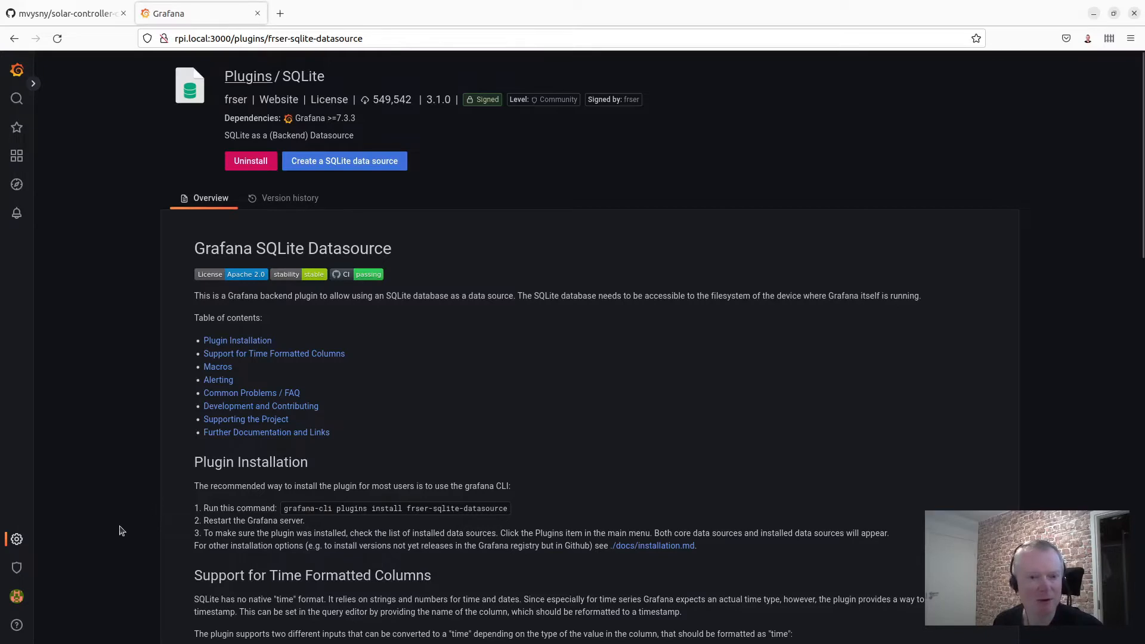
Step: Search the Grafana plugins for "sqlite" and open the SQLite plugin's page
mouse_move(18, 539)
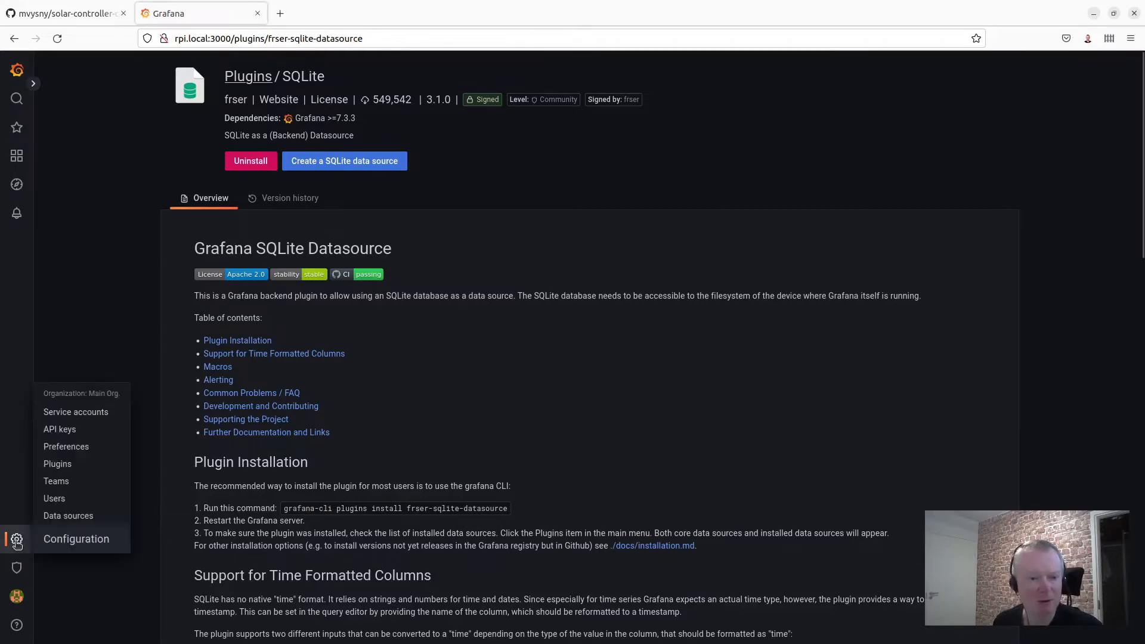
left_click(70, 462)
left_click(242, 173)
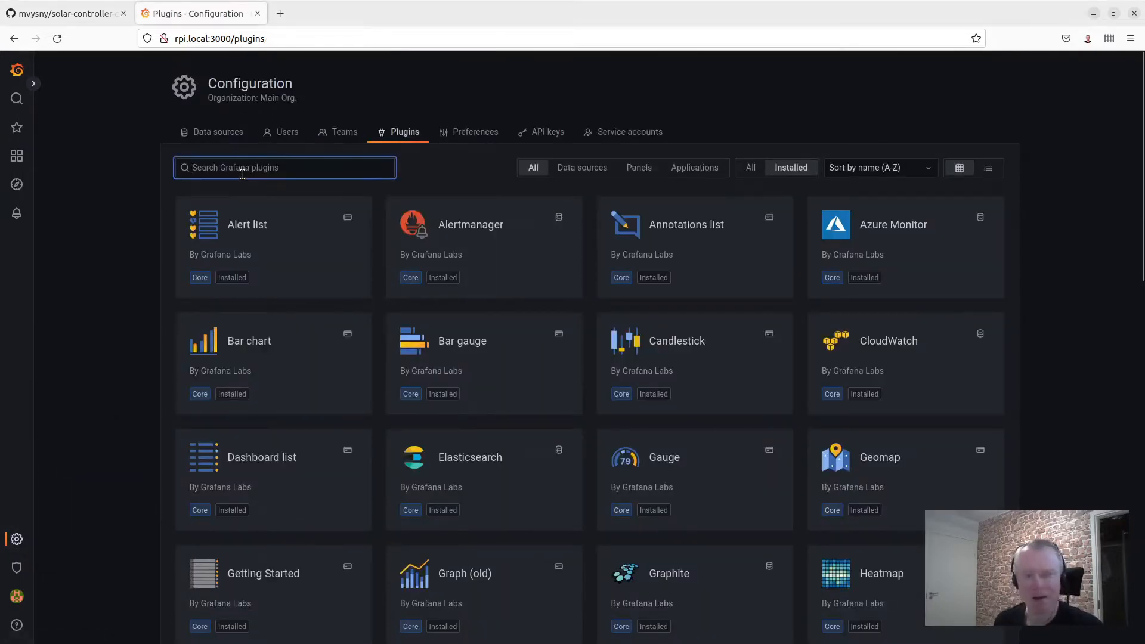
type("sql")
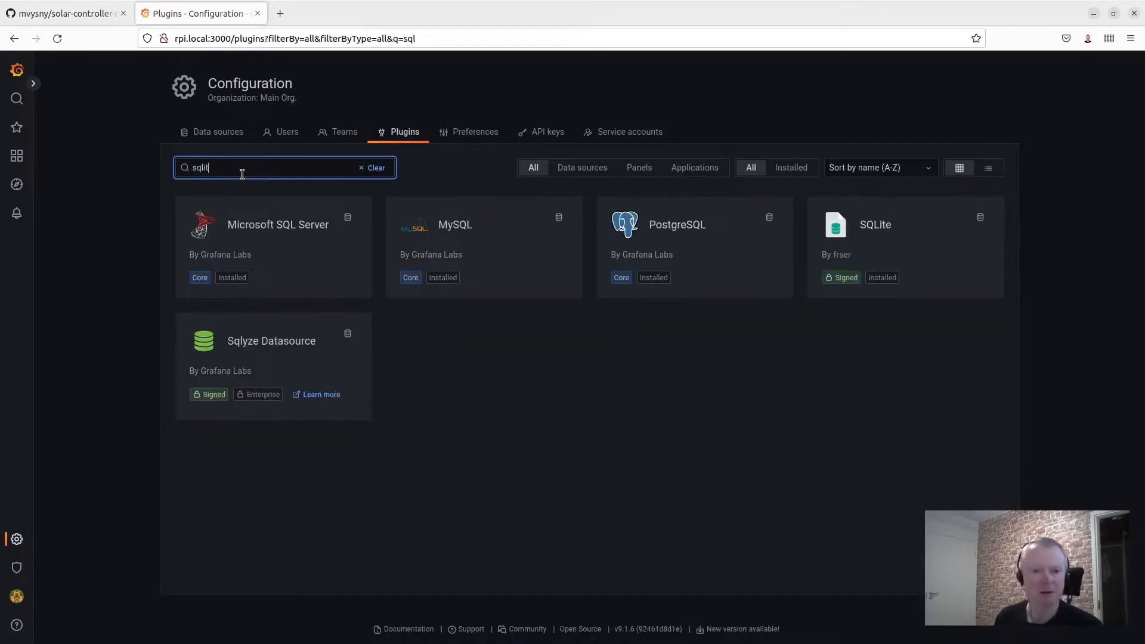
type("it")
left_click(257, 221)
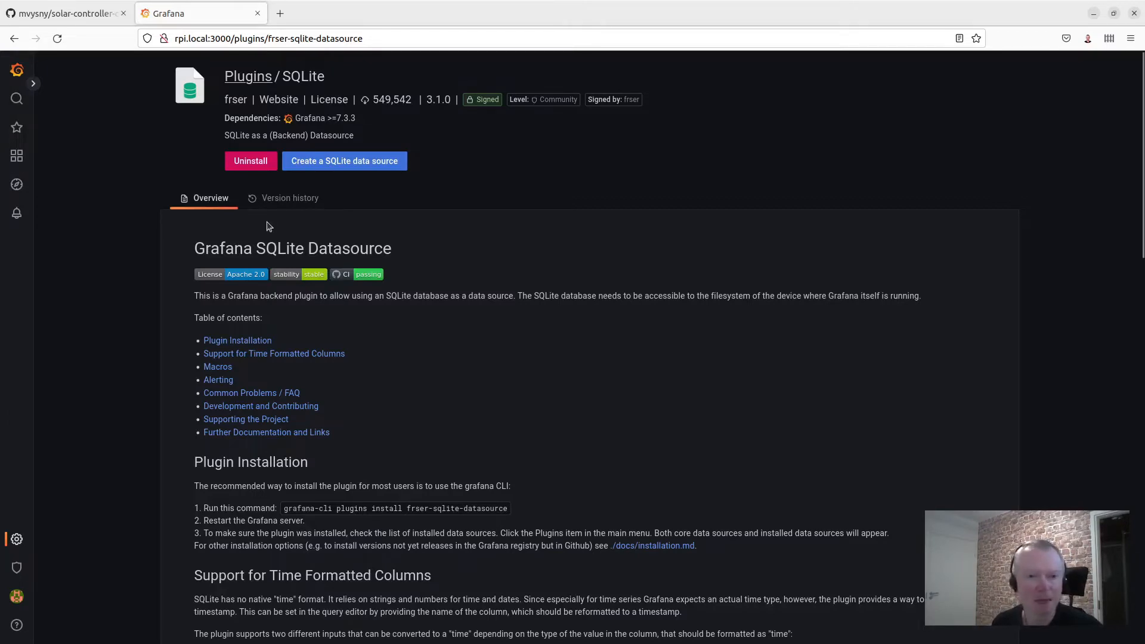
Step: Go to the configured data sources and filter them by "sqlite"
mouse_move(18, 539)
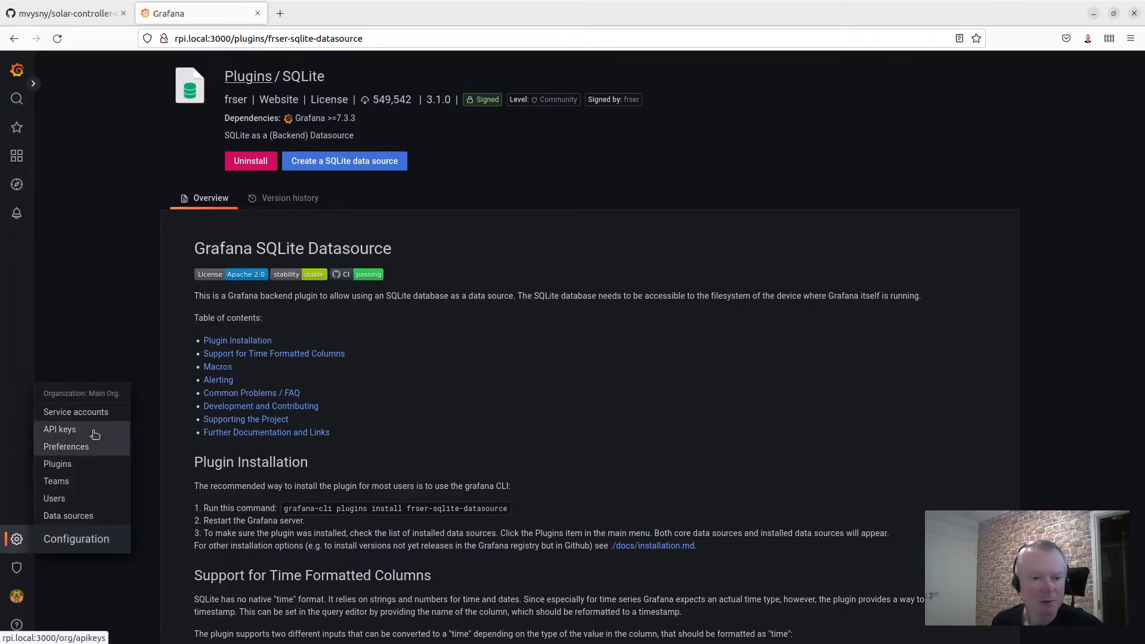
left_click(67, 449)
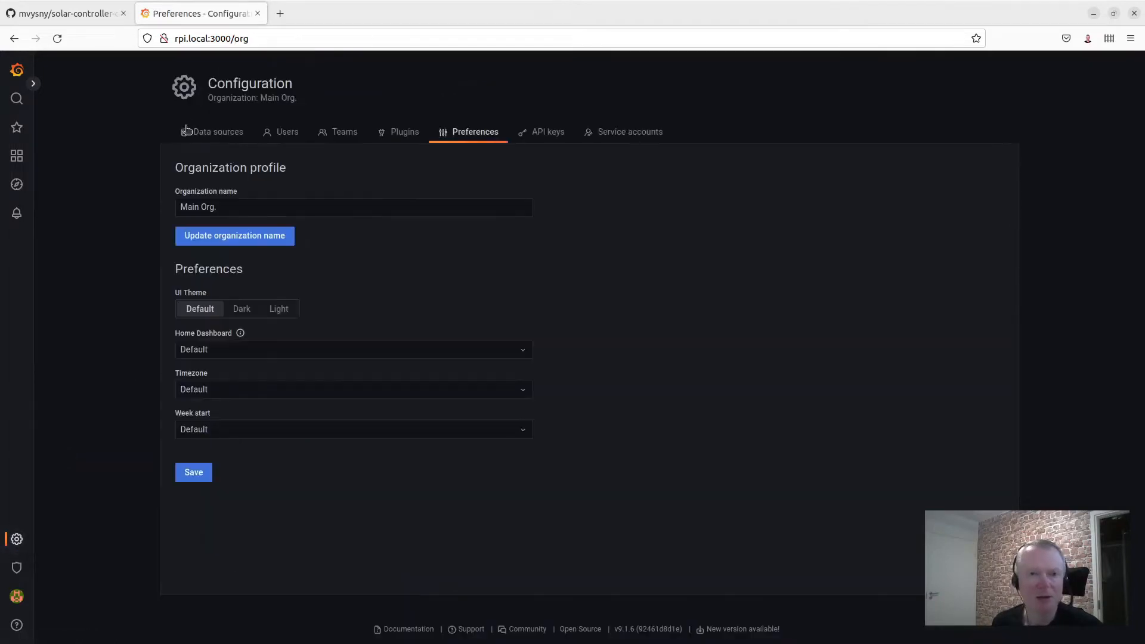
left_click(219, 136)
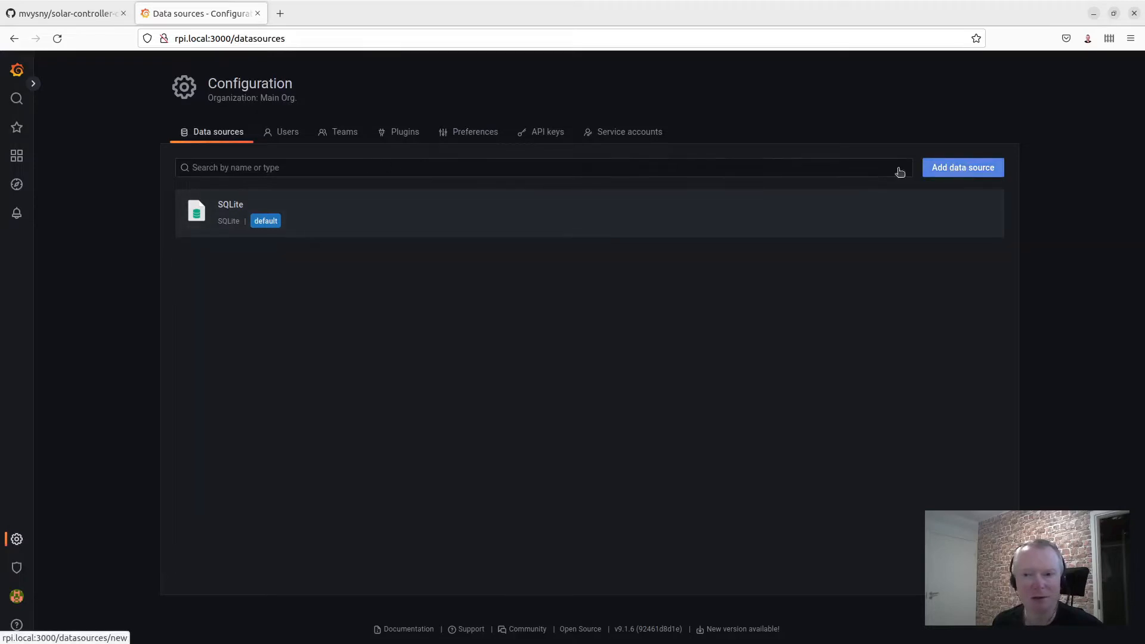
left_click(476, 173)
type("sqlite")
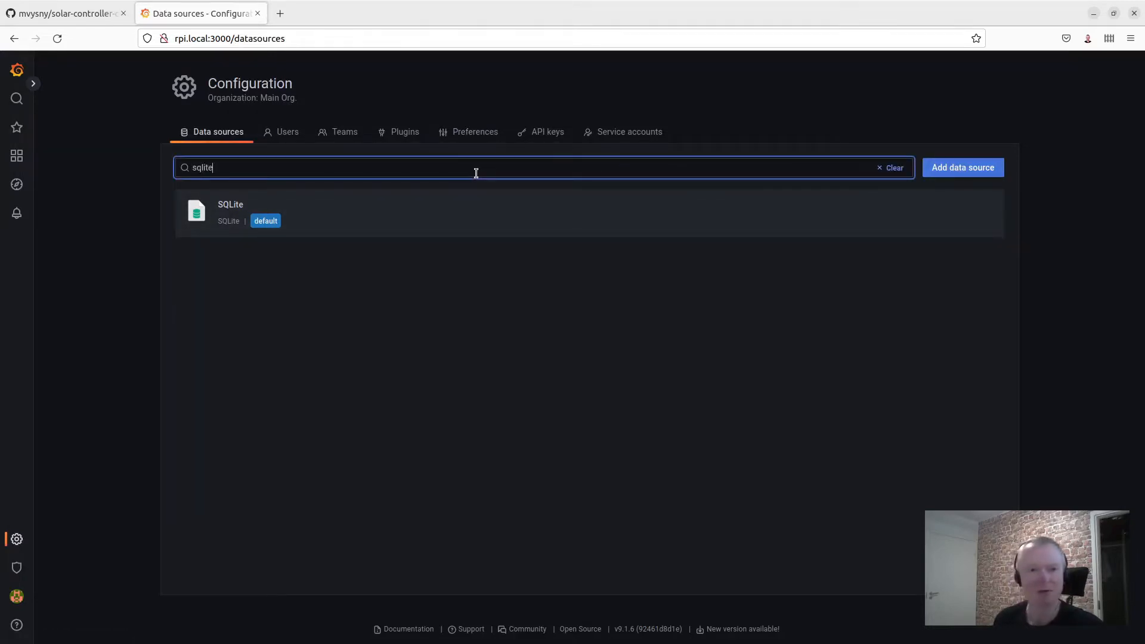
Step: Add a new data source of type SQLite, filtering the available types by "sqlite"
left_click(960, 168)
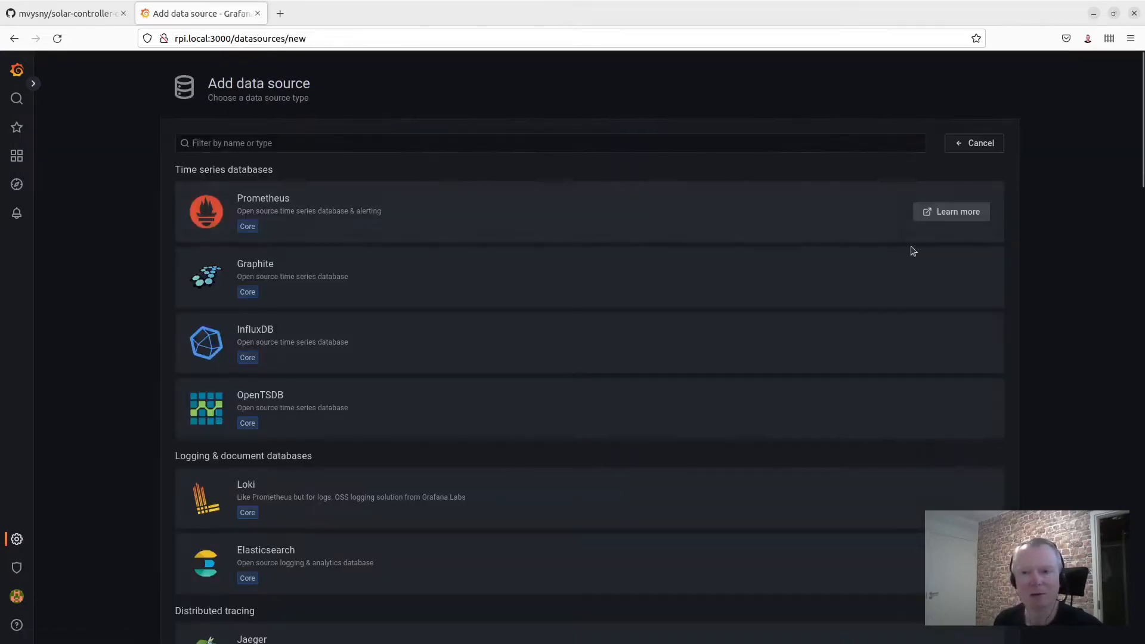
left_click(248, 140)
type("sqlite")
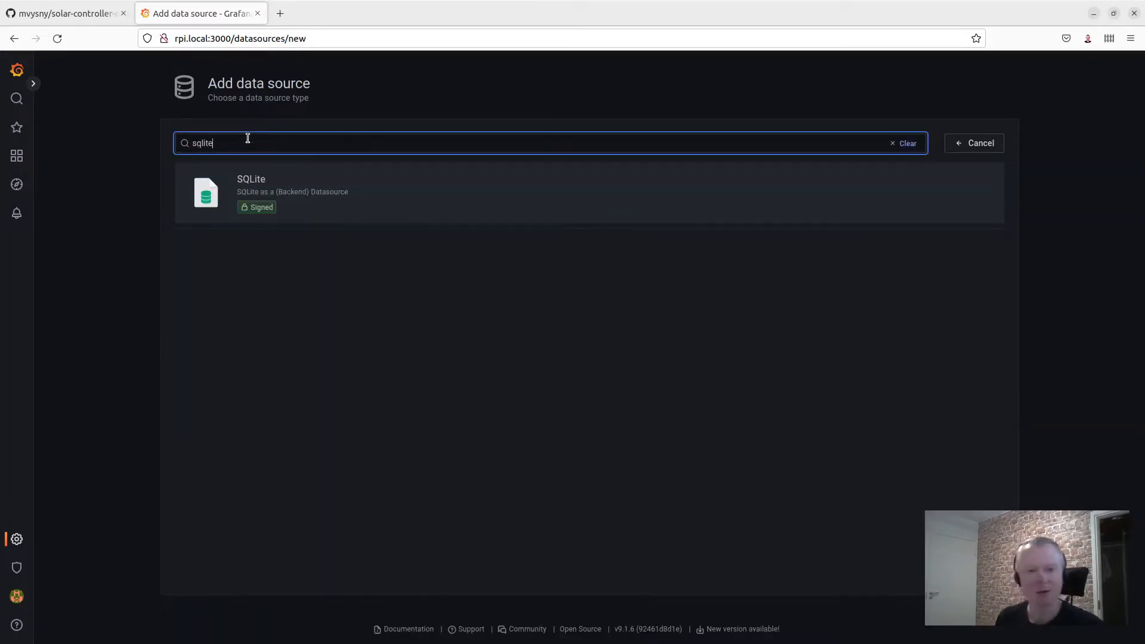
left_click(286, 191)
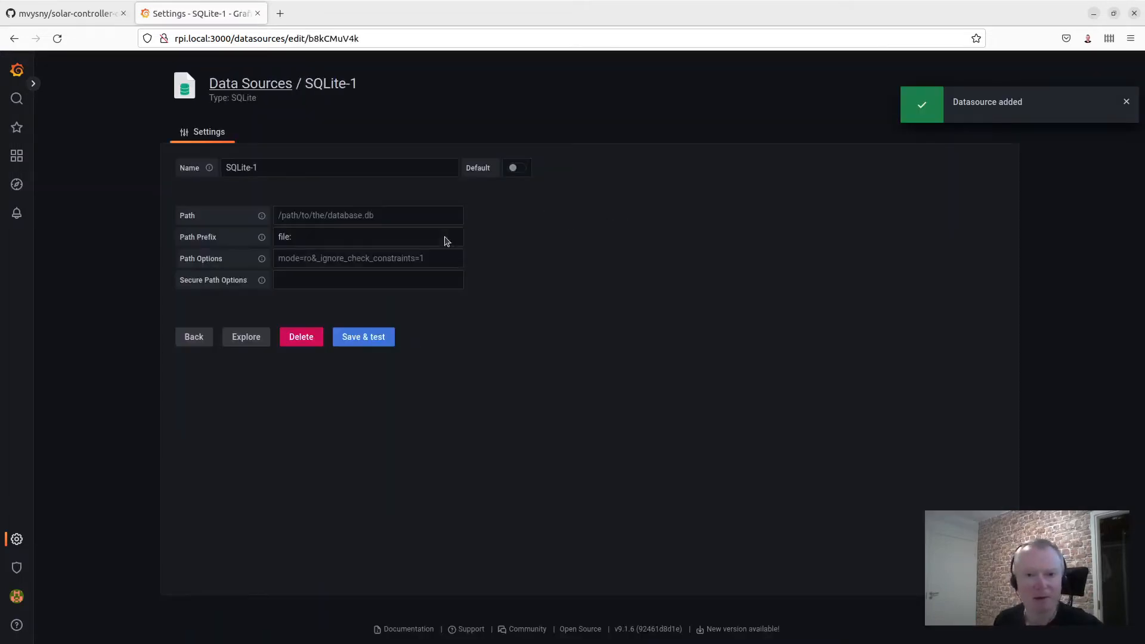
Step: Enter /solar/ as the folder part of the new data source's database path
left_click(306, 236)
left_click(427, 217)
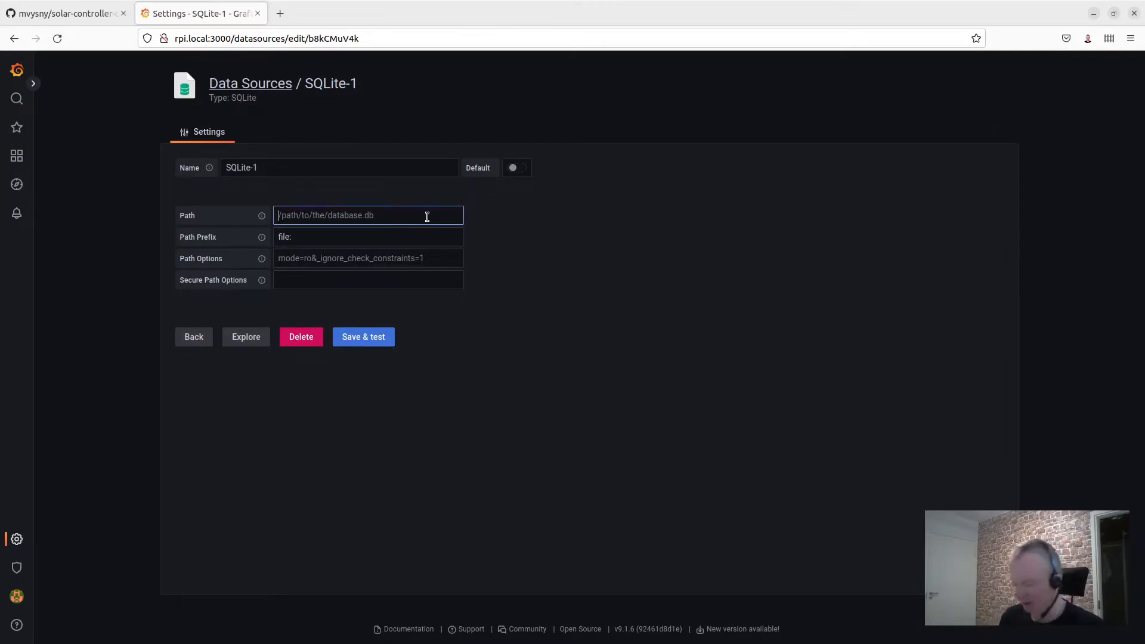
type("/solar")
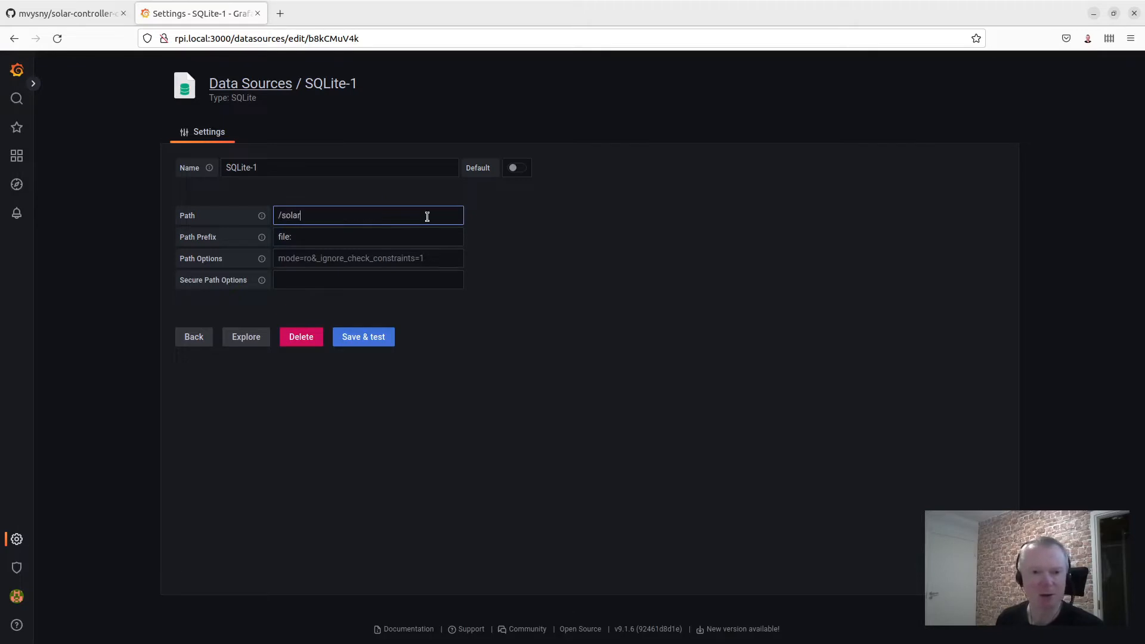
type("/")
Step: Switch to the terminal and list the /solar folder with ls -la to check the database file name
key("Tab")
key("alt+Tab")
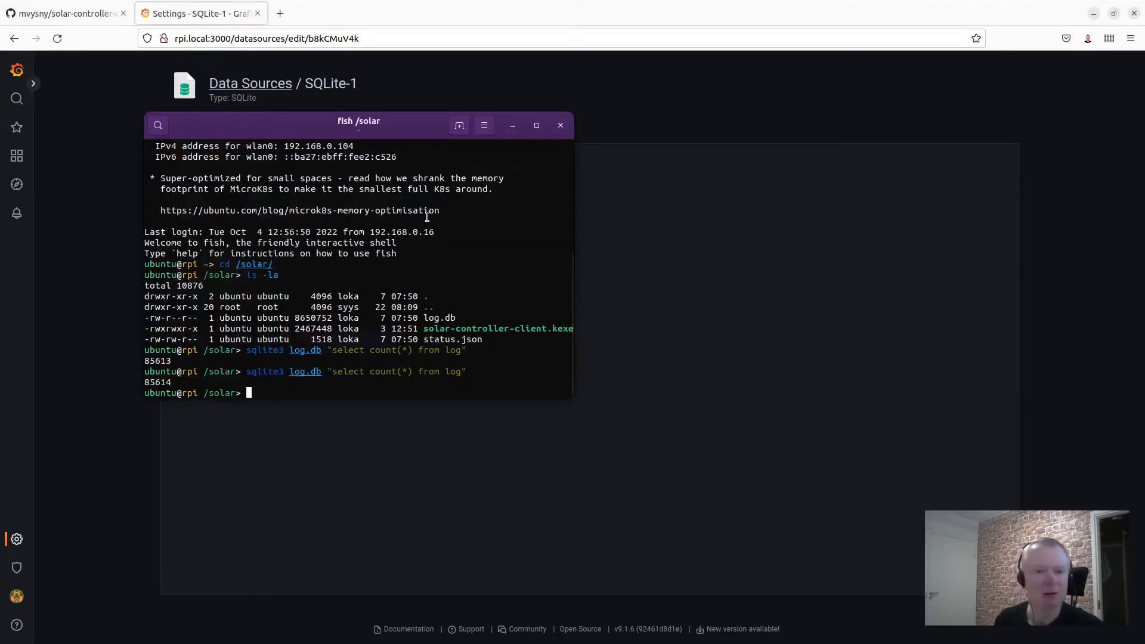
type("ls -la")
key("Return")
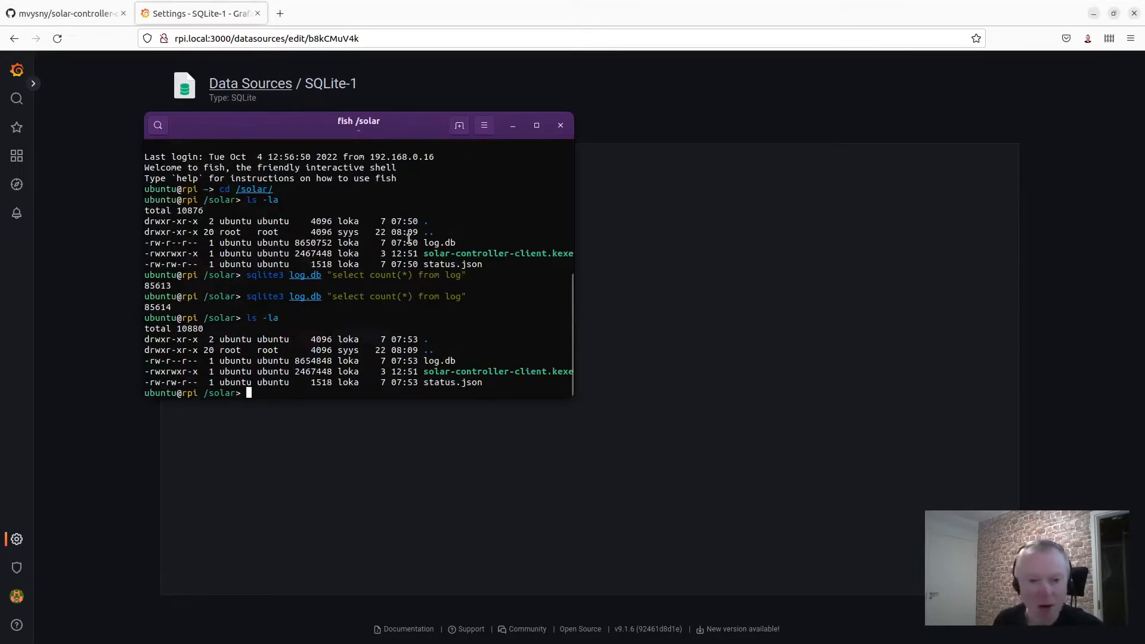
Step: Return to Grafana, complete the database path as /solar/log.db, and save and test the data source before leaving its settings
key("alt+Tab")
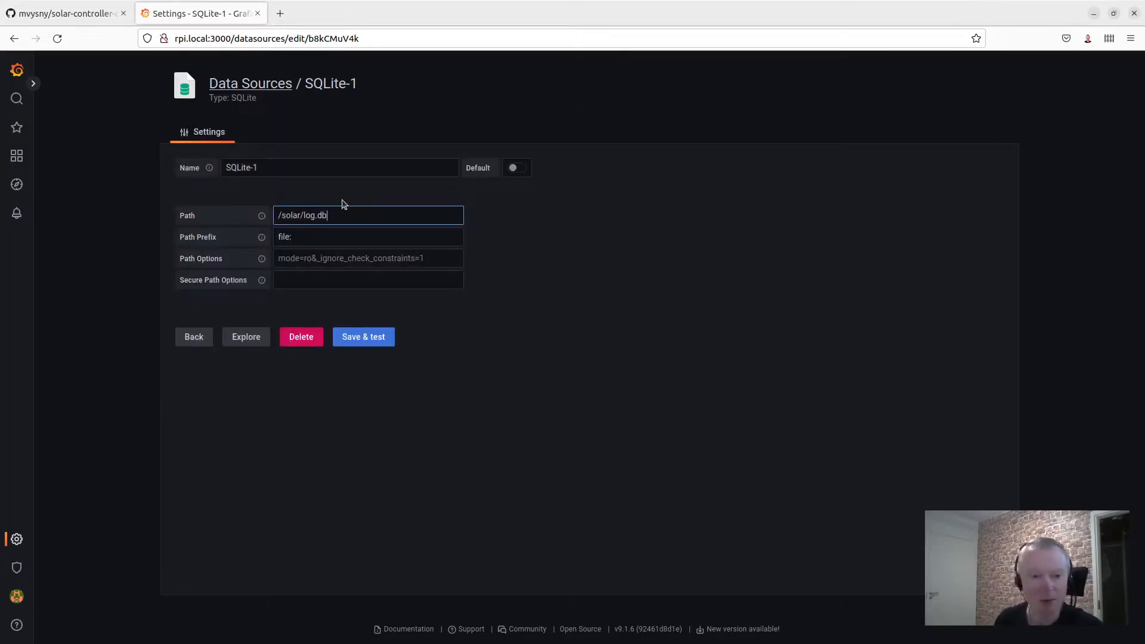
left_click(369, 341)
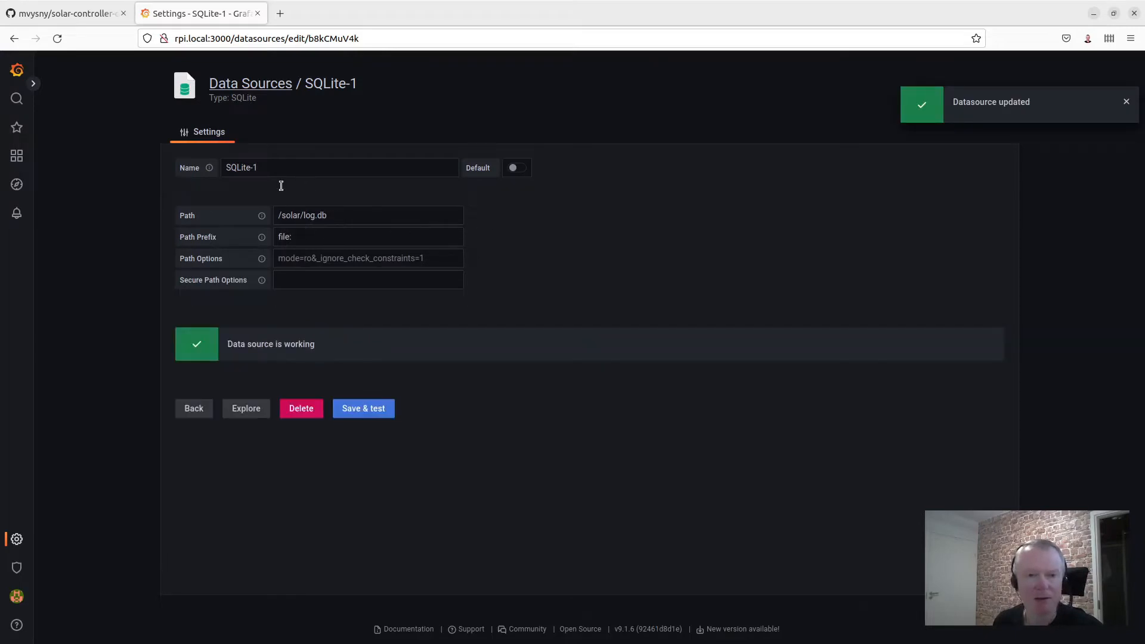
left_click(196, 410)
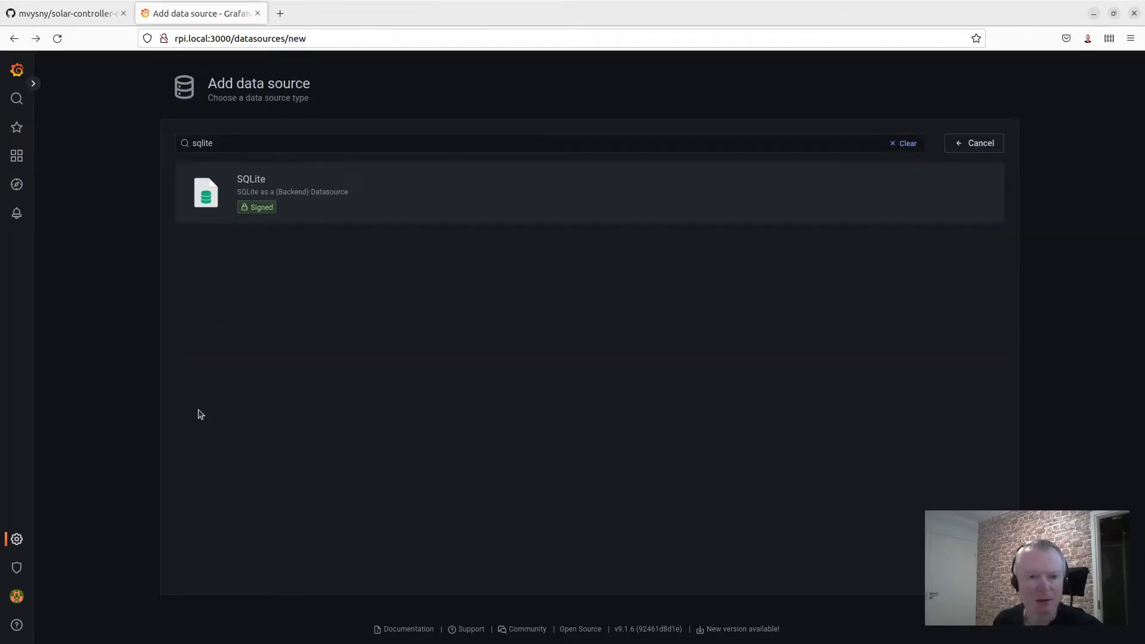
Step: Cancel choosing another data source type and review the settings of the existing default SQLite data source
left_click(299, 143)
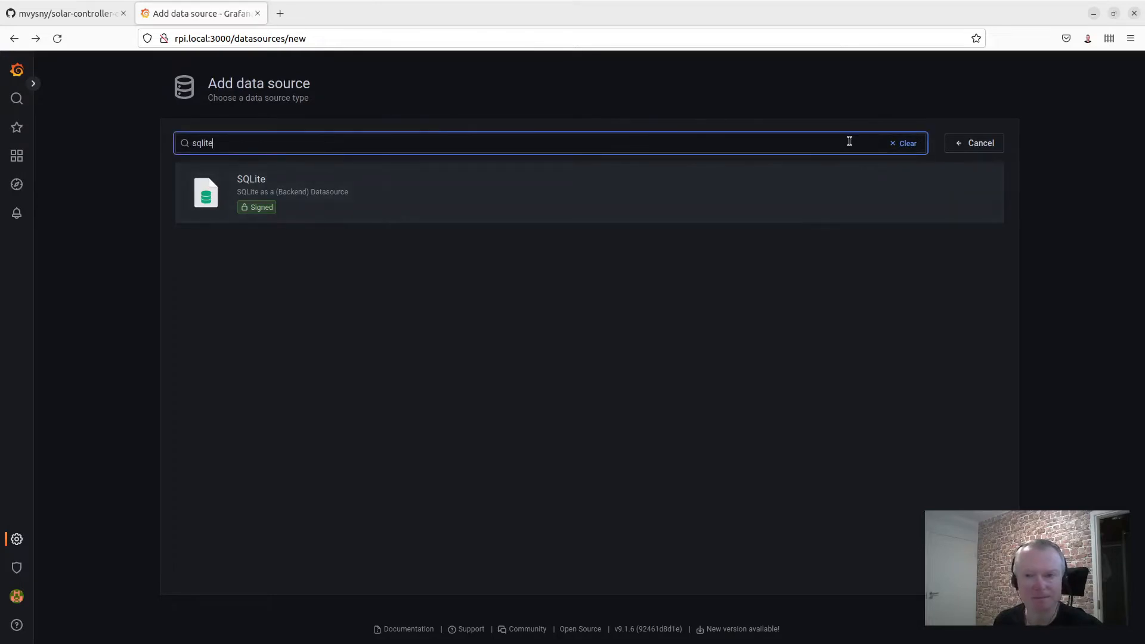
left_click(900, 143)
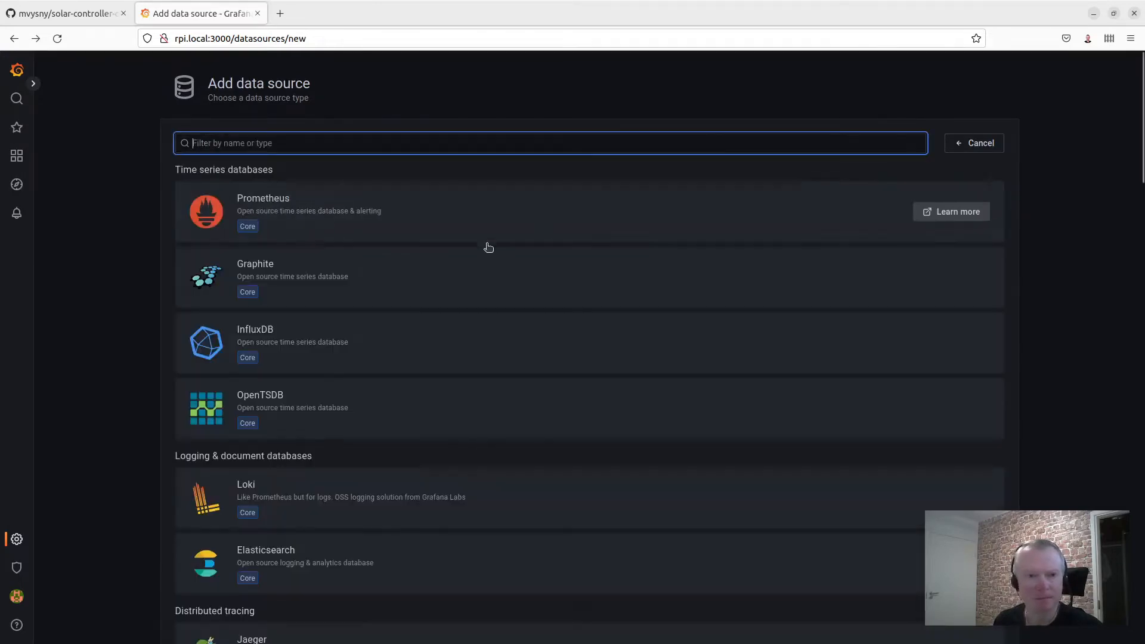
left_click(987, 147)
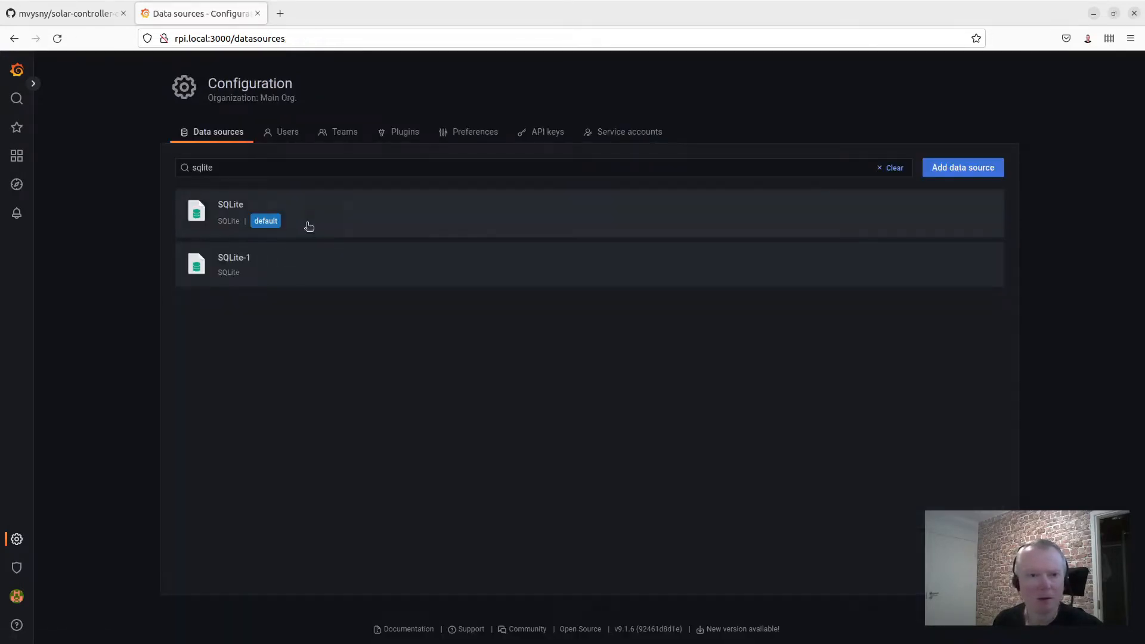
left_click(229, 213)
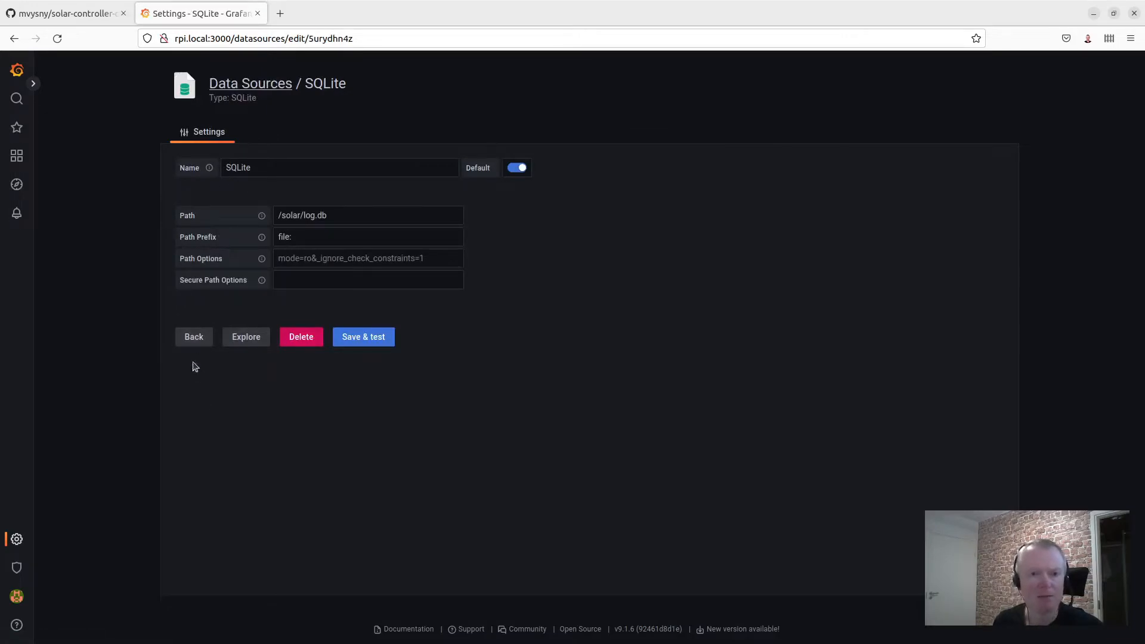
left_click(194, 335)
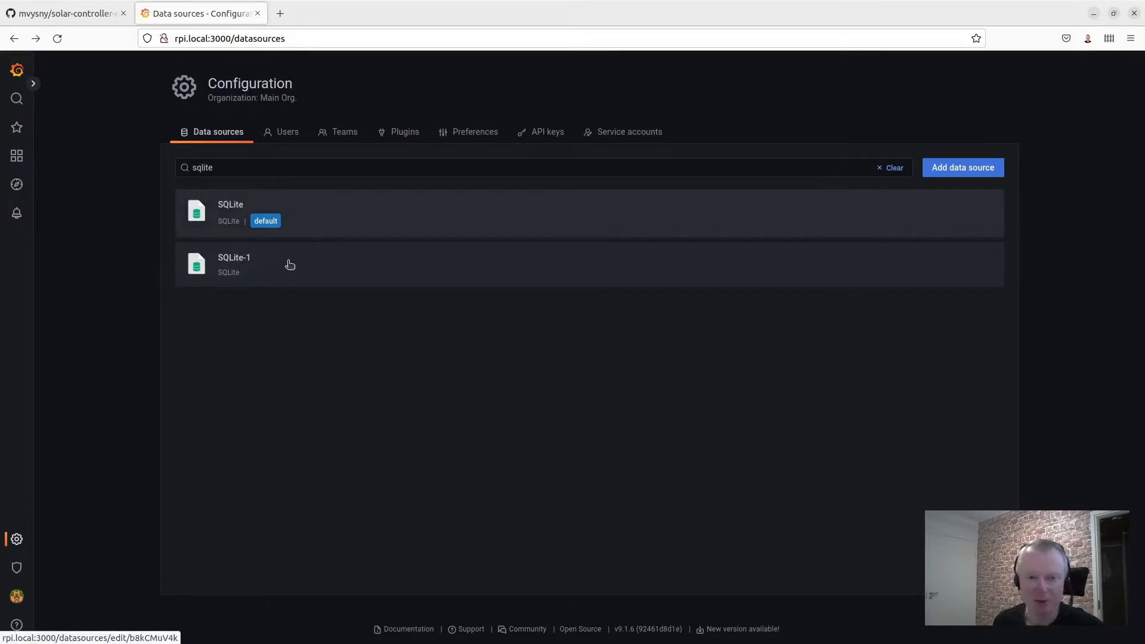
Step: Delete the duplicate SQLite-1 data source
left_click(271, 272)
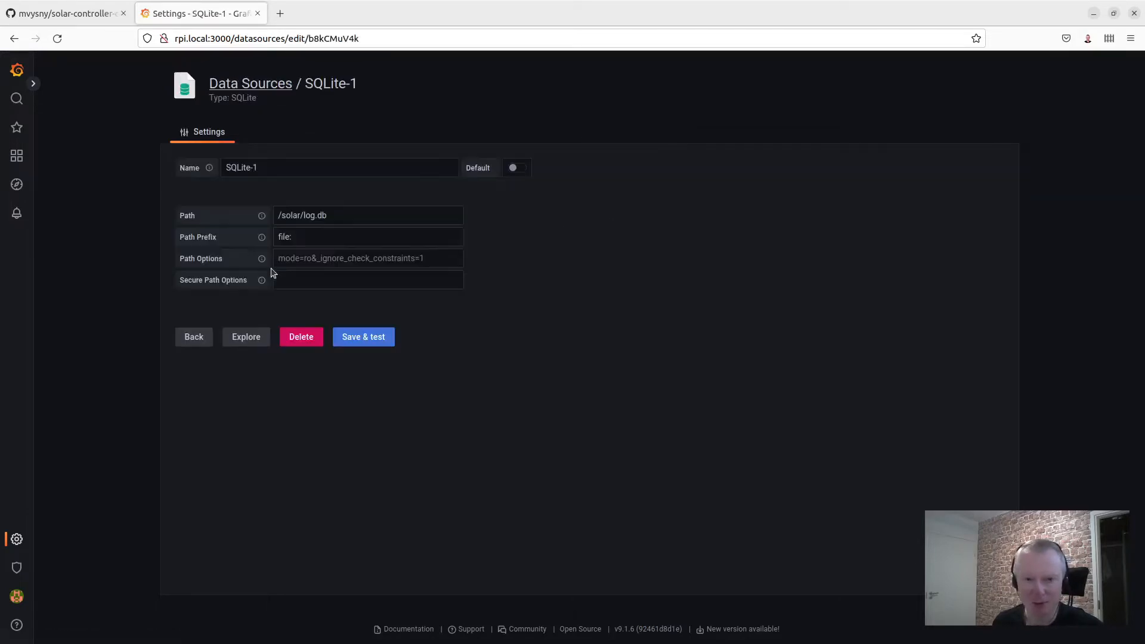
left_click(302, 337)
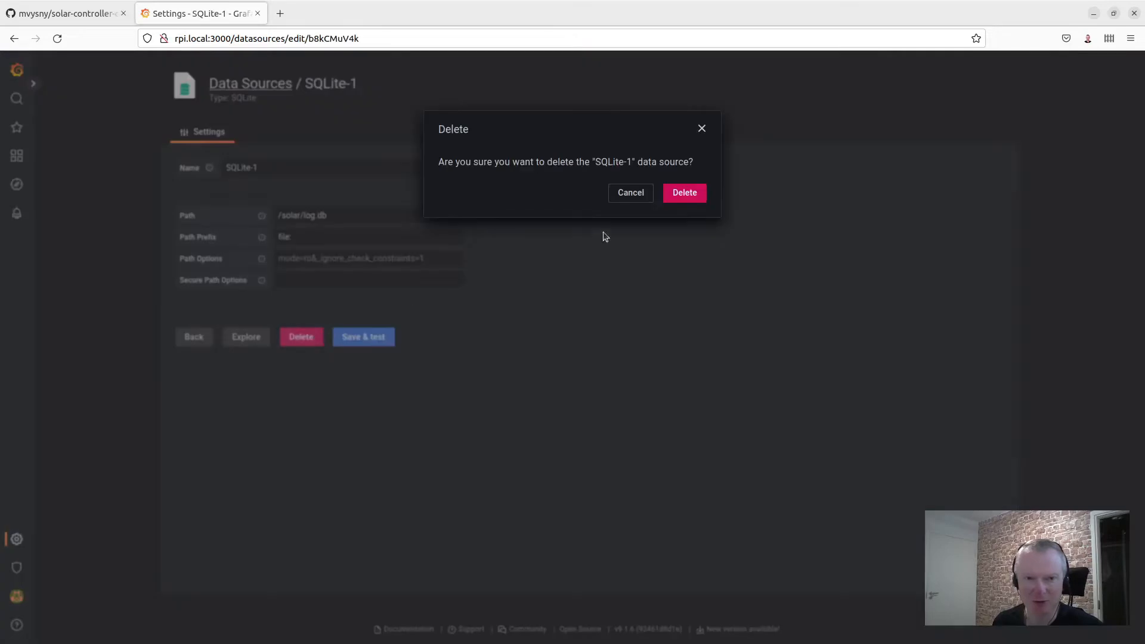
left_click(696, 199)
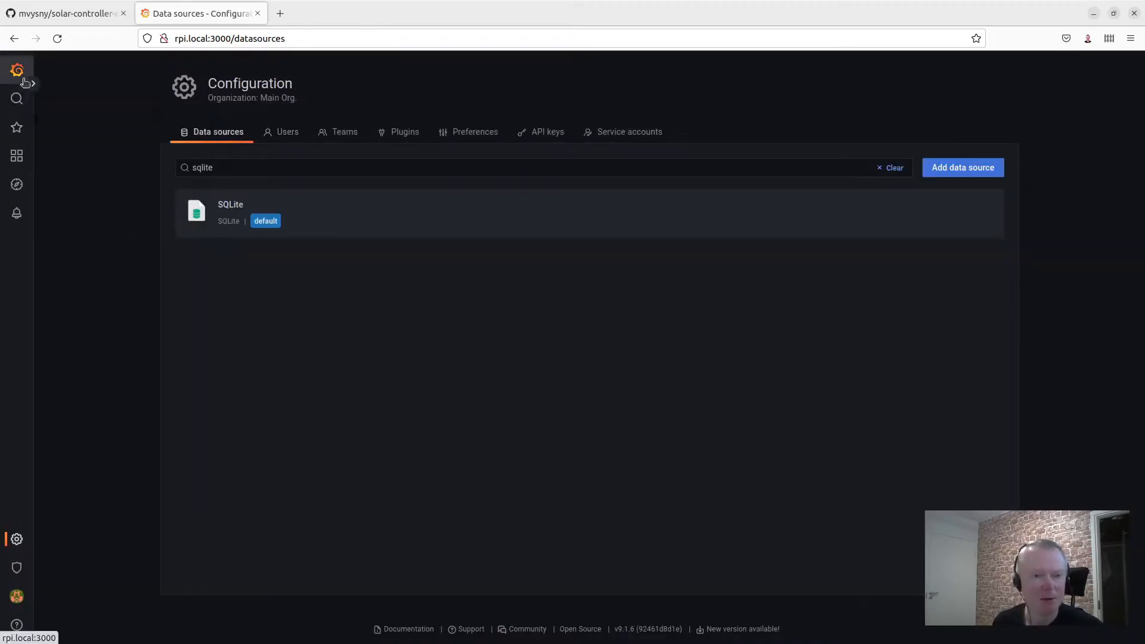
Step: Open the Solar Generating Power panel of the home dashboard for editing and highlight the SolarPanelPower column in its query
left_click(17, 70)
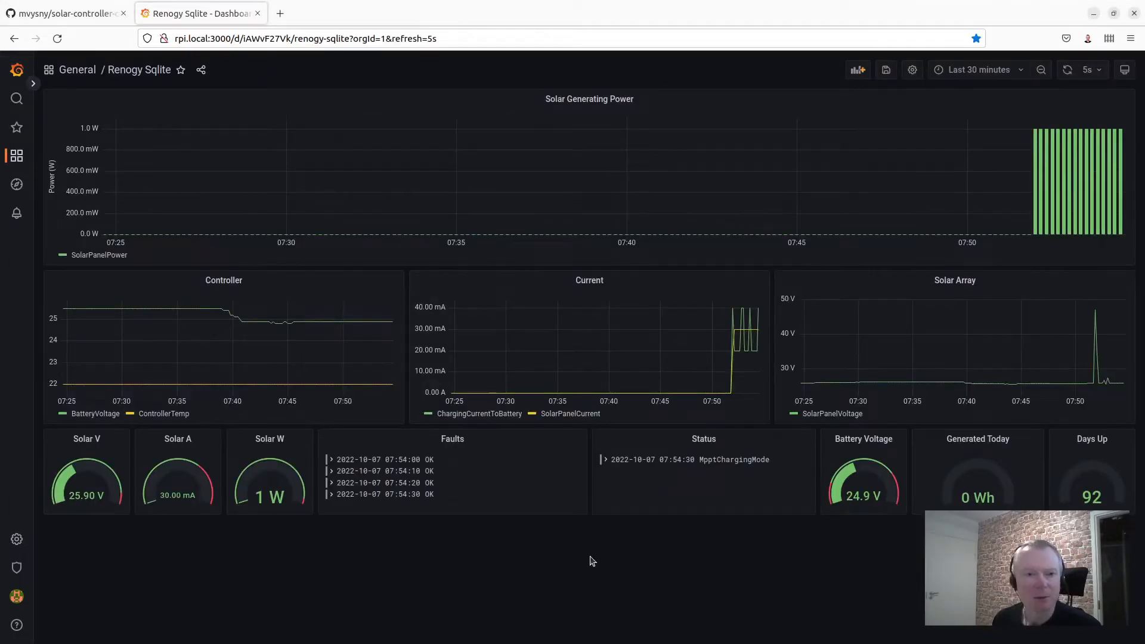
mouse_move(18, 156)
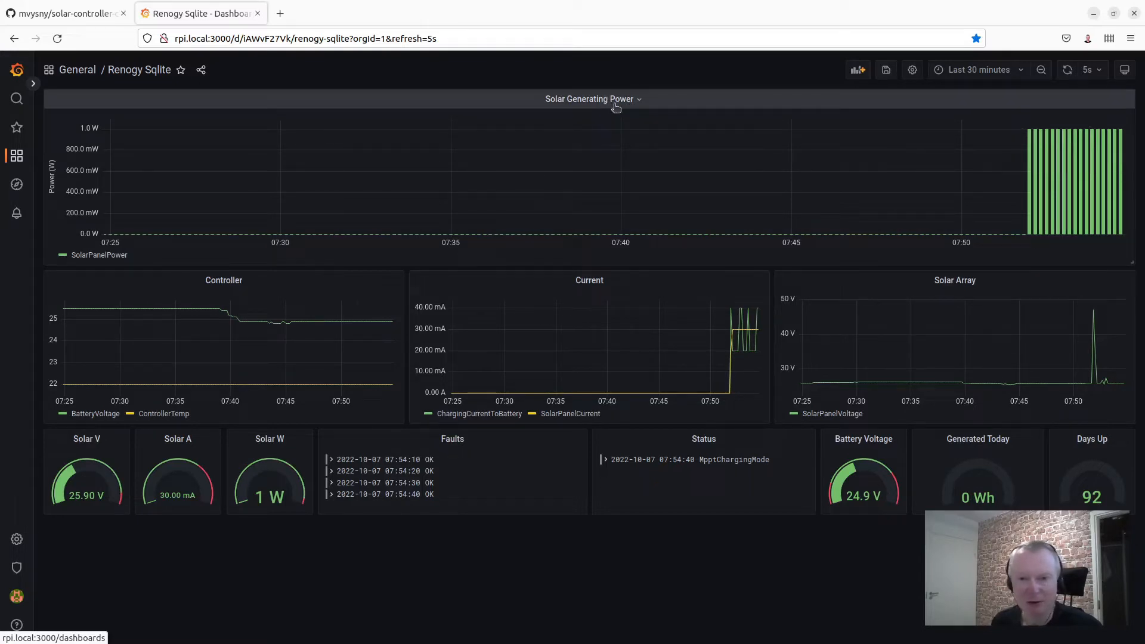
left_click(638, 103)
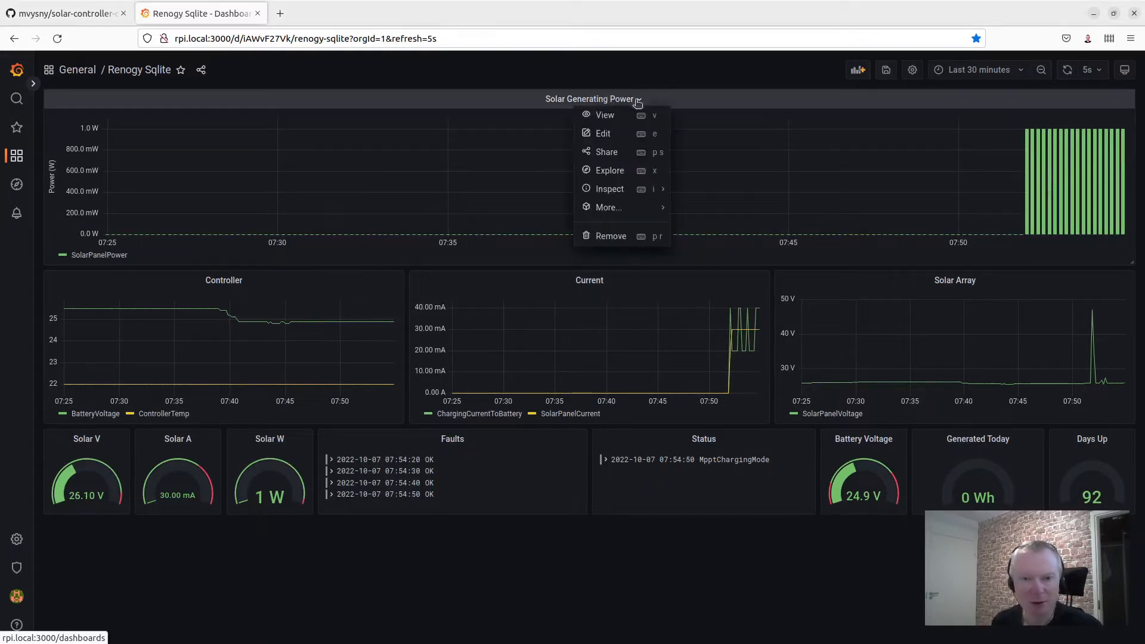
left_click(606, 132)
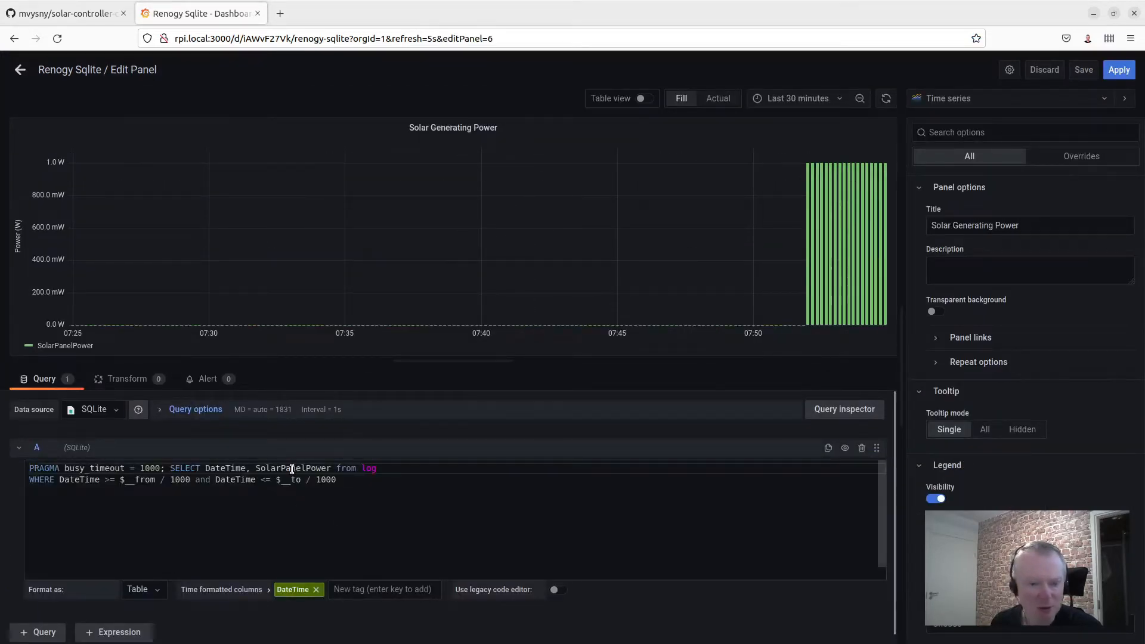
double_click(292, 468)
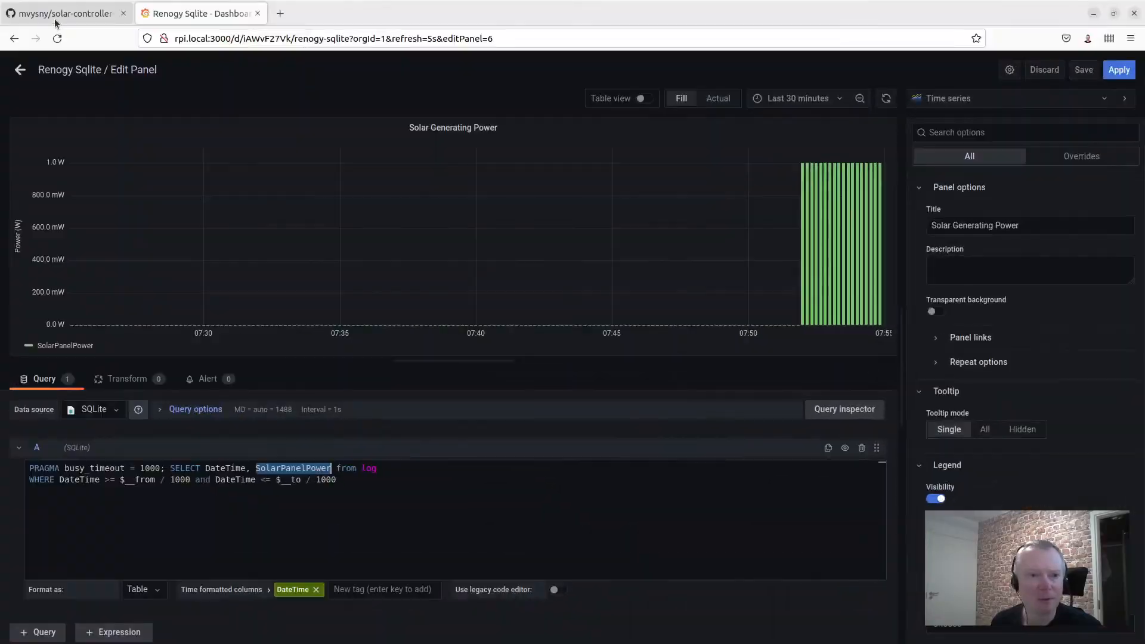
Step: Look up SolarPanelPower in the log table's column list in the solar-controller-client README on GitHub
left_click(56, 23)
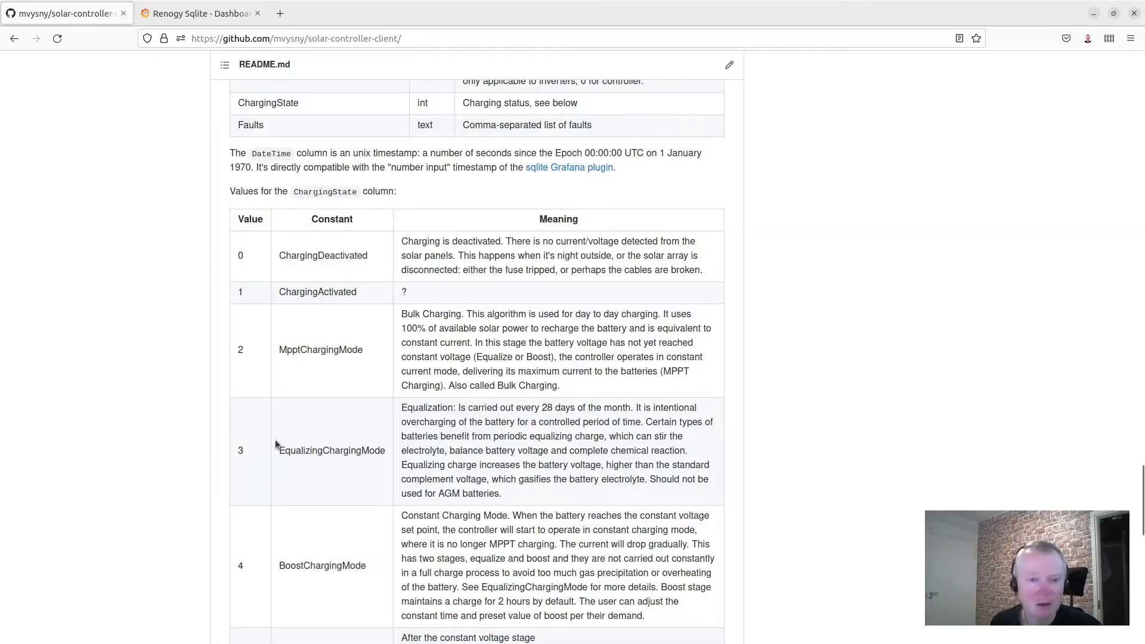
scroll(467, 433, "down", 5)
scroll(475, 409, "up", 15)
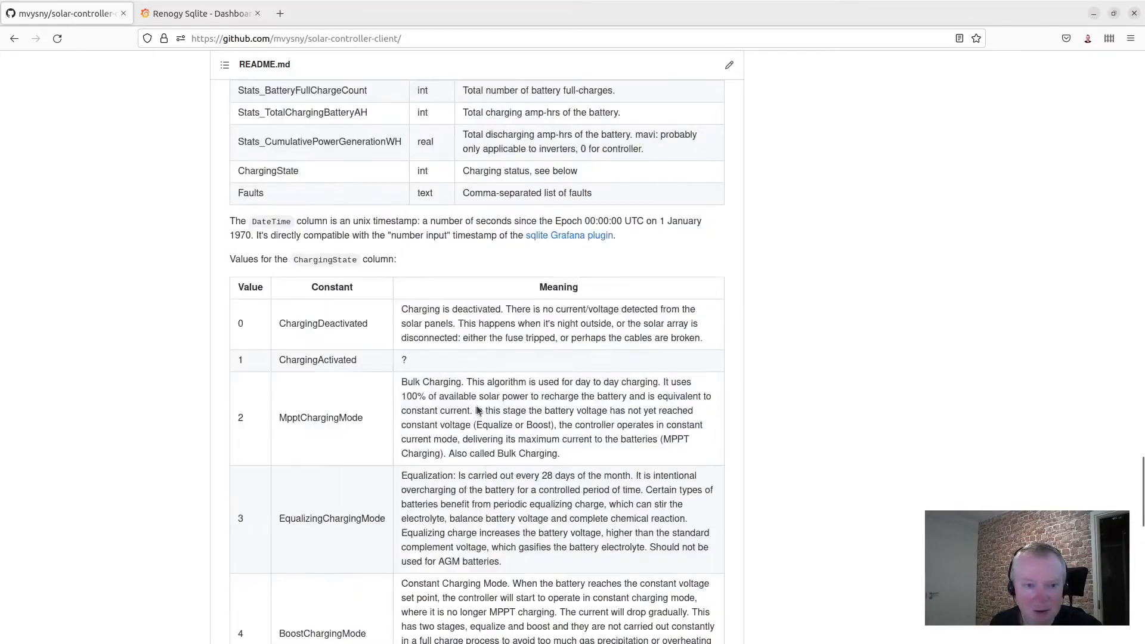
scroll(418, 413, "down", 2)
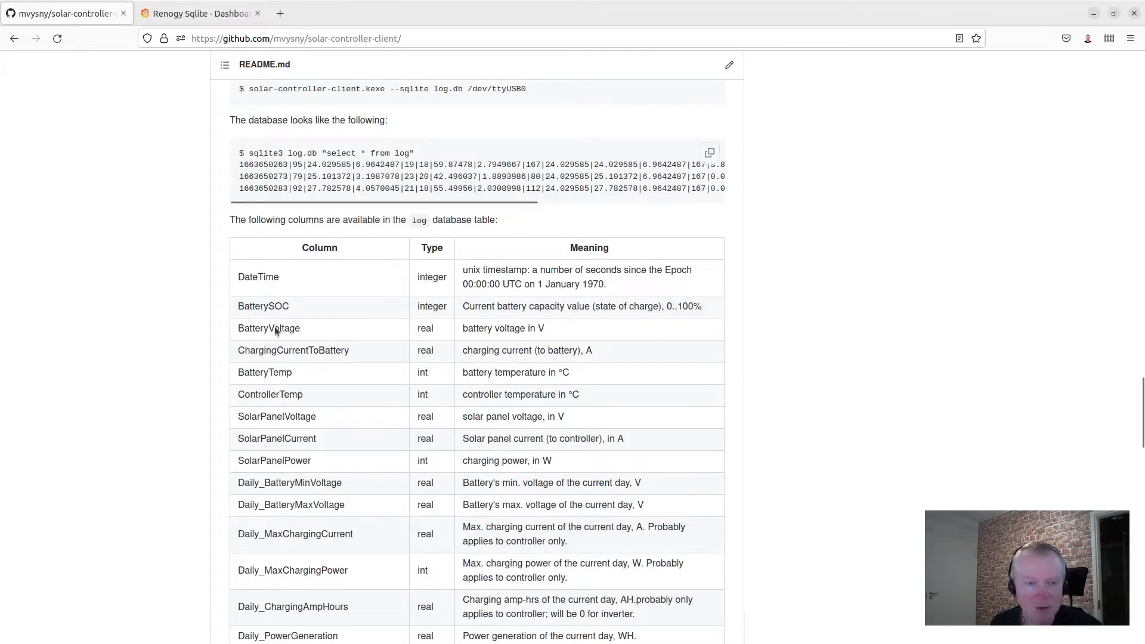
double_click(271, 461)
left_click(550, 475)
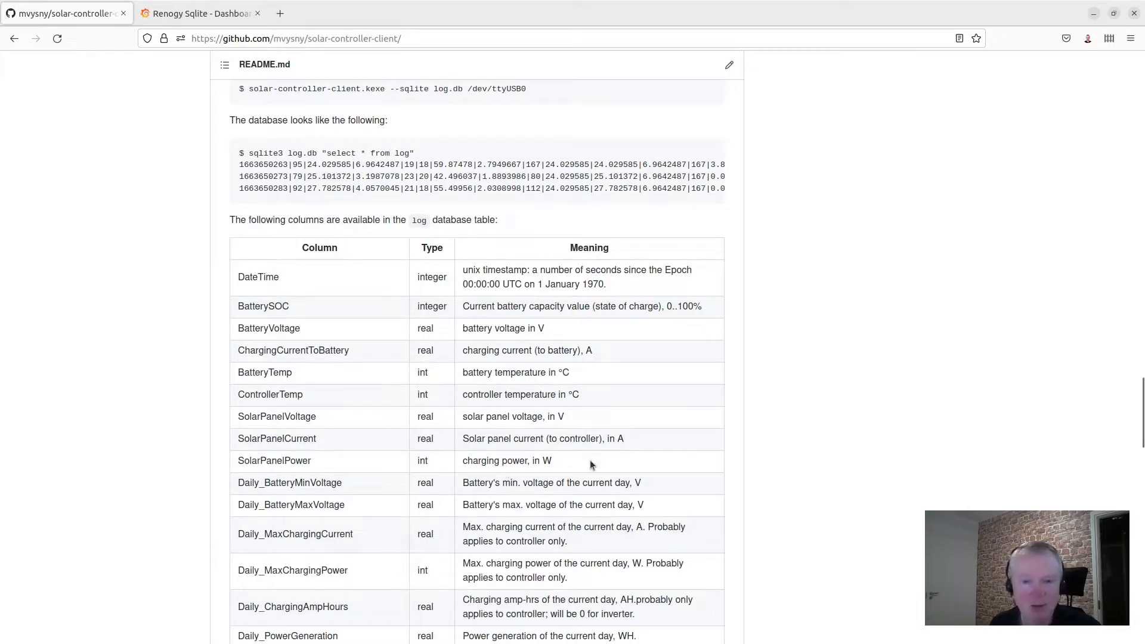
Step: Switch back to Grafana, create a new dashboard while discarding the unsaved changes, and add a new panel to it
left_click(200, 13)
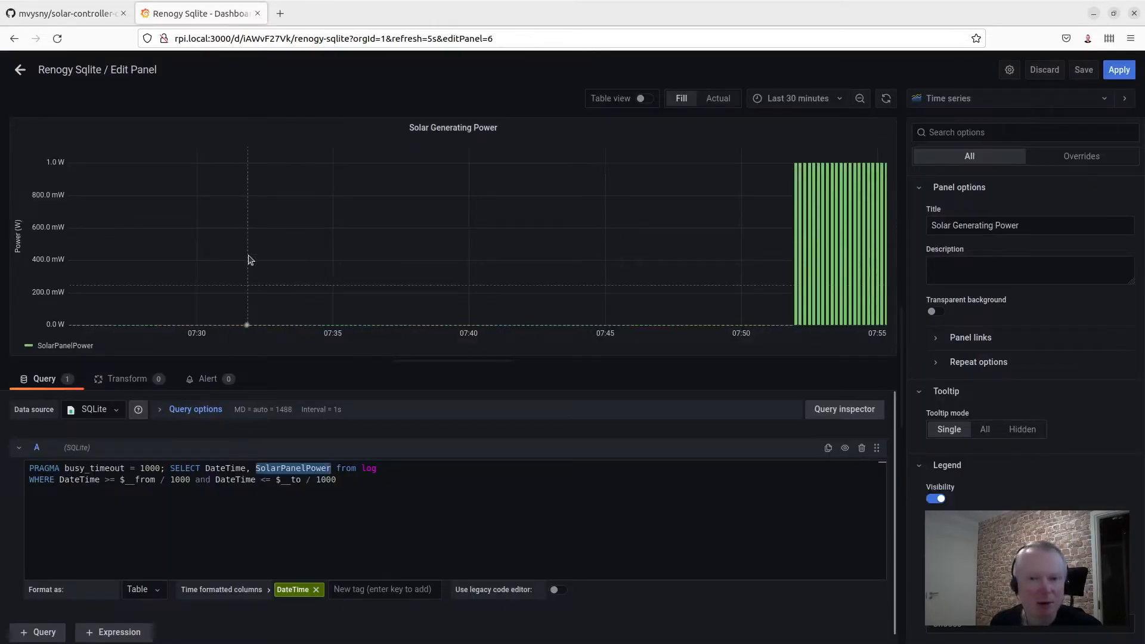
left_click(19, 71)
mouse_move(16, 155)
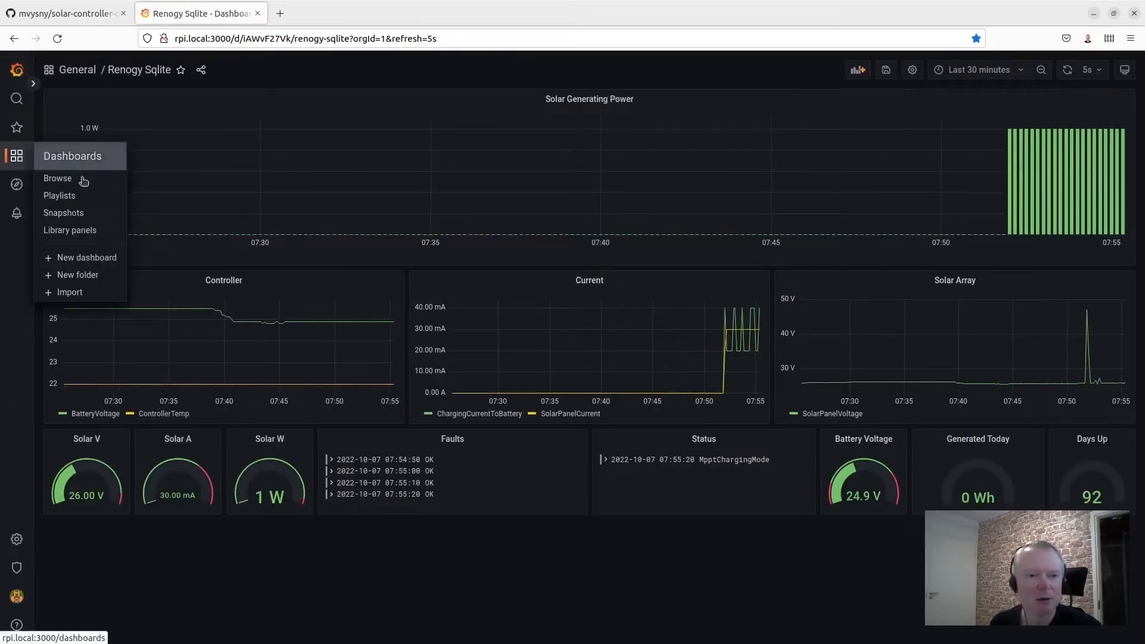
left_click(86, 257)
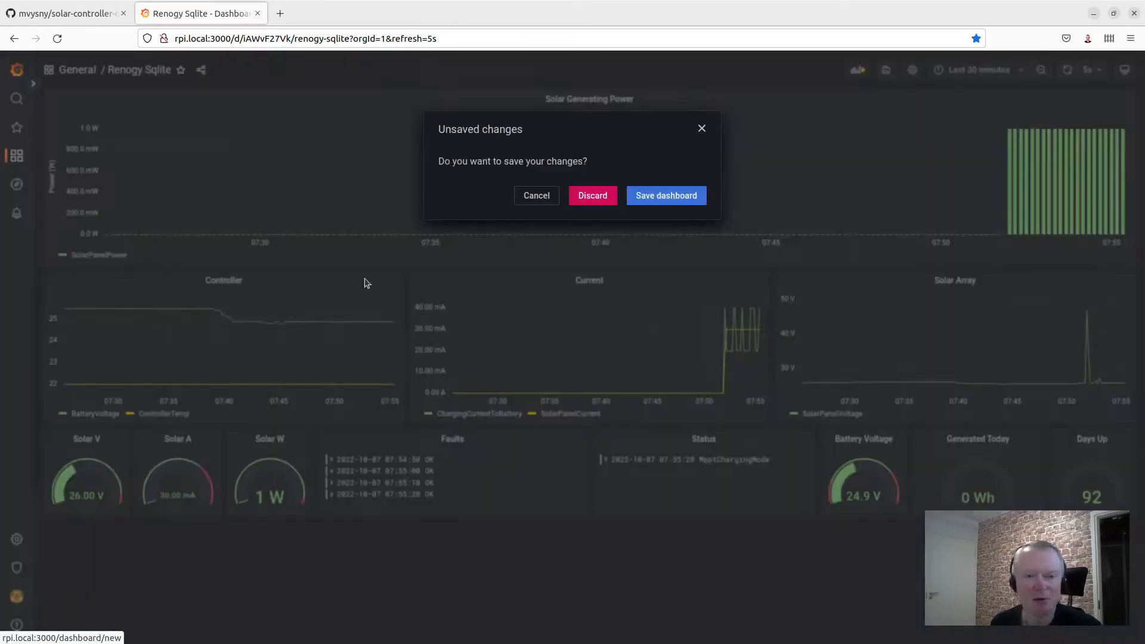
left_click(594, 198)
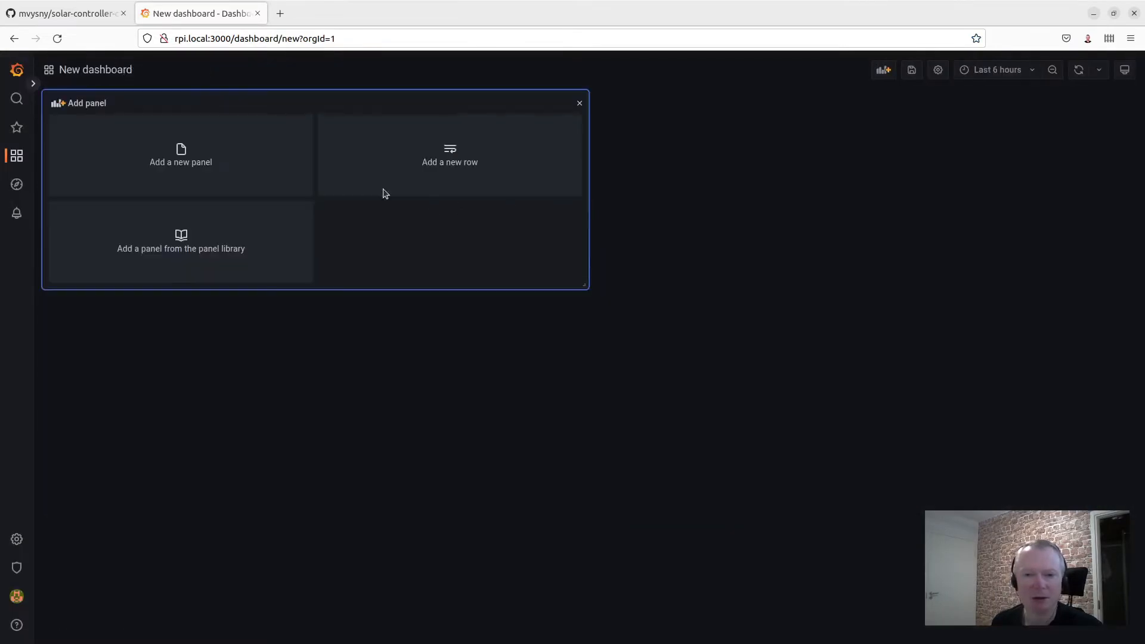
left_click(141, 161)
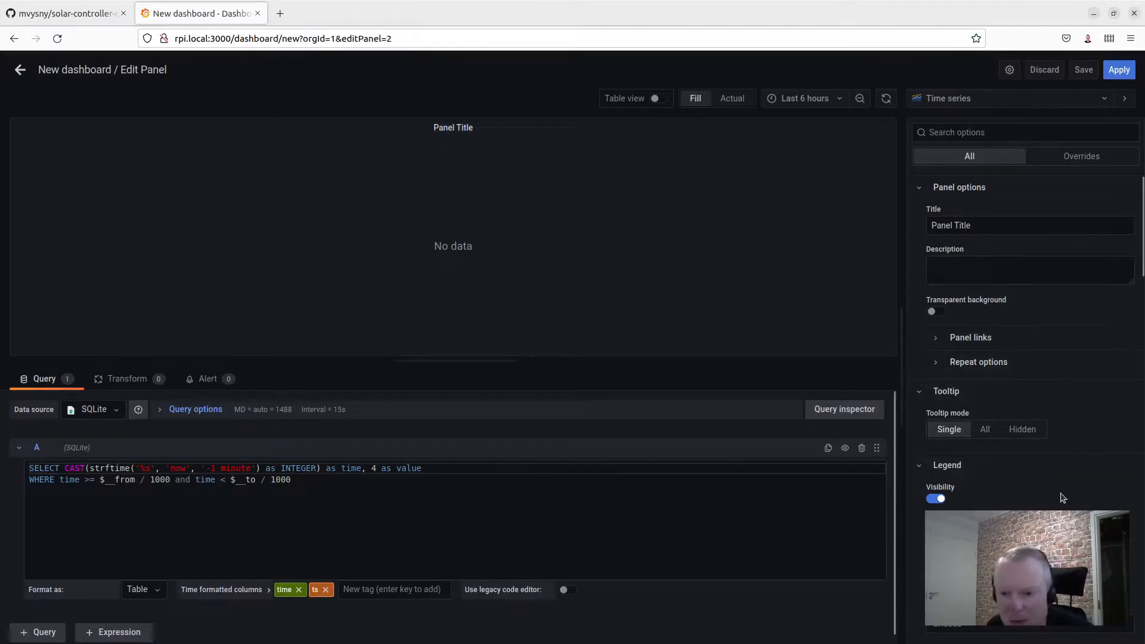
Step: Set the new panel's title to Solar Panel Power
scroll(1063, 498, "down", 5)
scroll(1059, 507, "up", 2)
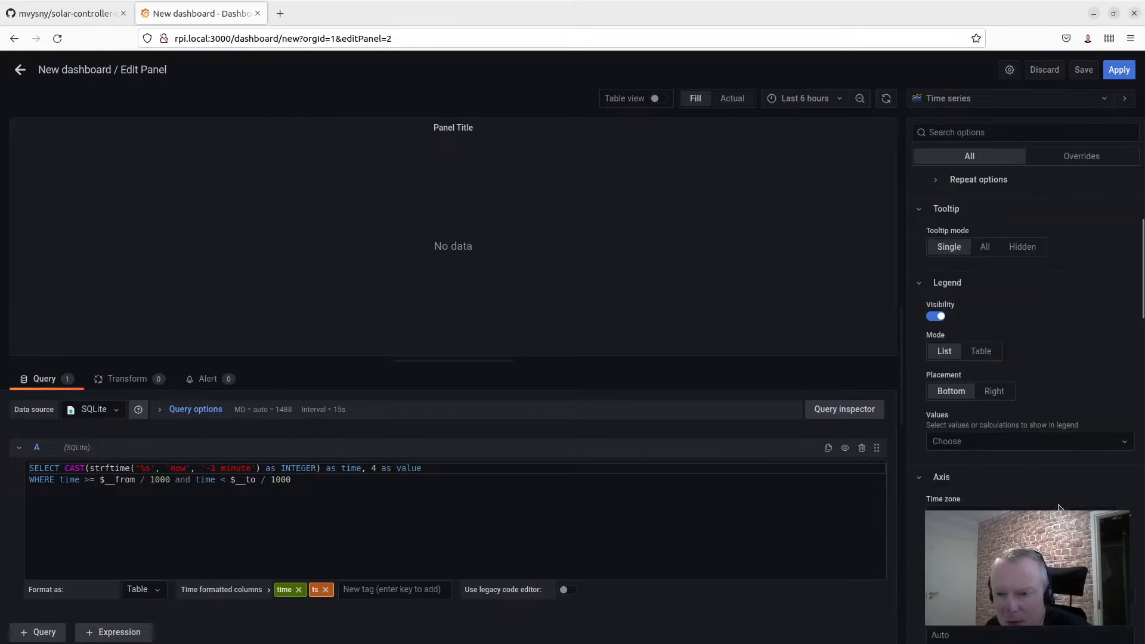
scroll(1058, 508, "up", 3)
left_click(985, 227)
key("ctrl+a")
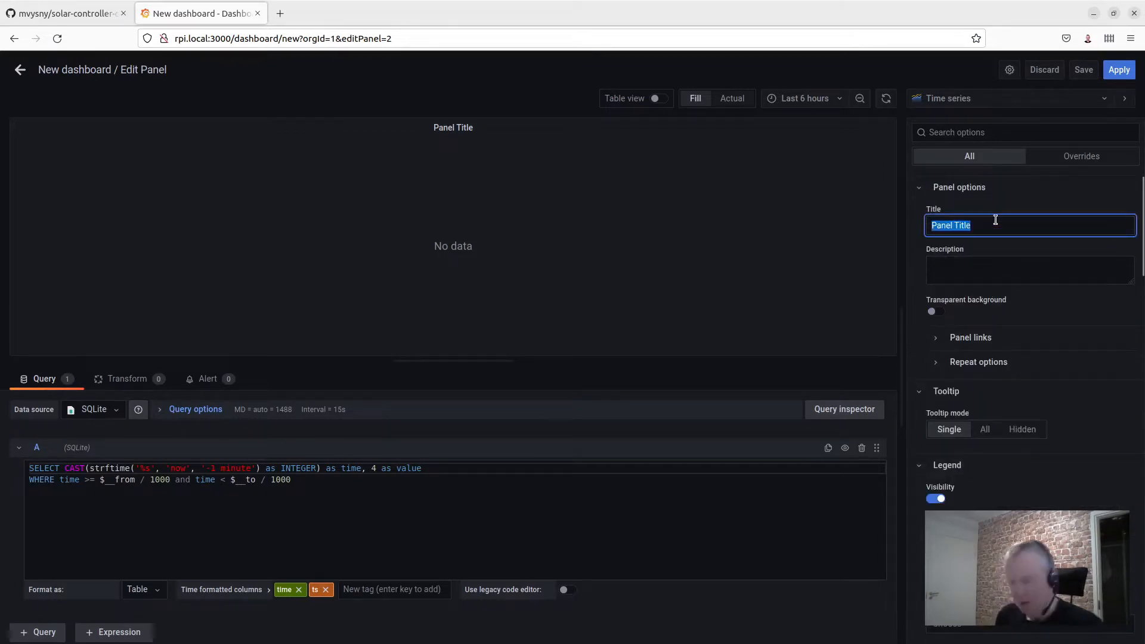
type("Solar p")
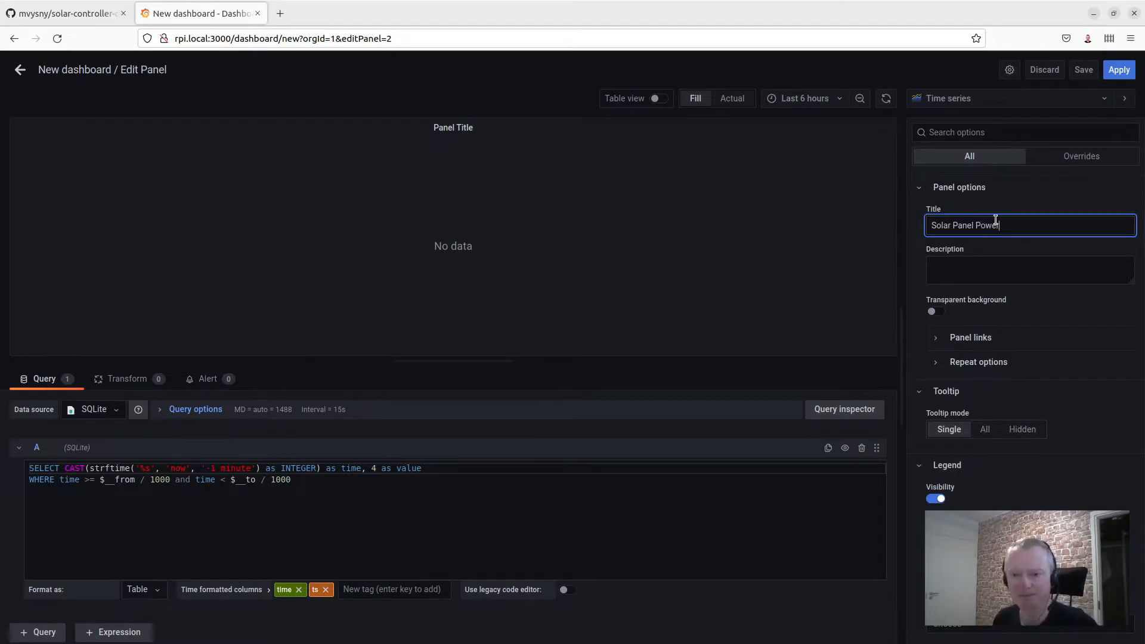
Step: Turn on the table view for the panel and inspect the default query's CAST(strftime(...)) expression
left_click(145, 468)
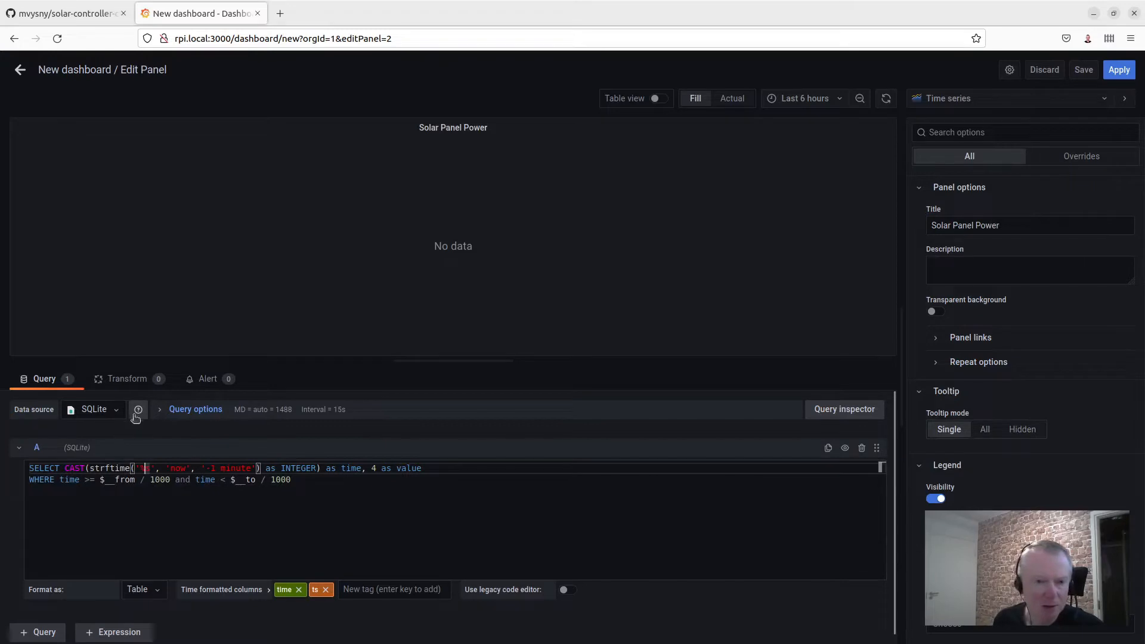
left_click(658, 98)
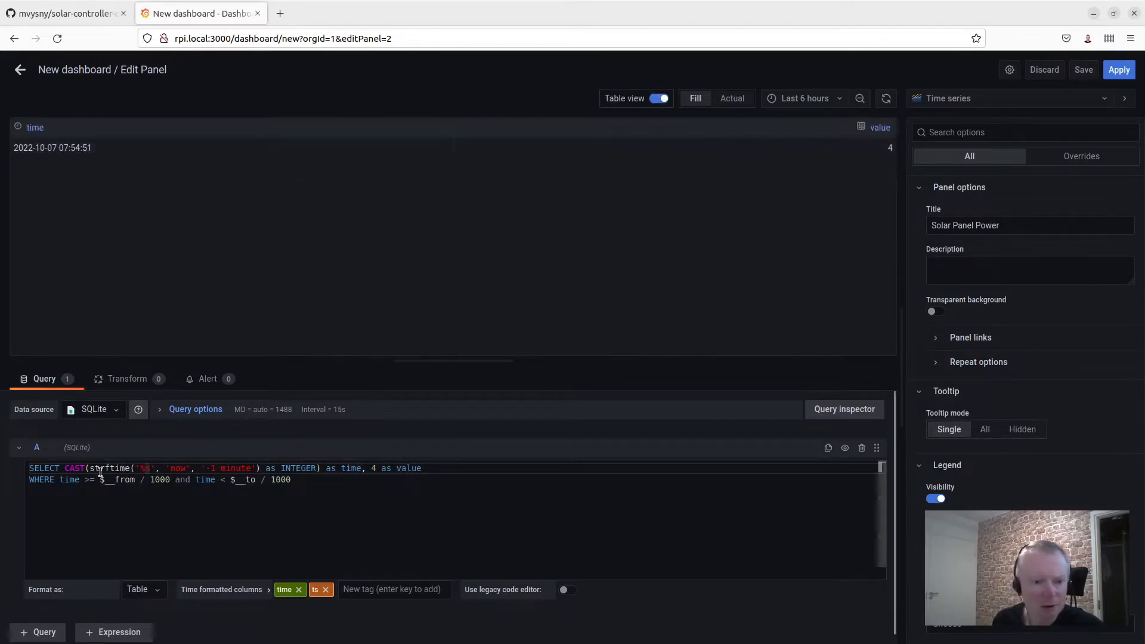
left_click(75, 468)
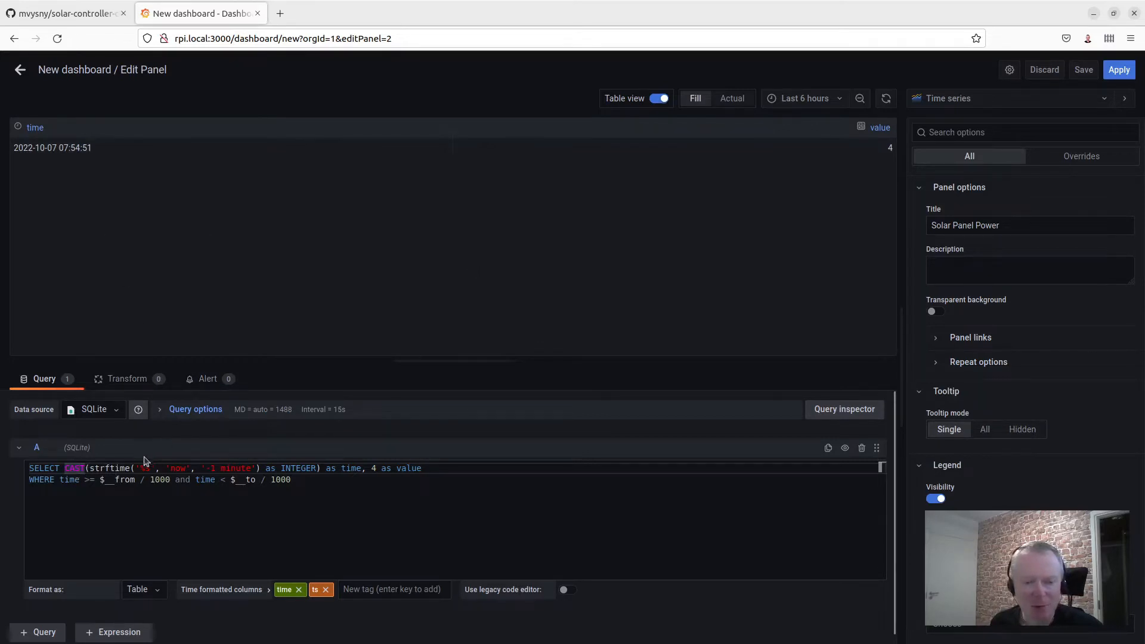
left_click(122, 471)
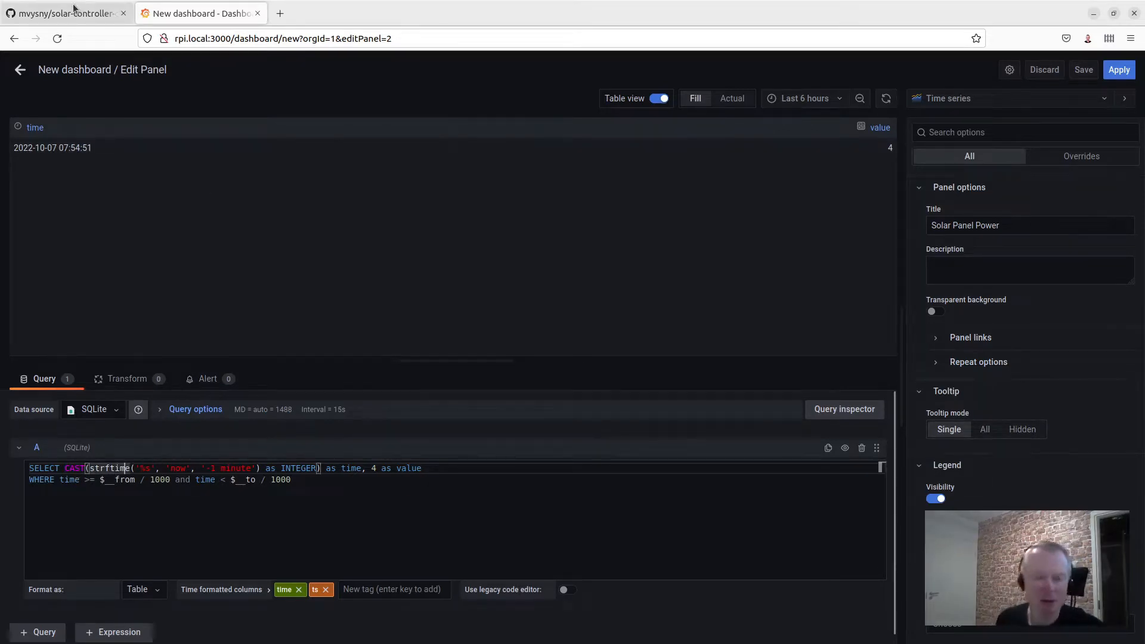
Step: Look up the DateTime and SolarPanelPower columns in the GitHub README's log table list and return to Grafana
left_click(74, 9)
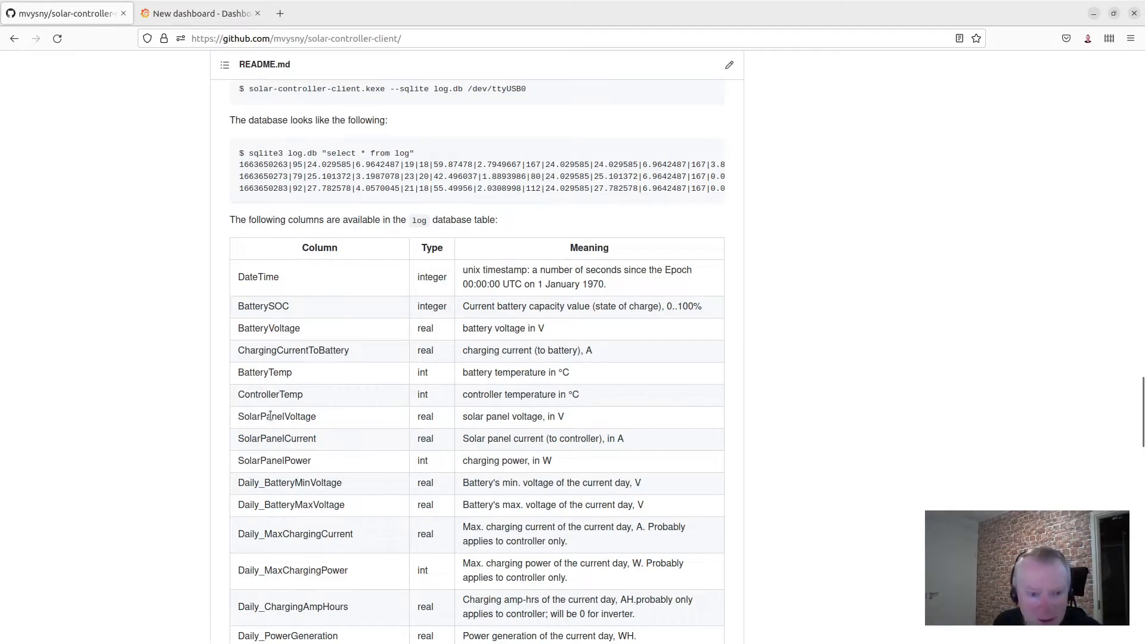
double_click(254, 277)
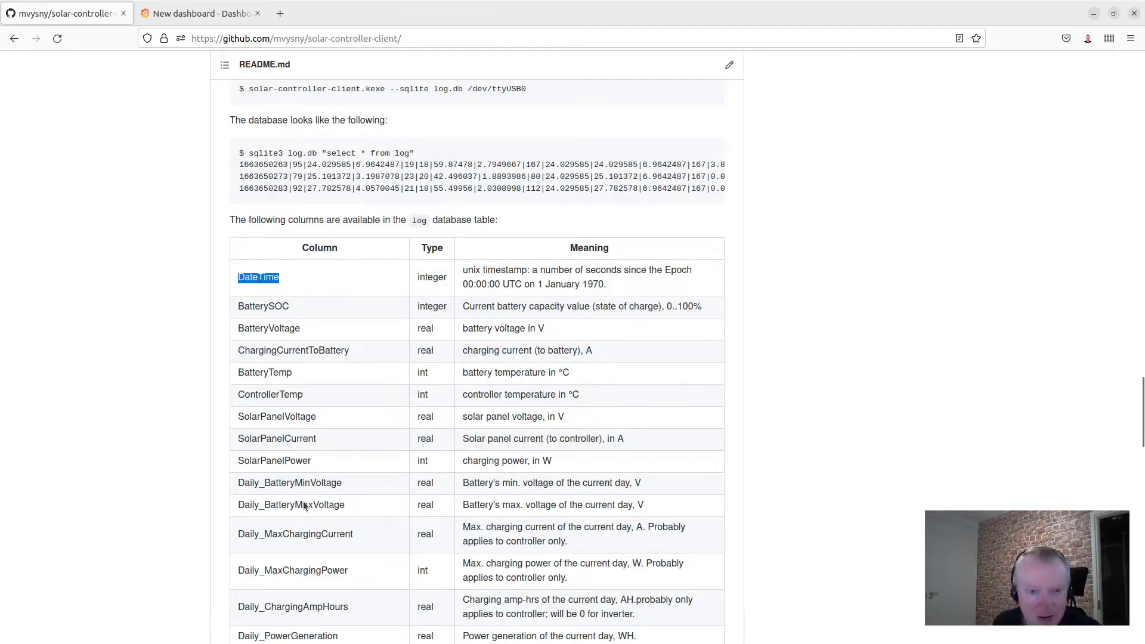
left_click(279, 440)
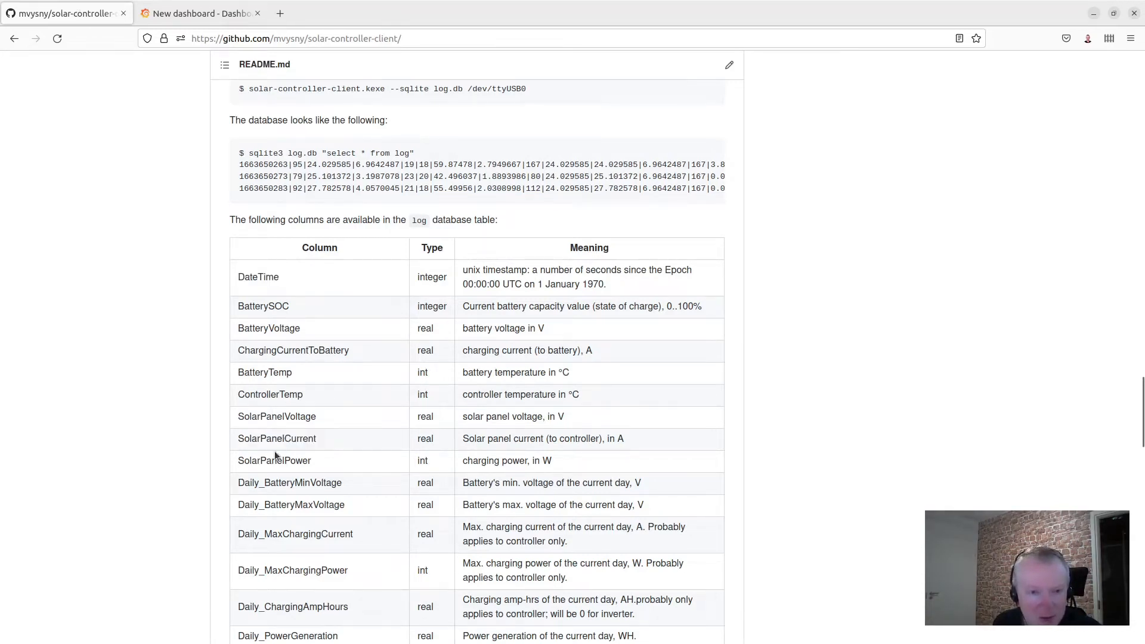
left_click(202, 9)
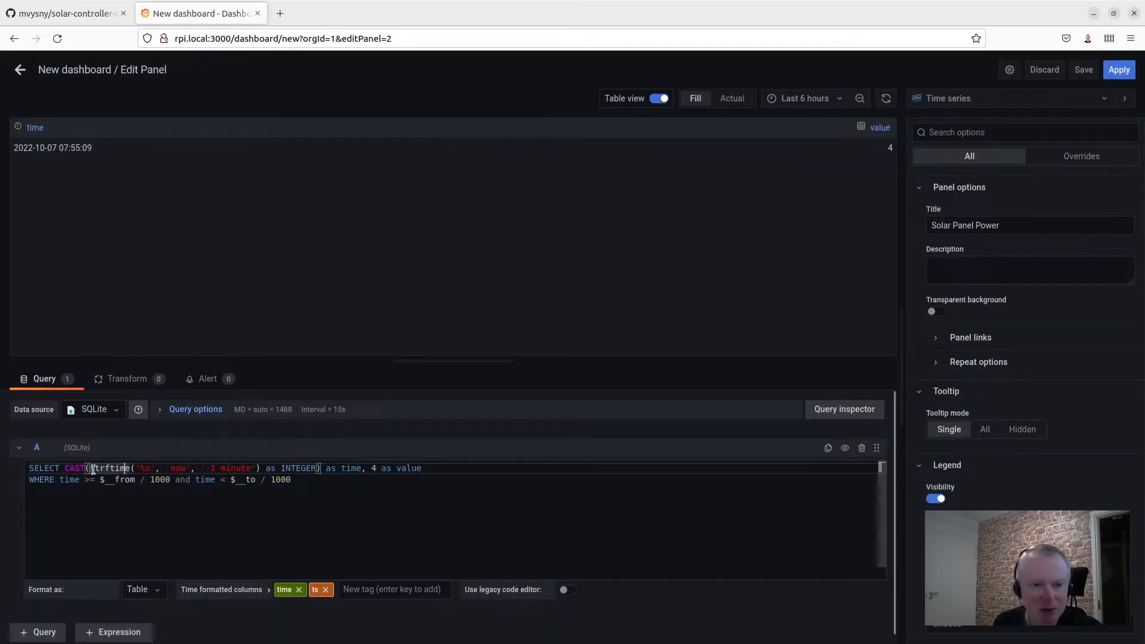
Step: Replace the default SELECT expressions in the panel's query with DateTime, SolarPanelPower
left_click(65, 469)
type("DateTi")
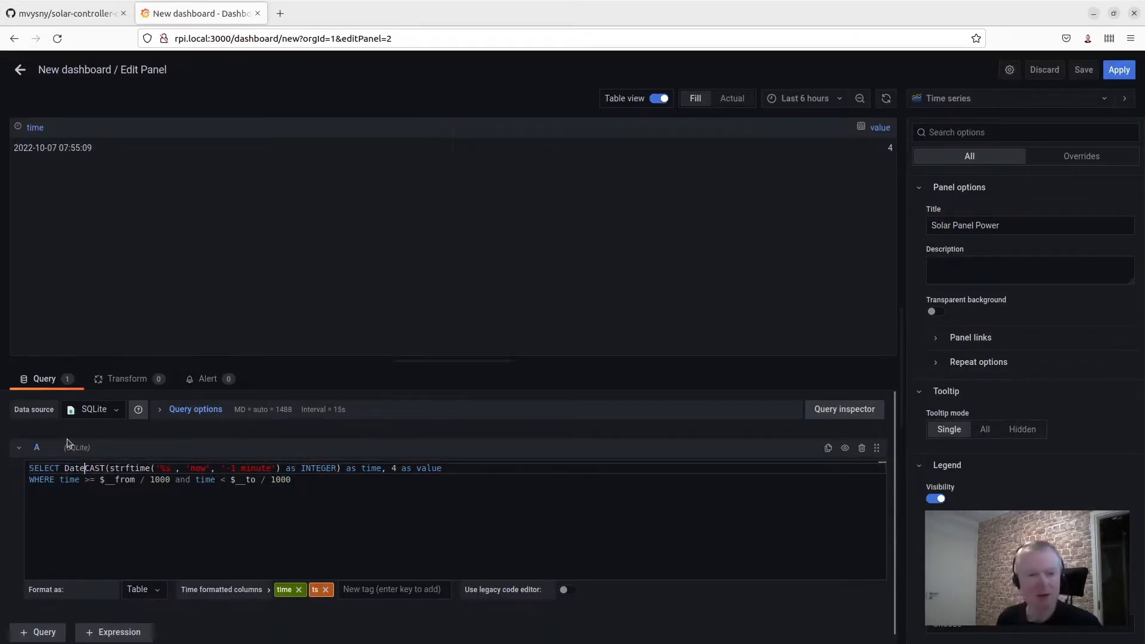
type("me, SolarPanel")
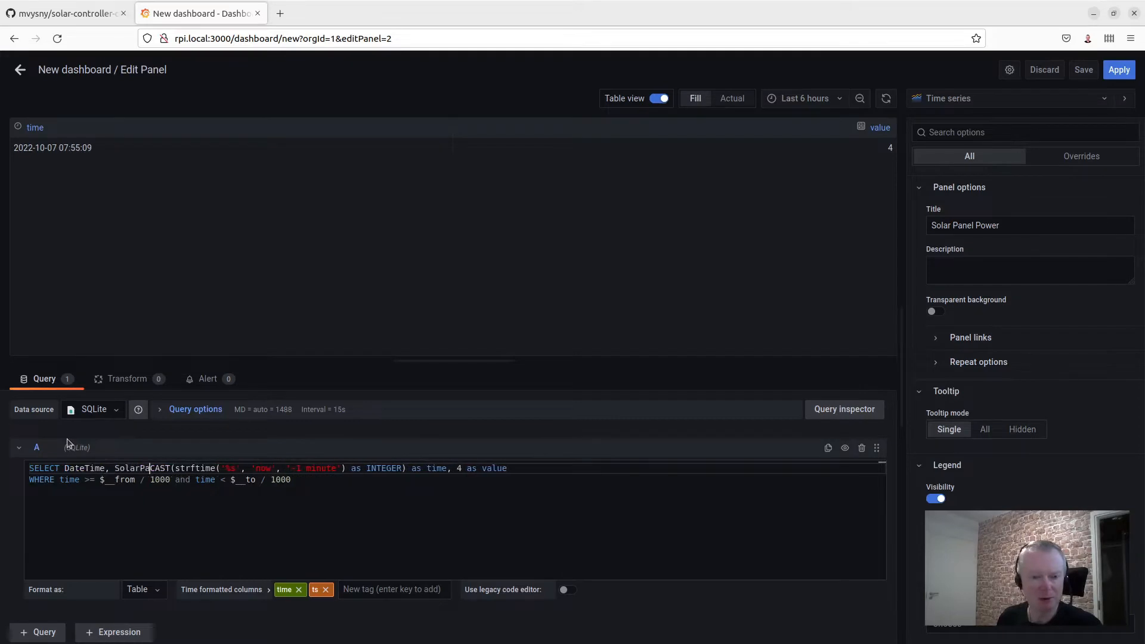
type("Power")
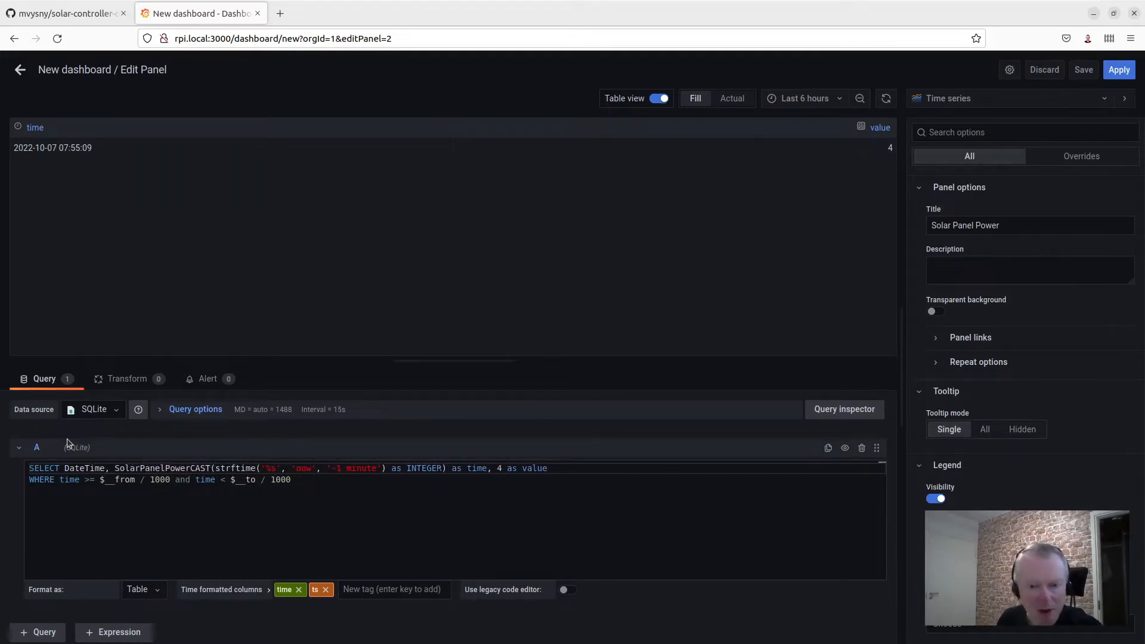
key("shift+End")
key("ctrl+shift+Left")
key("ctrl+shift+Left")
key("ctrl+shift+Left")
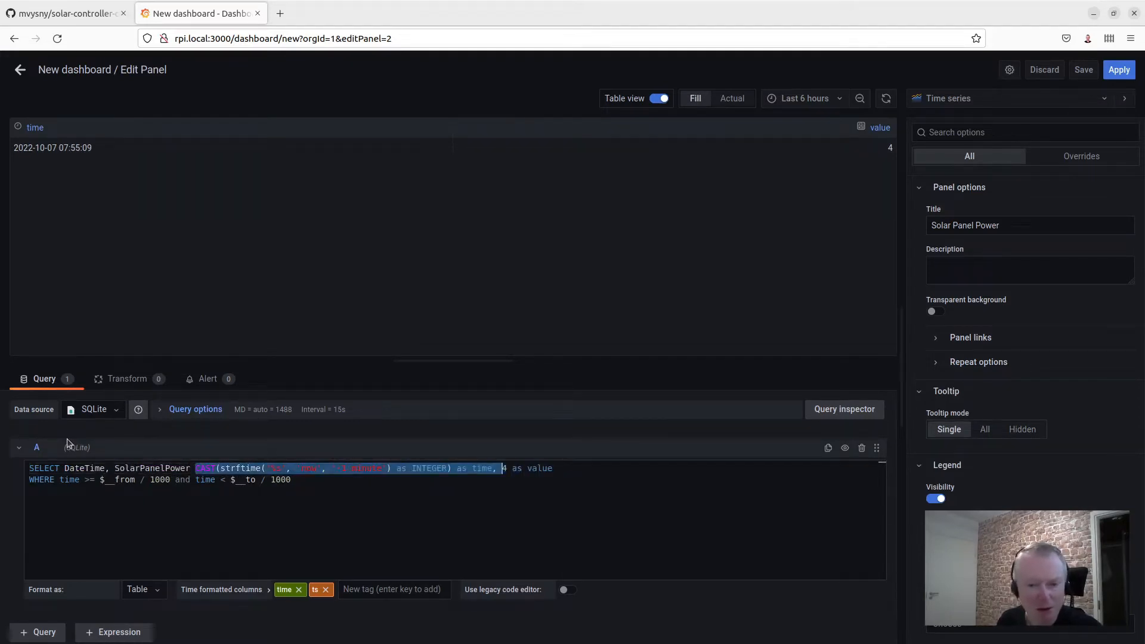
key("shift+End")
key("BackSpace")
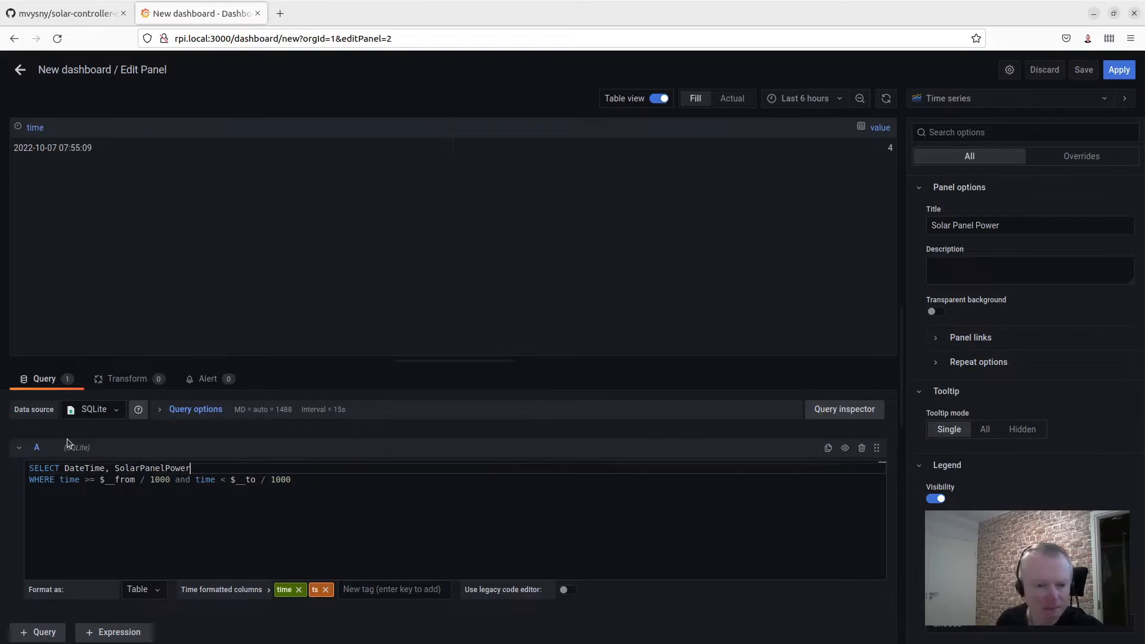
Step: Add "from log" after the selected columns, checking the table name in the GitHub README
key("Down")
type("from")
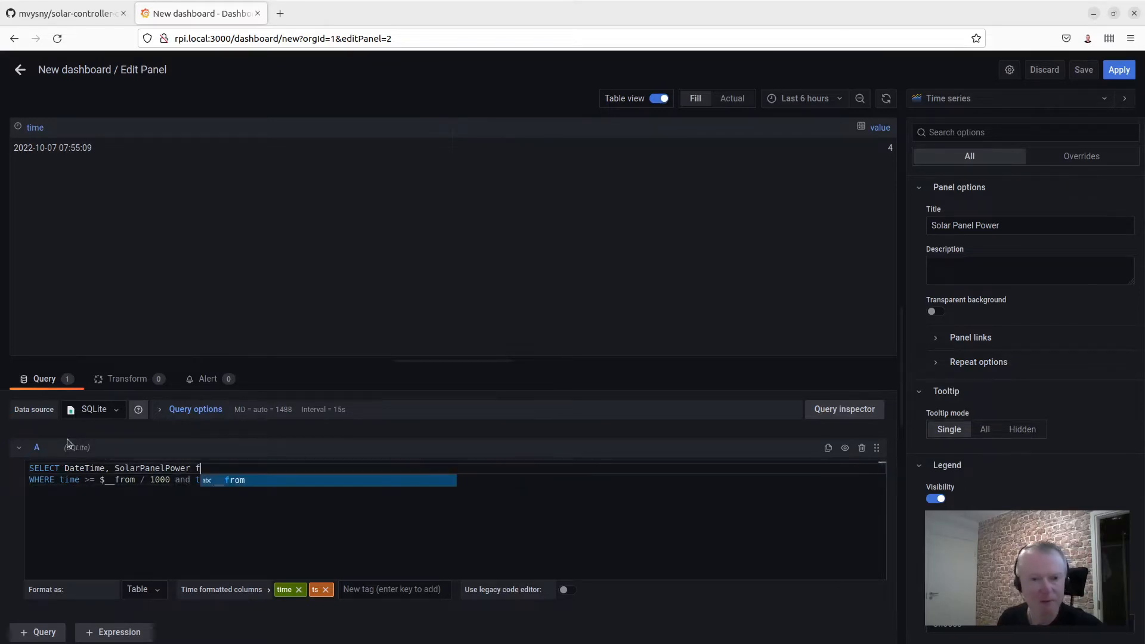
left_click(48, 13)
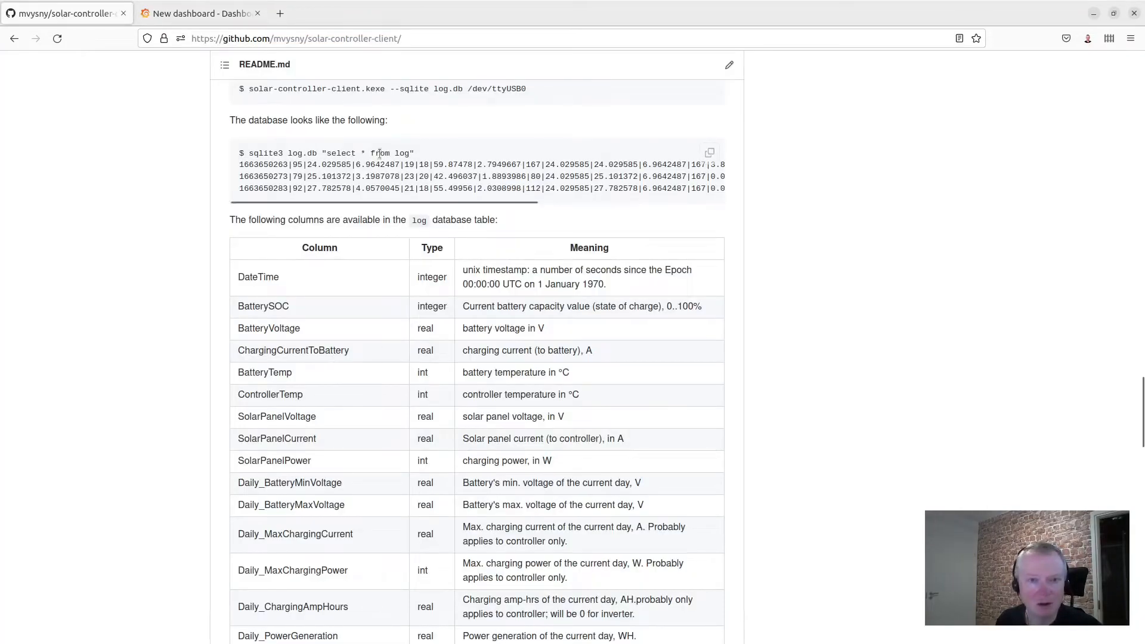
left_click(197, 13)
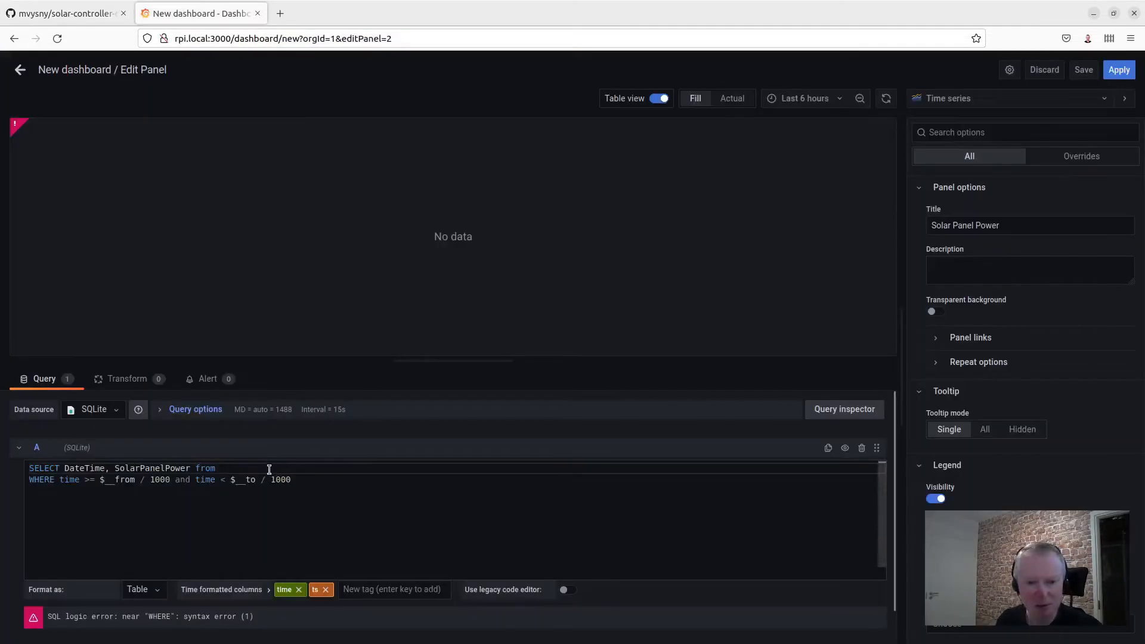
type("log")
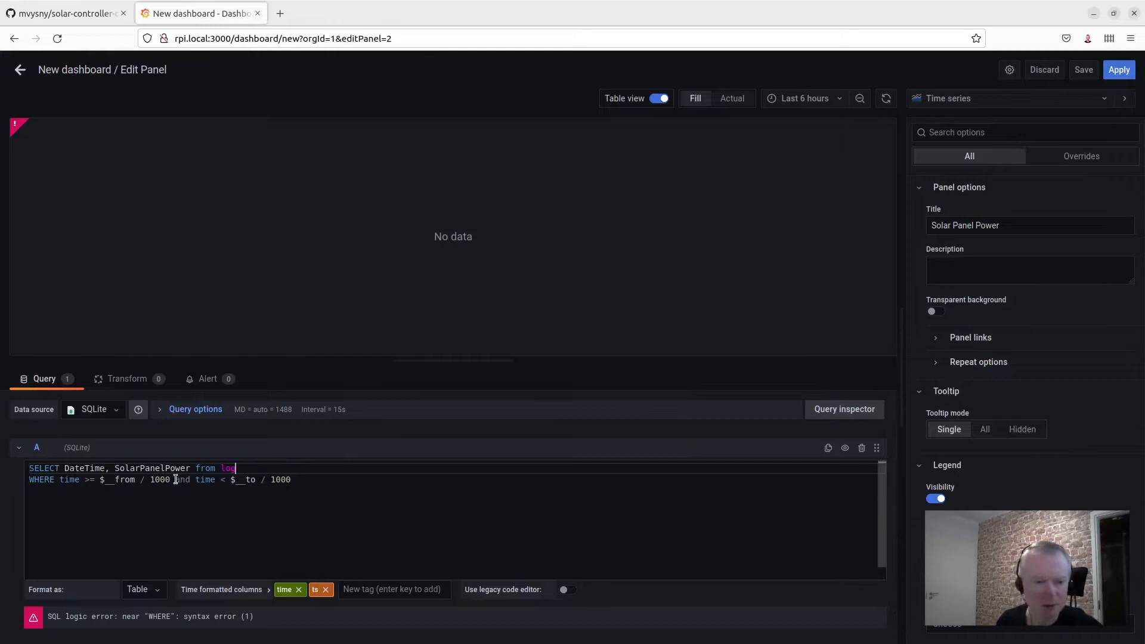
Step: Replace both occurrences of time in the WHERE clause with DateTime and run the query
left_click(68, 480)
key("ctrl+d")
key("ctrl+d")
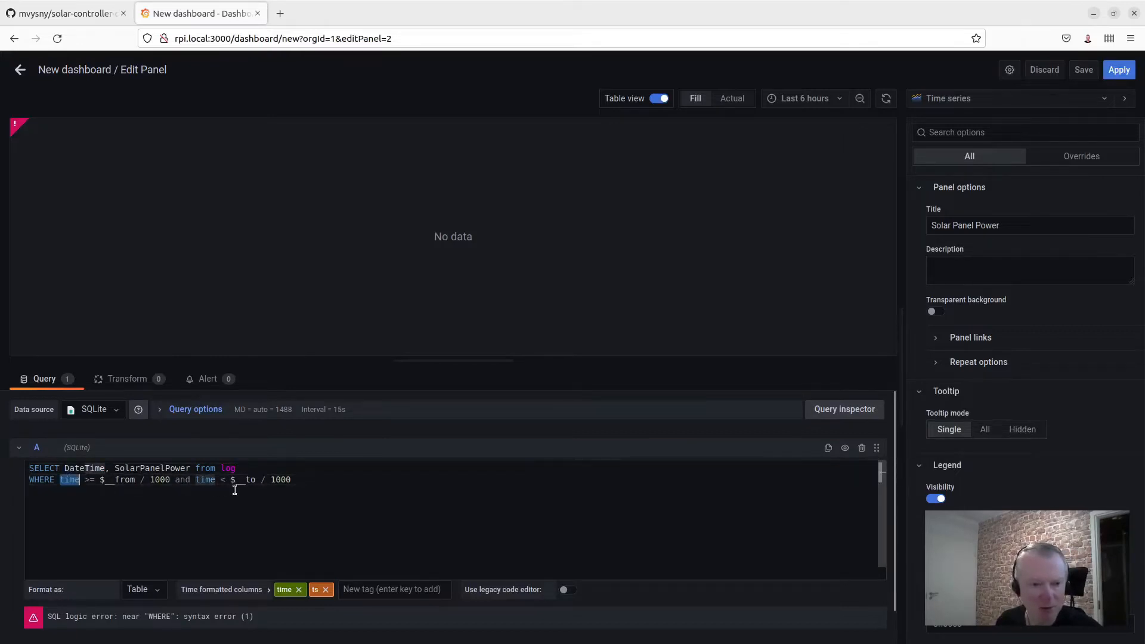
type("DateTime")
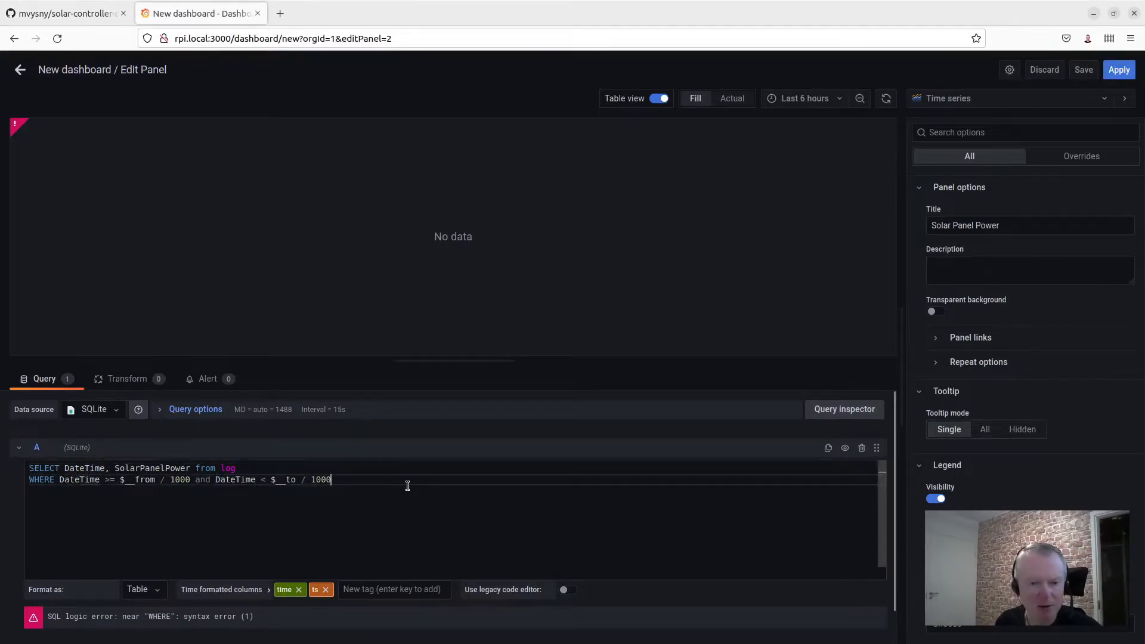
left_click(355, 272)
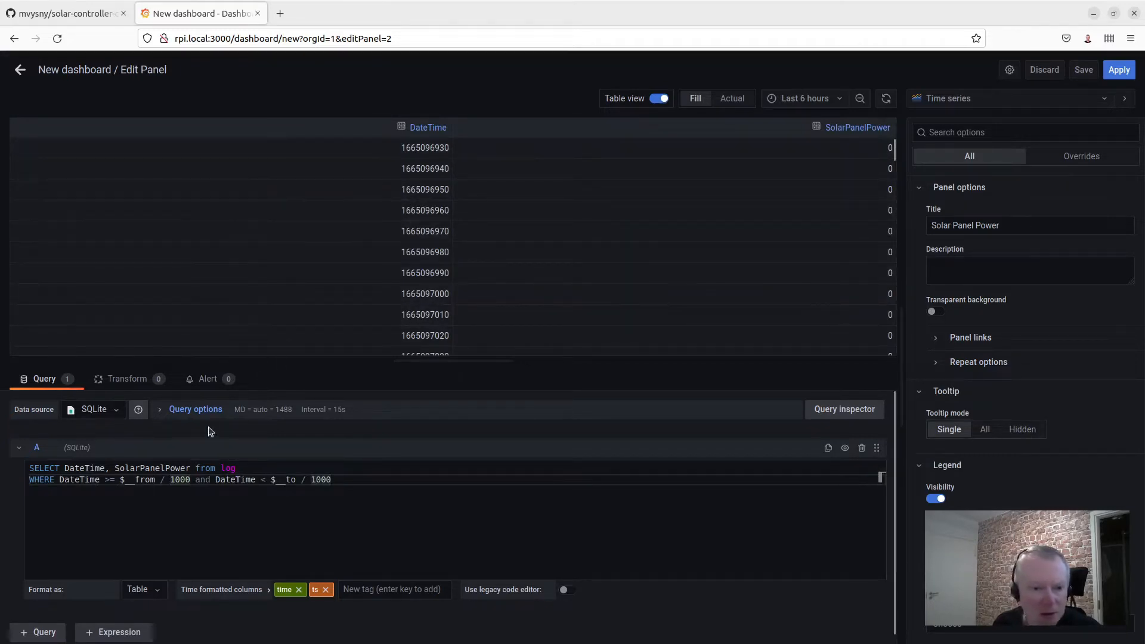
Step: Replace the time and ts time formatted columns with DateTime and look through the resulting table rows
left_click(173, 412)
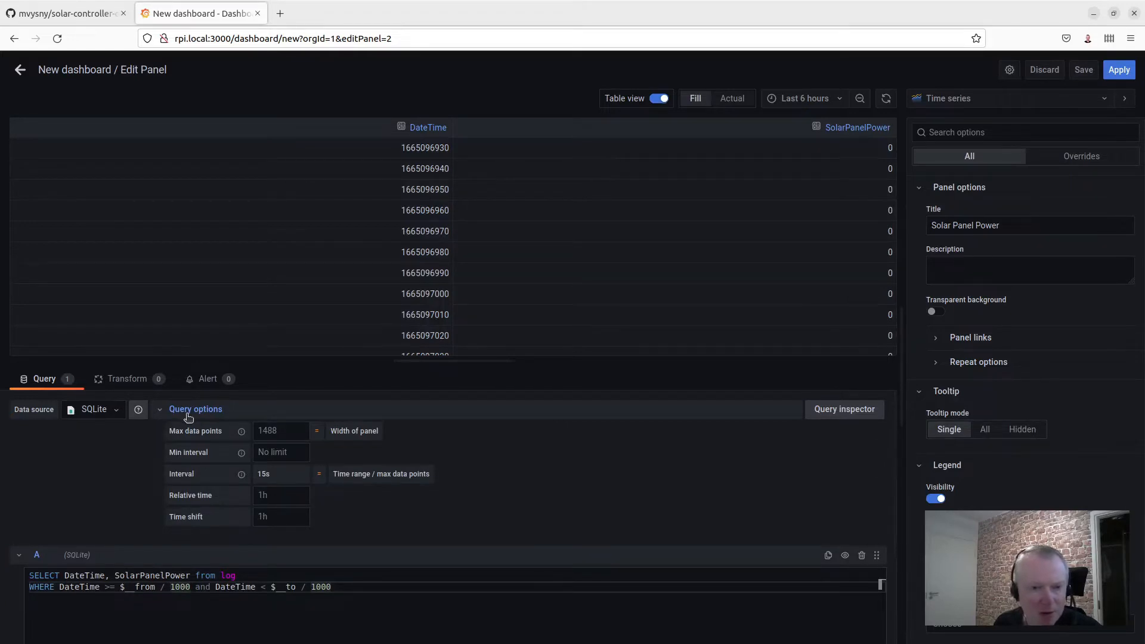
left_click(170, 412)
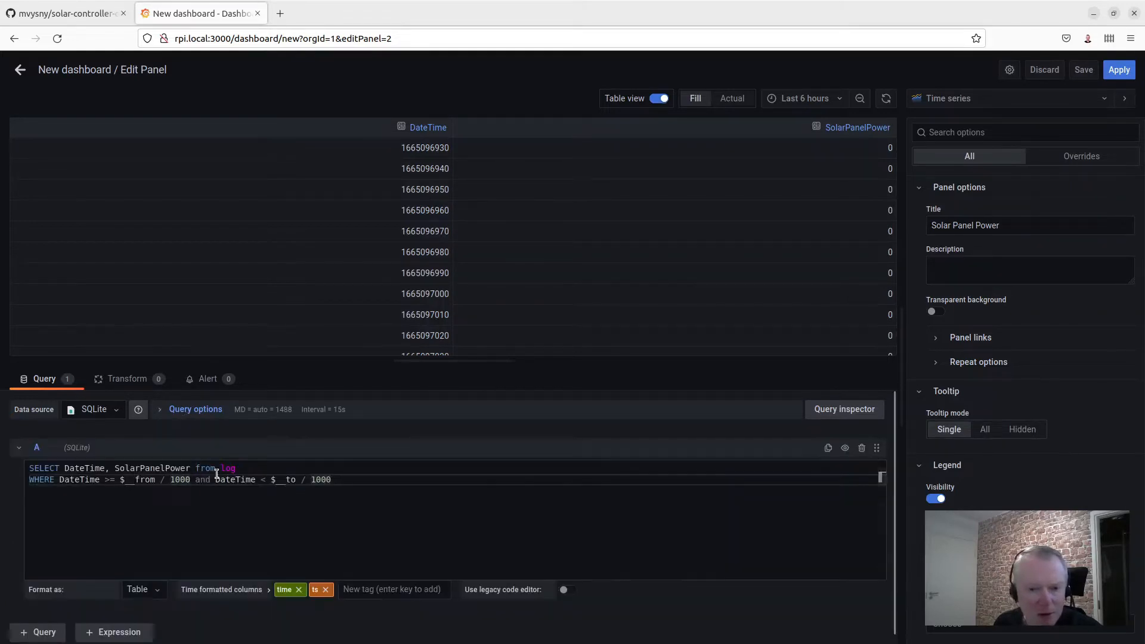
left_click(299, 590)
left_click(292, 590)
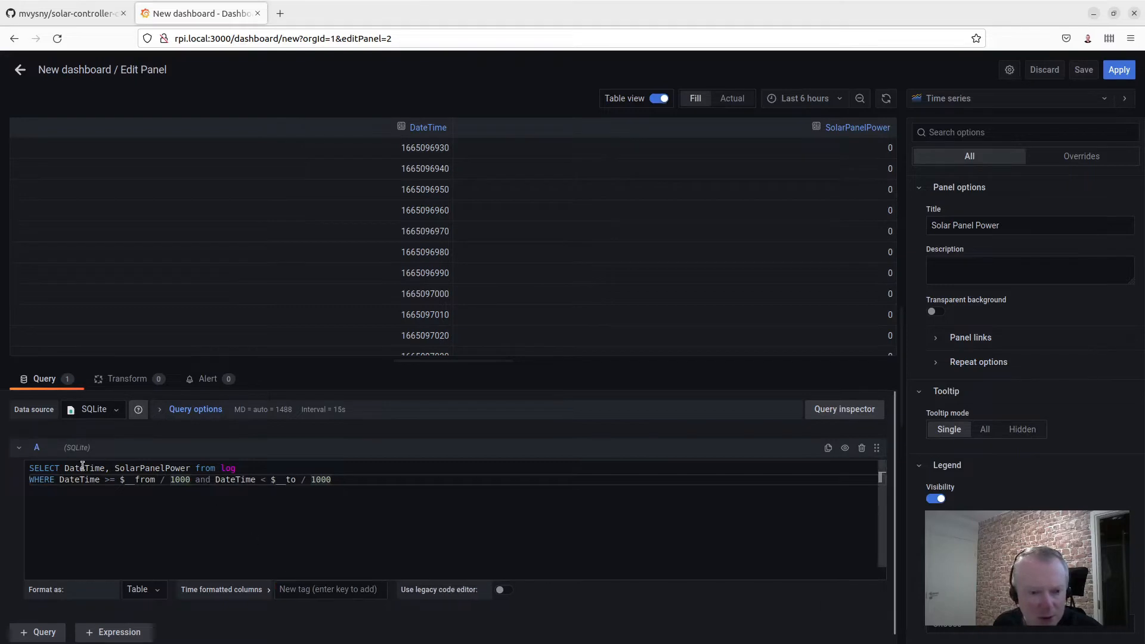
double_click(79, 468)
key("ctrl+c")
left_click(341, 590)
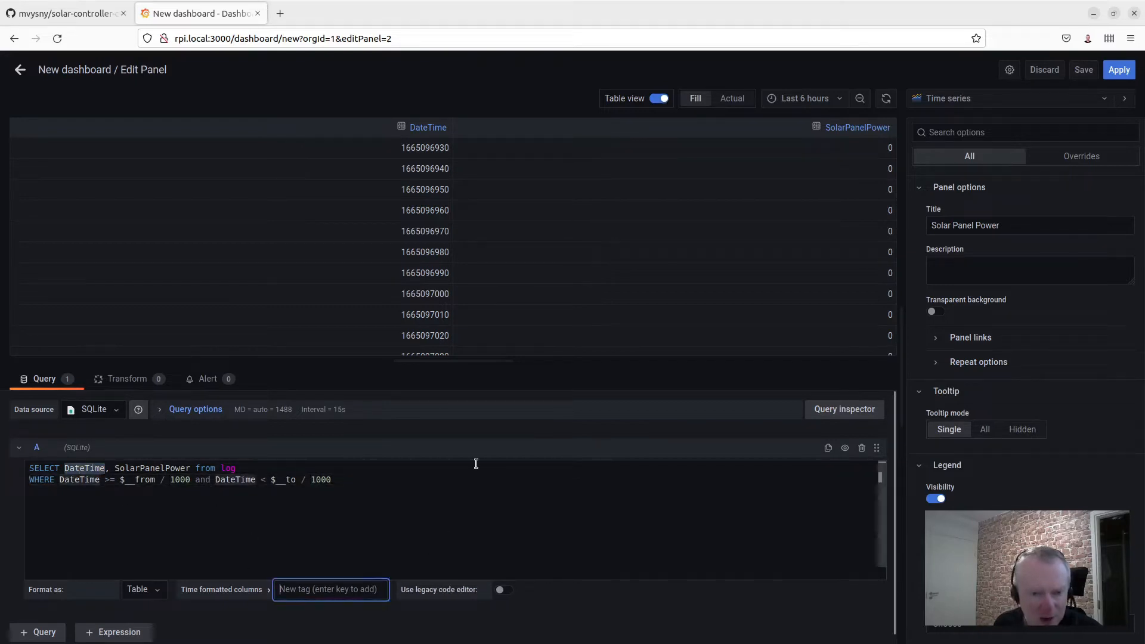
key("ctrl+v")
key("Return")
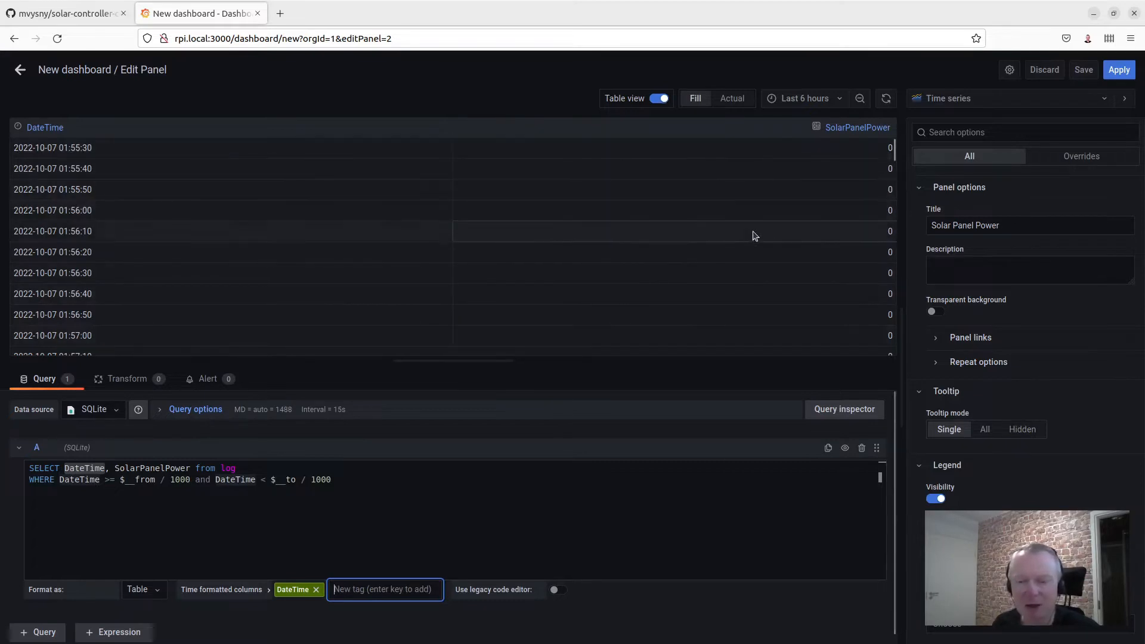
scroll(755, 236, "down", 15)
scroll(787, 231, "up", 15)
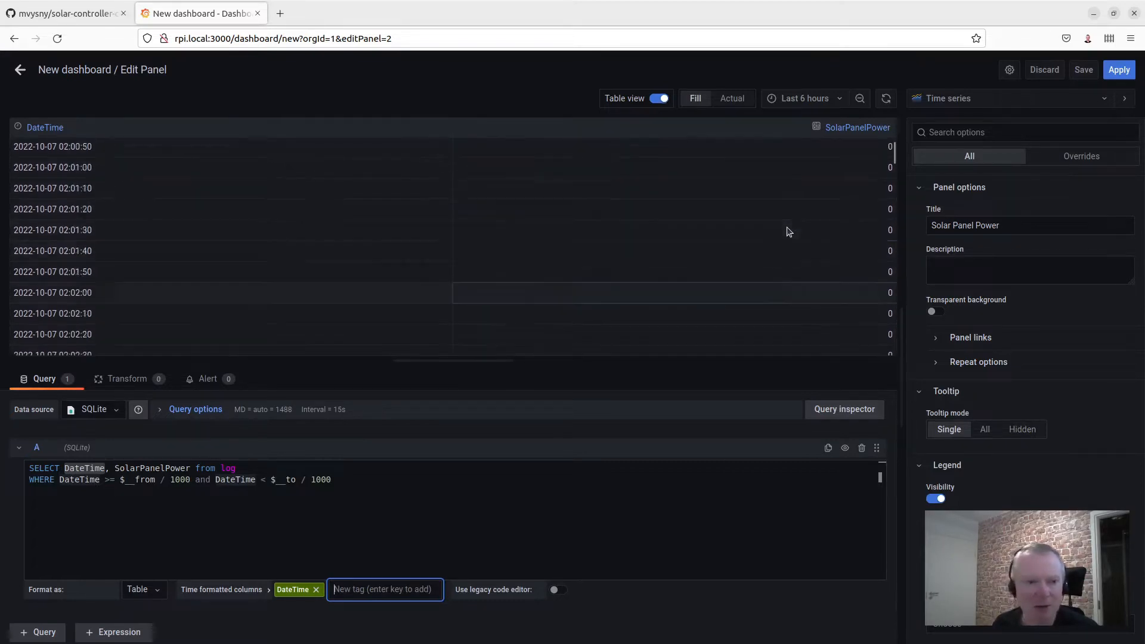
scroll(756, 204, "down", 6)
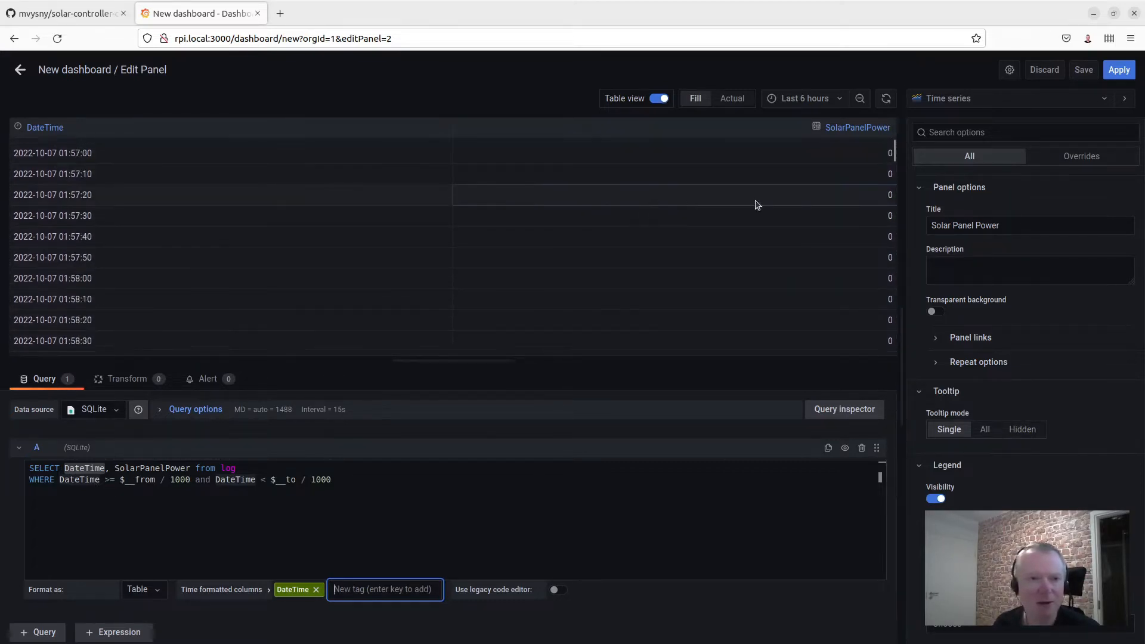
Step: Look through the most recent rows of the query's table and switch the panel preview back to the graph
left_click_drag(895, 154, 866, 357)
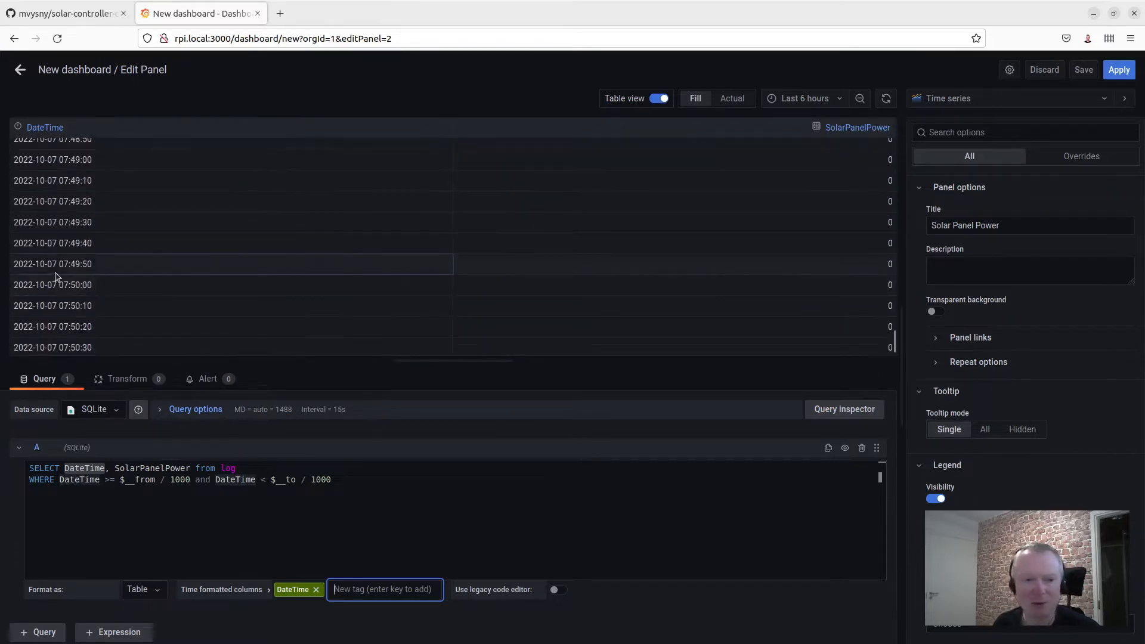
scroll(689, 304, "down", 2)
scroll(689, 304, "down", 4)
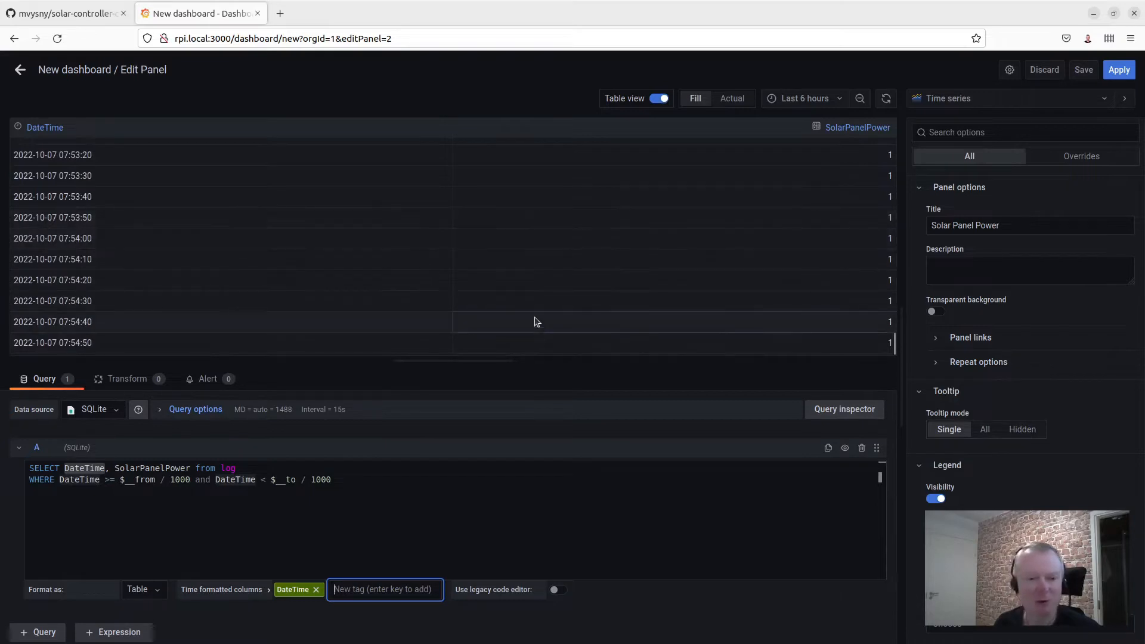
scroll(570, 325, "down", 2)
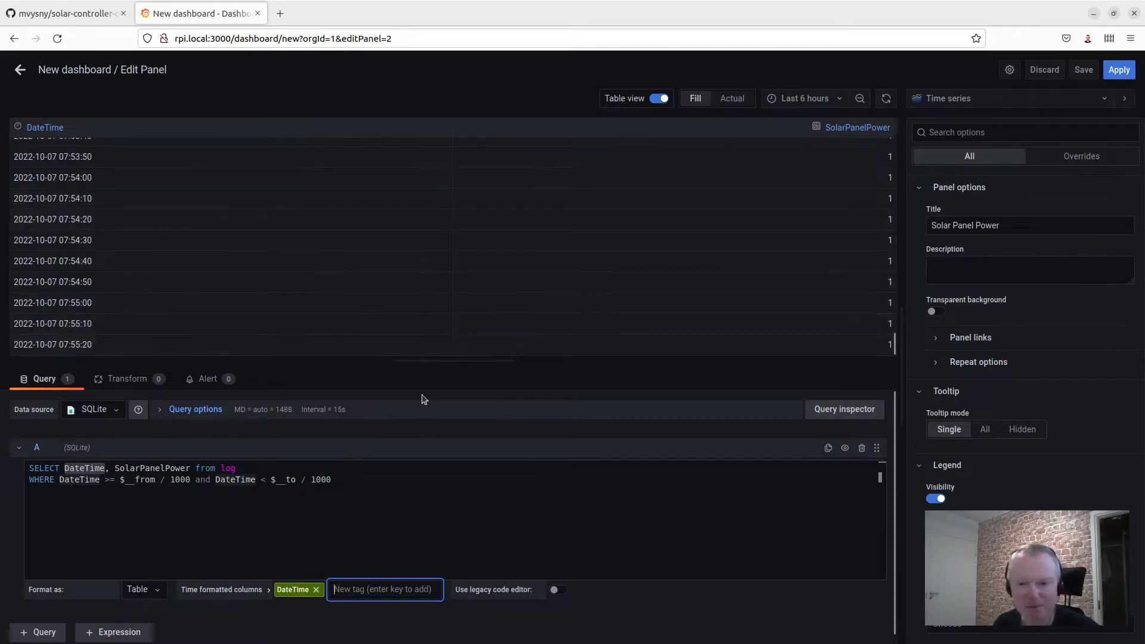
left_click(660, 100)
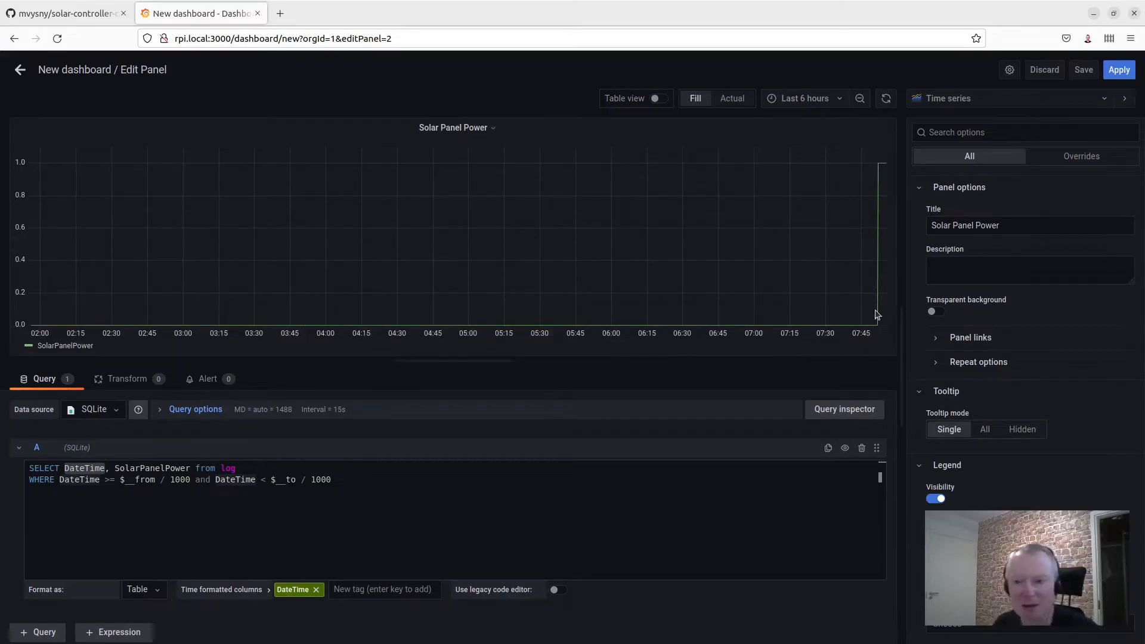
Step: Set the panel's graph style to Bars and its time range to Last 2 days
scroll(1116, 492, "down", 4)
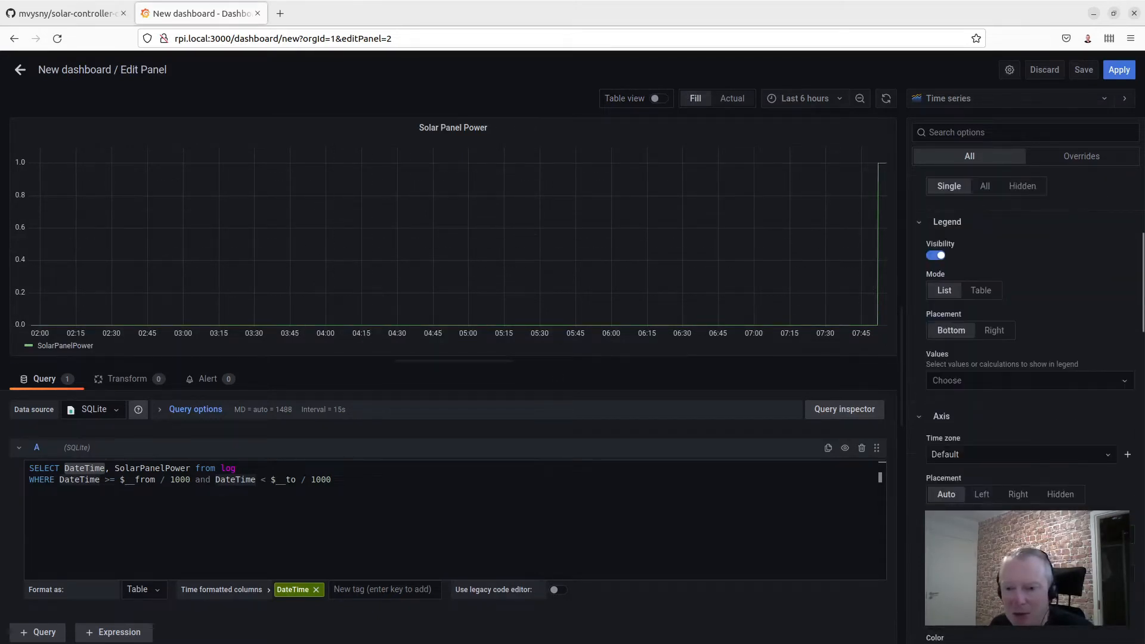
scroll(1026, 370, "down", 3)
scroll(1026, 370, "down", 4)
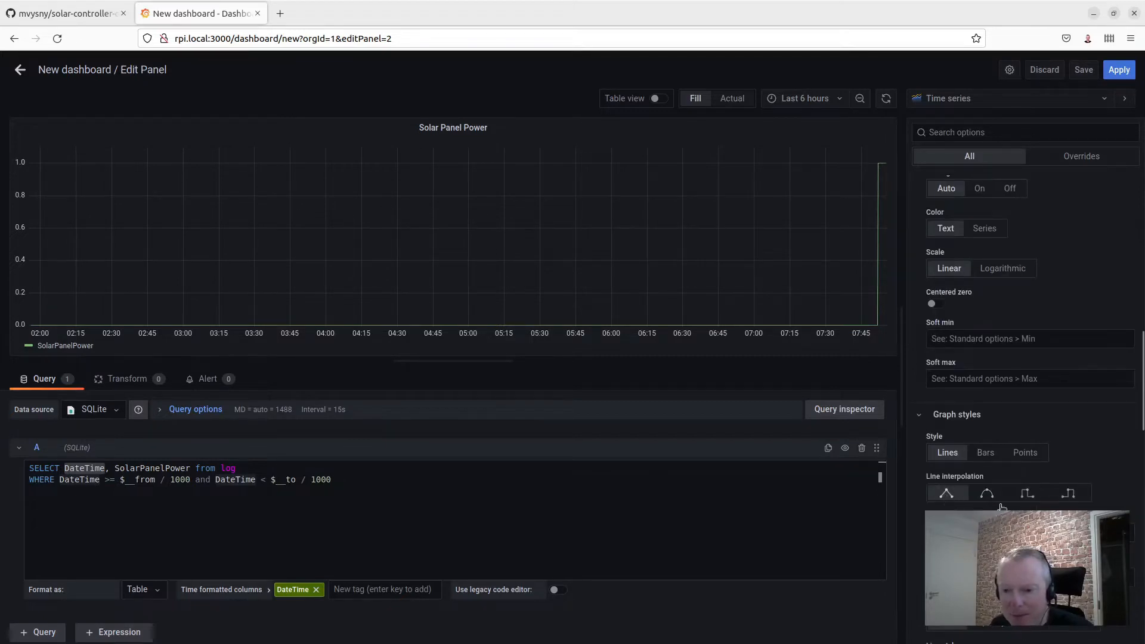
left_click(986, 454)
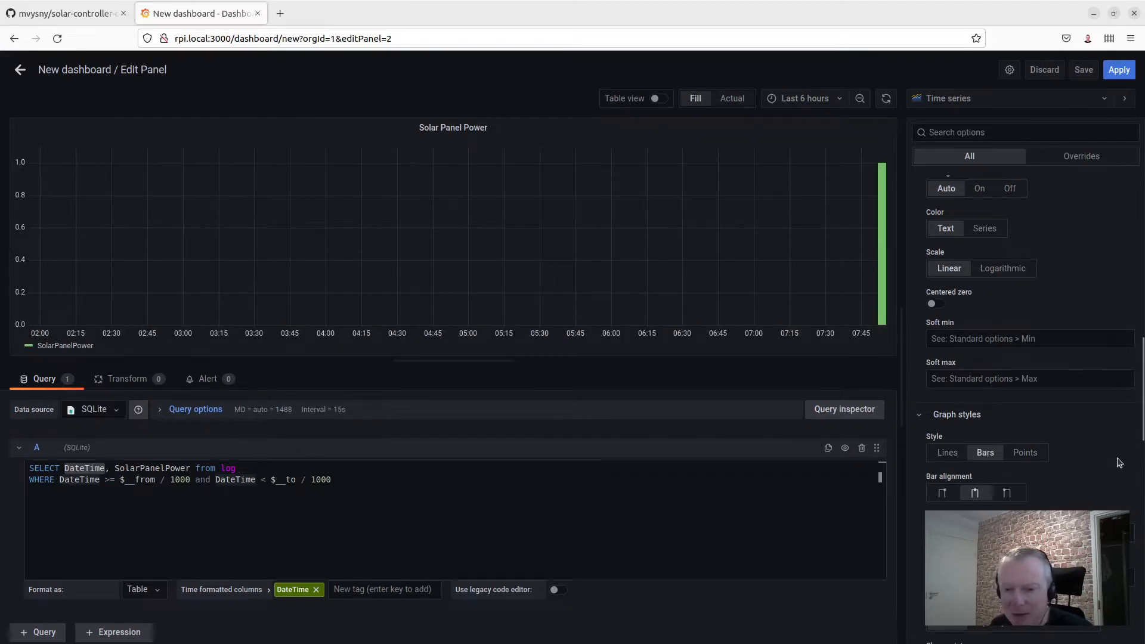
scroll(1119, 463, "down", 1)
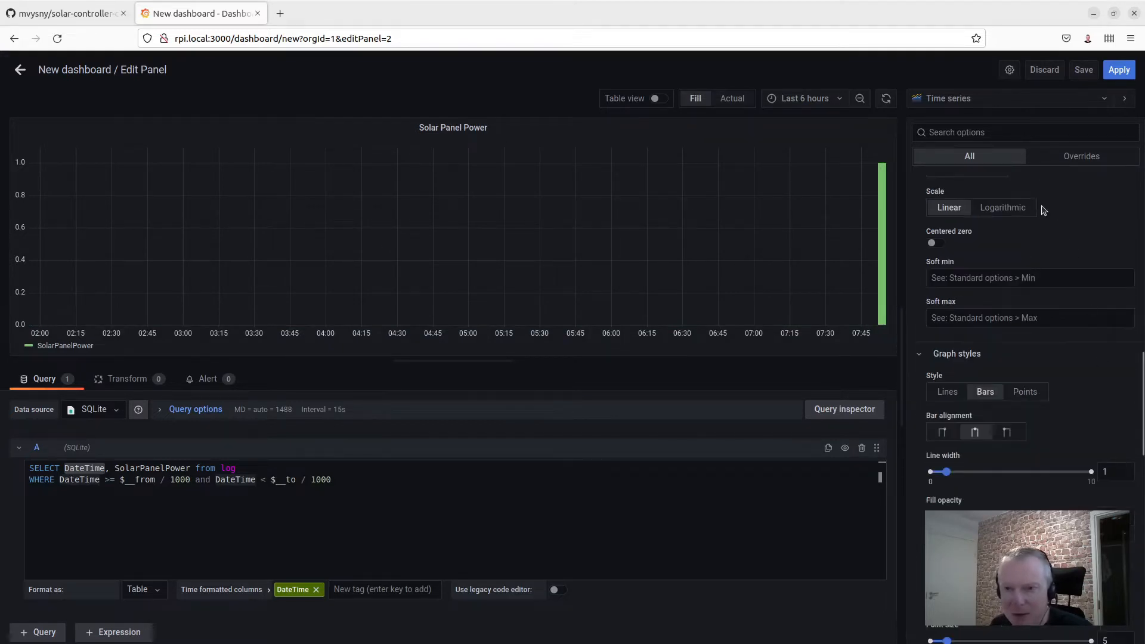
left_click(807, 99)
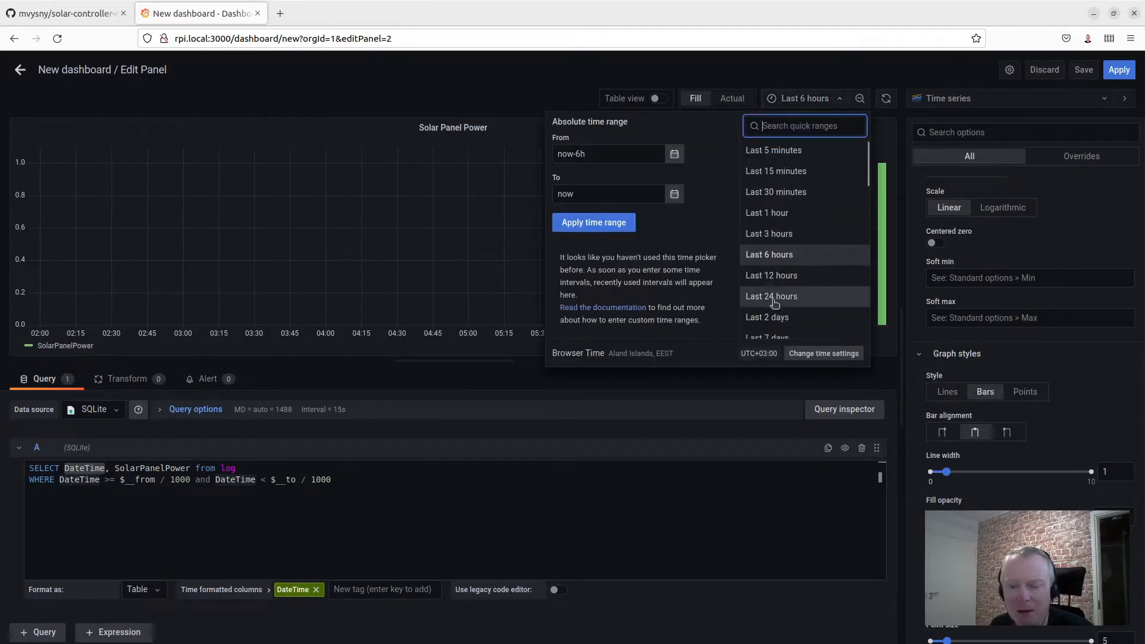
left_click(796, 317)
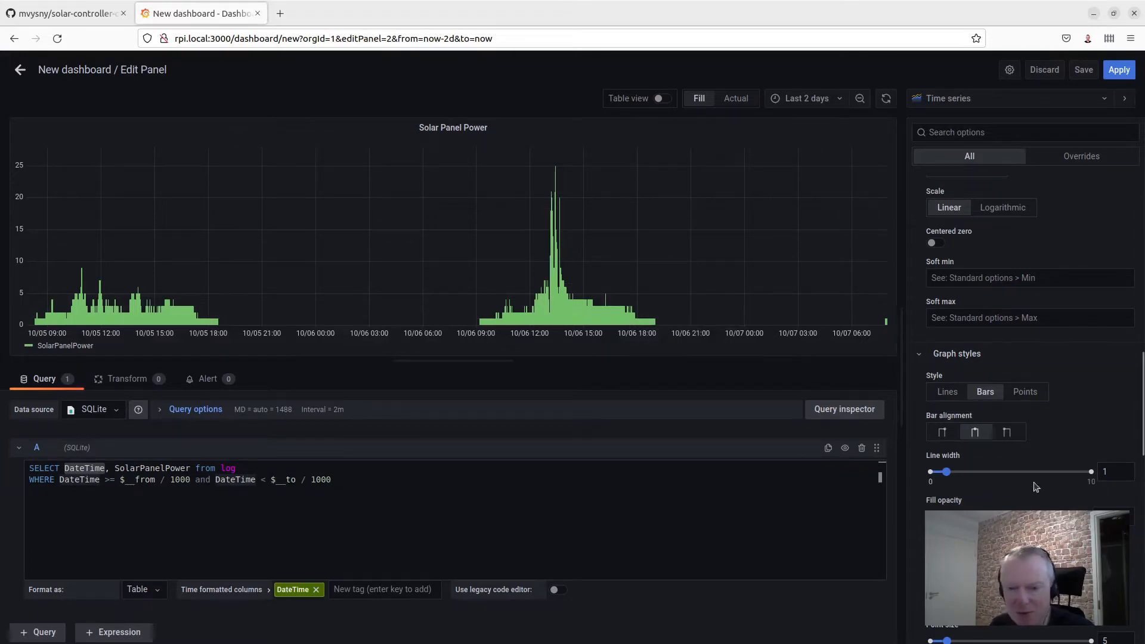
Step: Find watt among the units and set the panel's unit to watts (W)
scroll(963, 507, "down", 4)
left_click(963, 516)
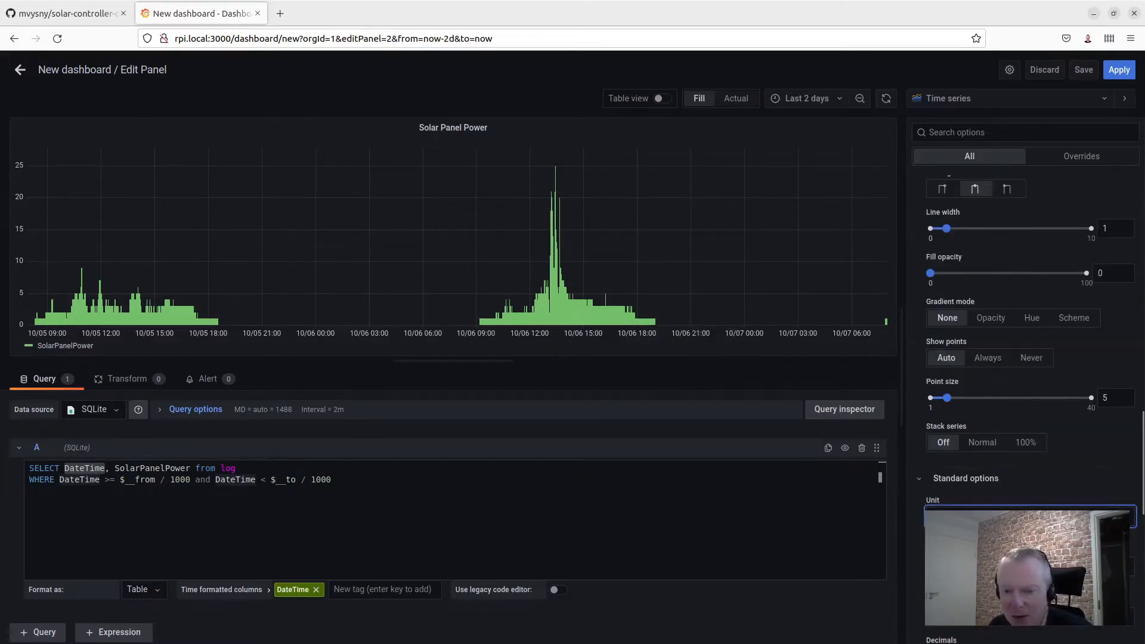
type("watt")
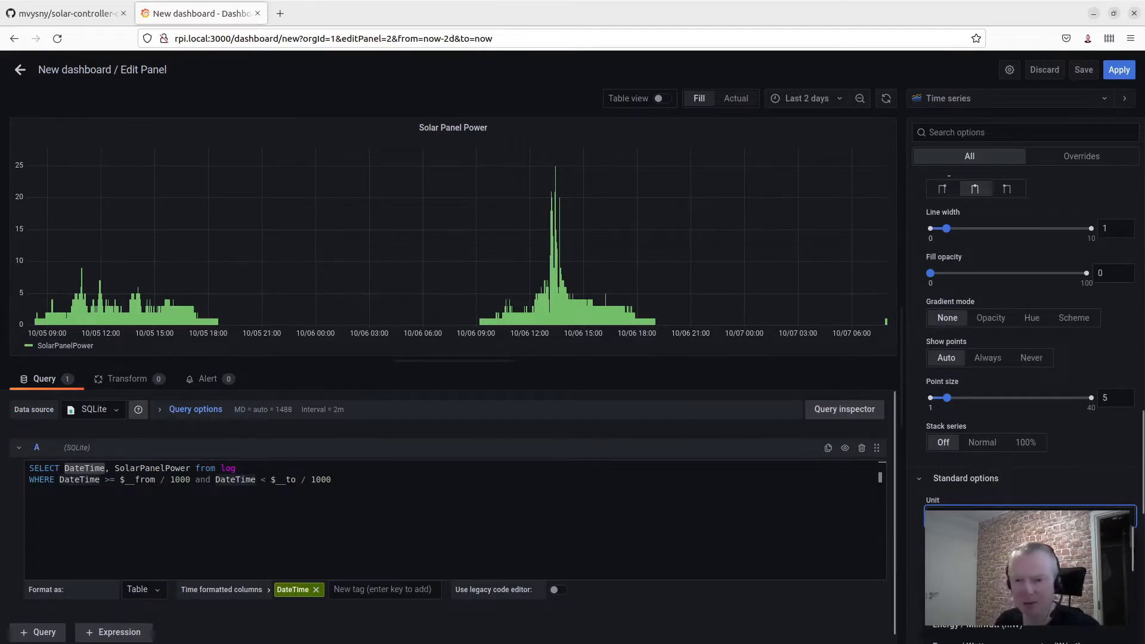
left_click(963, 543)
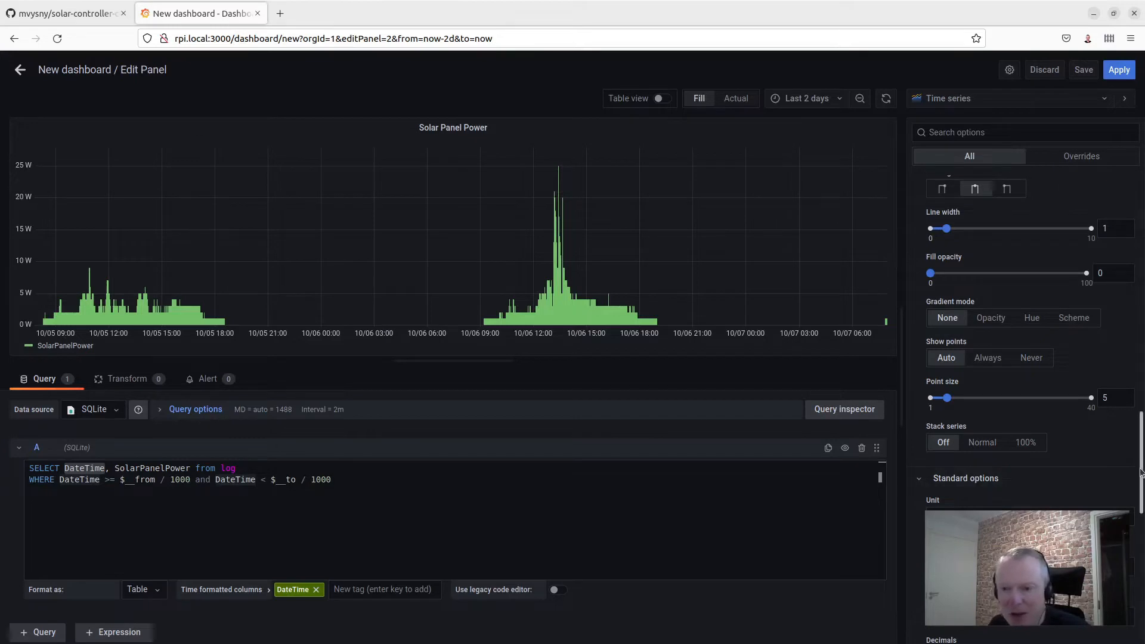
Step: Delete the 80 threshold and apply the panel's settings to the dashboard
scroll(1019, 481, "down", 10)
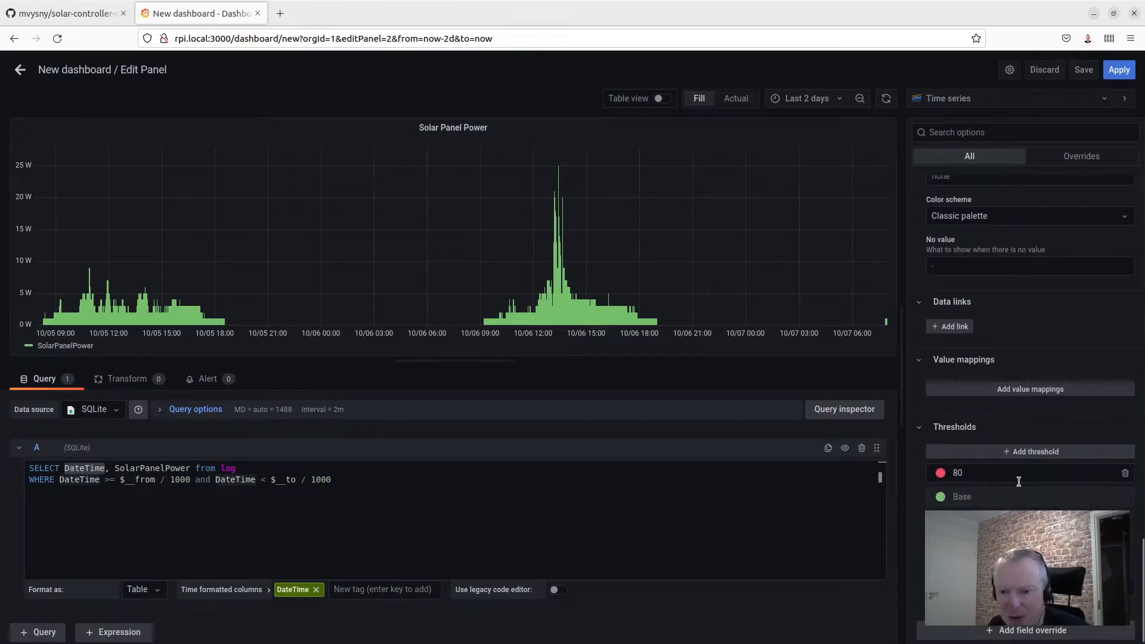
left_click(1126, 476)
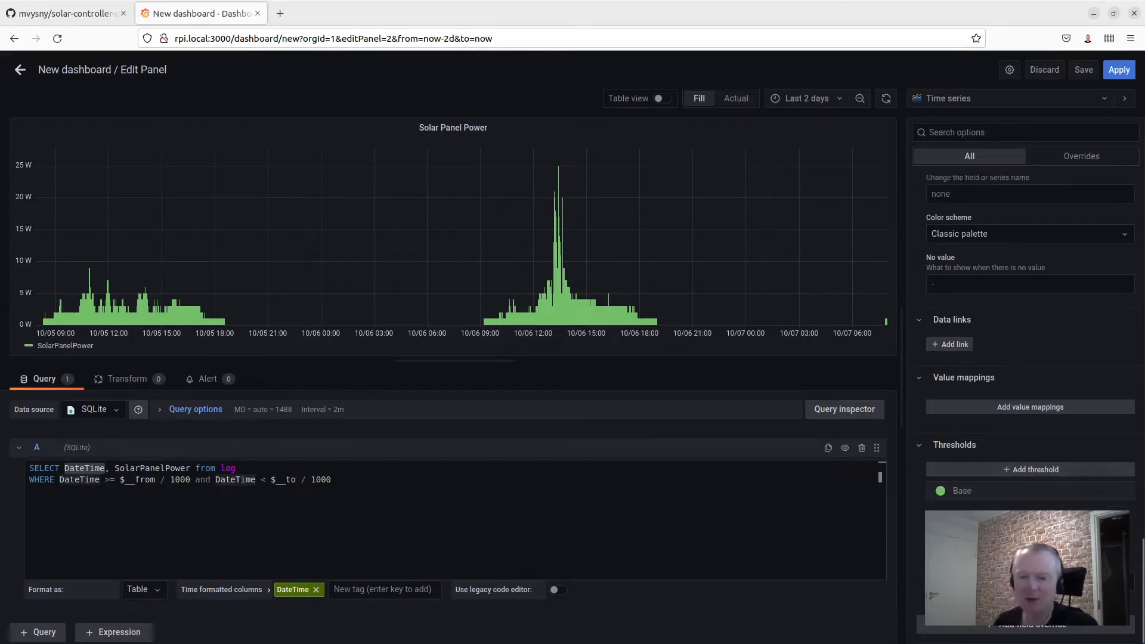
left_click(1118, 74)
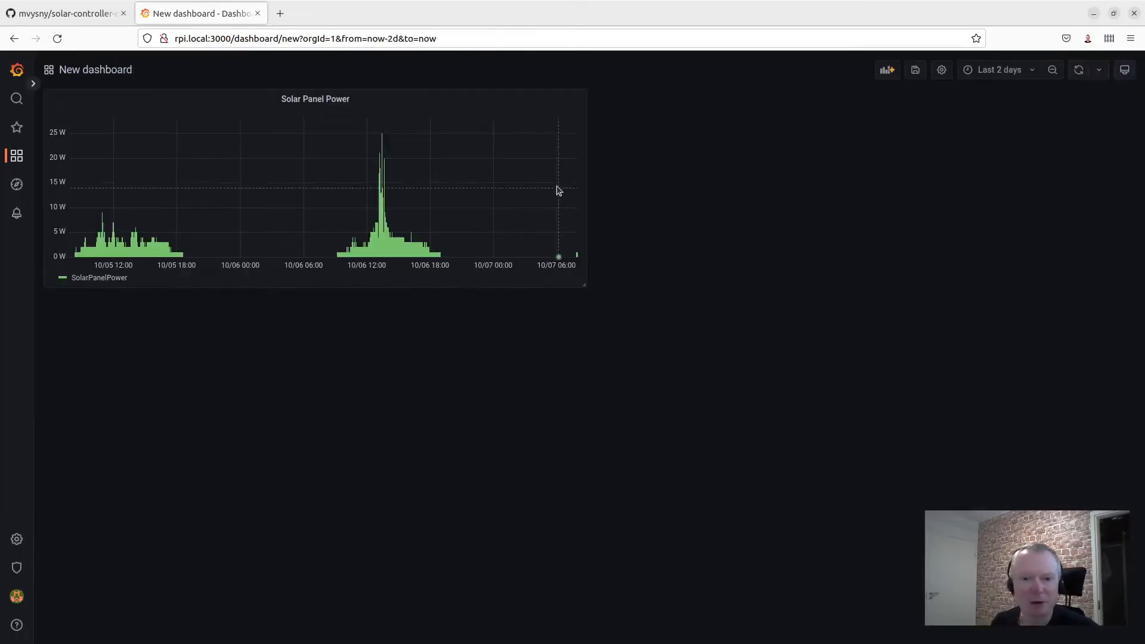
Step: Widen the Solar Panel Power panel to the full dashboard width and save the dashboard as New dashboard in the General folder
left_click_drag(583, 282, 1116, 253)
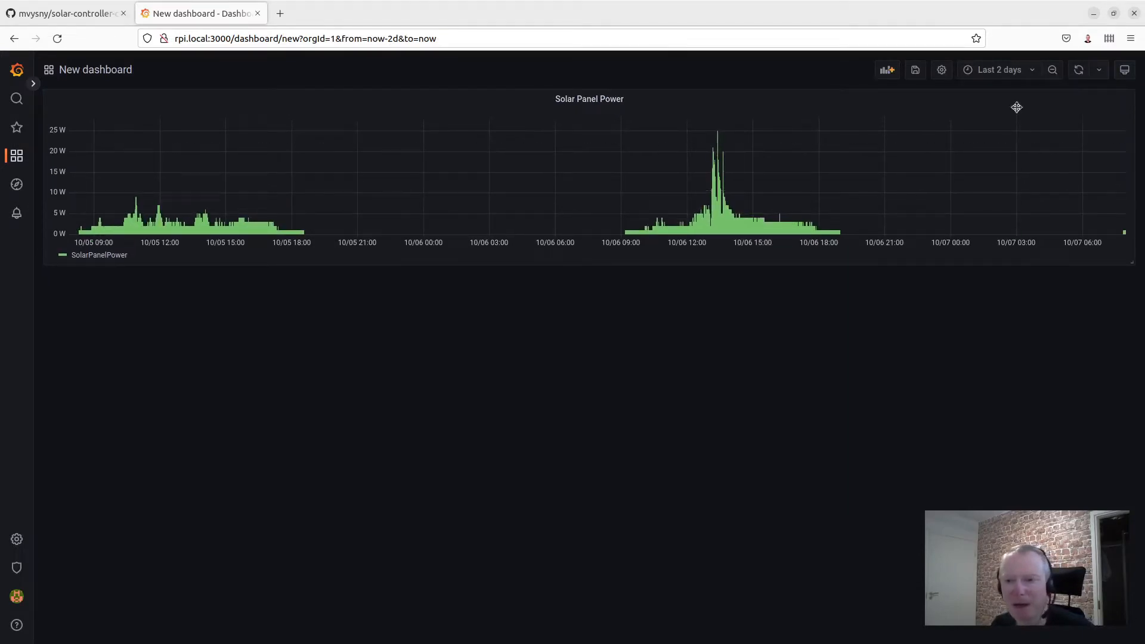
left_click(917, 70)
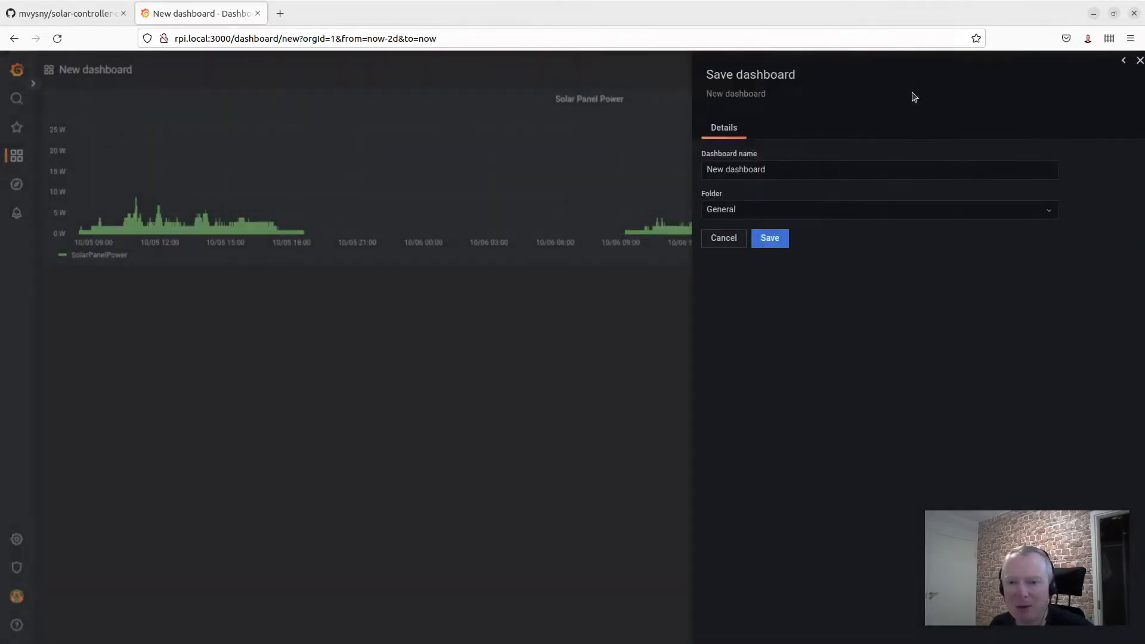
left_click(770, 245)
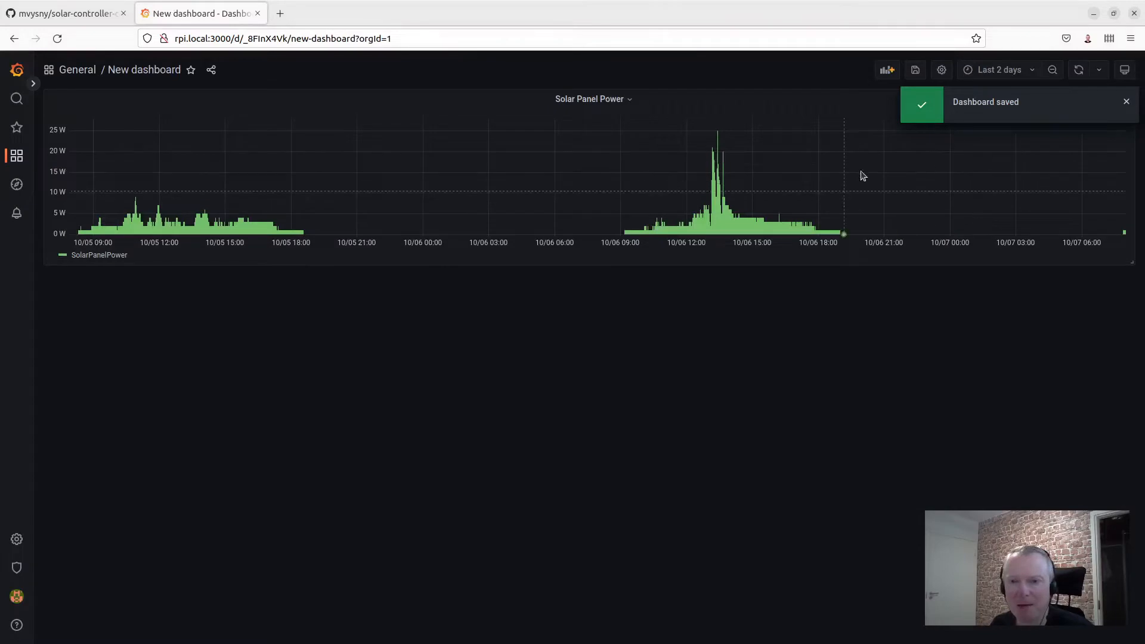
left_click(1125, 102)
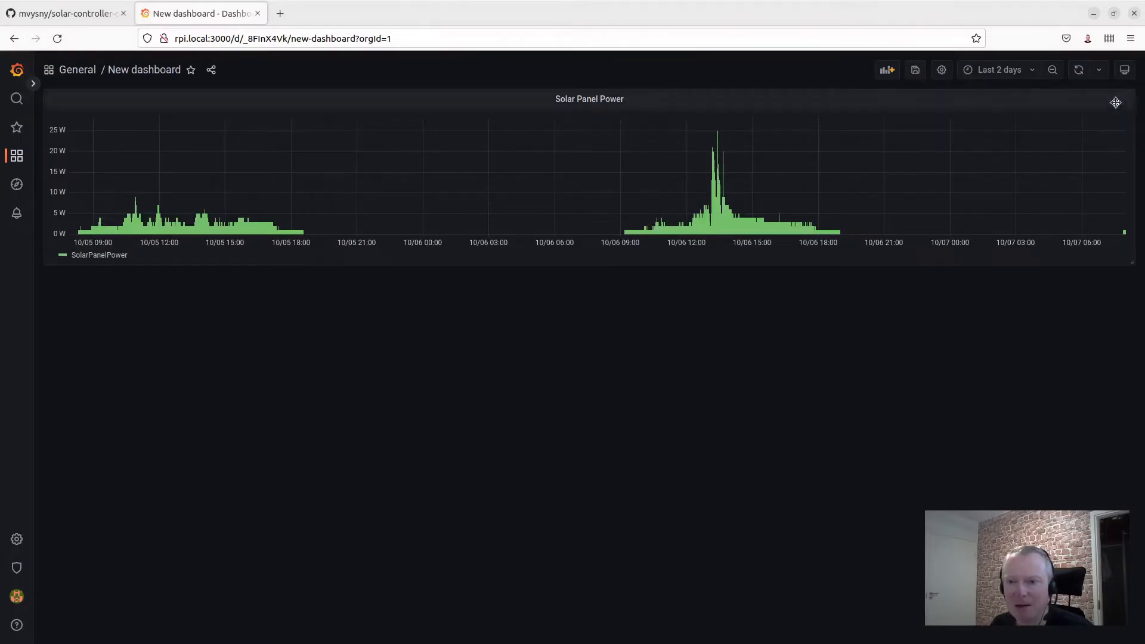
Step: Change the dashboard's time range to Last 1 hour
left_click(1001, 70)
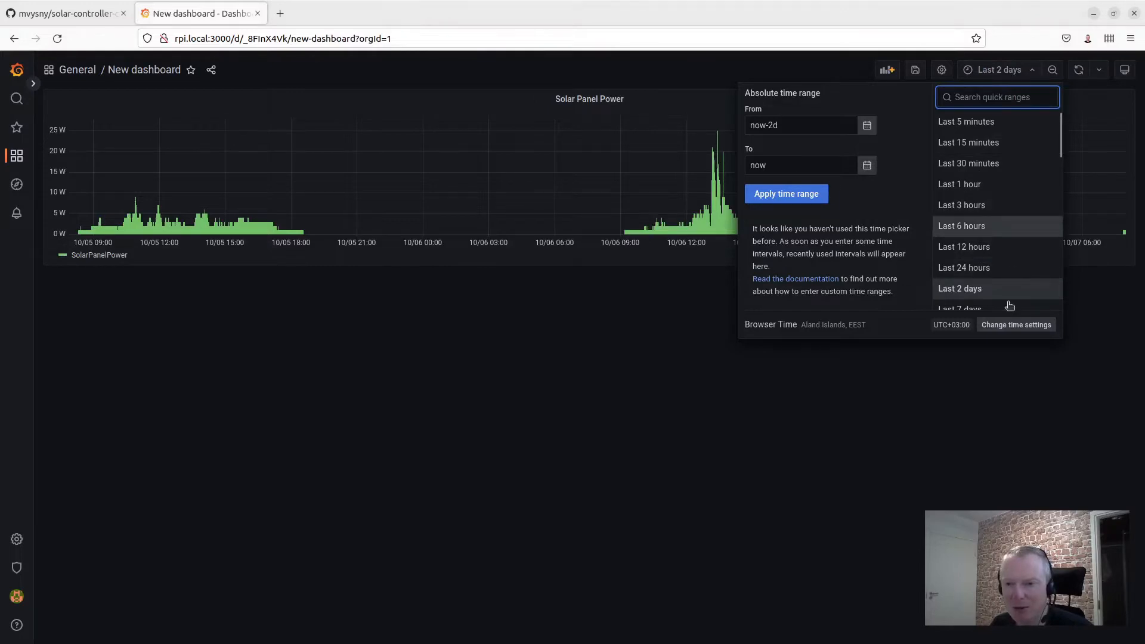
left_click(970, 184)
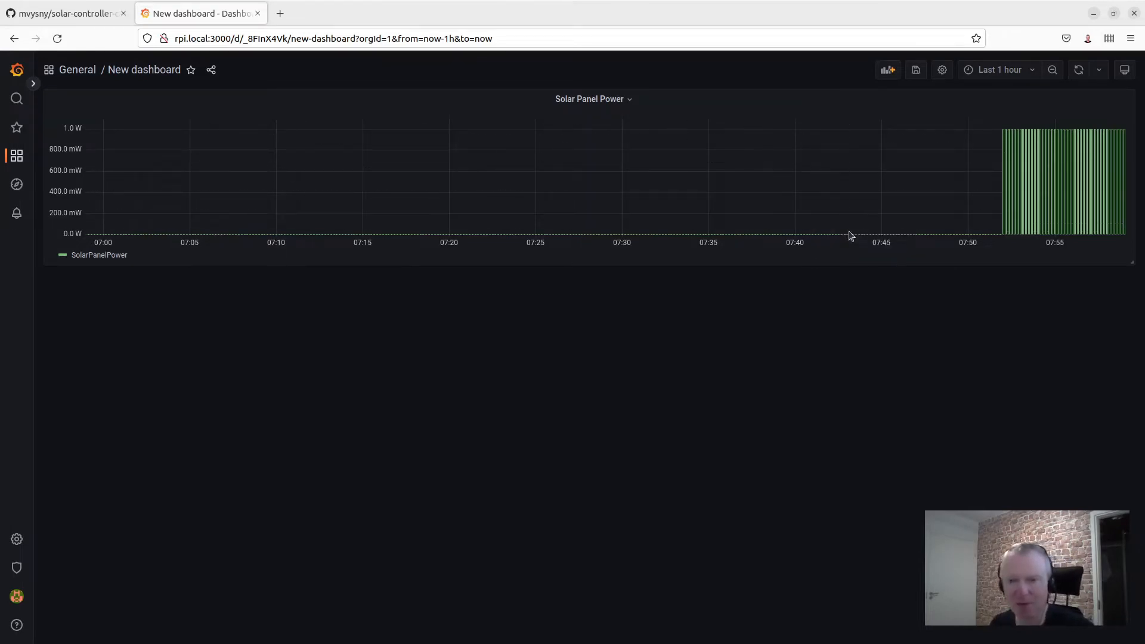
left_click(1023, 74)
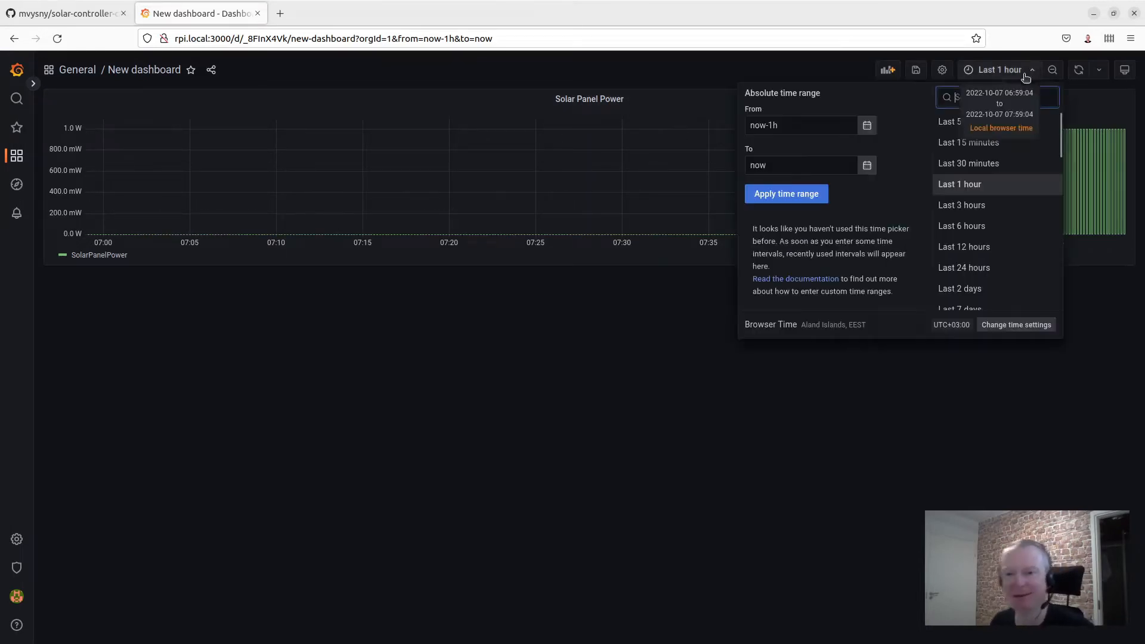
left_click(956, 389)
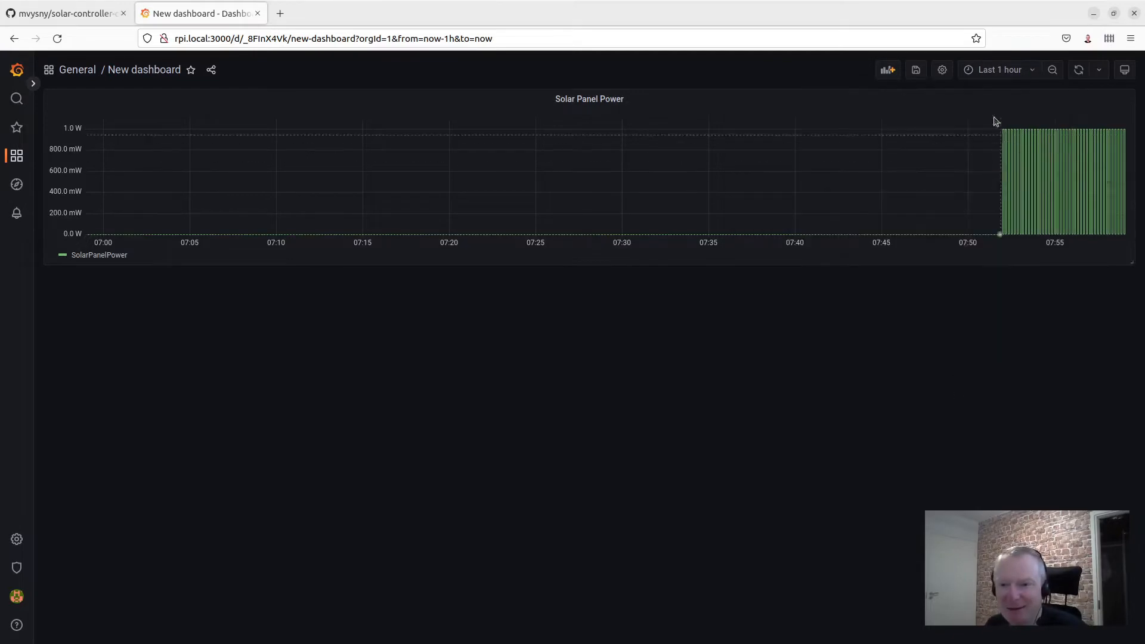
Step: Set the dashboard to auto-refresh every 5s over the Last 15 minutes, and save it without storing the time range as default
left_click(1099, 70)
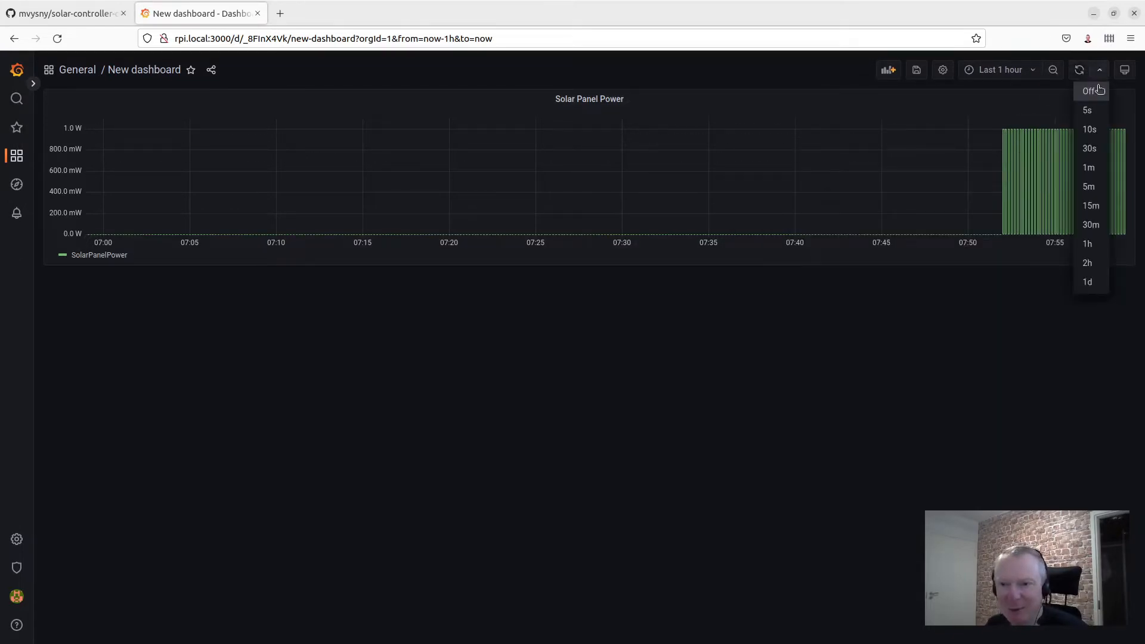
left_click(1093, 111)
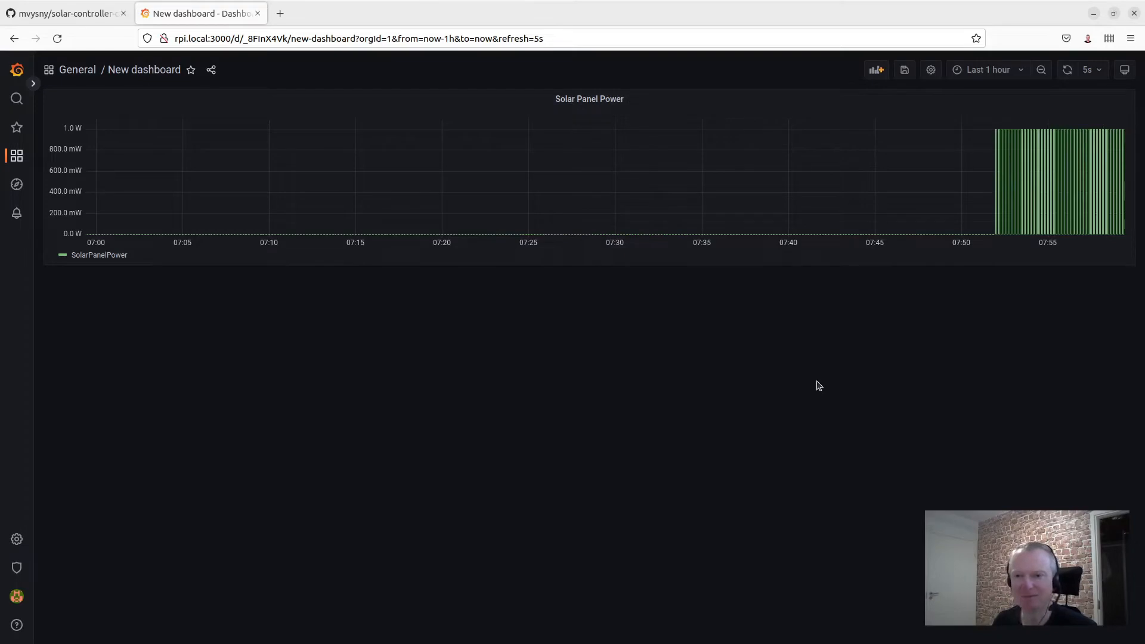
left_click(989, 70)
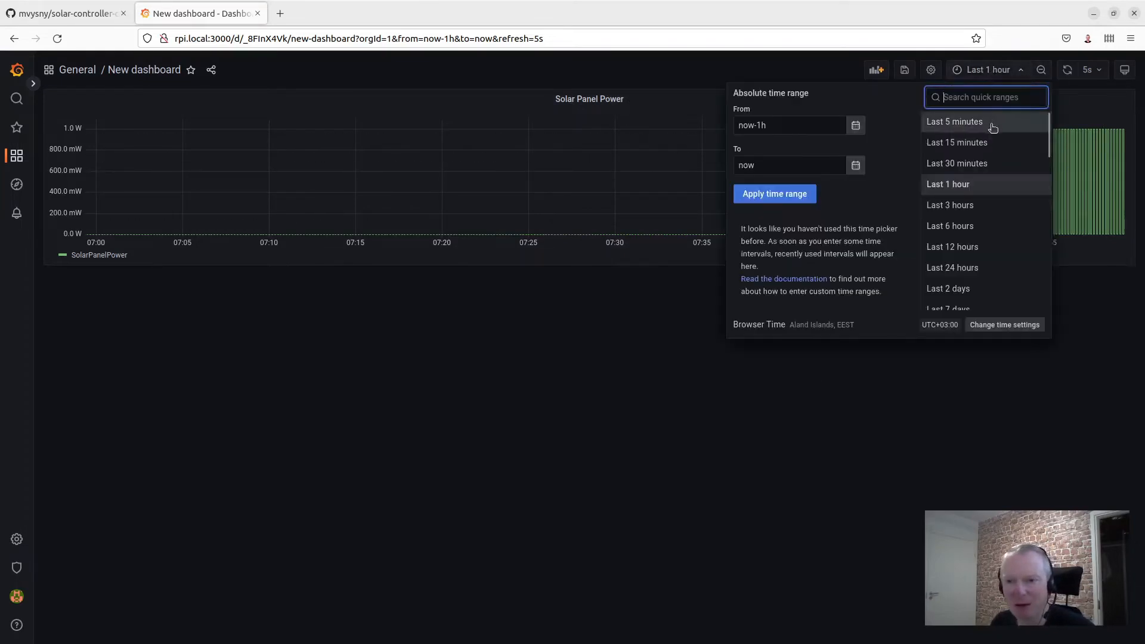
left_click(967, 153)
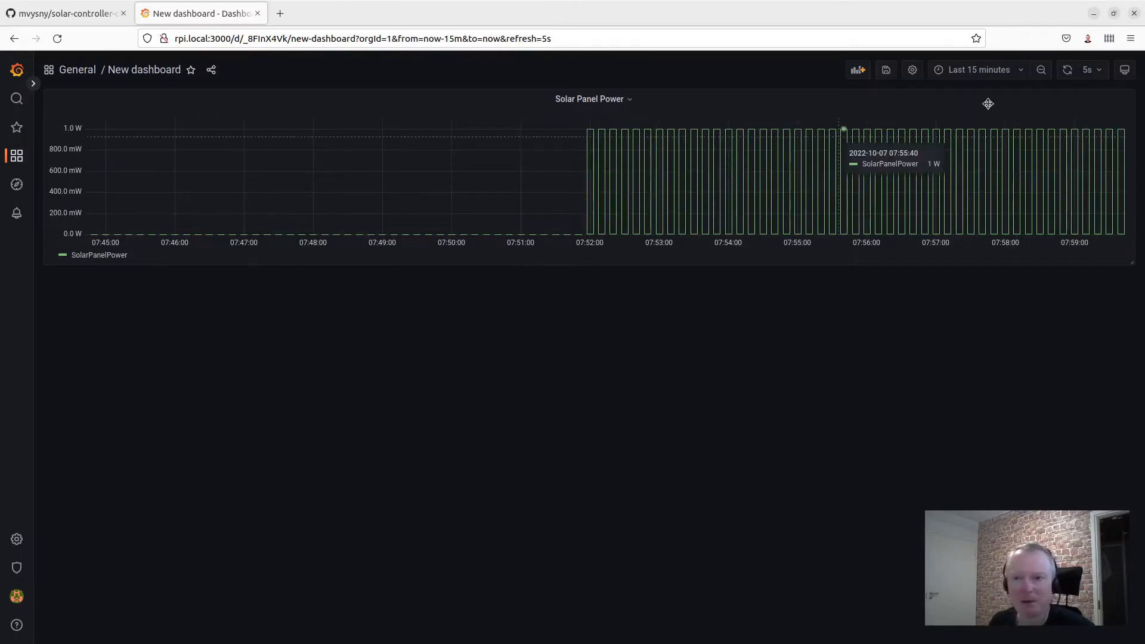
left_click(887, 69)
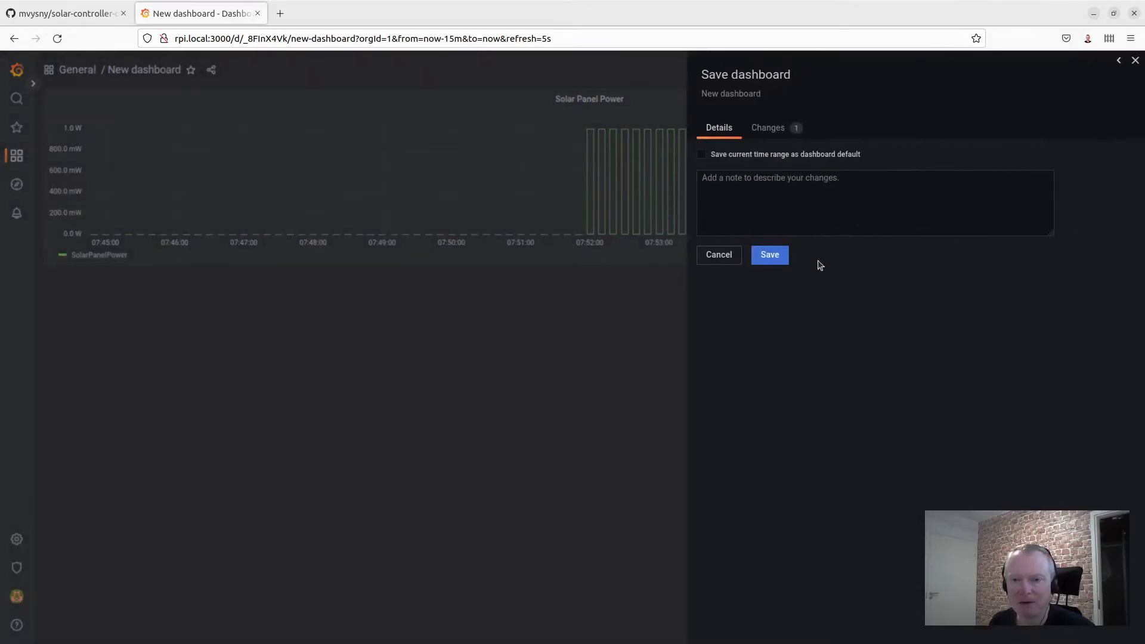
left_click(780, 258)
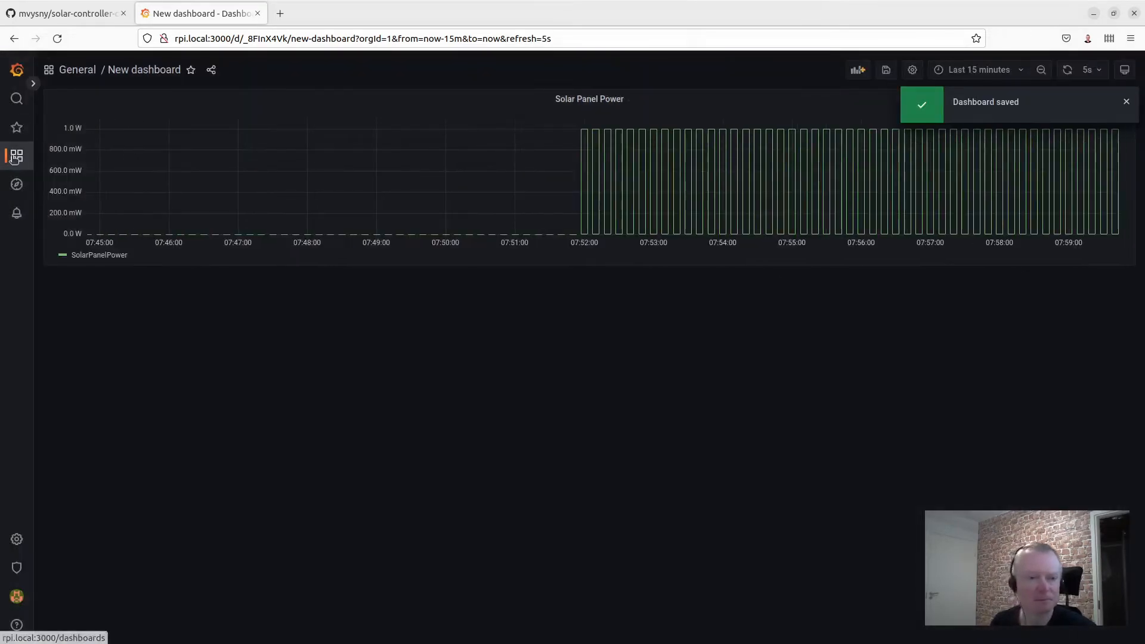
Step: Open the Renogy Sqlite dashboard to examine its panels and return to New dashboard
left_click(17, 156)
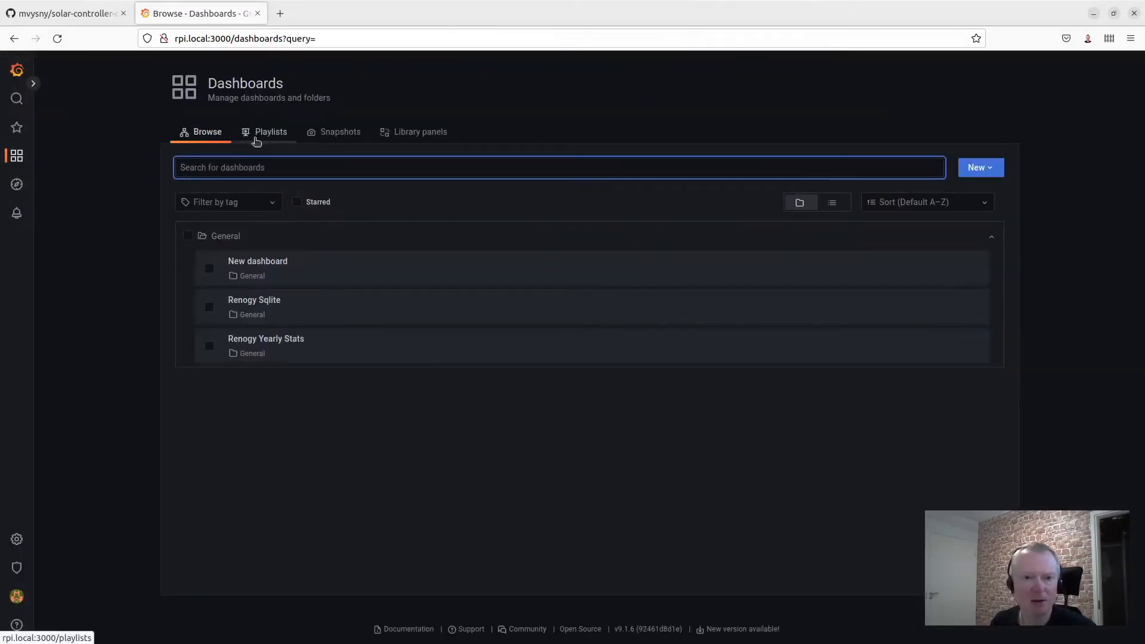
left_click(249, 303)
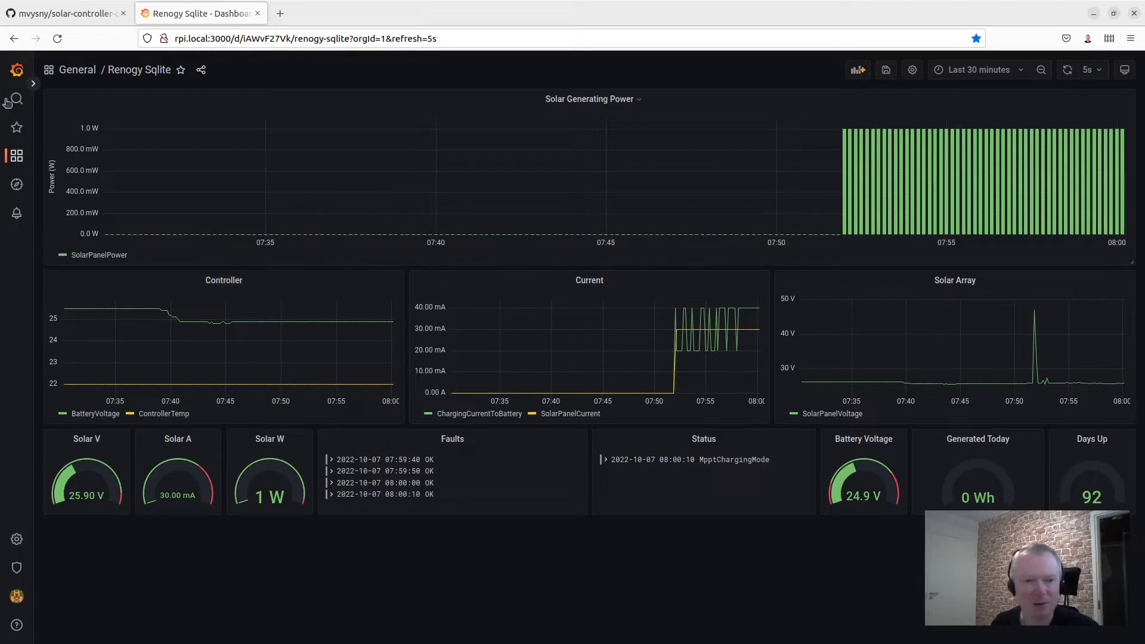
mouse_move(17, 155)
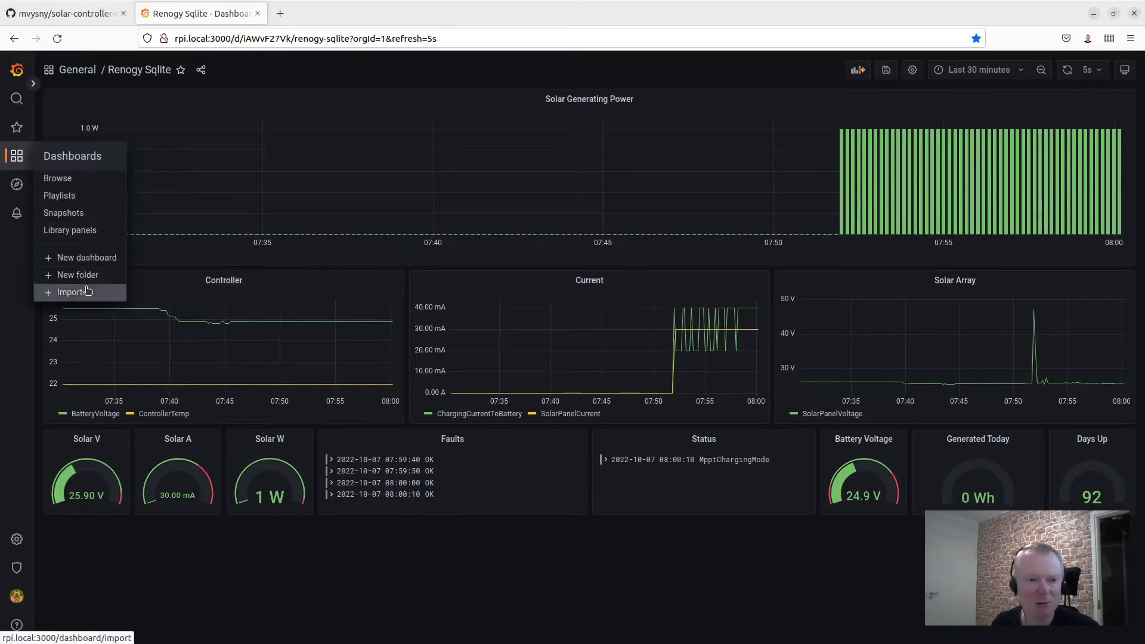
left_click(65, 179)
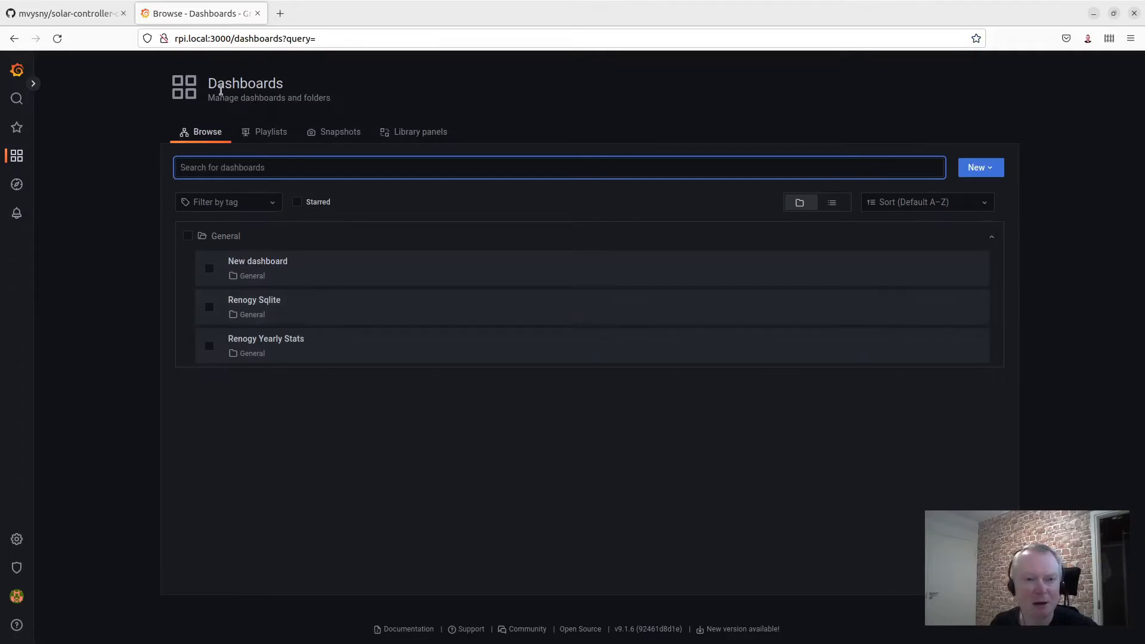
left_click(256, 266)
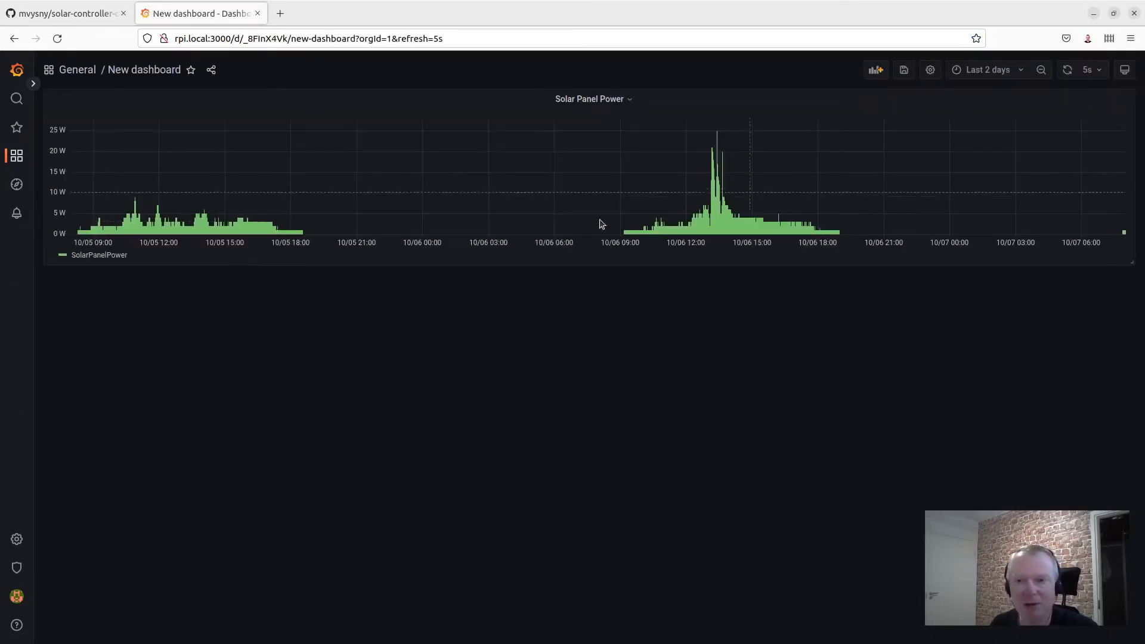
Step: Add a new panel to the dashboard and title it Solar Controller
left_click(874, 71)
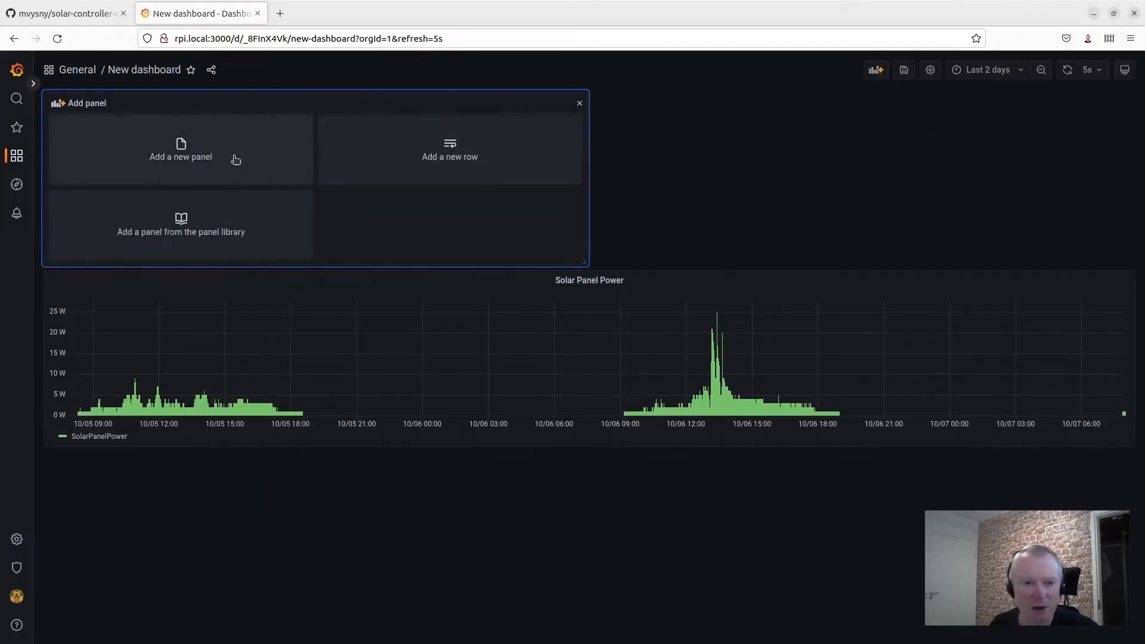
left_click(212, 156)
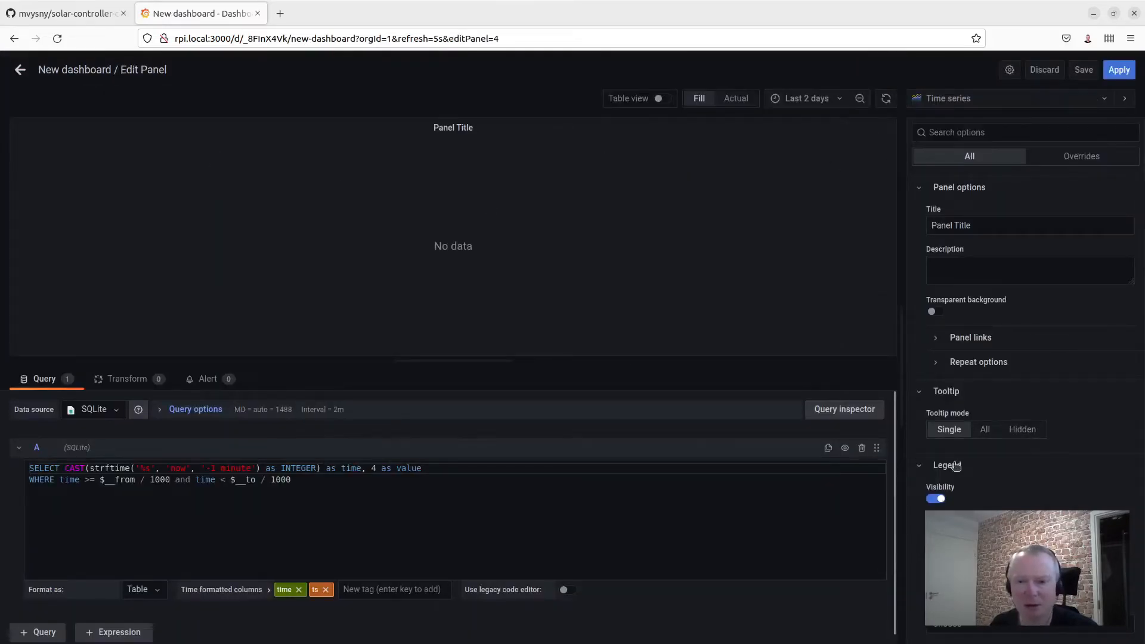
scroll(973, 510, "down", 2)
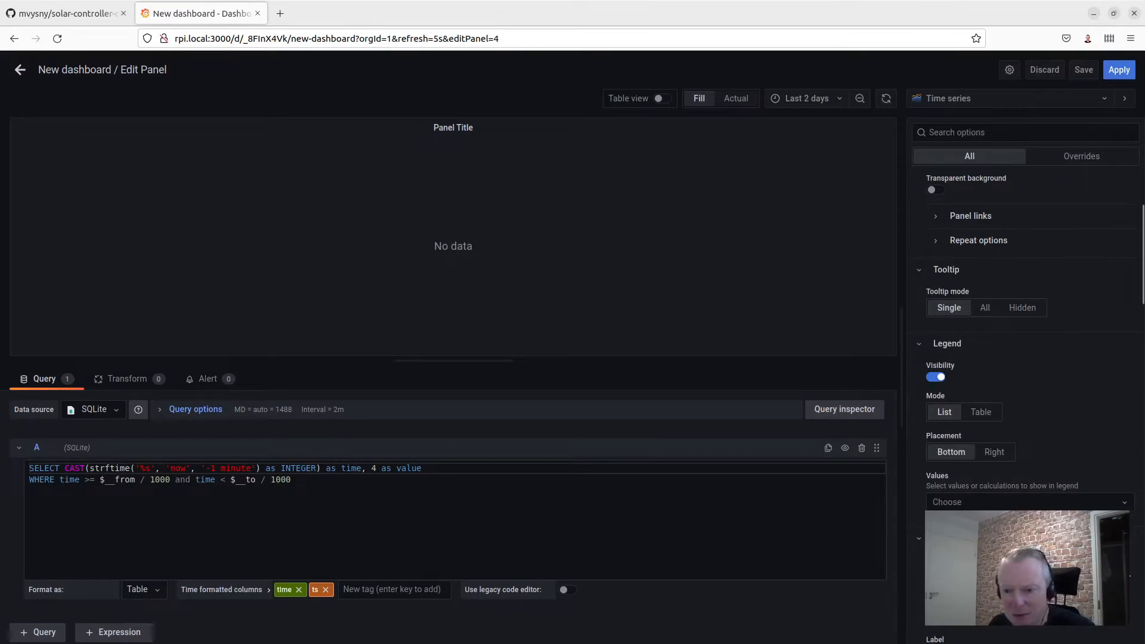
left_click(1029, 577)
left_click(1102, 394)
scroll(1102, 393, "down", 1)
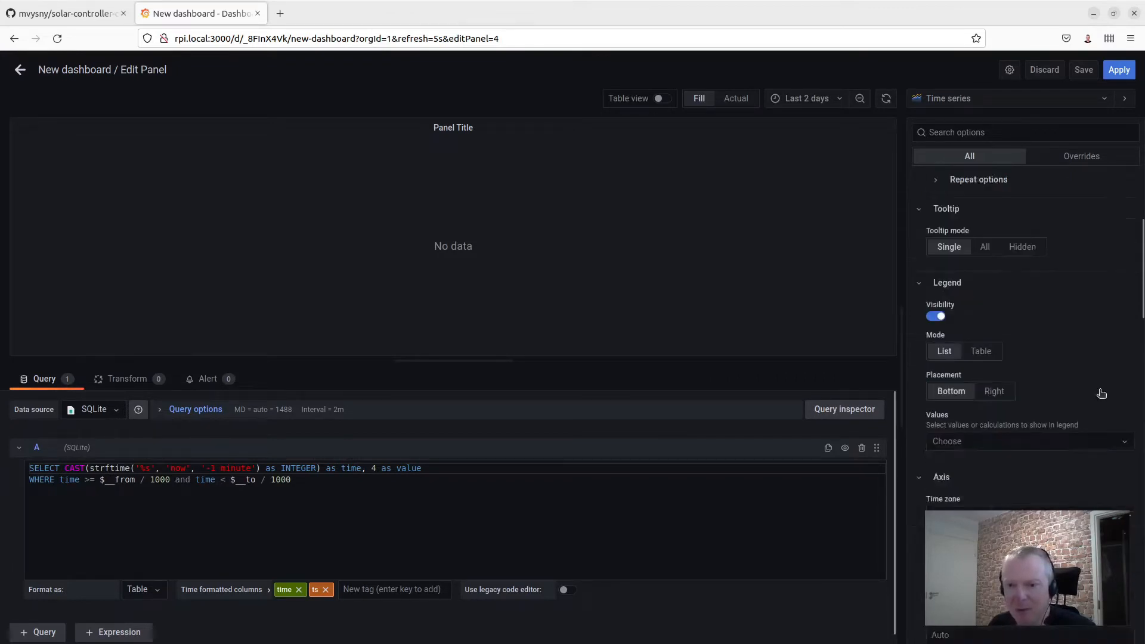
scroll(1101, 394, "down", 3)
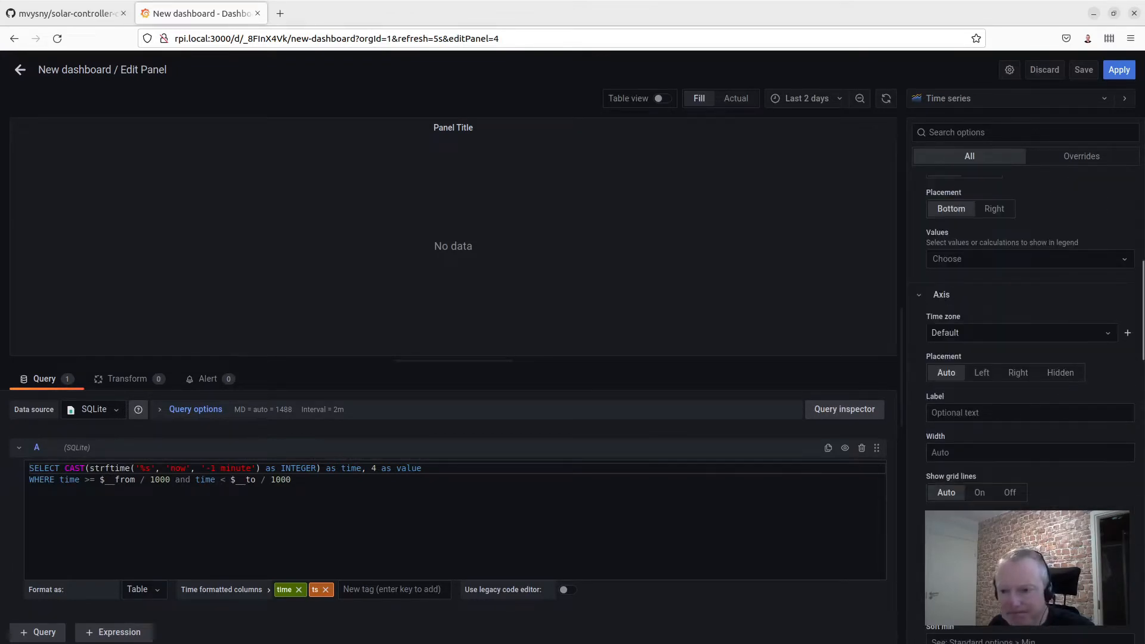
scroll(1053, 314, "up", 6)
left_click(1014, 221)
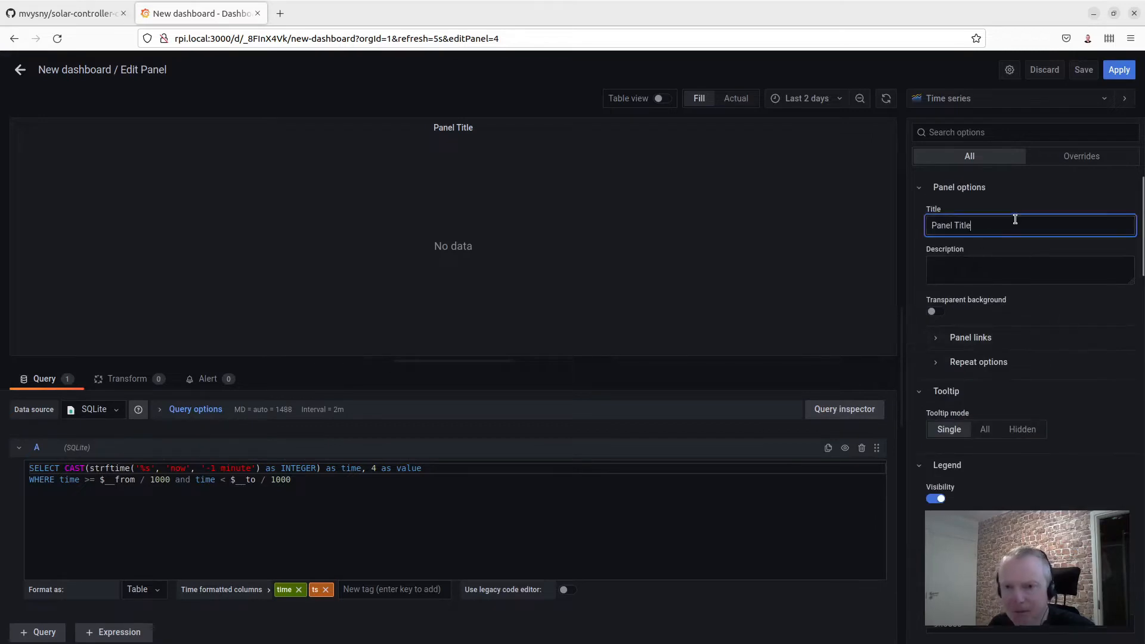
key("ctrl+a")
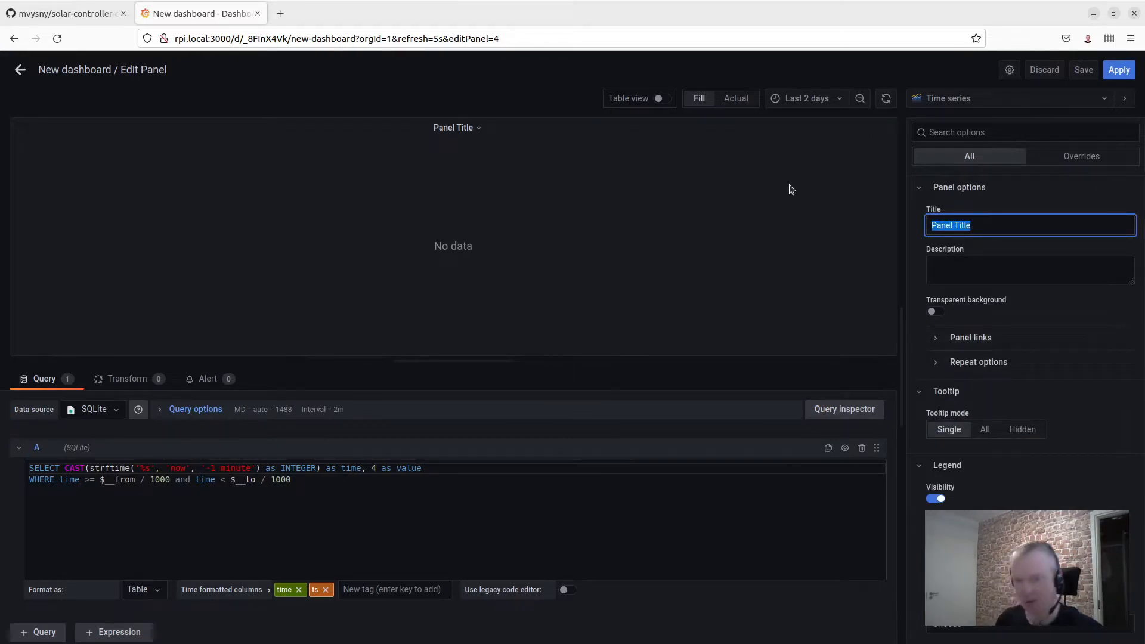
type("Solar Controller")
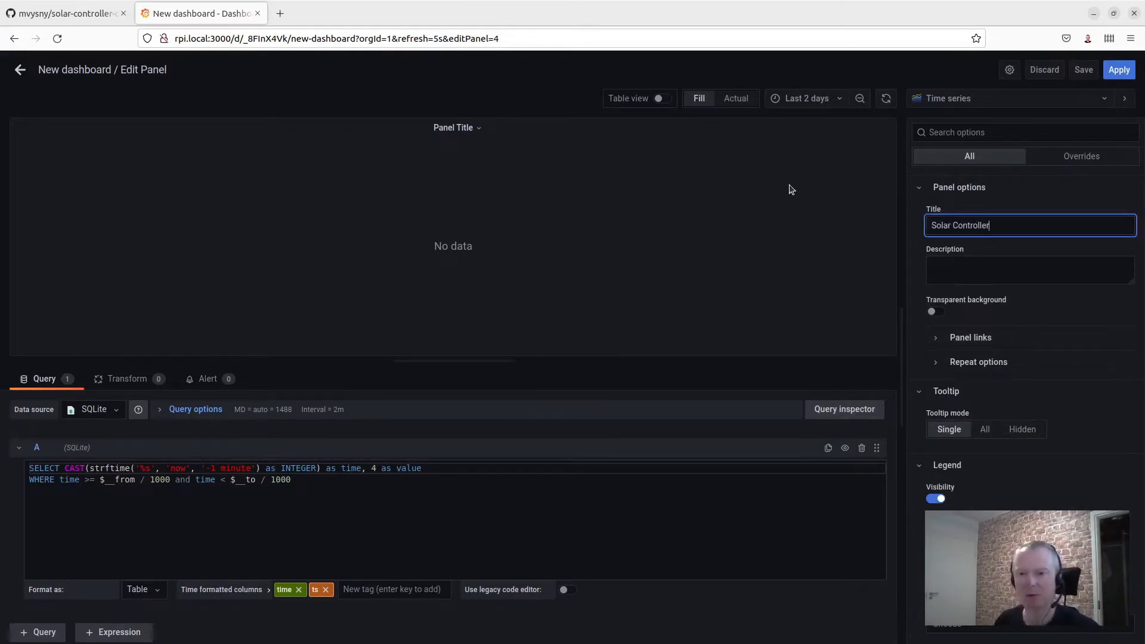
Step: Preview the panel as a table and replace the query's selected columns with DateTime, copied from the README's column list
left_click(670, 100)
left_click(662, 99)
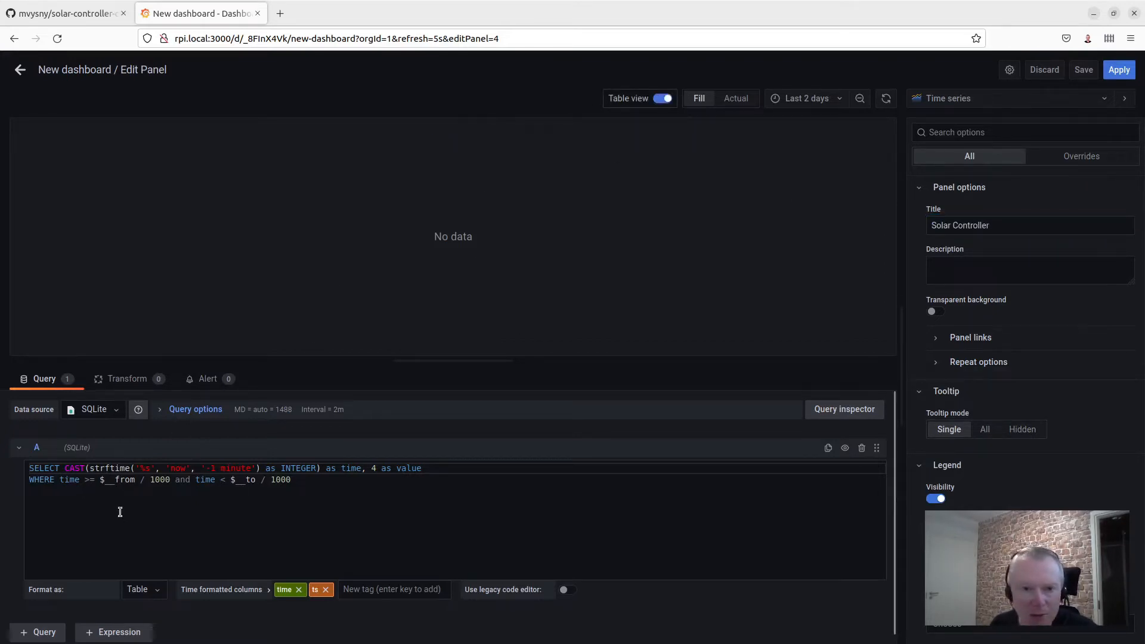
left_click(63, 18)
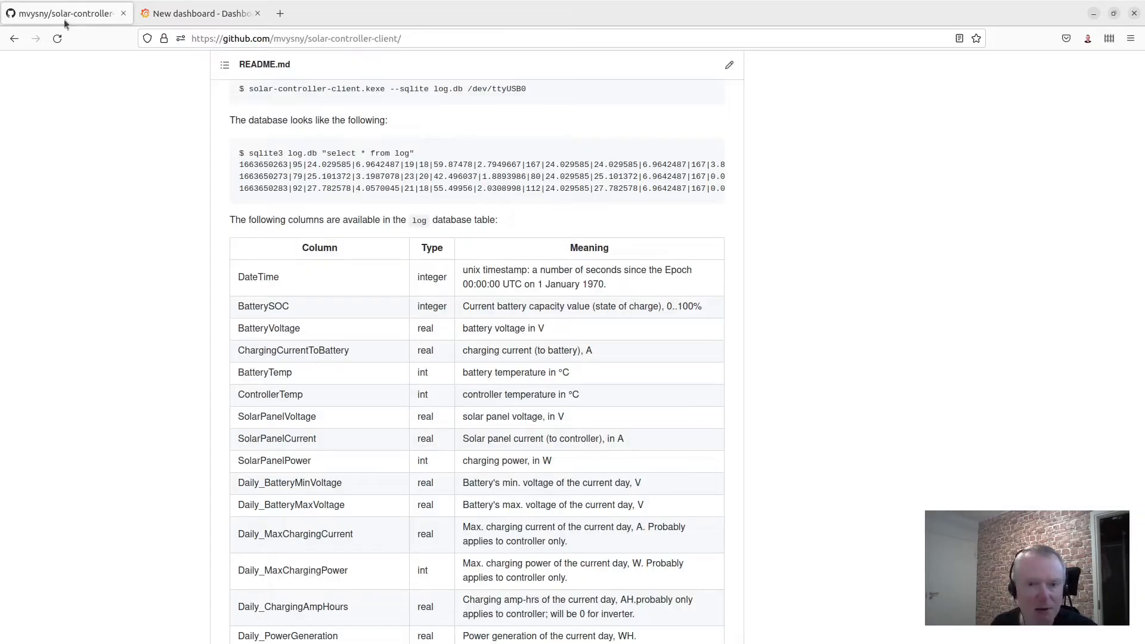
double_click(260, 278)
key("ctrl+c")
left_click(187, 13)
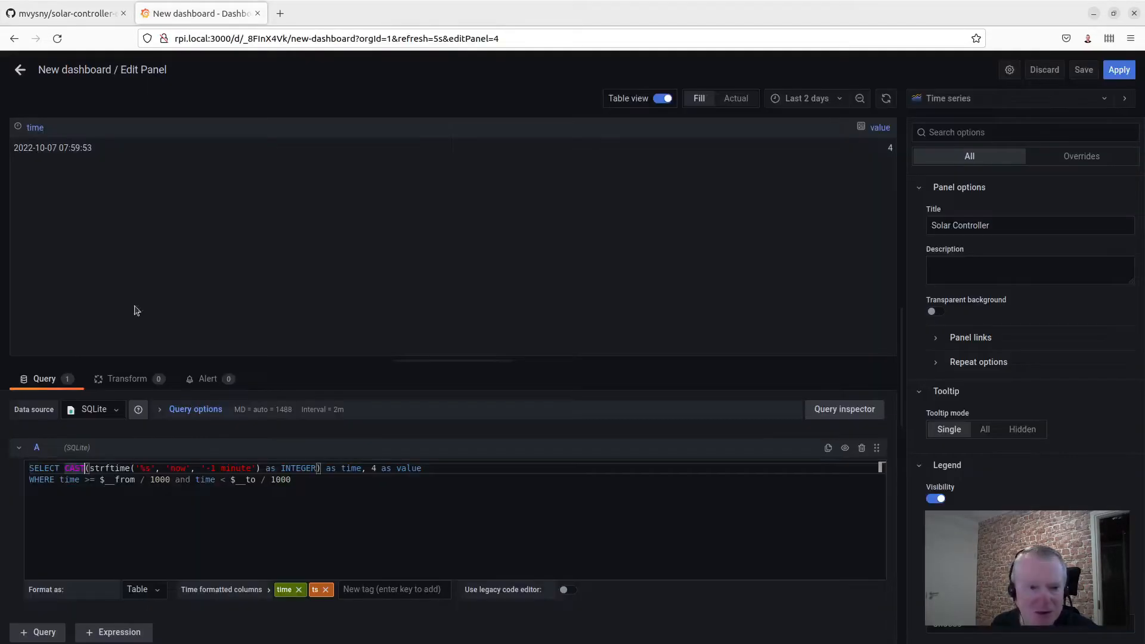
left_click(62, 468)
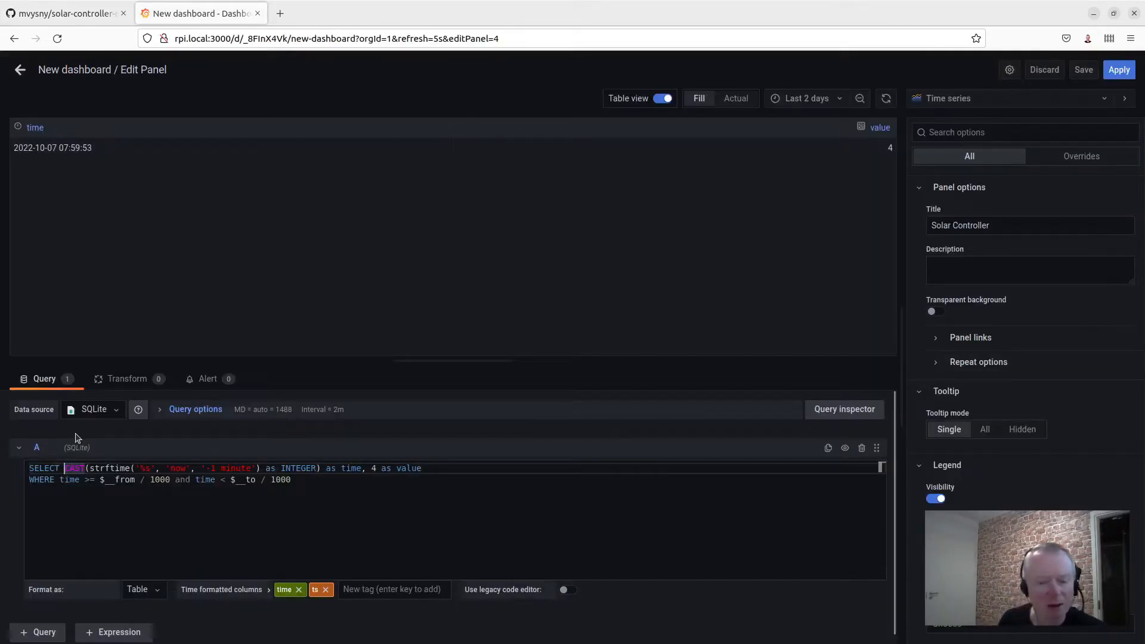
key("shift+End")
key("ctrl+shift+Left")
key("ctrl+shift+Left")
key("ctrl+shift+Left")
key("ctrl+shift+Left")
key("shift+End")
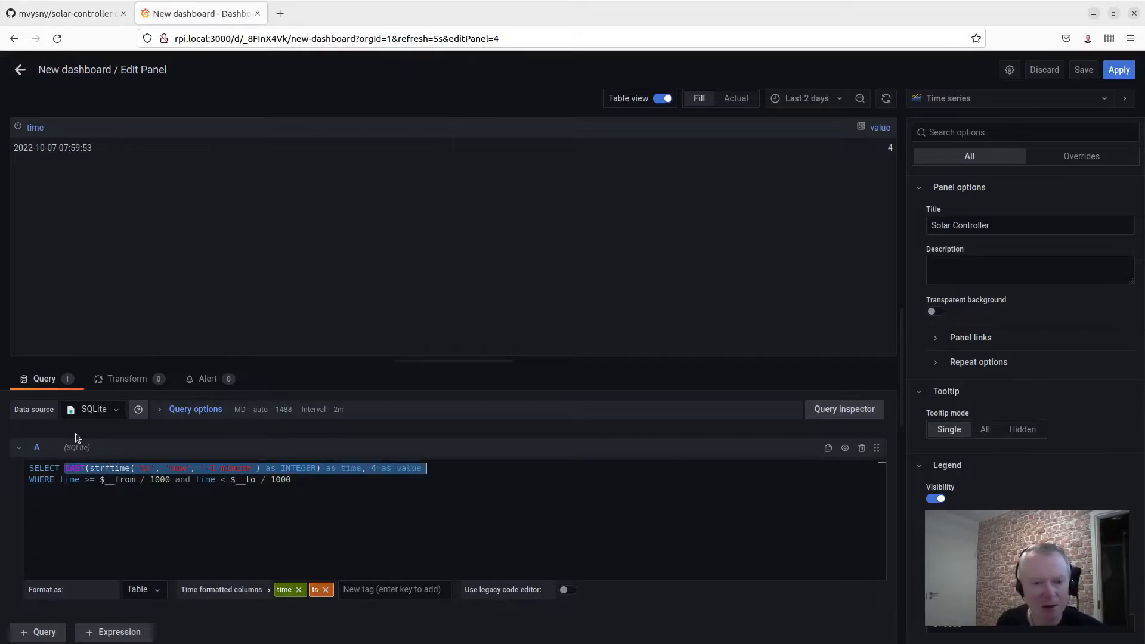
key("ctrl+v")
type(",")
Step: Add the ControllerTemp and BatteryVoltage columns from the README's column list to the query's SELECT line
left_click(46, 15)
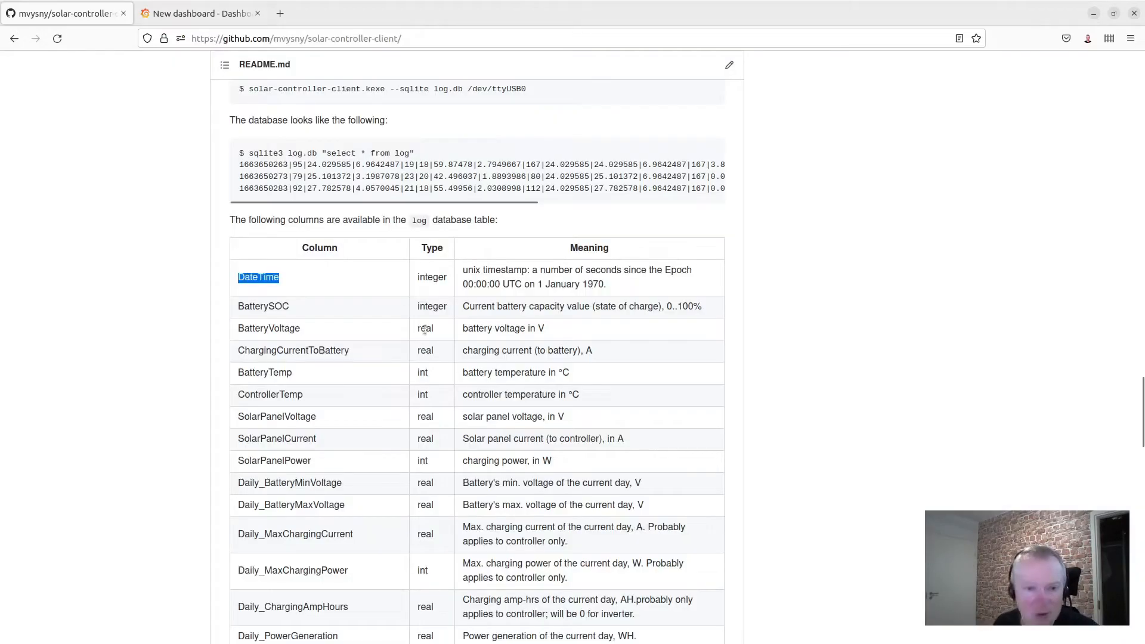
left_click(268, 394)
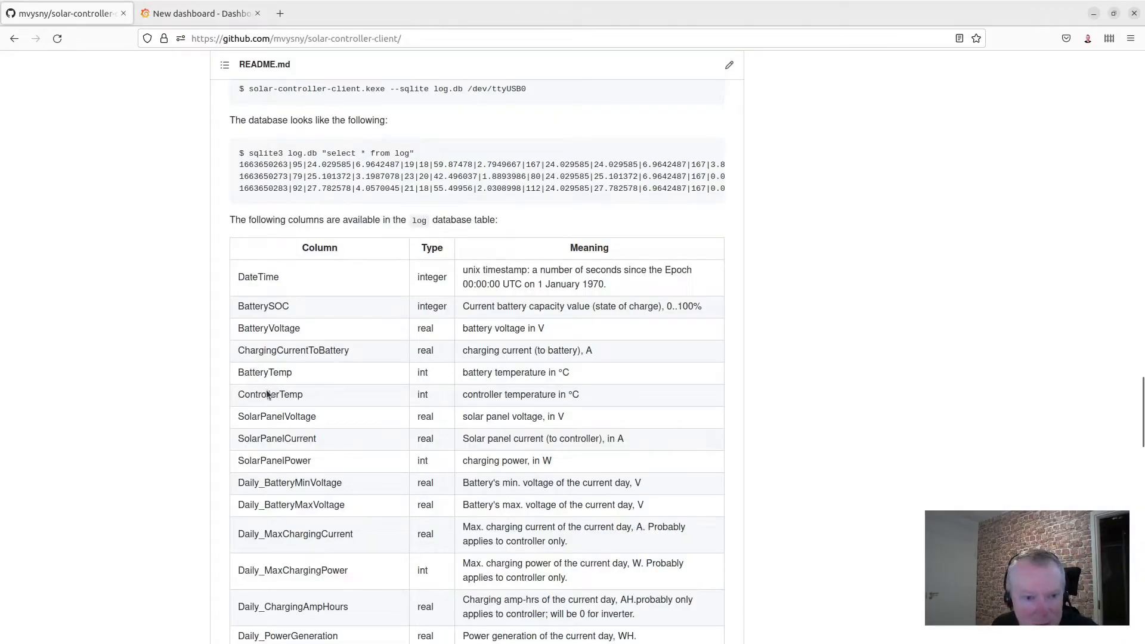
left_click(194, 14)
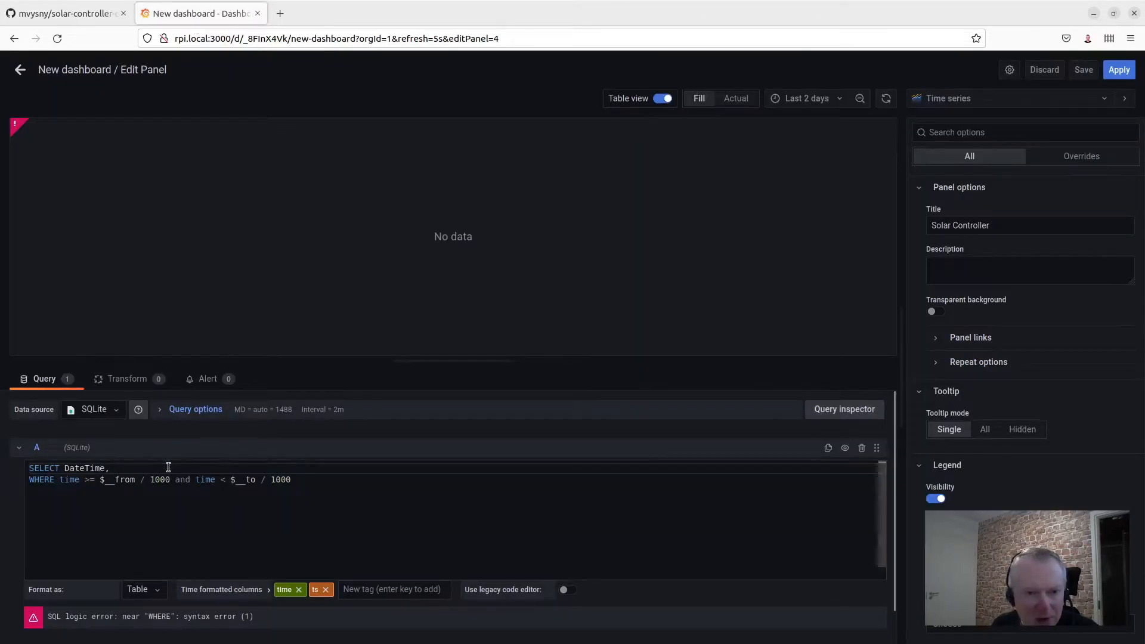
type("ControllerTemp")
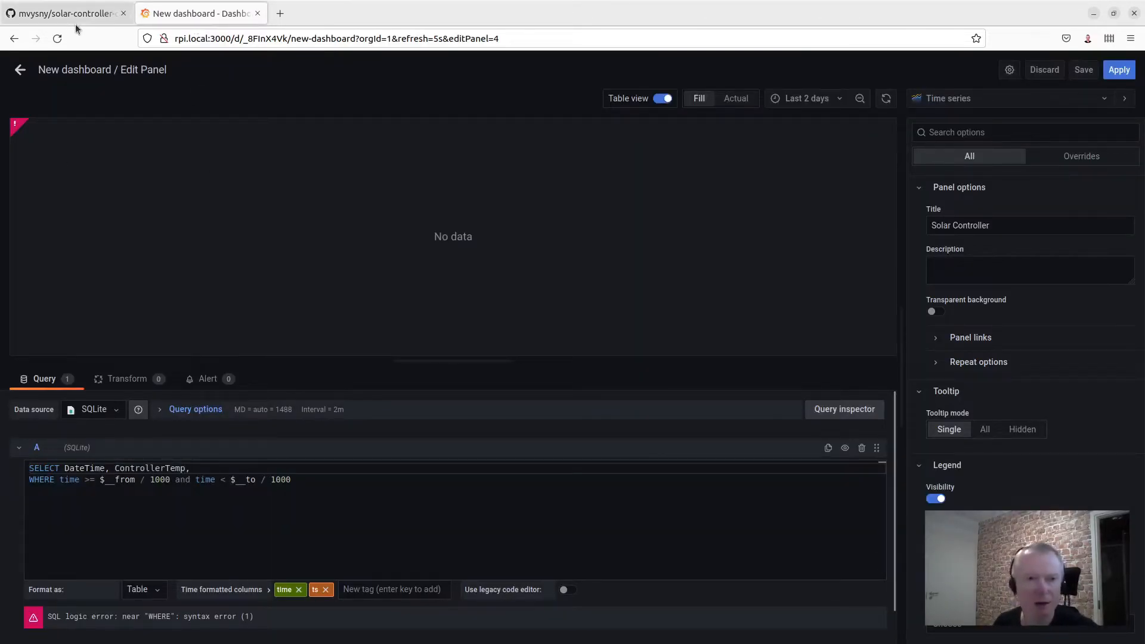
left_click(68, 14)
double_click(268, 329)
key("ctrl+c")
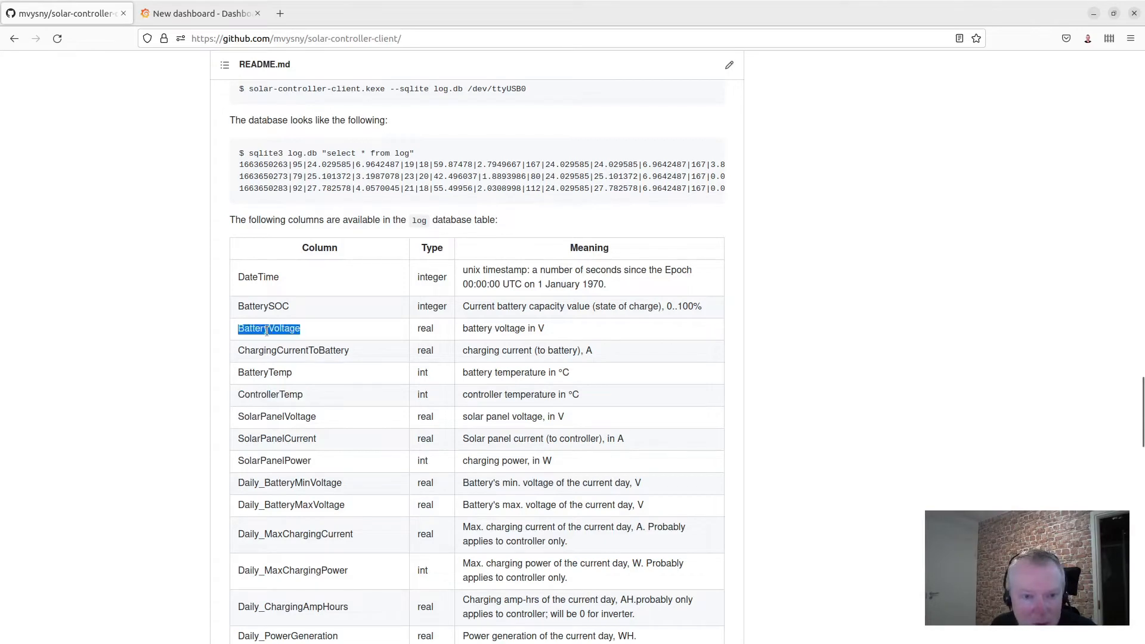
left_click(194, 13)
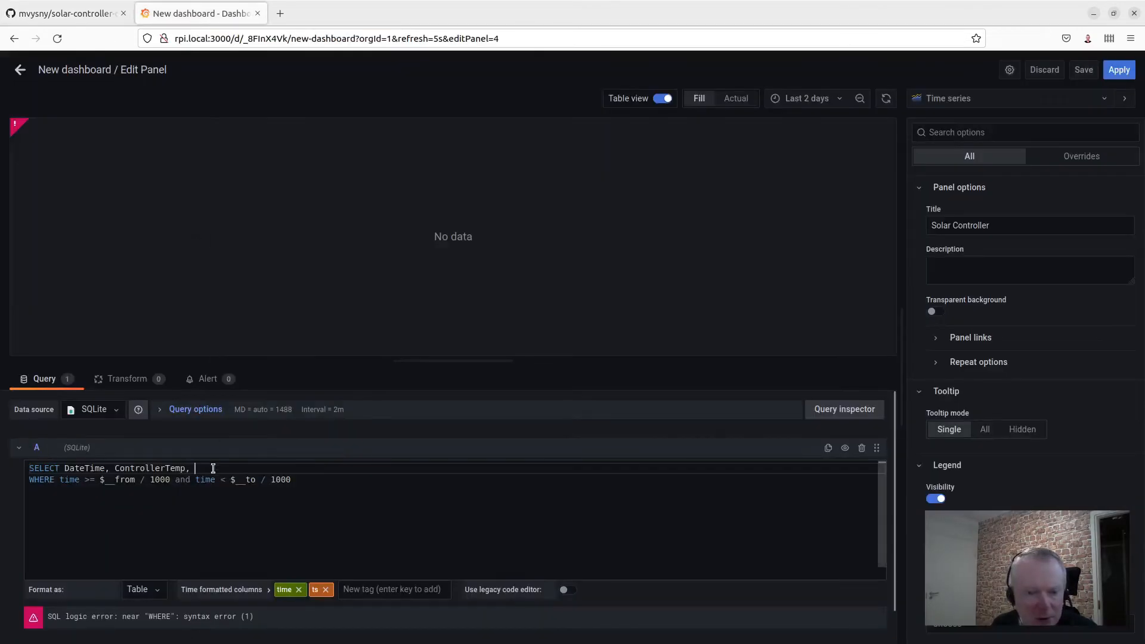
key("ctrl+v")
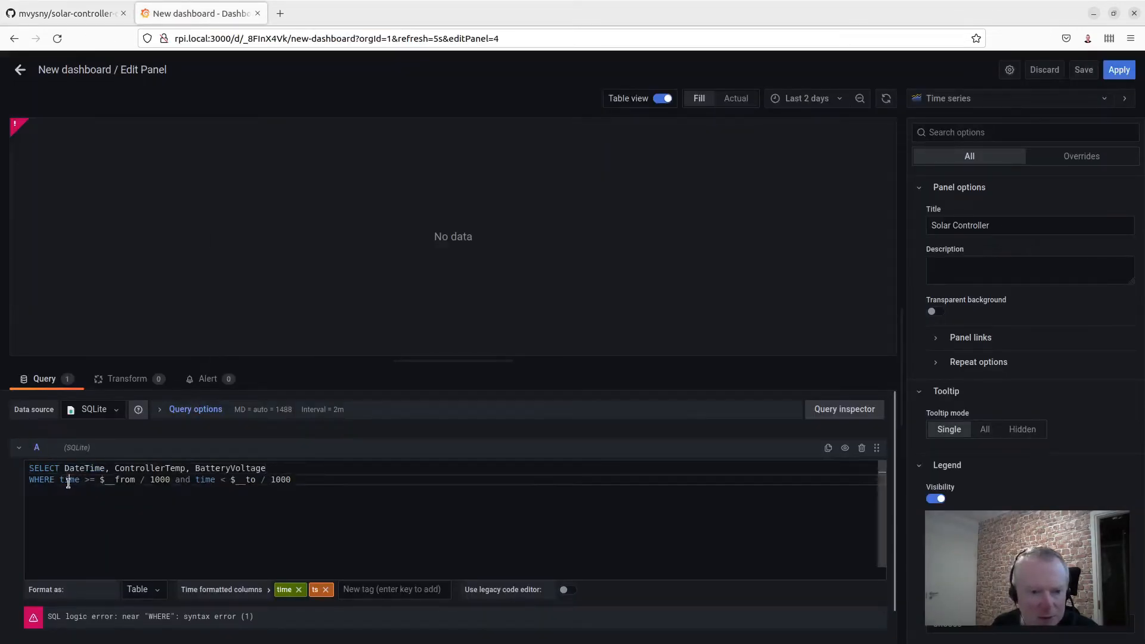
Step: Replace time with DateTime in both conditions of the query's WHERE clause
double_click(70, 479)
type("DateTime")
double_click(216, 480)
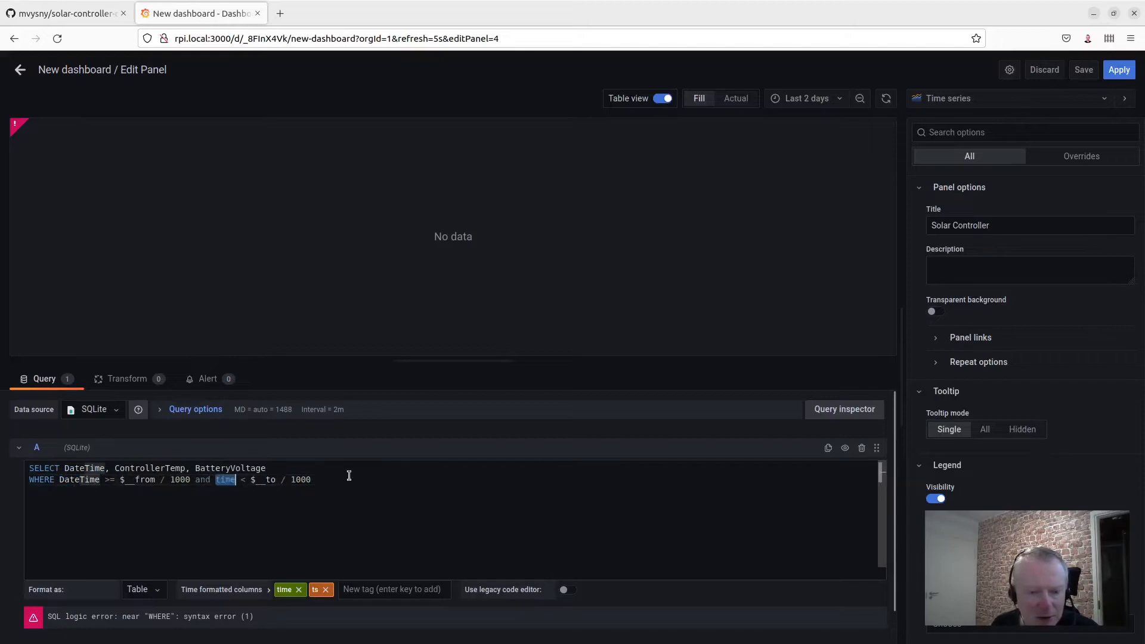
type("DateTime")
left_click(347, 484)
left_click_drag(44, 480, 352, 479)
left_click(359, 480)
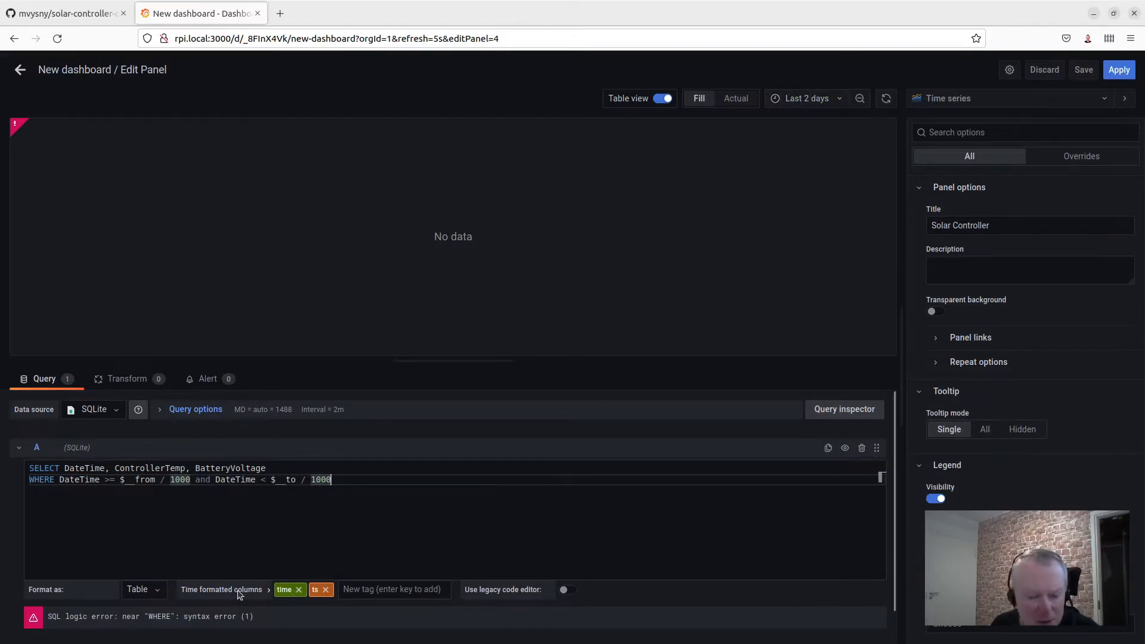
Step: Remove the time and ts tags from the time formatted columns and enter DateTime as the new tag text
left_click(300, 590)
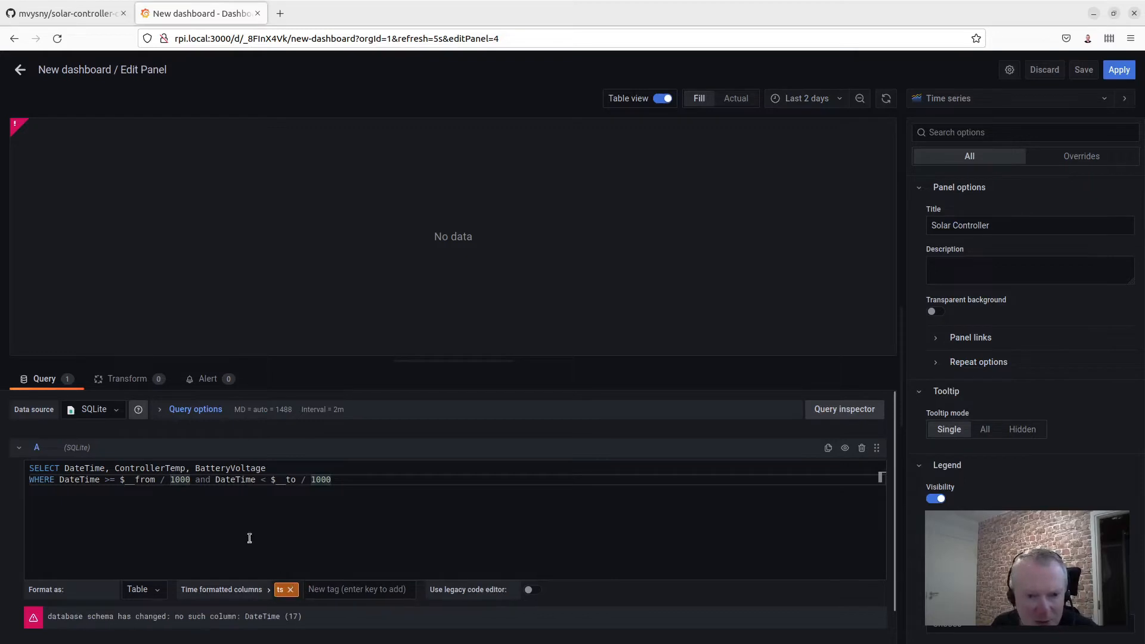
double_click(66, 468)
key("ctrl+c")
left_click(332, 591)
key("ctrl+v")
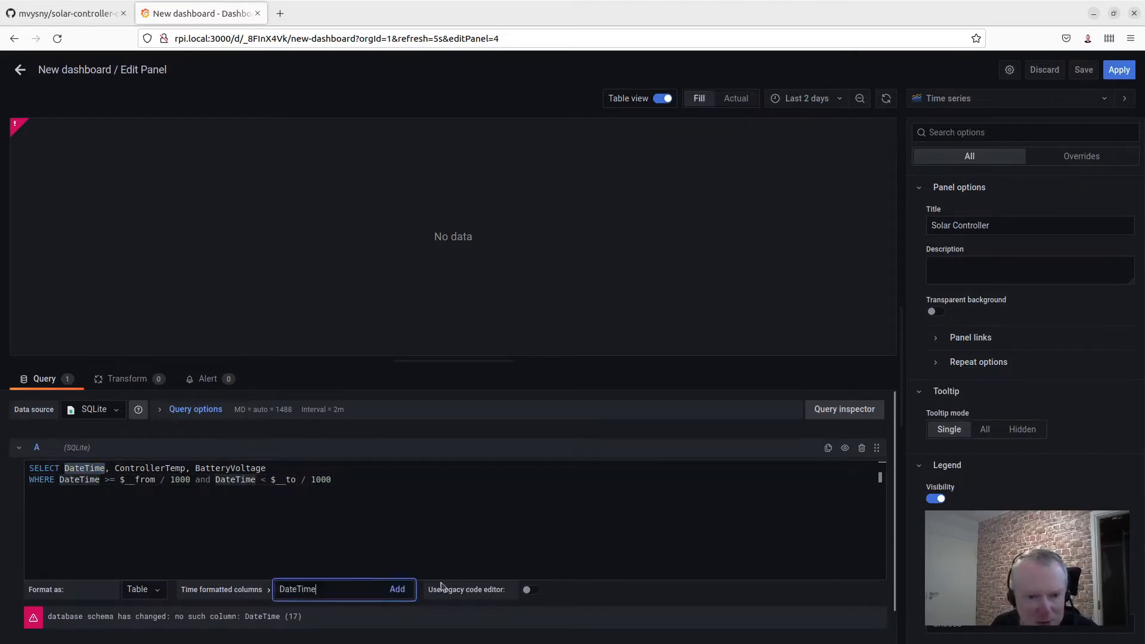
left_click(626, 547)
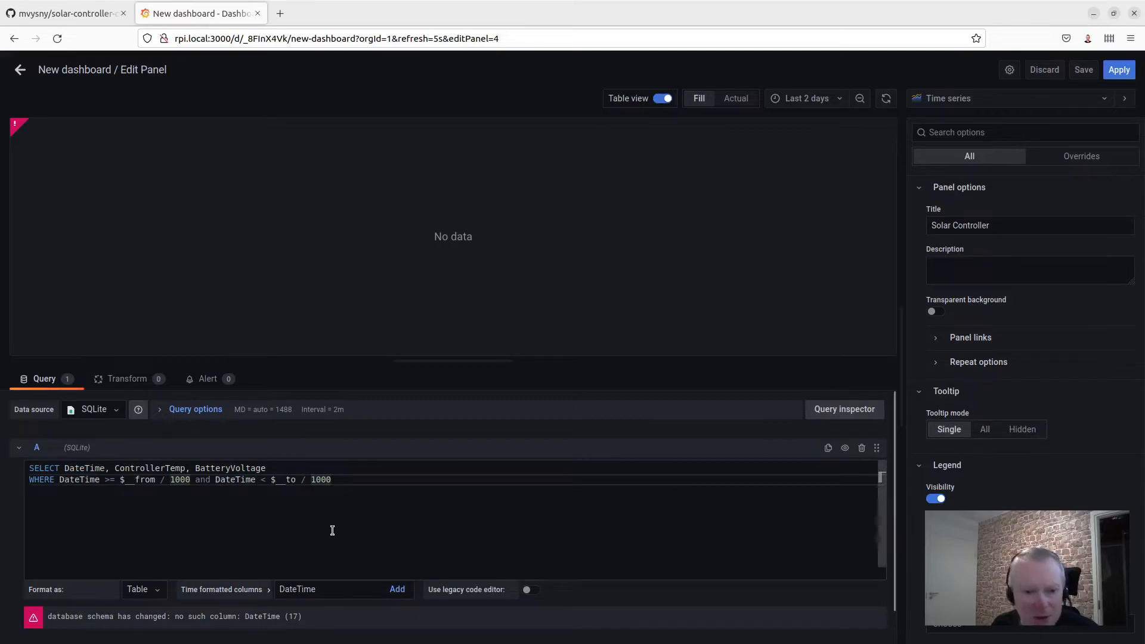
Step: Append "from log" to the query's SELECT line and run the query
left_click(319, 464)
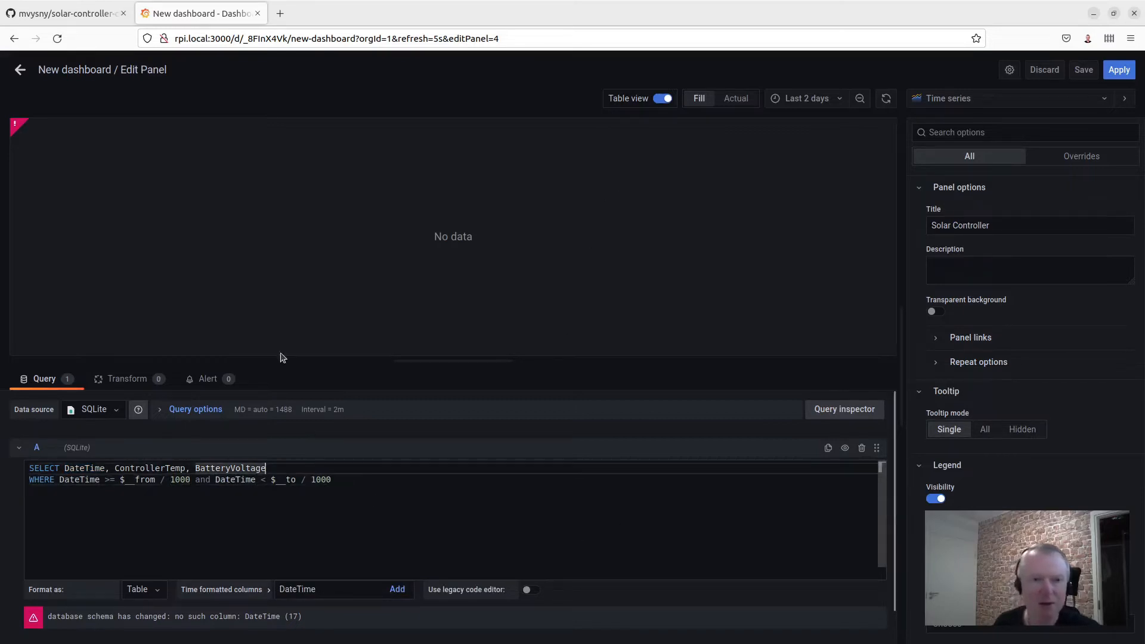
mouse_move(16, 126)
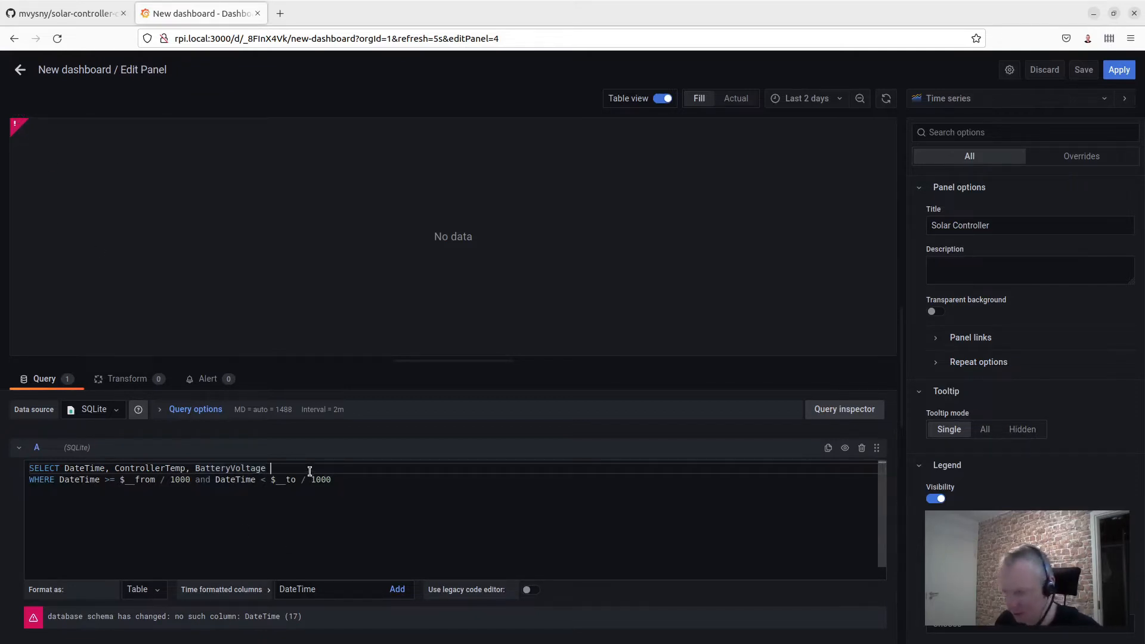
type("fro")
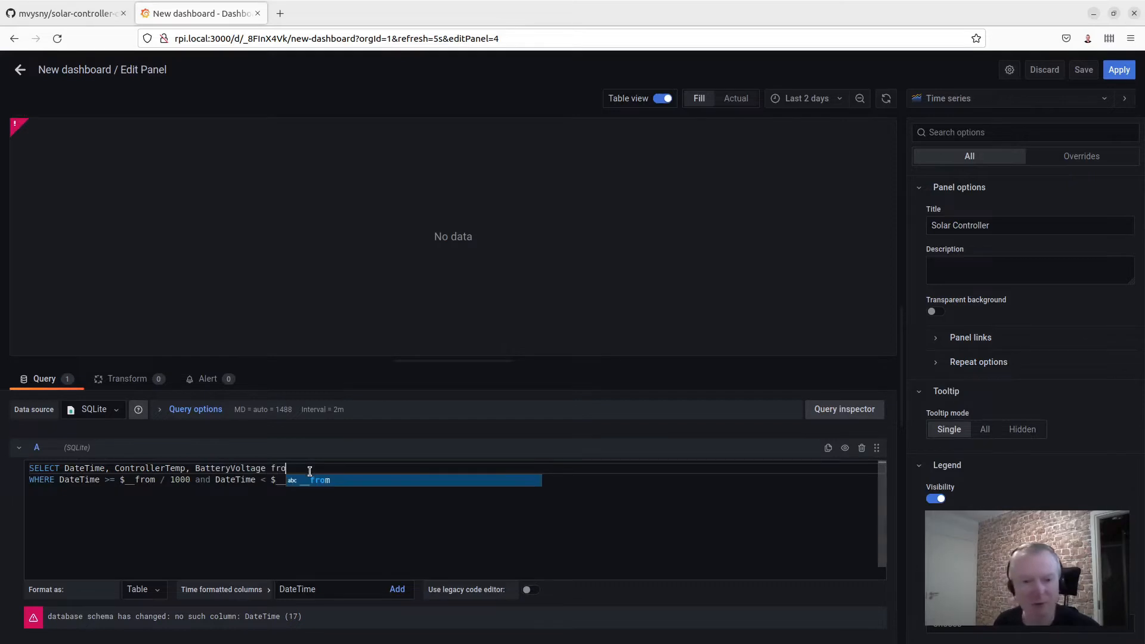
type("m log")
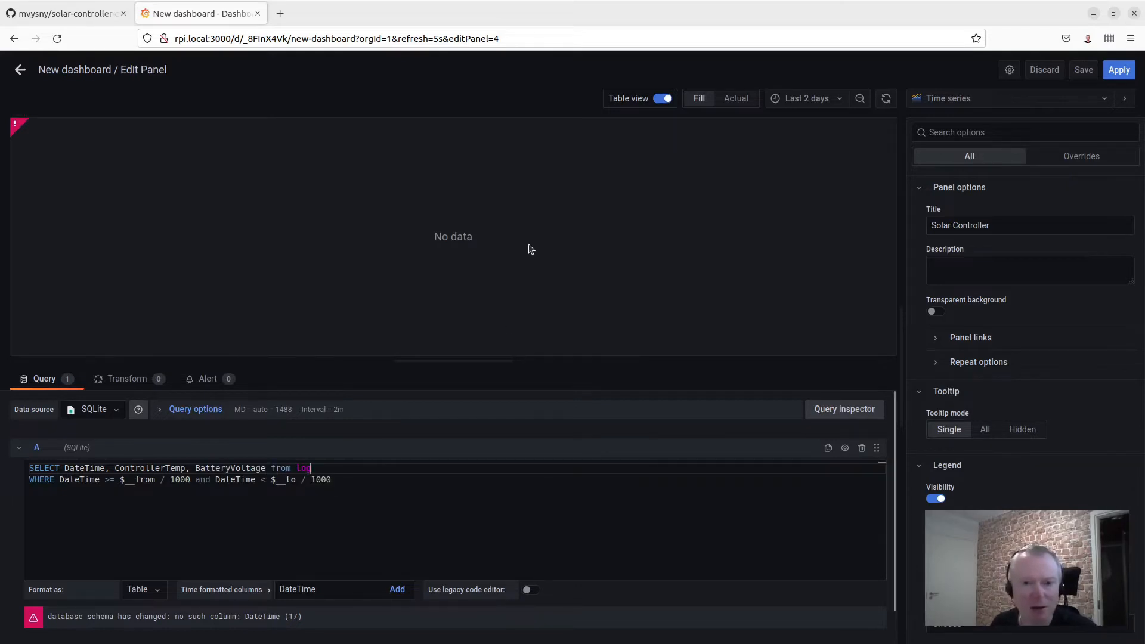
left_click(457, 538)
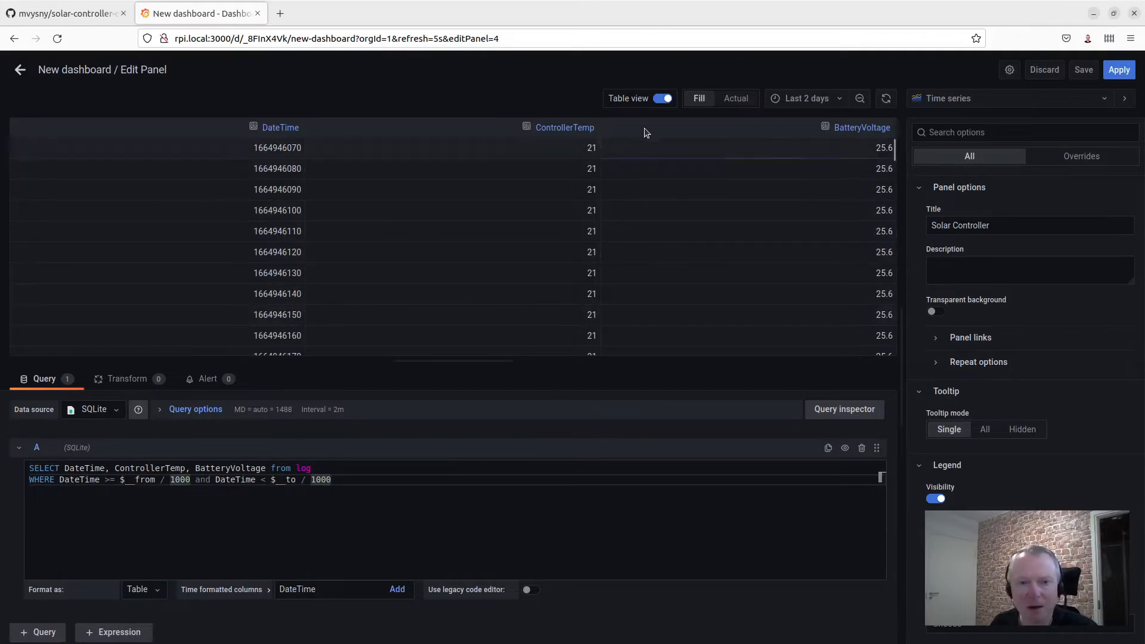
Step: Add DateTime as a time formatted column and switch the preview from table view to the graph
left_click(663, 99)
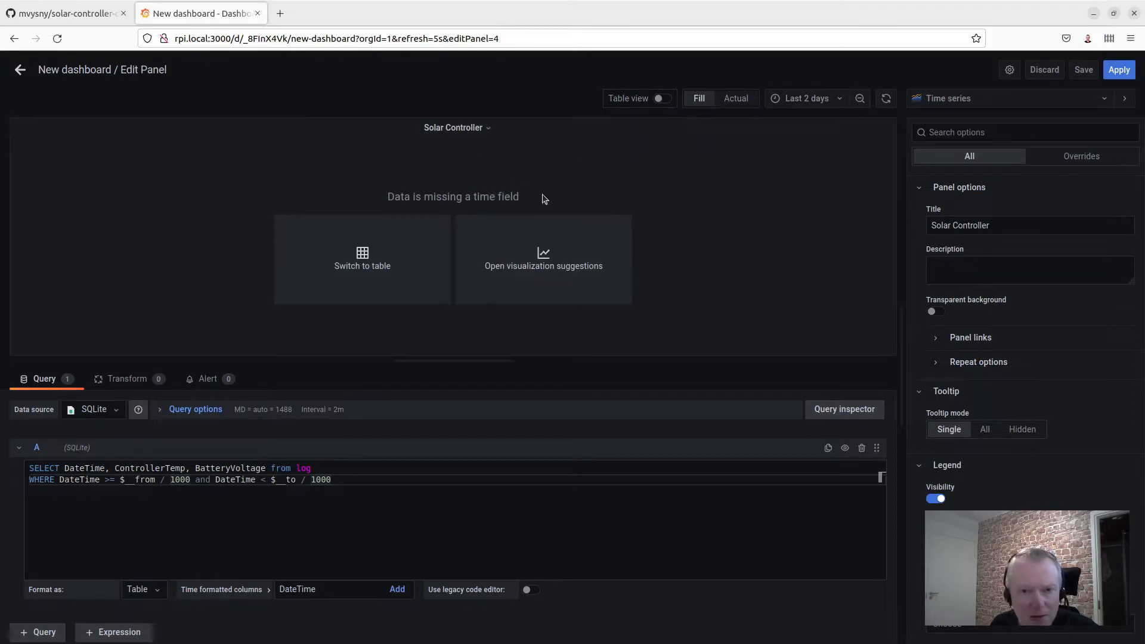
left_click(662, 99)
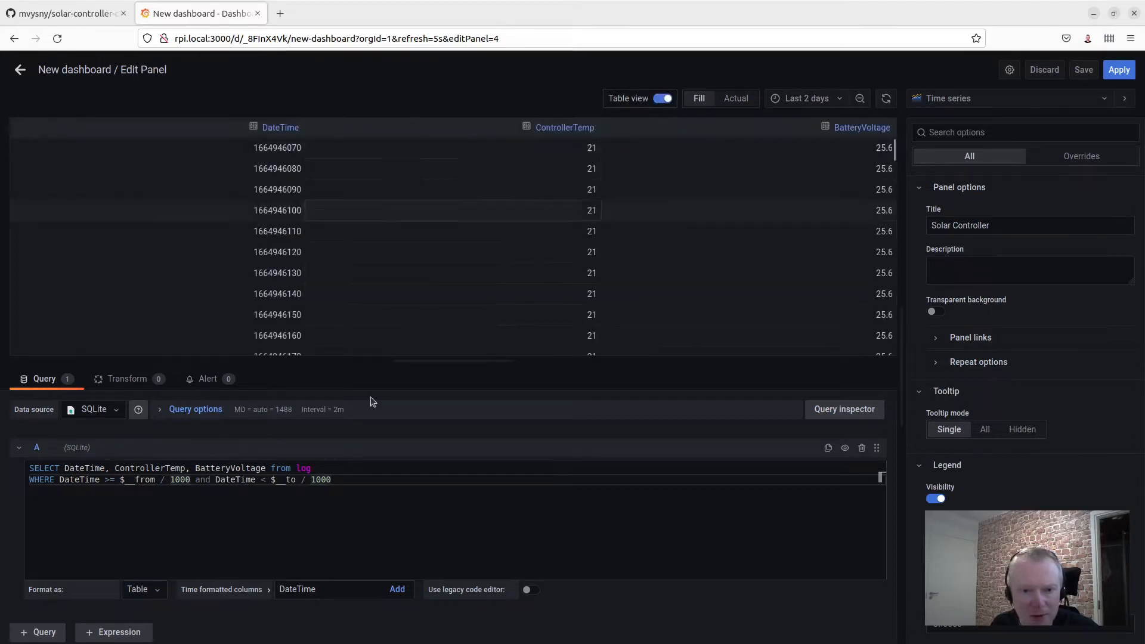
left_click(352, 591)
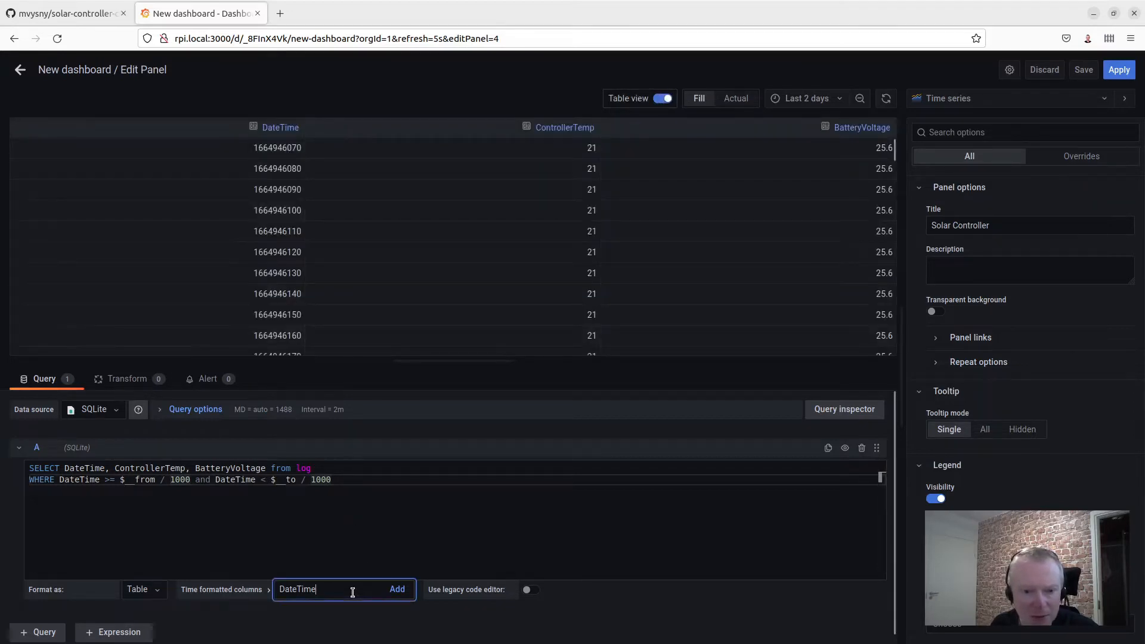
left_click(397, 590)
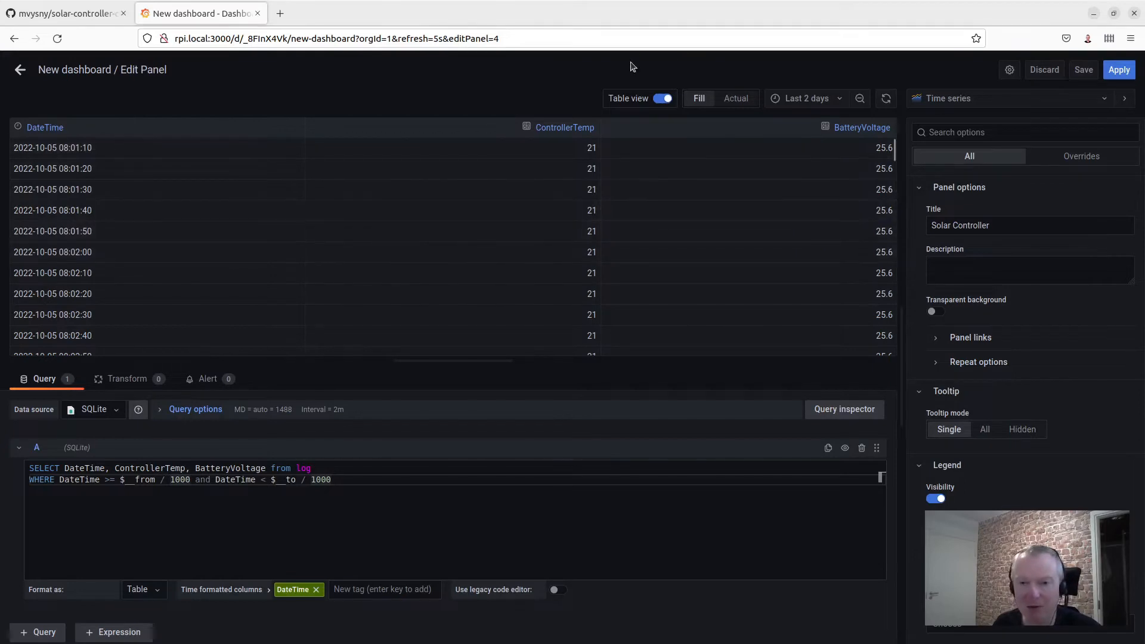
left_click(662, 99)
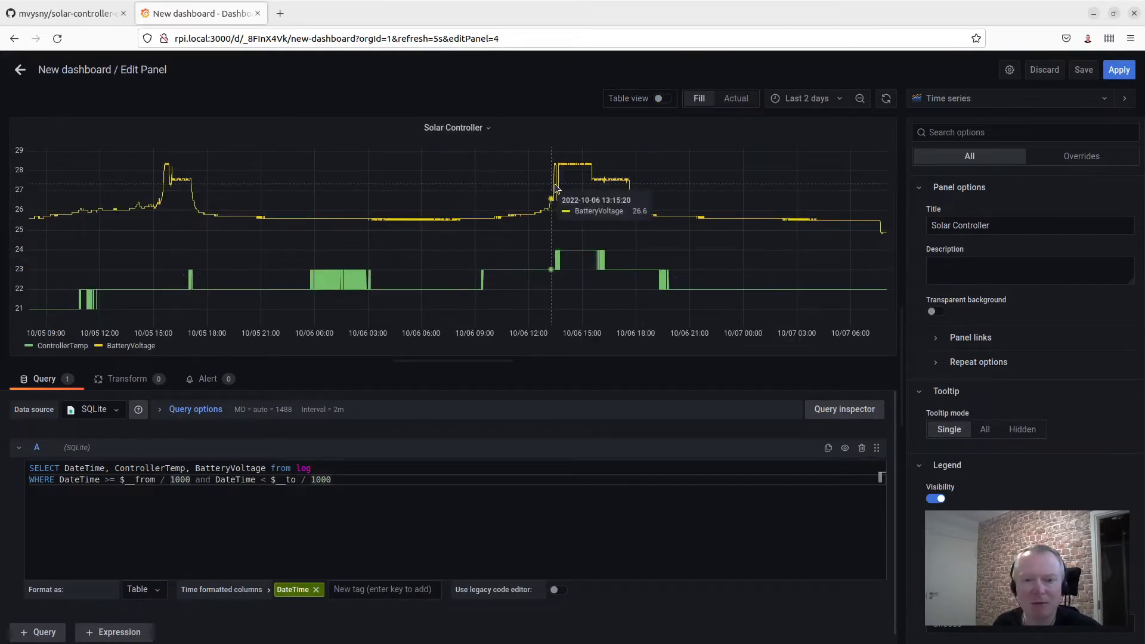
Step: Compare the battery voltage curve with the BoostChargingMode and FloatingChargingMode descriptions in the GitHub README
mouse_move(571, 179)
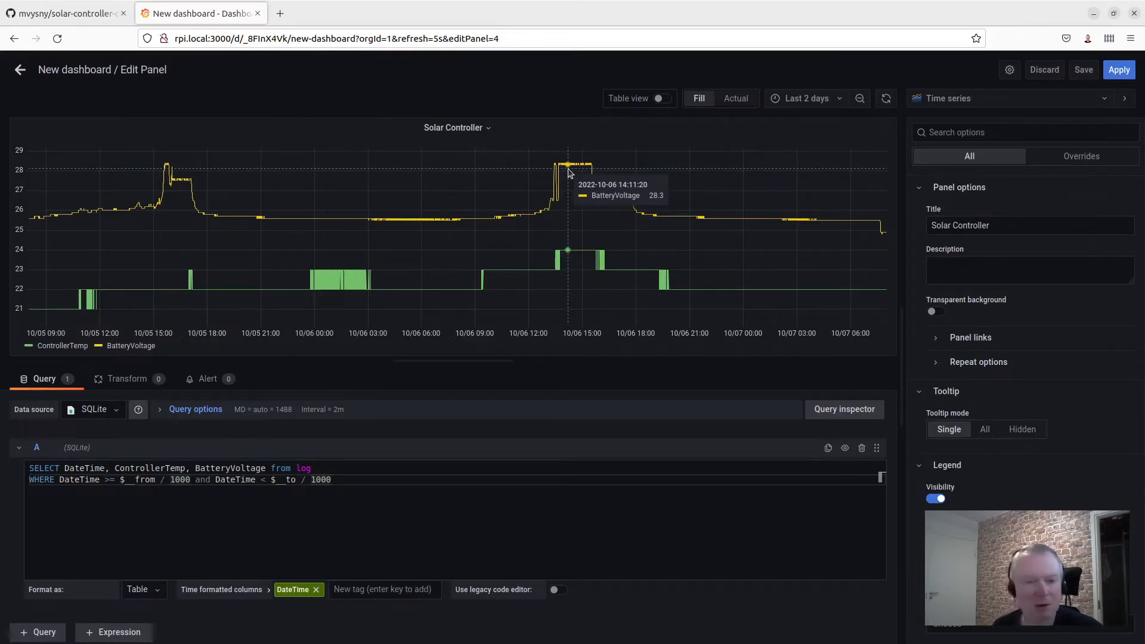
left_click(66, 14)
scroll(425, 391, "down", 7)
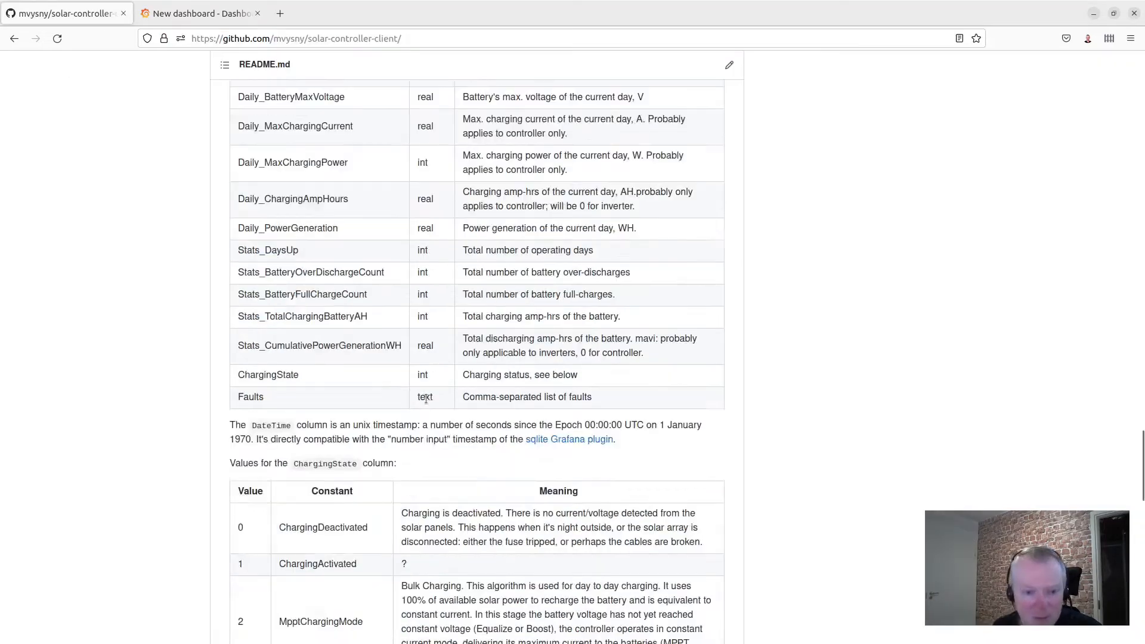
scroll(426, 398, "down", 7)
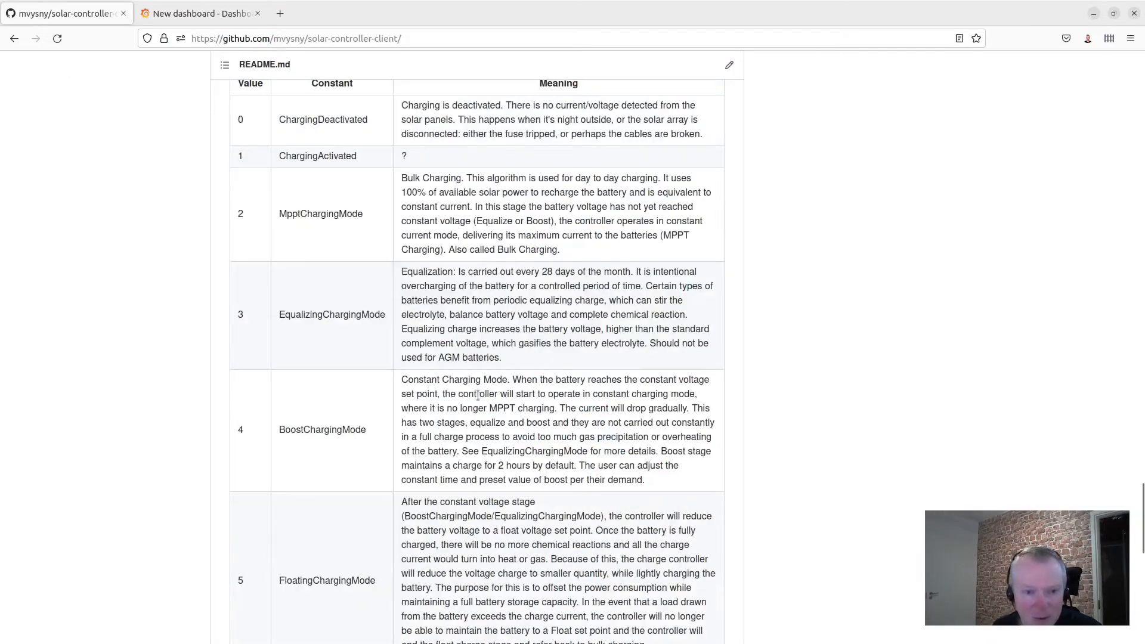
double_click(319, 444)
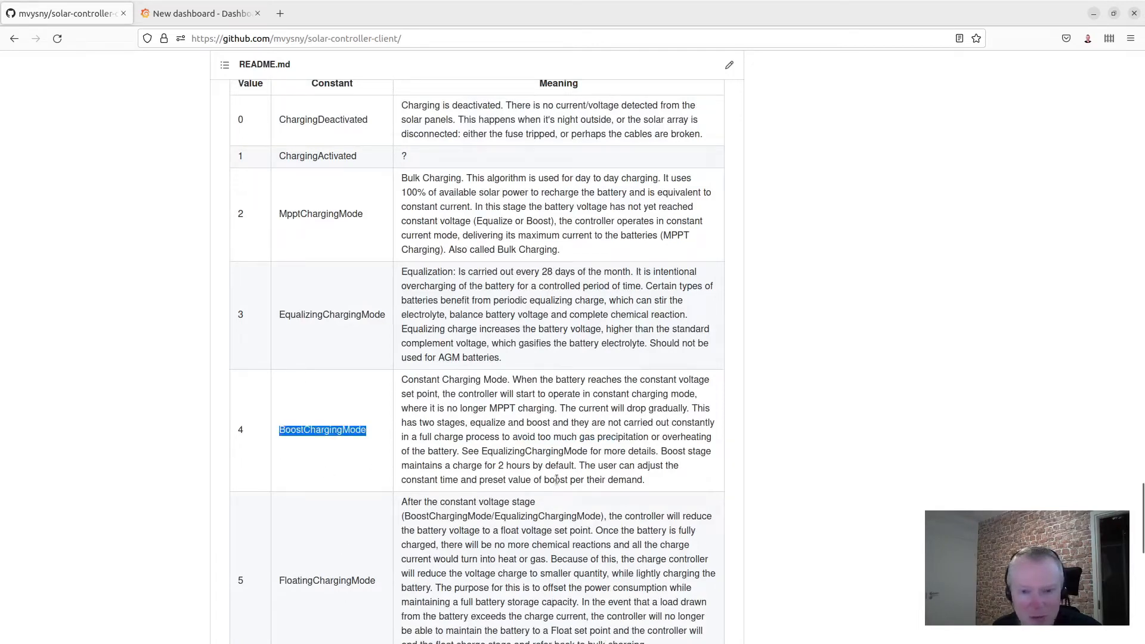
double_click(320, 583)
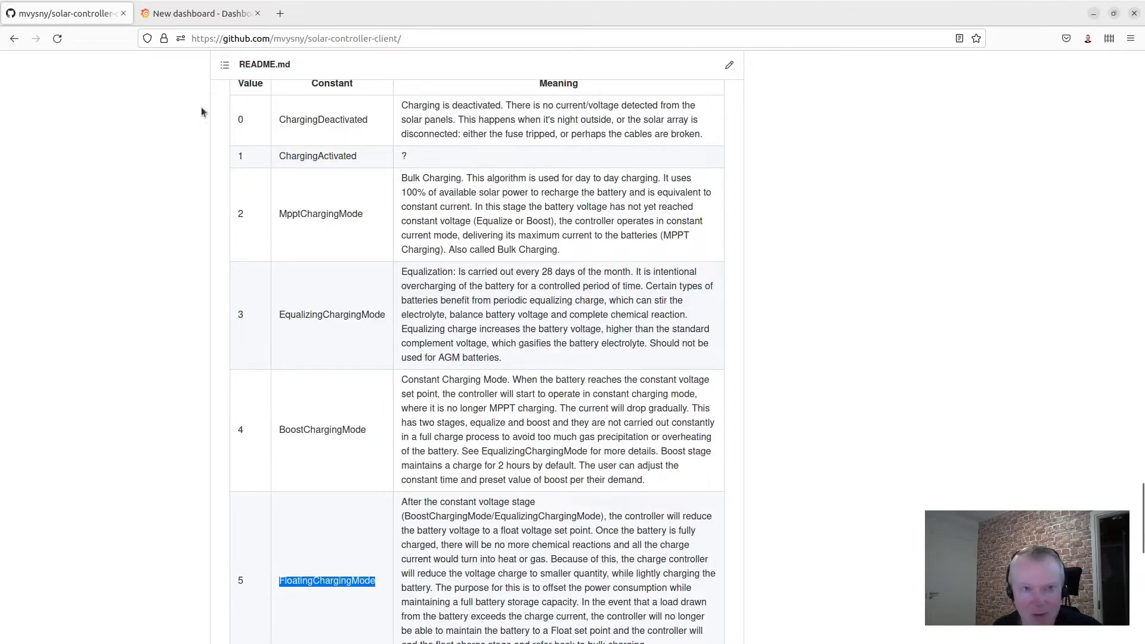
left_click(214, 14)
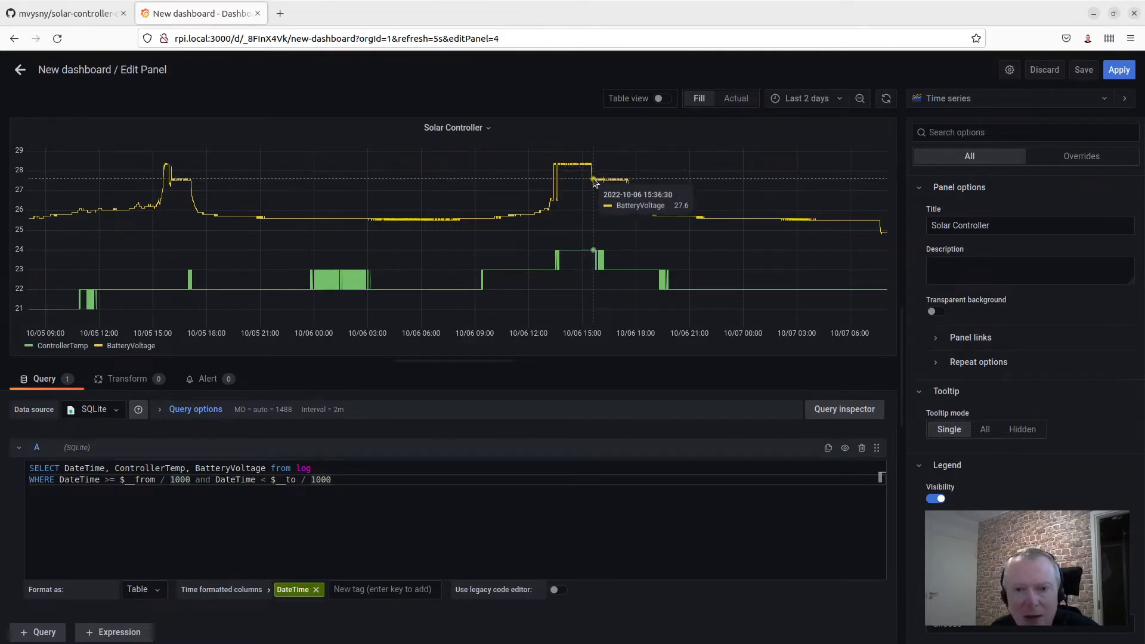
left_click(65, 14)
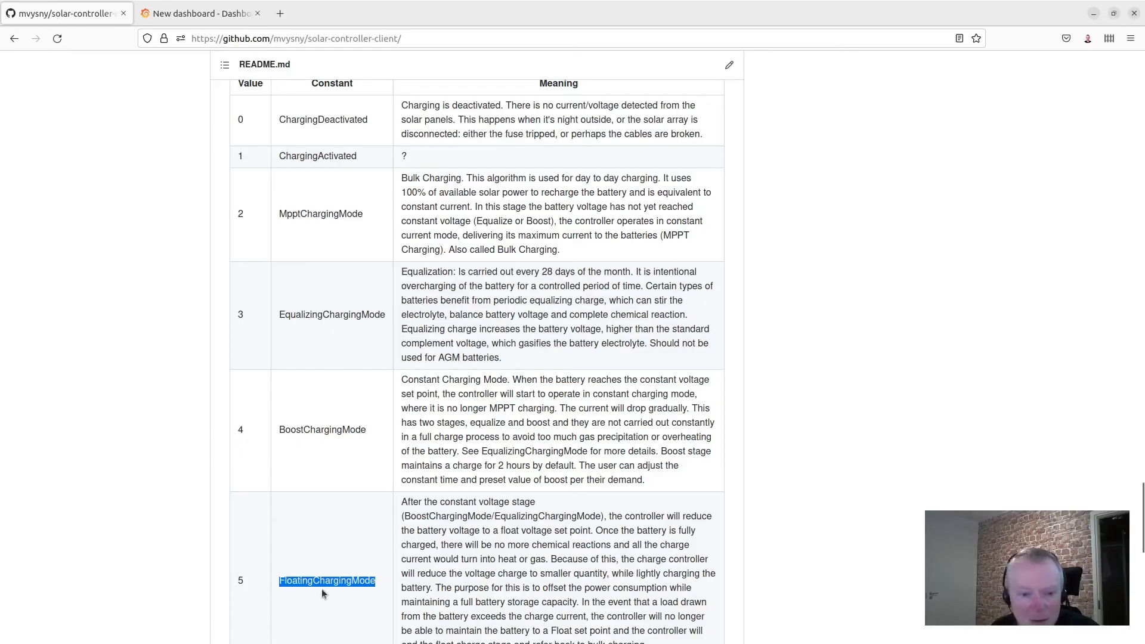
left_click(197, 12)
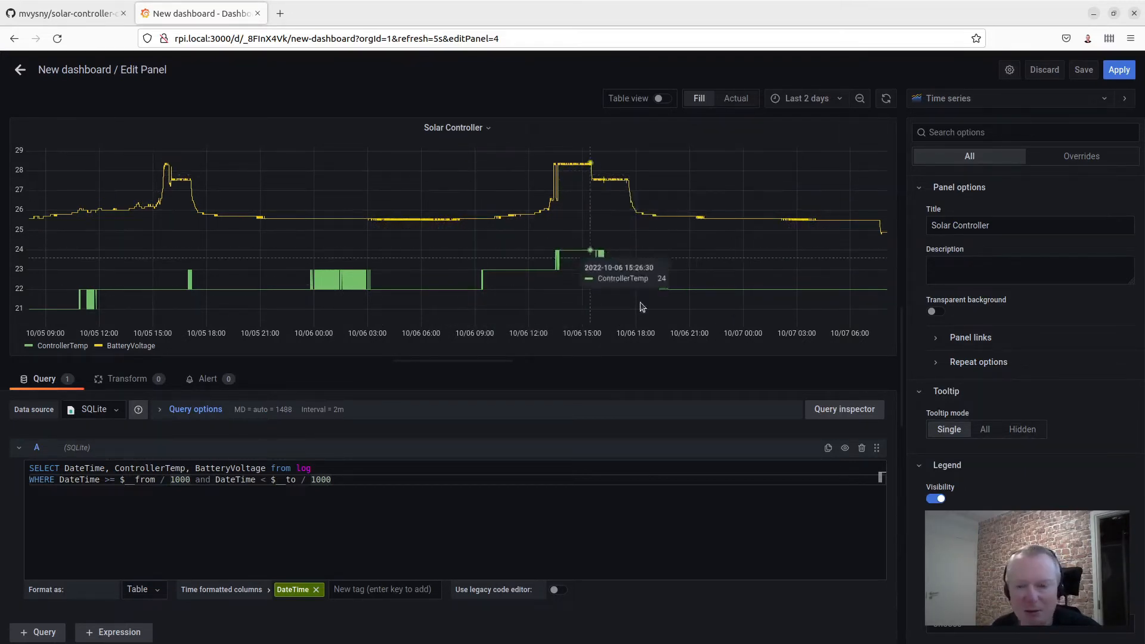
Step: Review the Solar Controller panel's display options, apply the panel and return to the dashboard
scroll(979, 344, "down", 6)
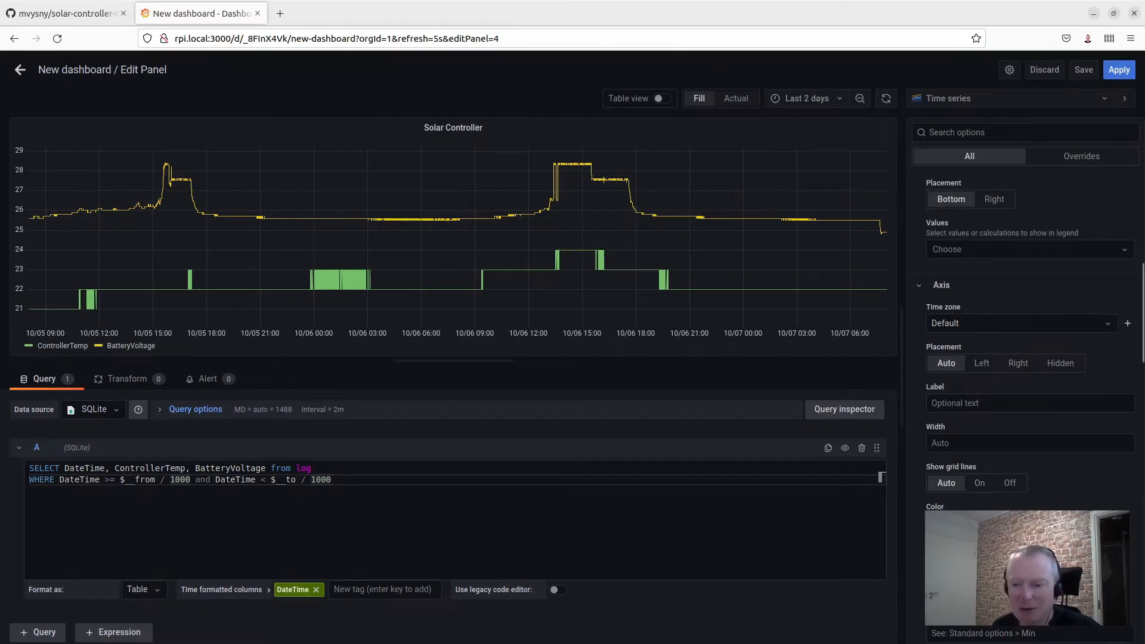
scroll(1023, 358, "down", 2)
scroll(1091, 448, "down", 3)
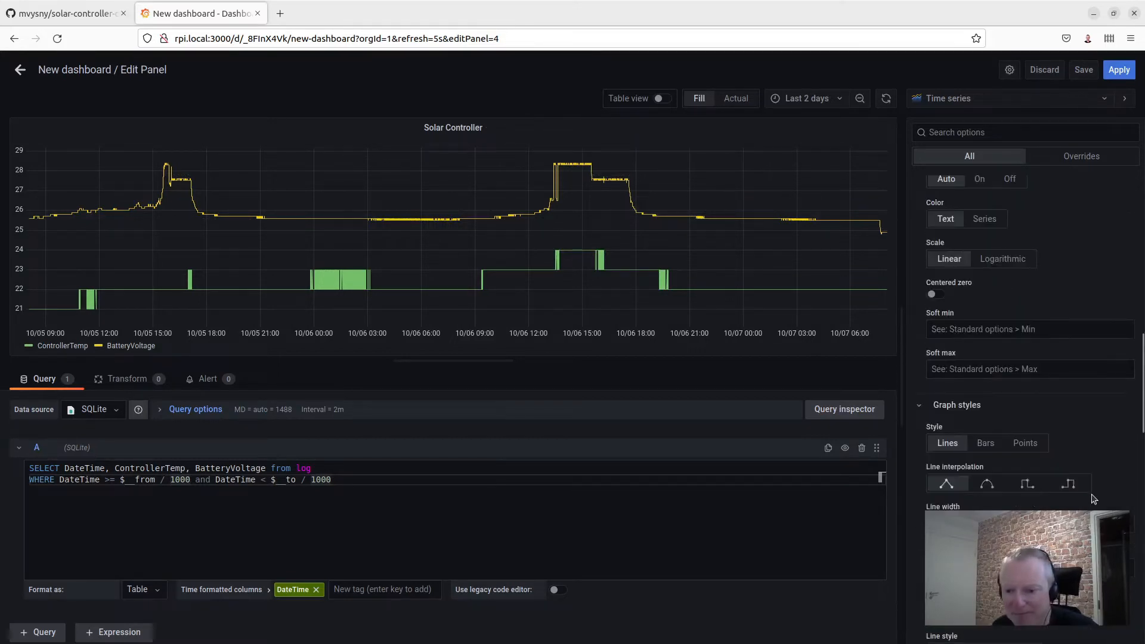
scroll(1107, 456, "down", 3)
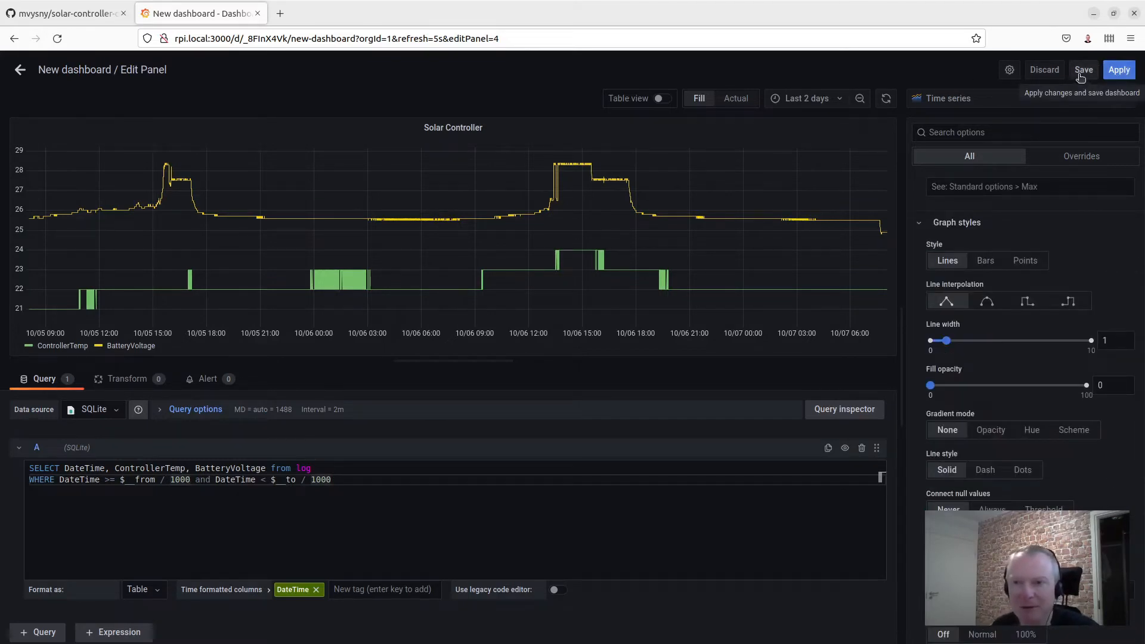
left_click(1113, 74)
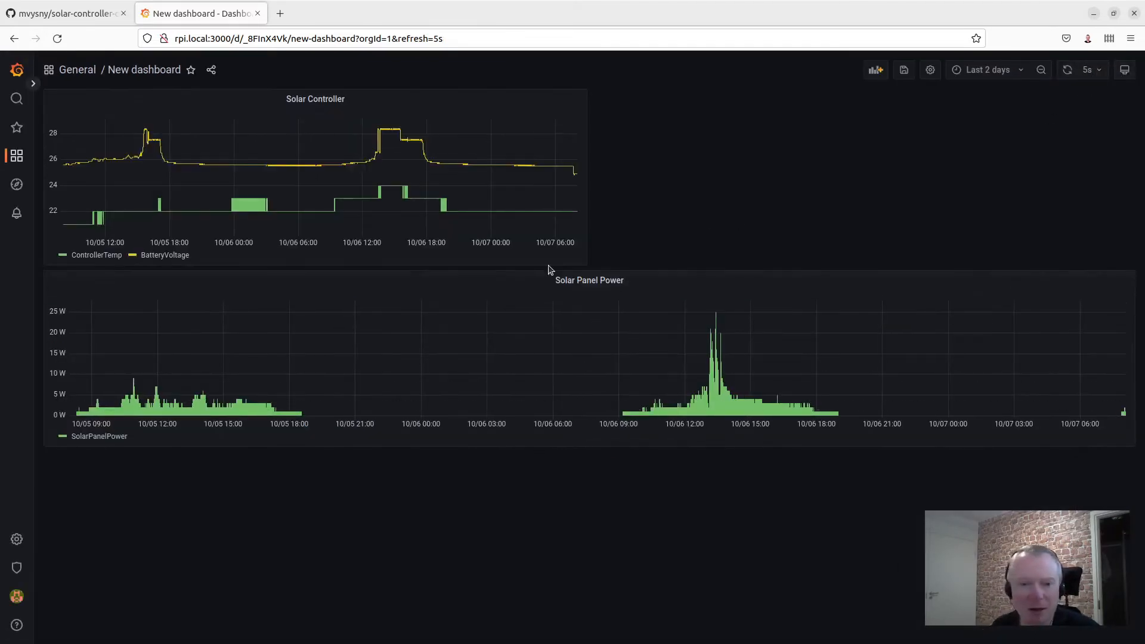
Step: Place the Solar Controller panel below Solar Panel Power at about a third of the dashboard's width and save the dashboard
left_click_drag(302, 100, 311, 278)
left_click_drag(582, 443, 352, 421)
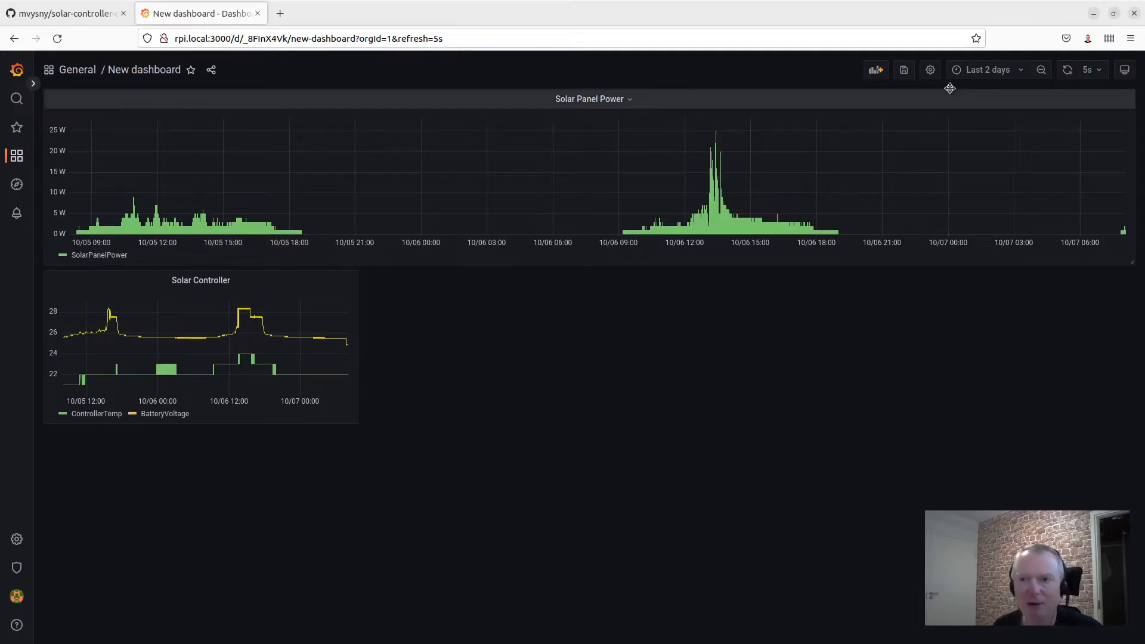
left_click(904, 70)
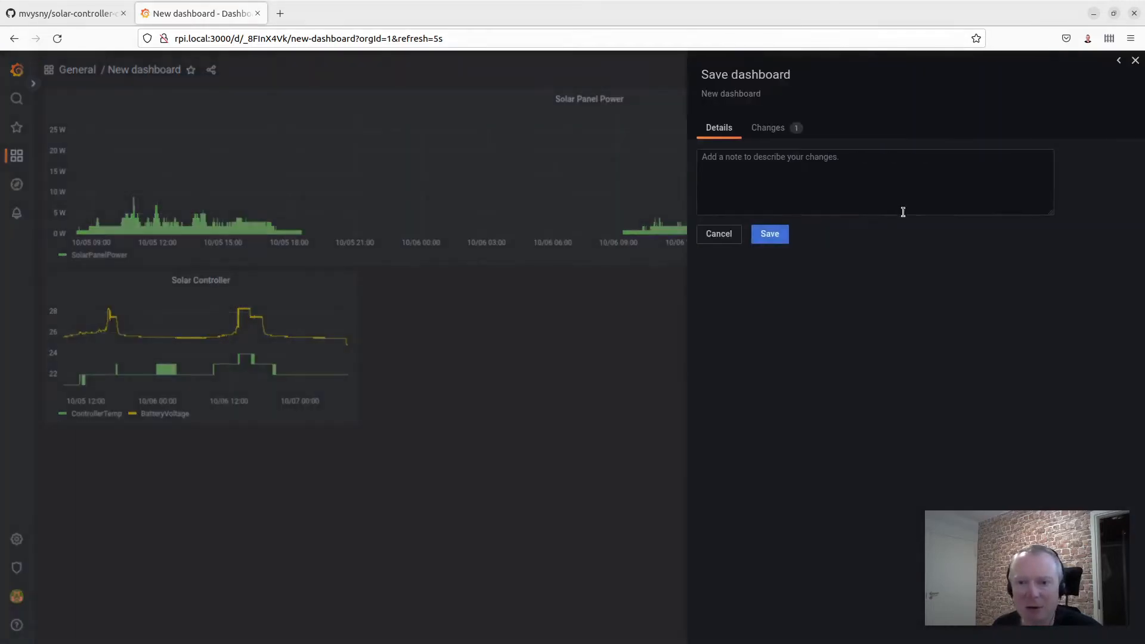
left_click(768, 235)
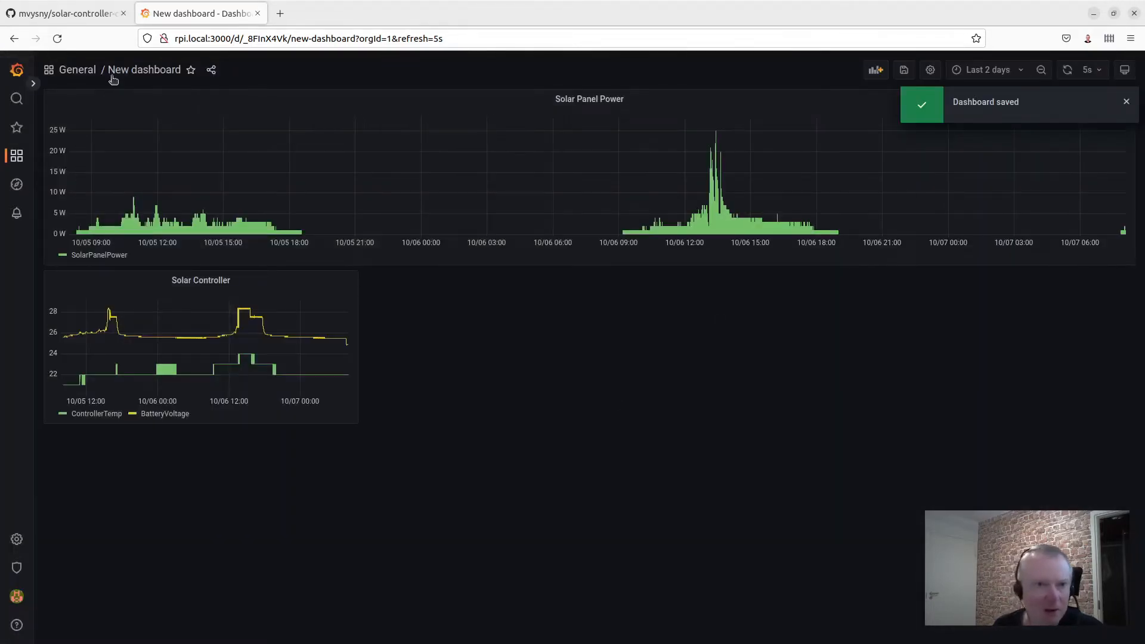
Step: Open the Renogy Sqlite dashboard and examine its panels over the last 24 hours
left_click(18, 158)
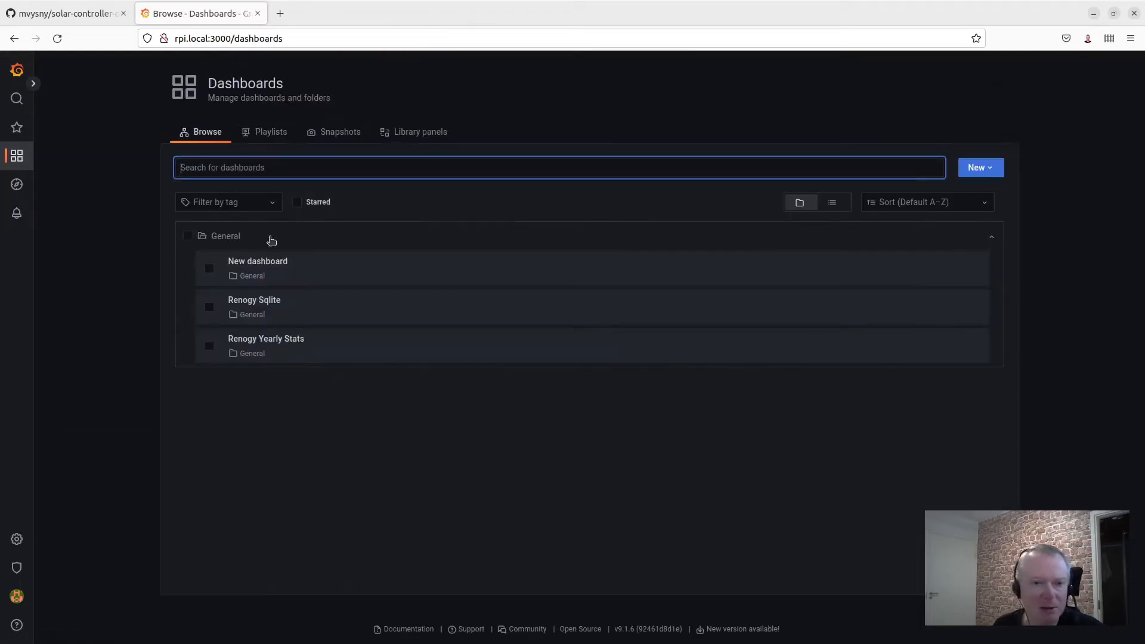
left_click(269, 310)
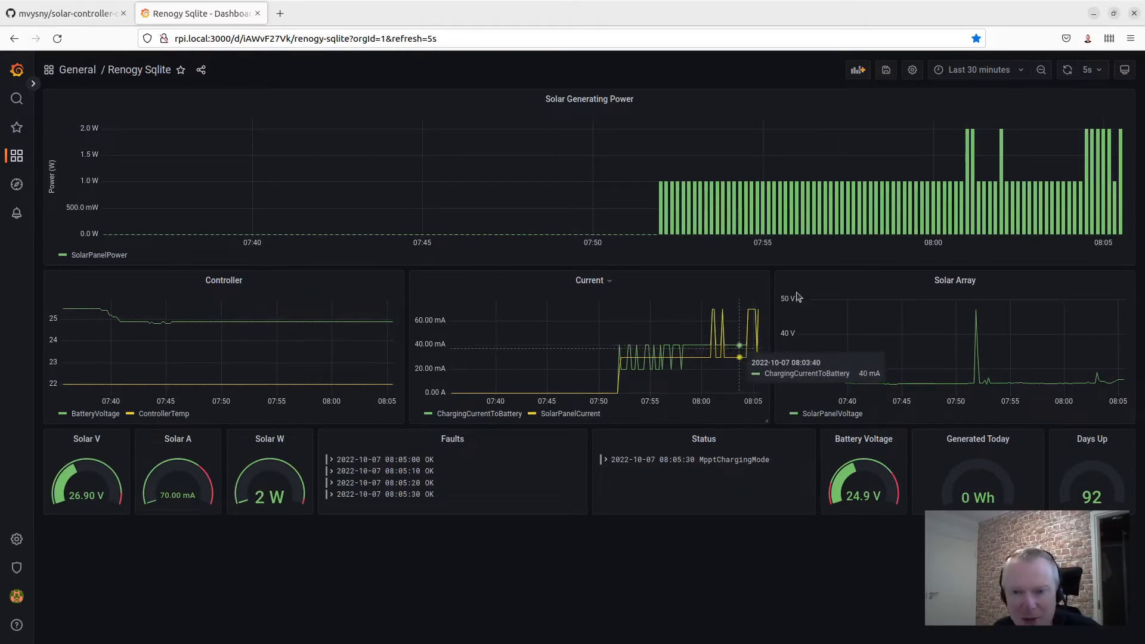
left_click(964, 70)
left_click(958, 268)
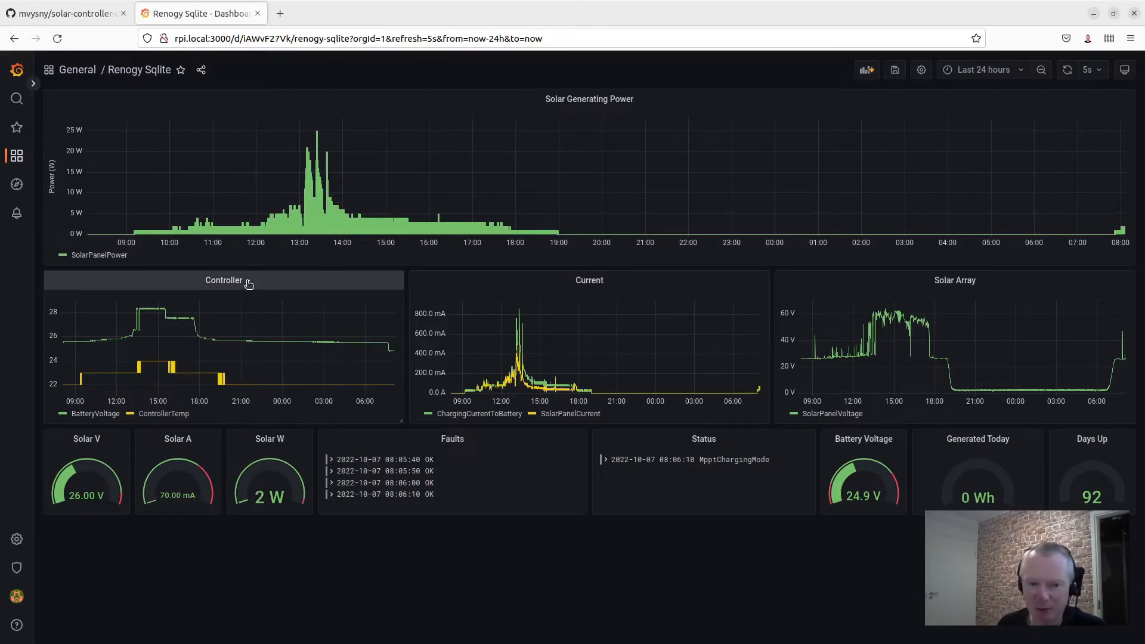
left_click(62, 18)
left_click(194, 13)
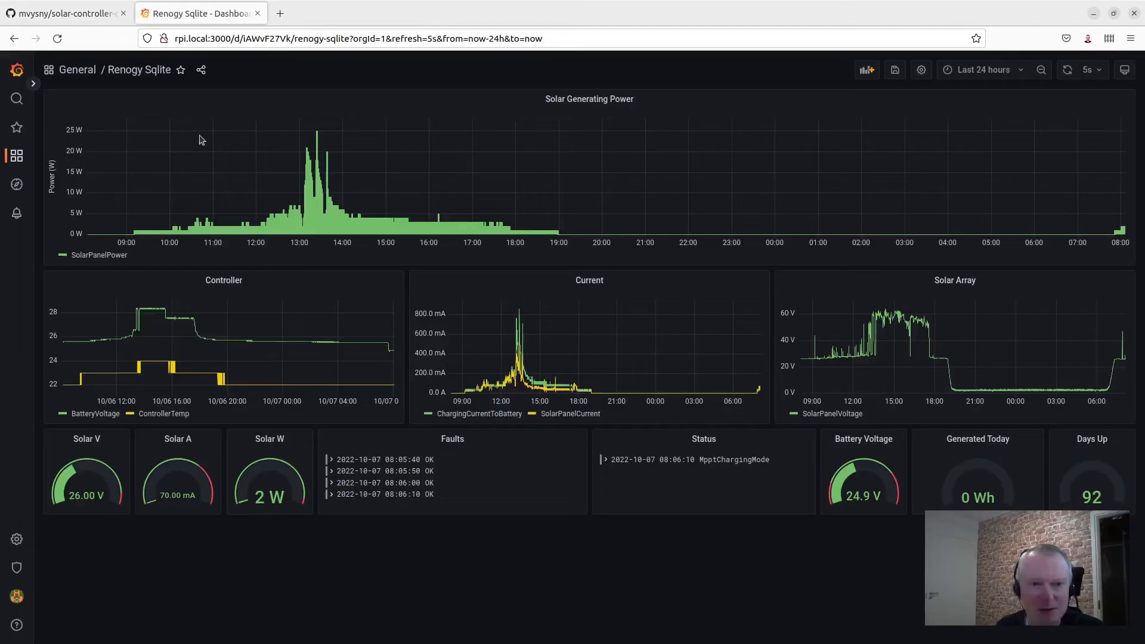
Step: Browse the General folder's dashboards and reopen New dashboard
mouse_move(17, 156)
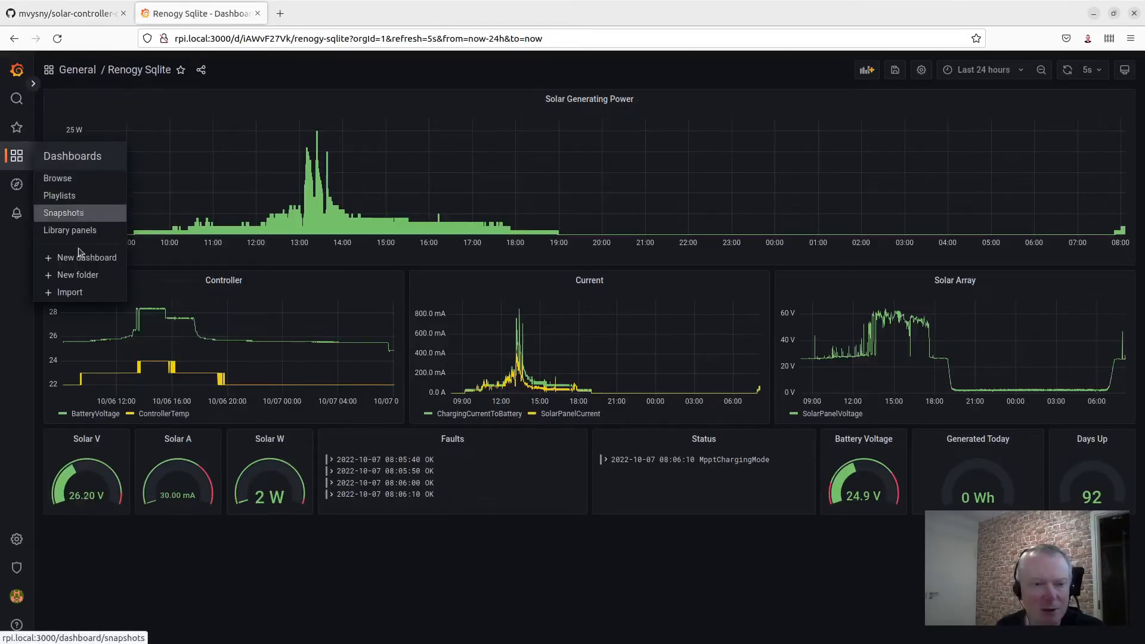
left_click(66, 178)
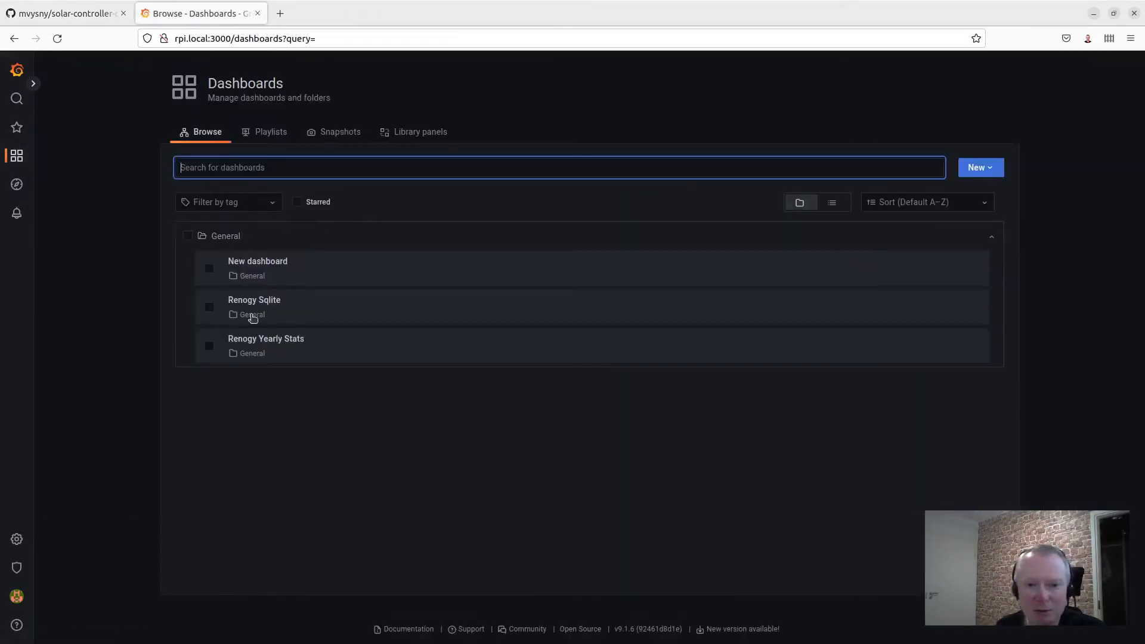
left_click(263, 275)
left_click(260, 267)
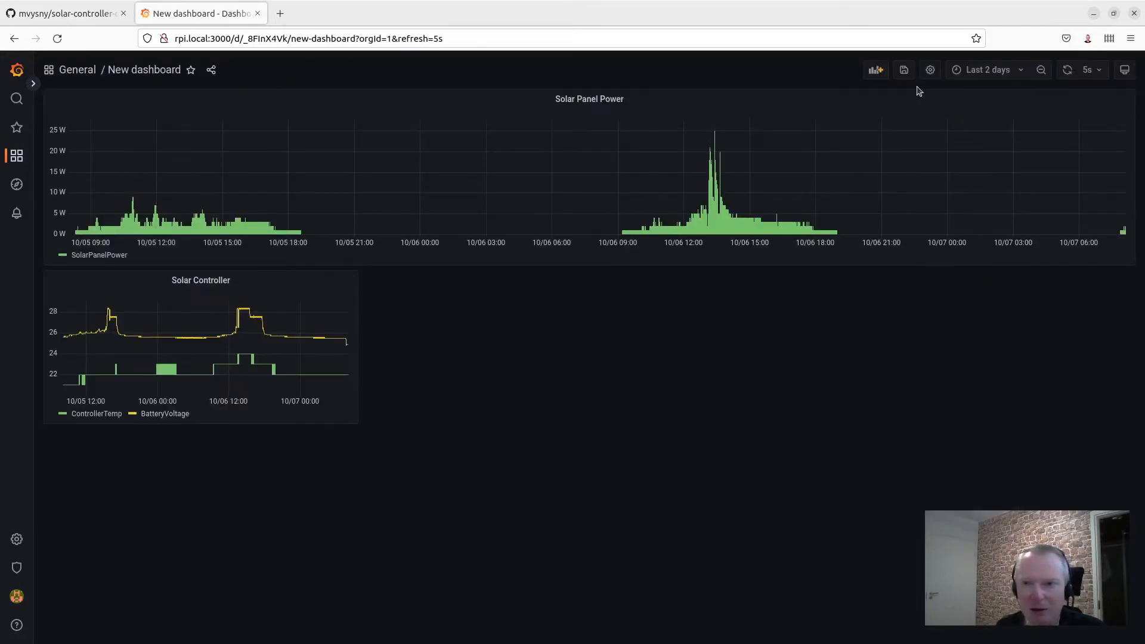
Step: Add a new panel titled Current and switch its preview to table view
left_click(875, 70)
left_click(203, 159)
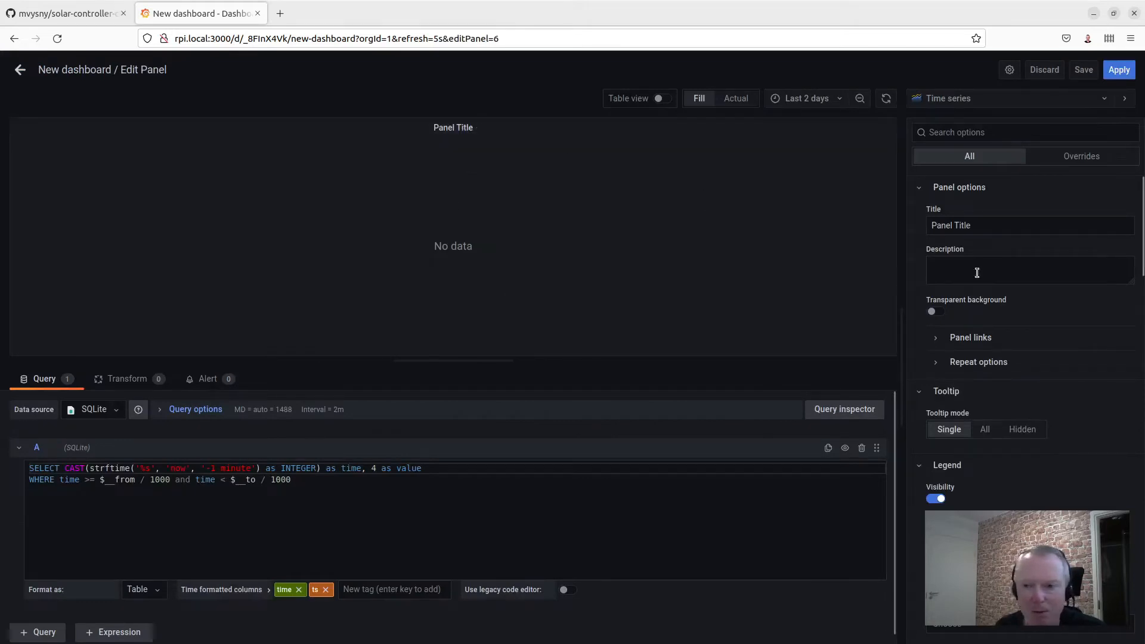
triple_click(984, 226)
type("Current")
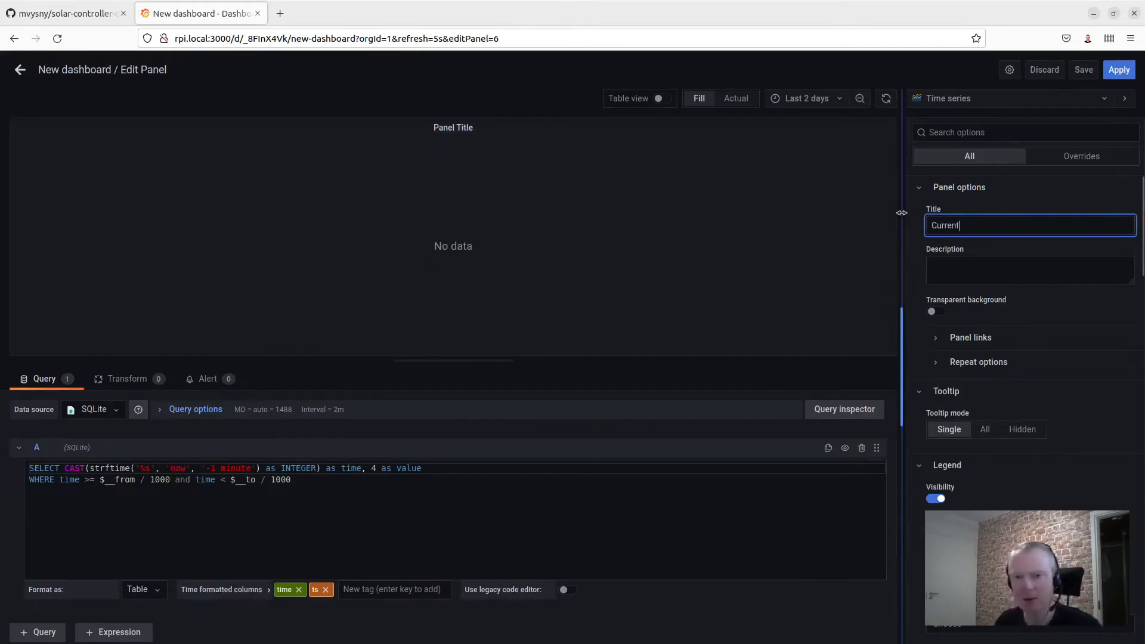
left_click(498, 506)
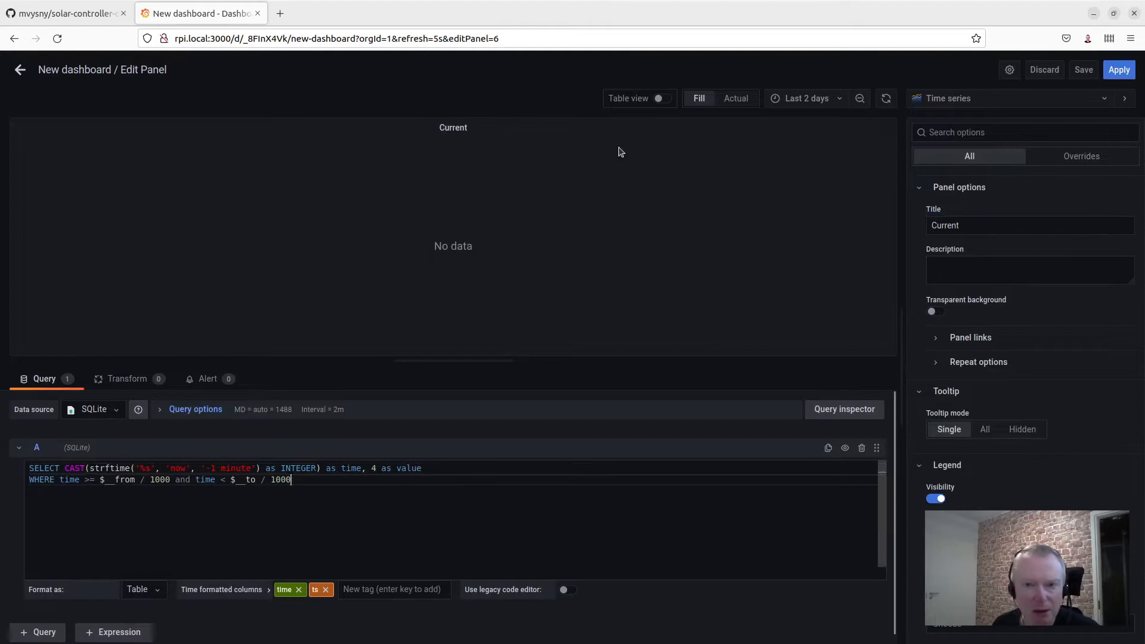
left_click(660, 98)
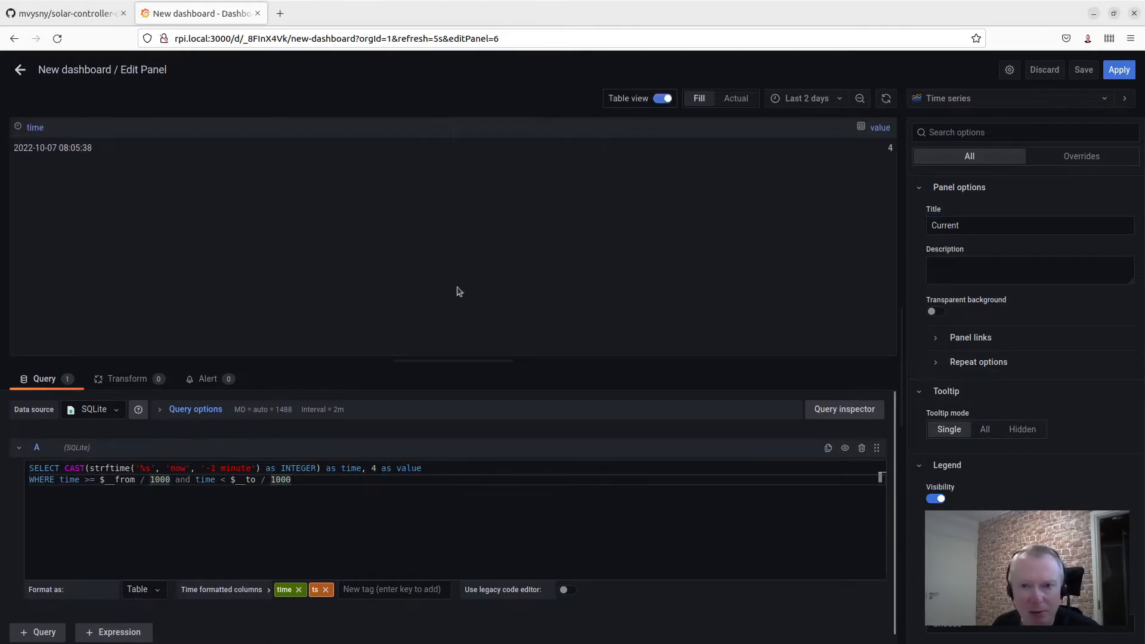
Step: Replace the query's SELECT expression with DateTime, SolarPanelCurrent, copying the current column's name from the README's log table
left_click(67, 468)
key("shift+End")
type("Da")
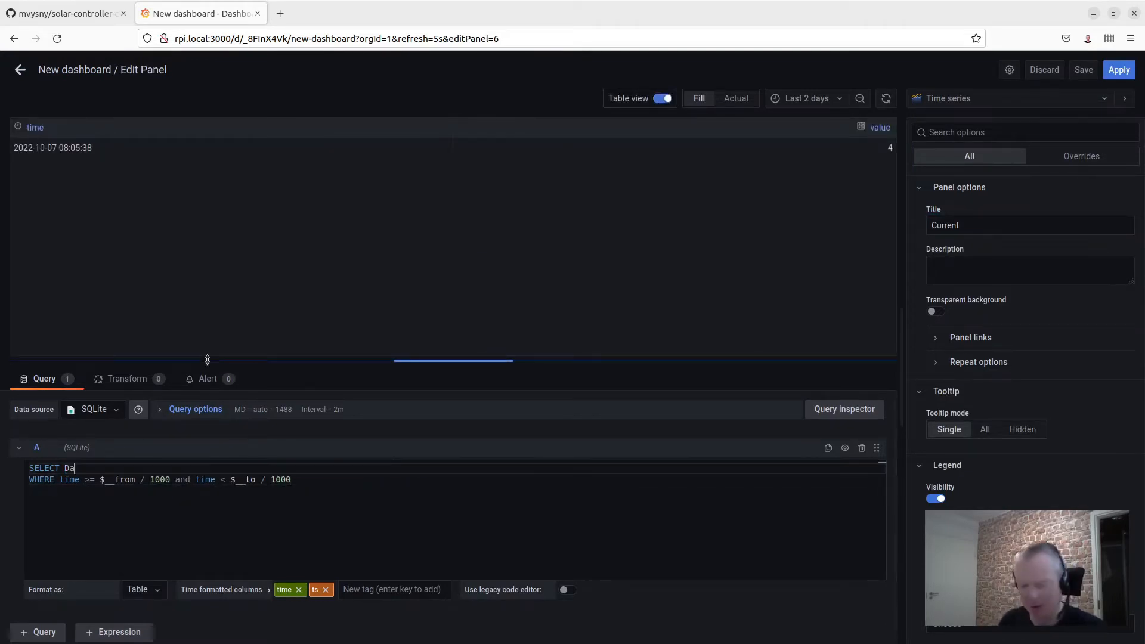
left_click(67, 15)
scroll(395, 455, "down", 3)
scroll(376, 436, "up", 12)
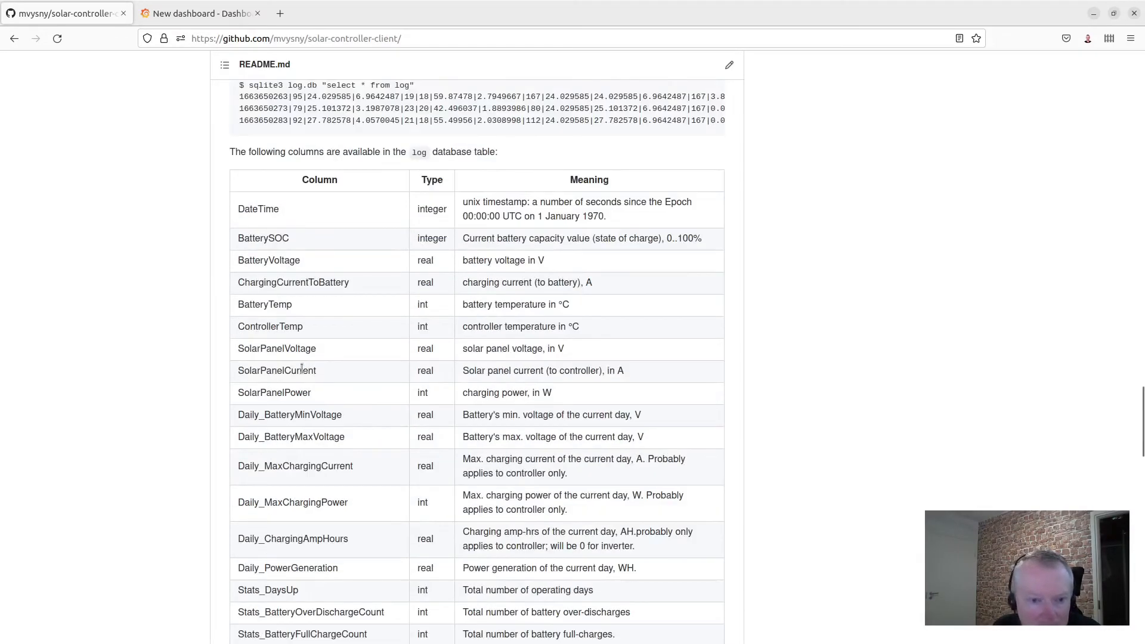
double_click(278, 370)
key("ctrl+c")
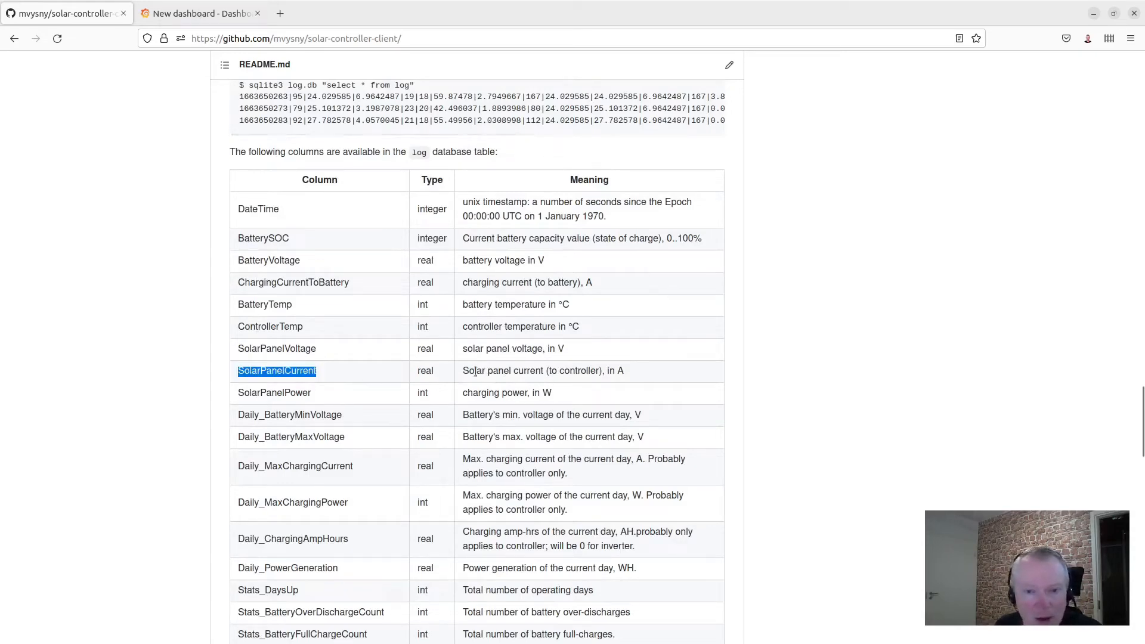
left_click(201, 13)
key("ctrl+v")
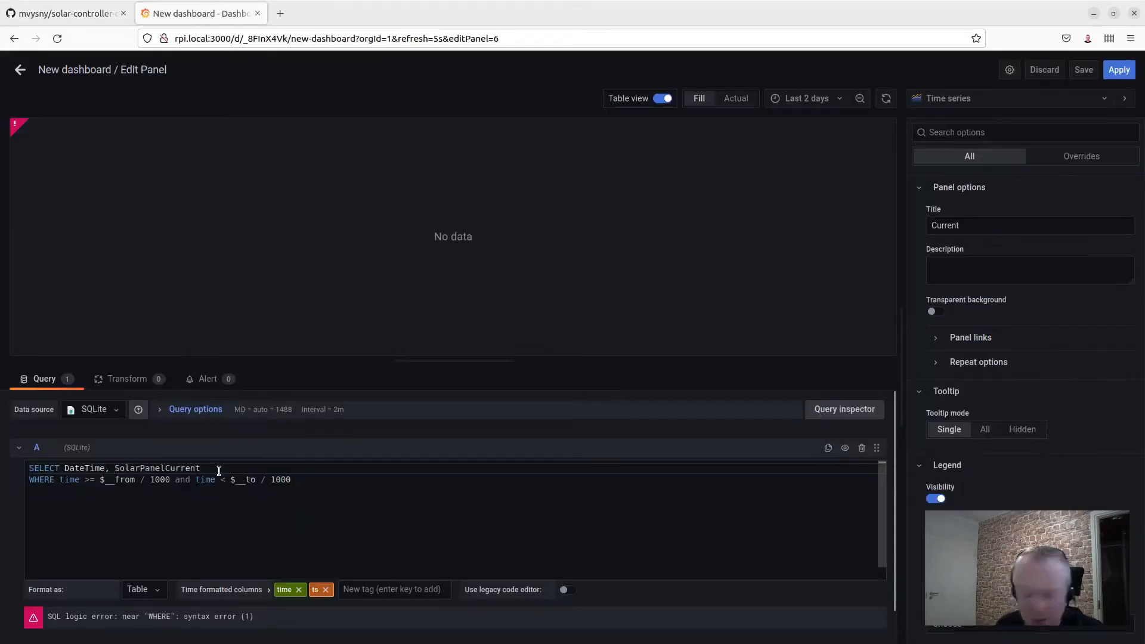
Step: Add ChargingCurrentToBattery to the SELECT list, copying its name from the README's column table, and complete the line with from log
left_click(66, 14)
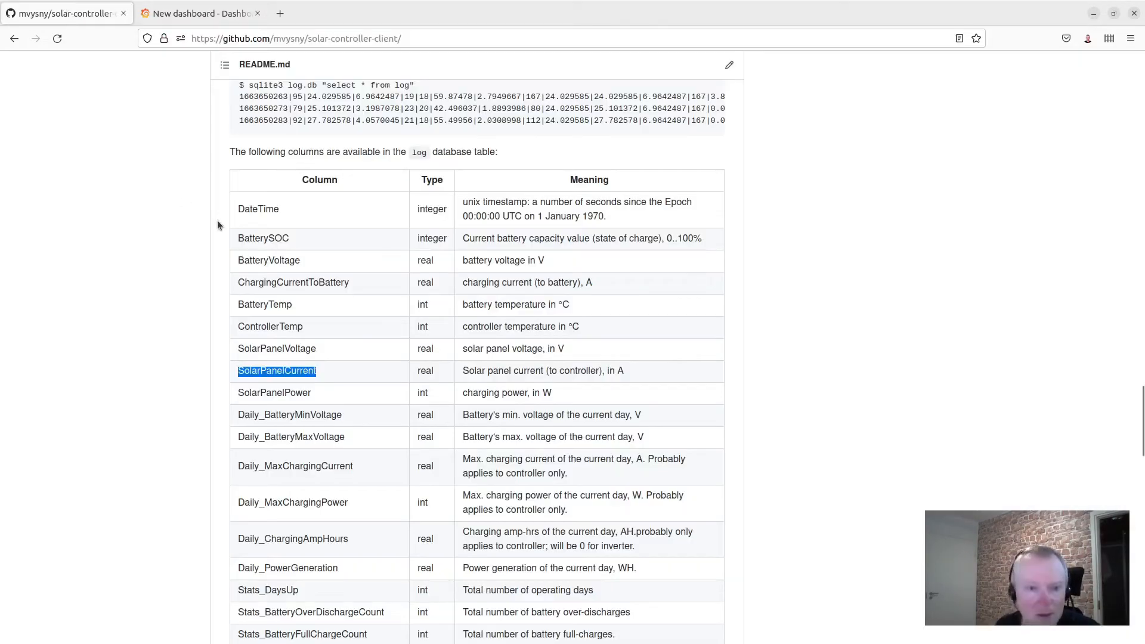
scroll(287, 434, "down", 2)
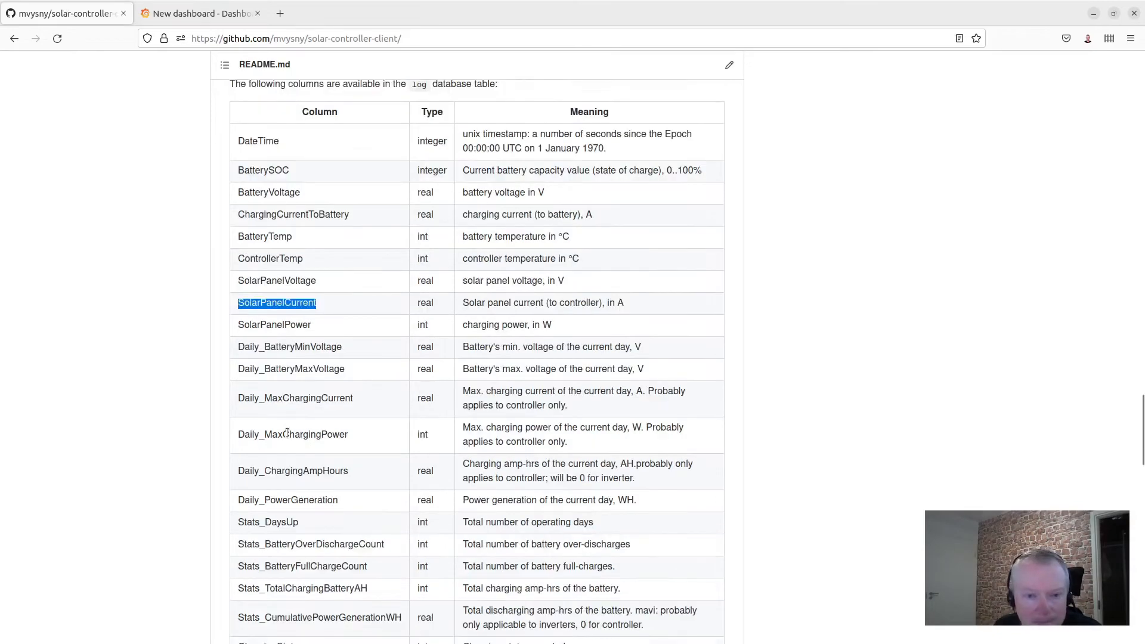
scroll(294, 280, "down", 6)
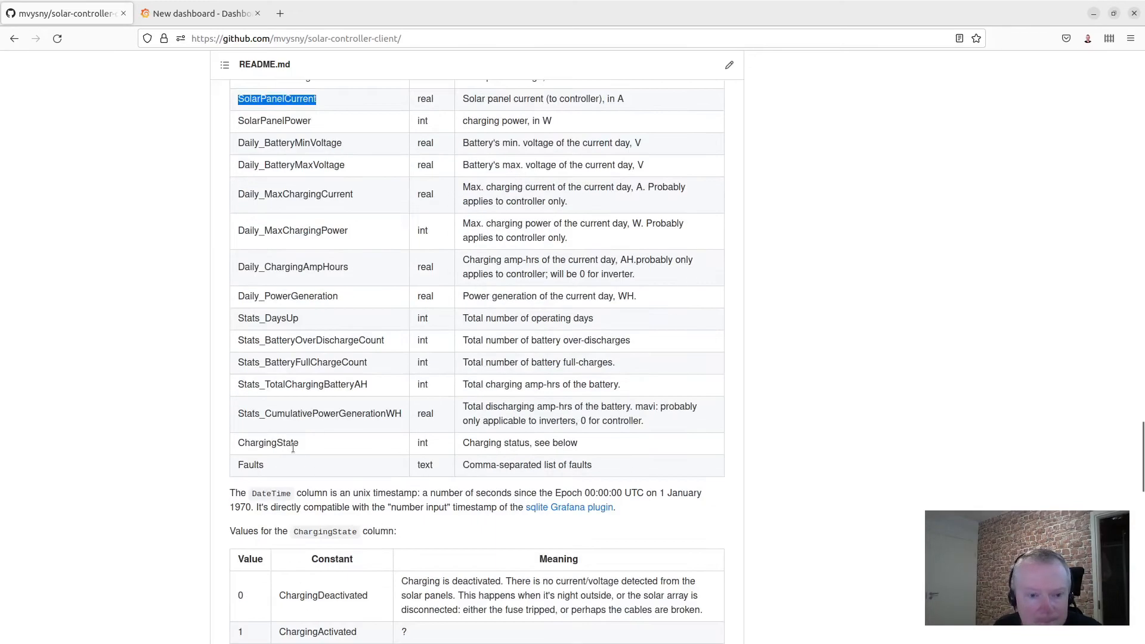
scroll(301, 429, "up", 8)
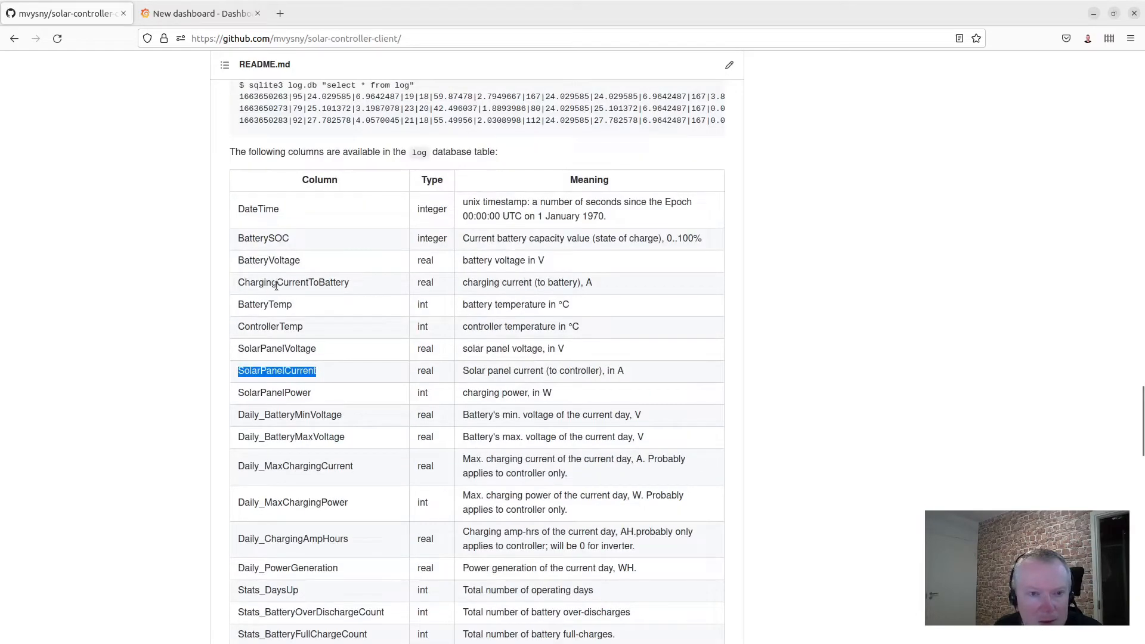
double_click(276, 285)
key("ctrl+c")
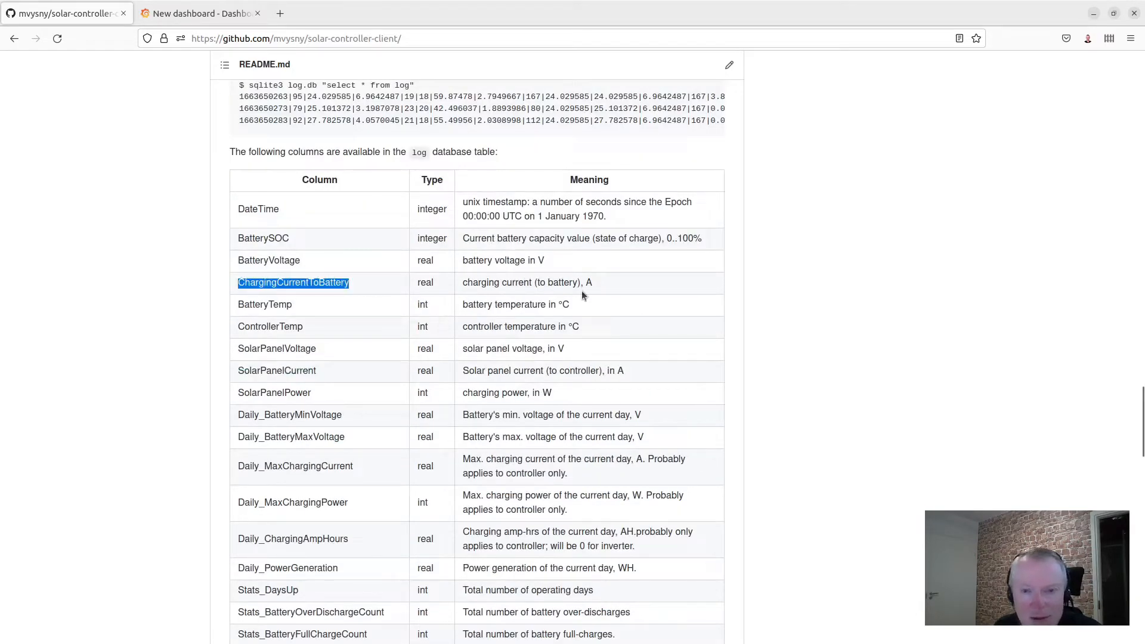
left_click(194, 13)
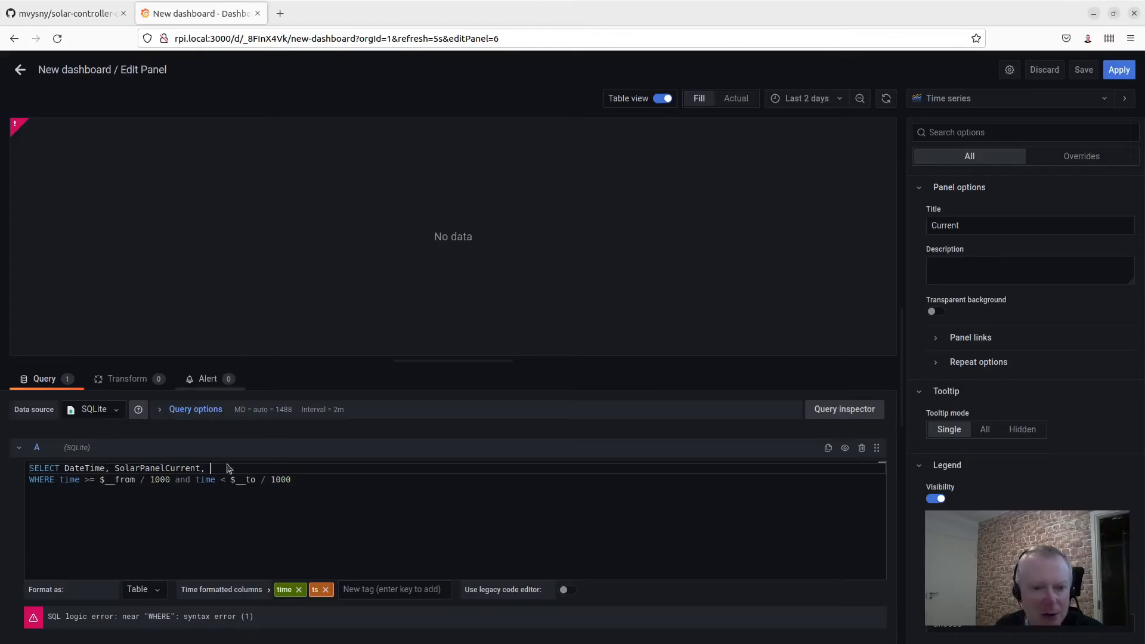
key("ctrl+v")
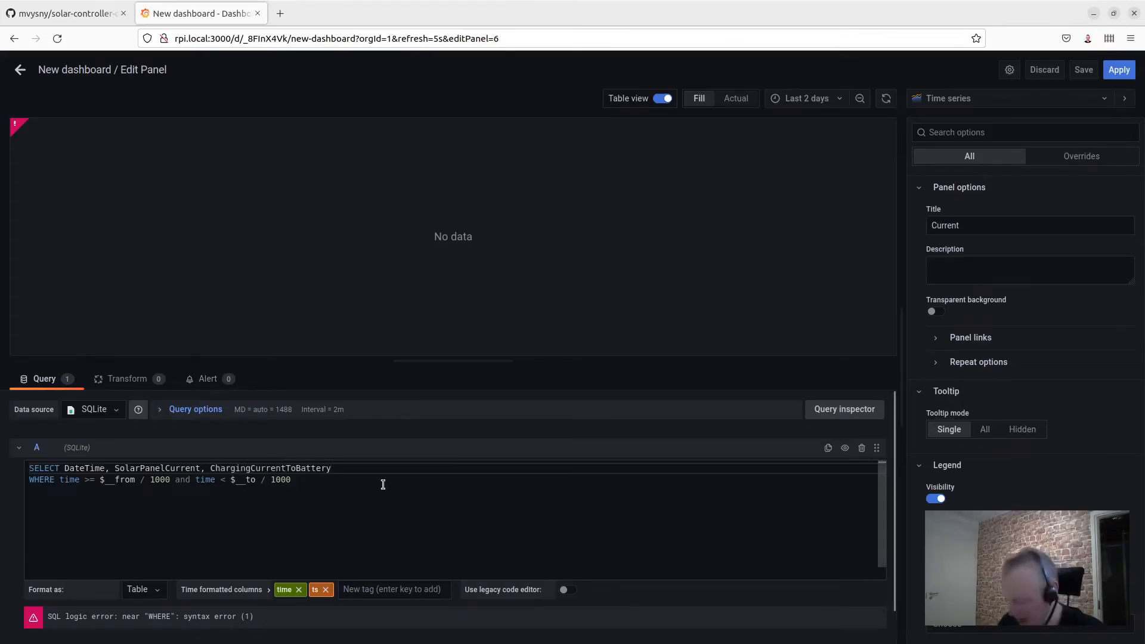
type("from log")
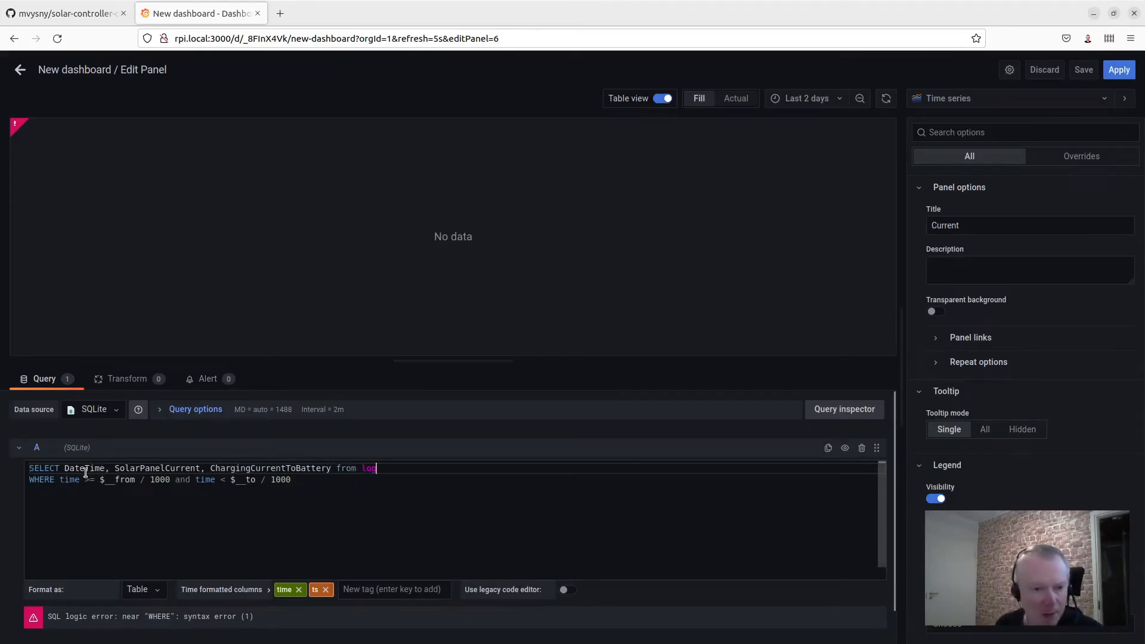
Step: Try replacing time with DateTime in both WHERE conditions, and undo the replacements
double_click(85, 468)
key("ctrl+c")
double_click(69, 479)
key("ctrl+v")
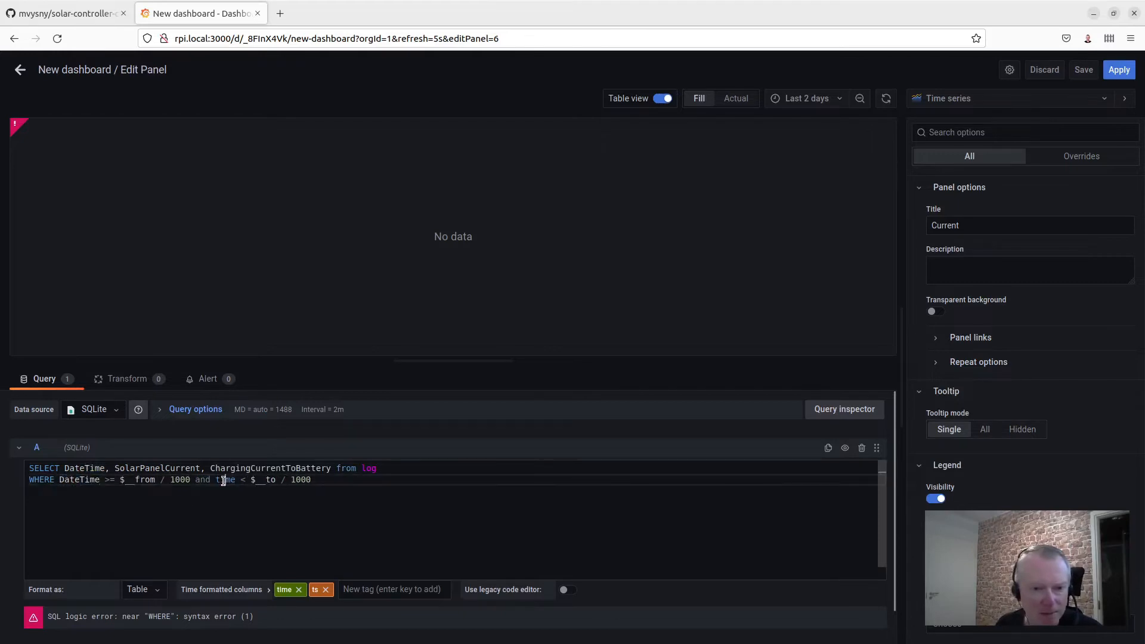
double_click(224, 480)
key("ctrl+v")
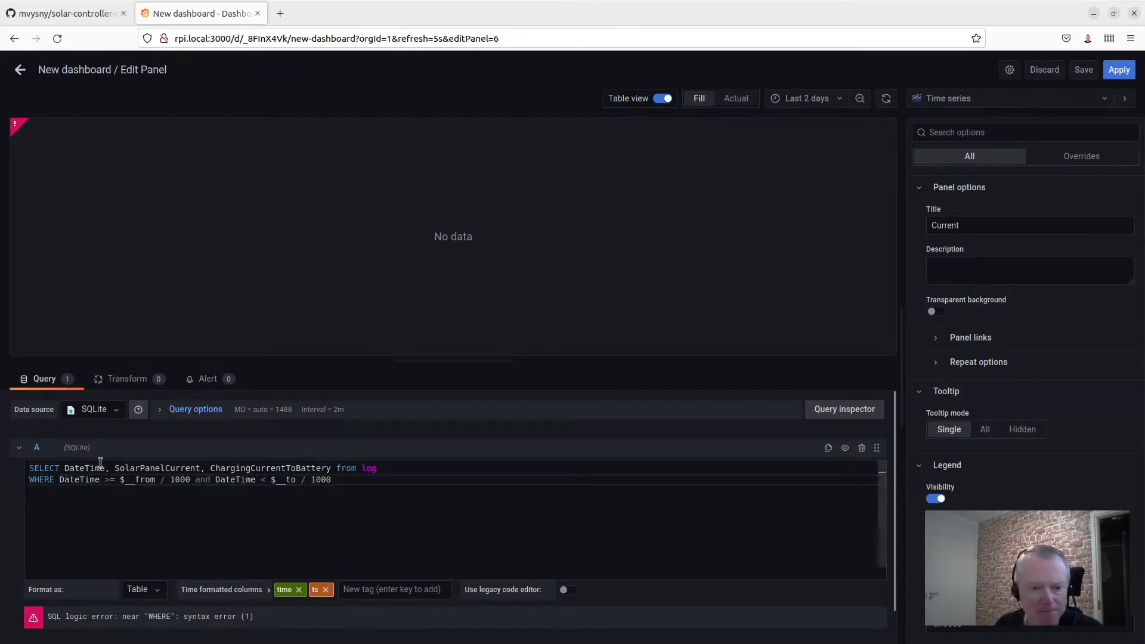
key("ctrl+z")
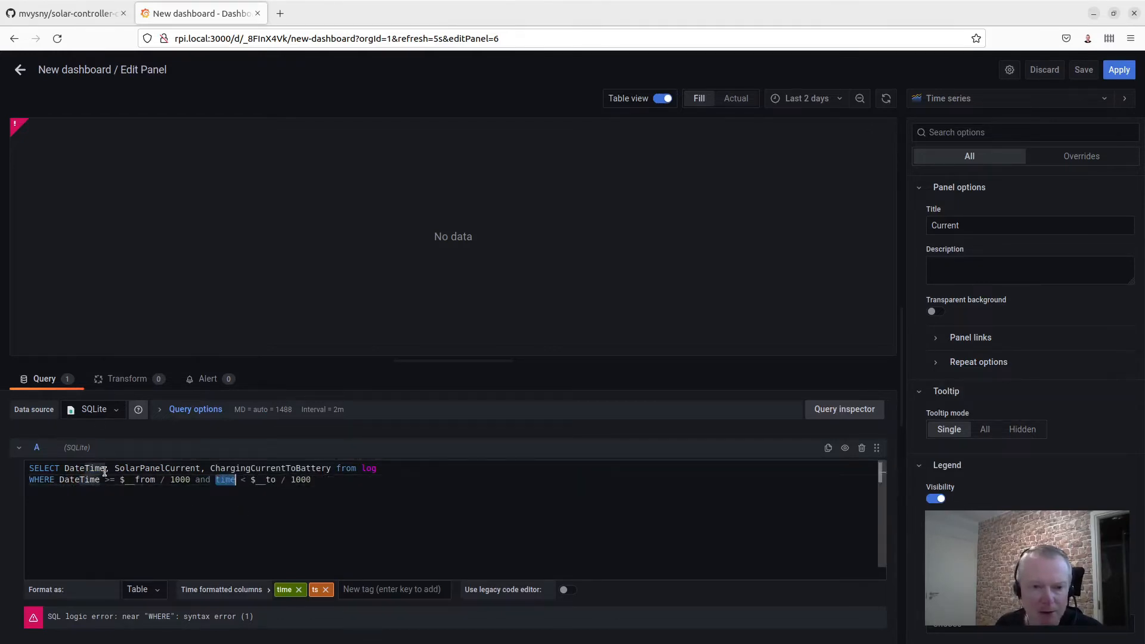
key("ctrl+z")
Step: Alias the selected DateTime column as time and run the query
left_click(105, 469)
type("as time")
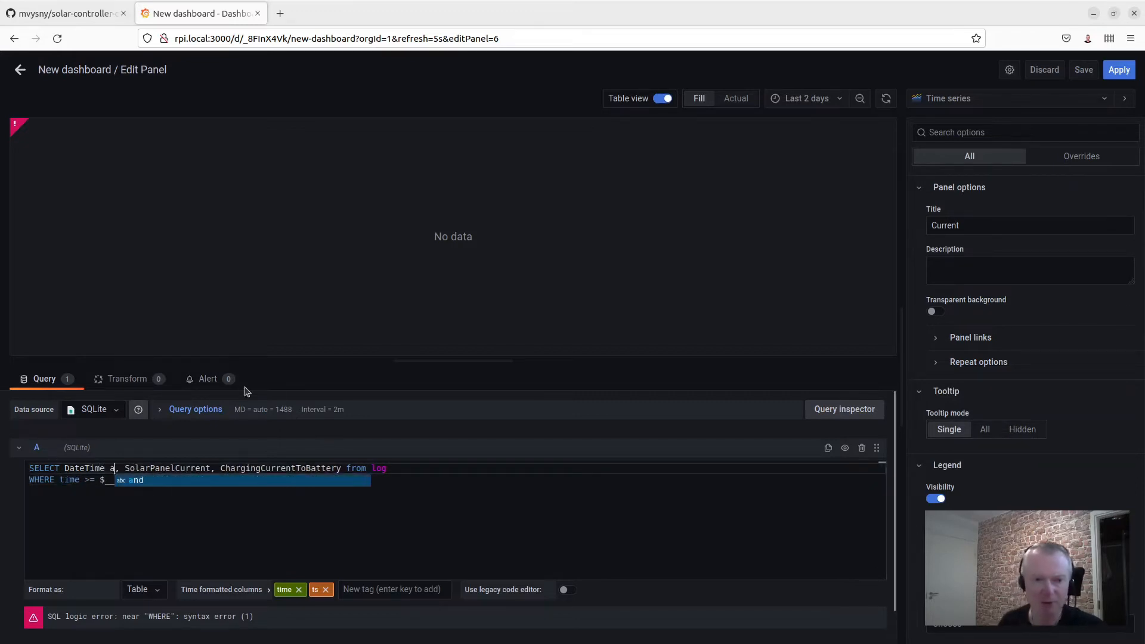
left_click(396, 481)
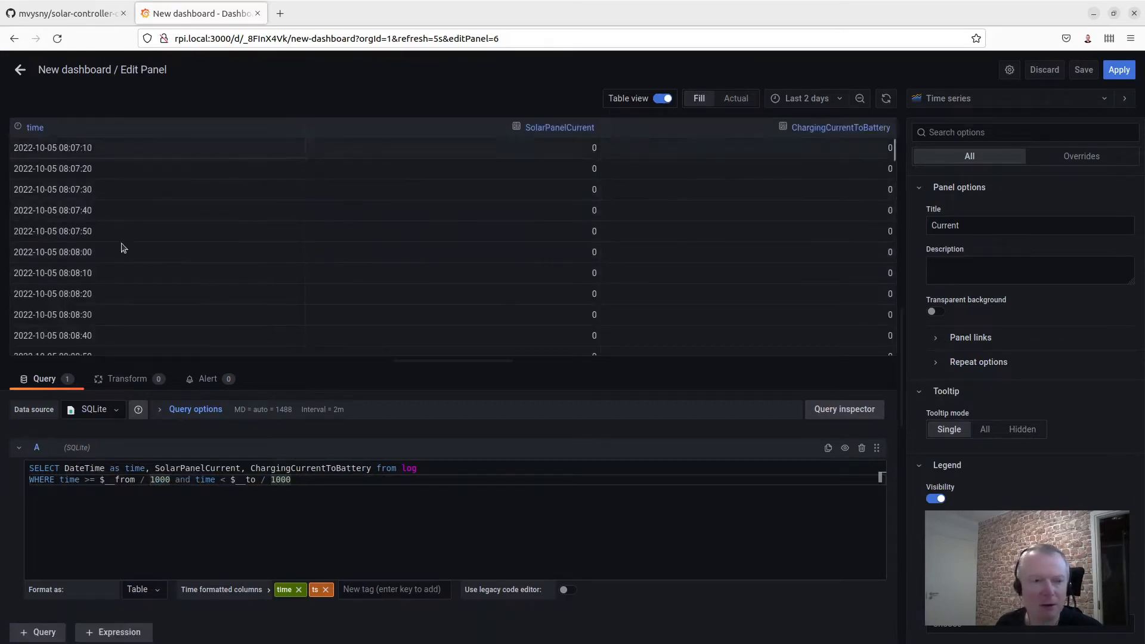
Step: Remove ts from the time formatted columns, look through the table rows and switch the preview back to the graph
left_click(326, 590)
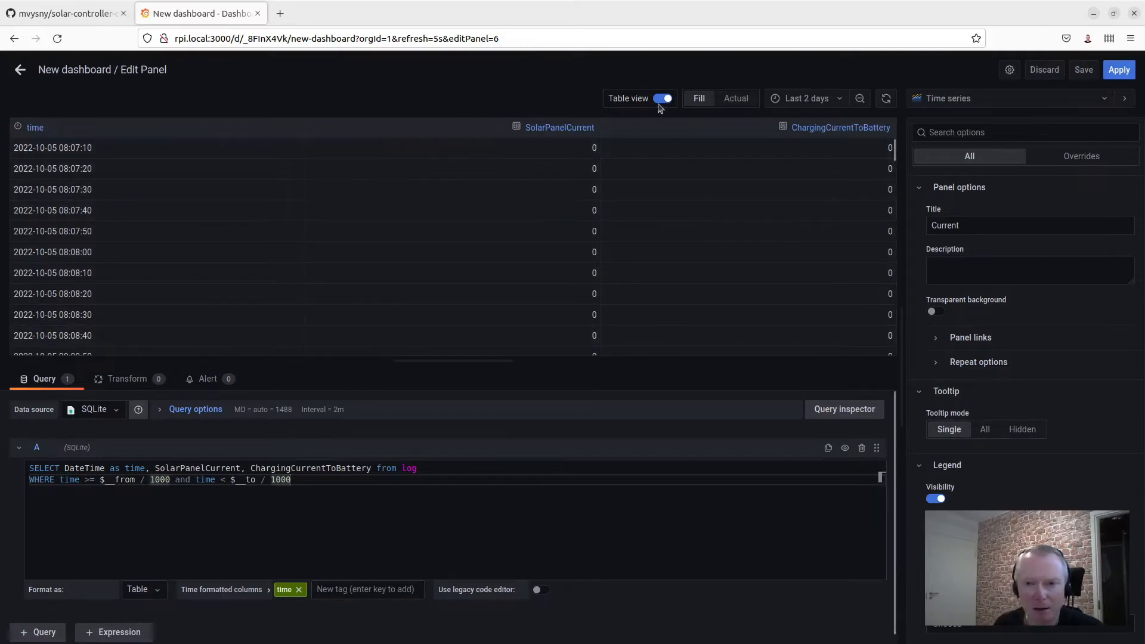
scroll(707, 236, "down", 10)
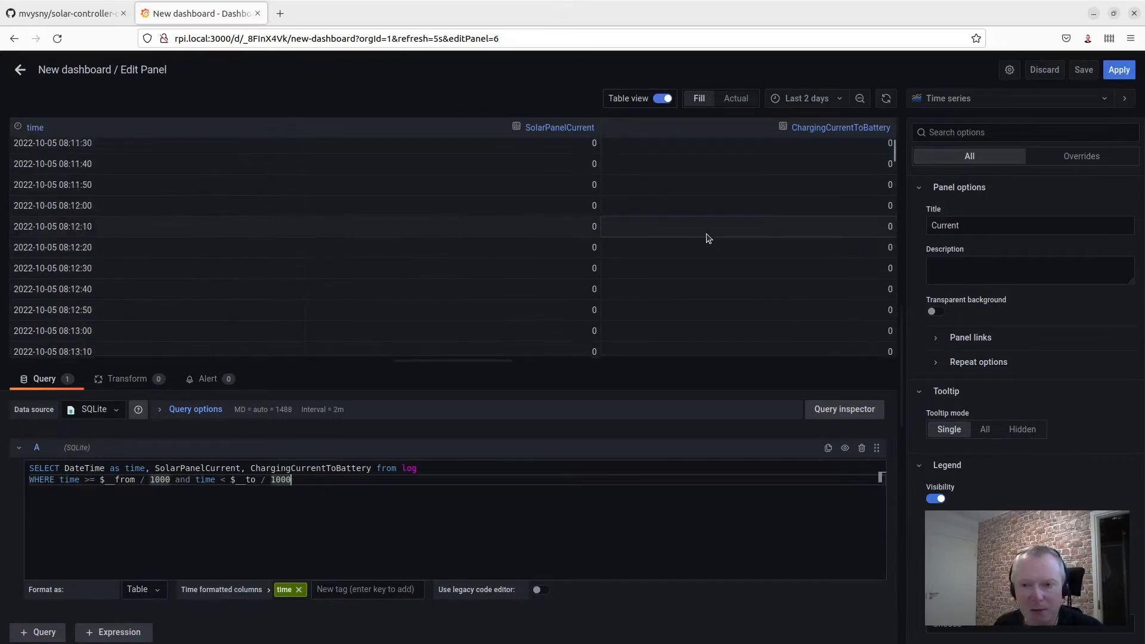
left_click(663, 99)
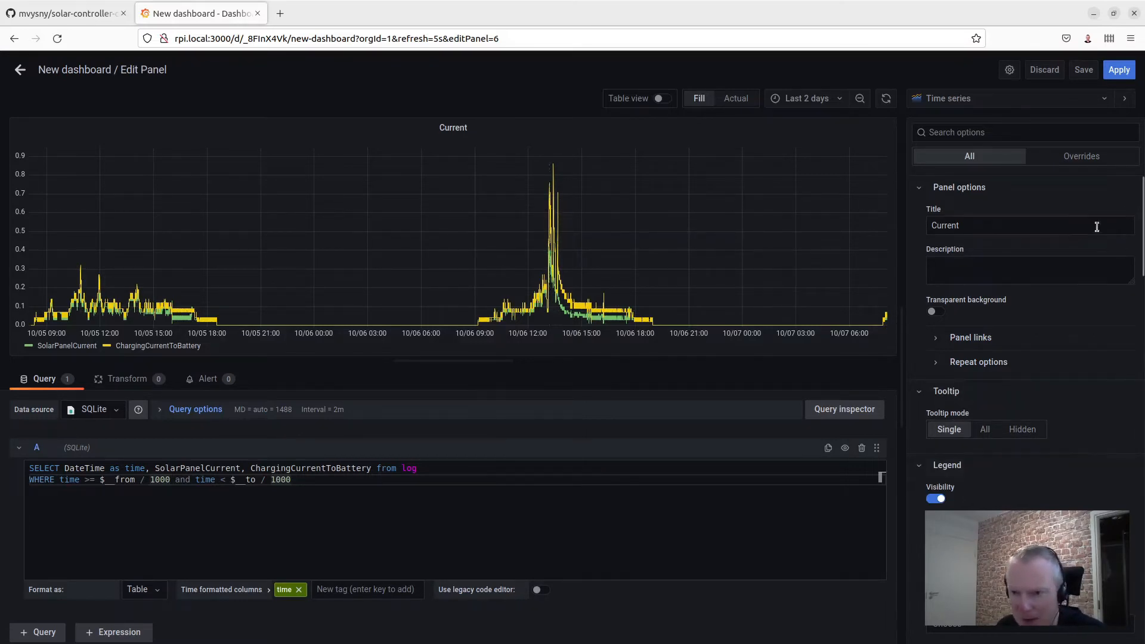
Step: Set the Current panel's unit to Ampere (A) and apply the panel to the dashboard
scroll(1096, 226, "down", 10)
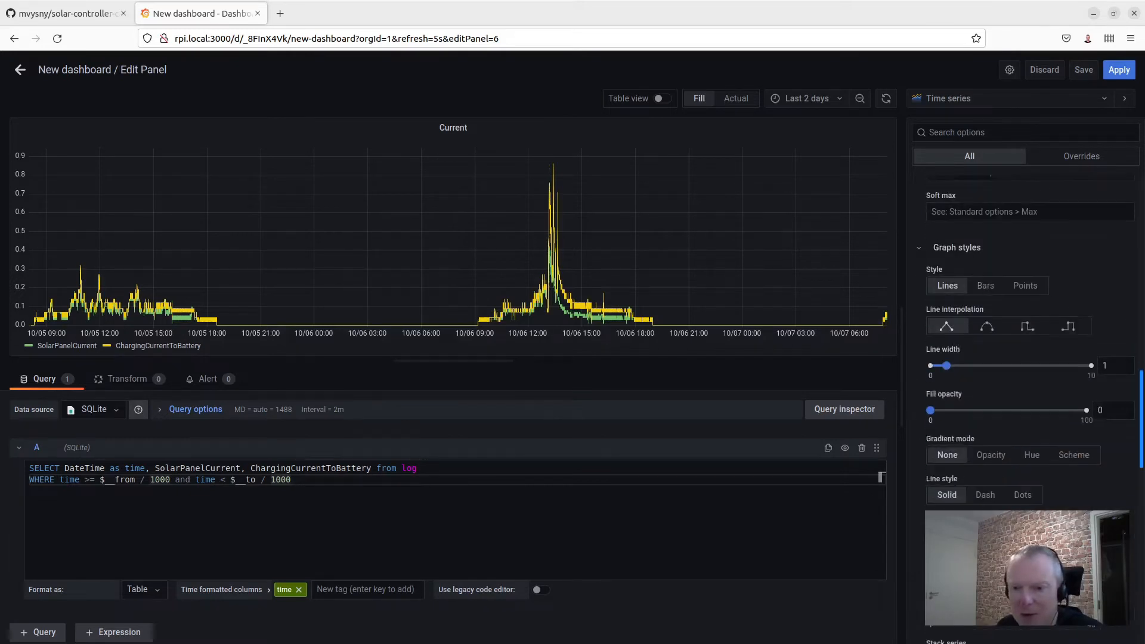
scroll(1049, 388, "down", 7)
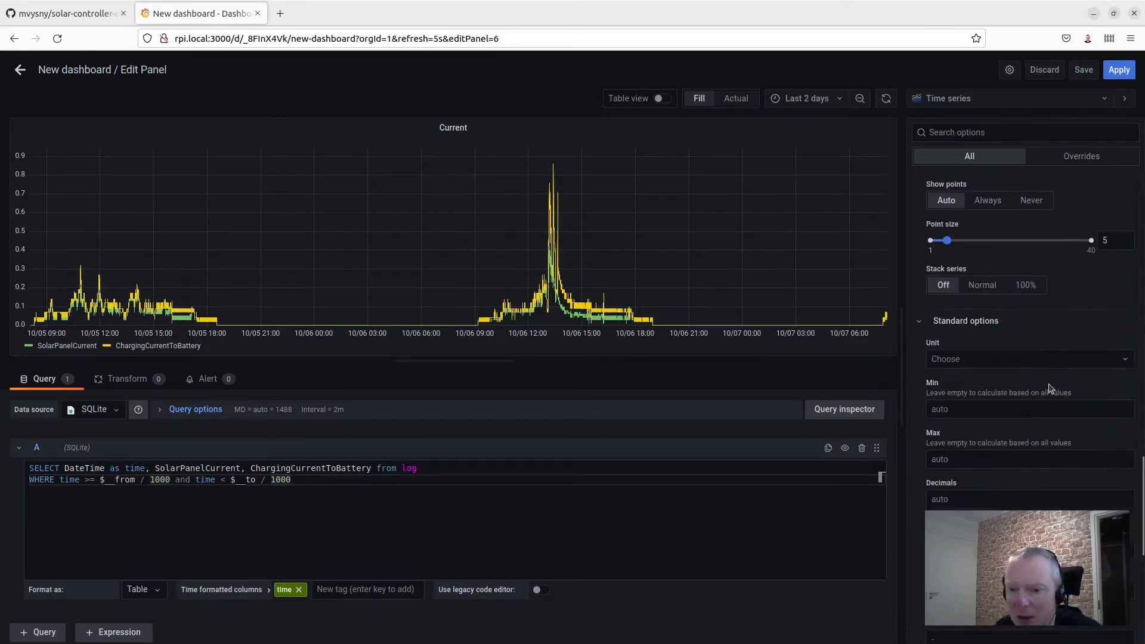
left_click(1026, 358)
type("amp")
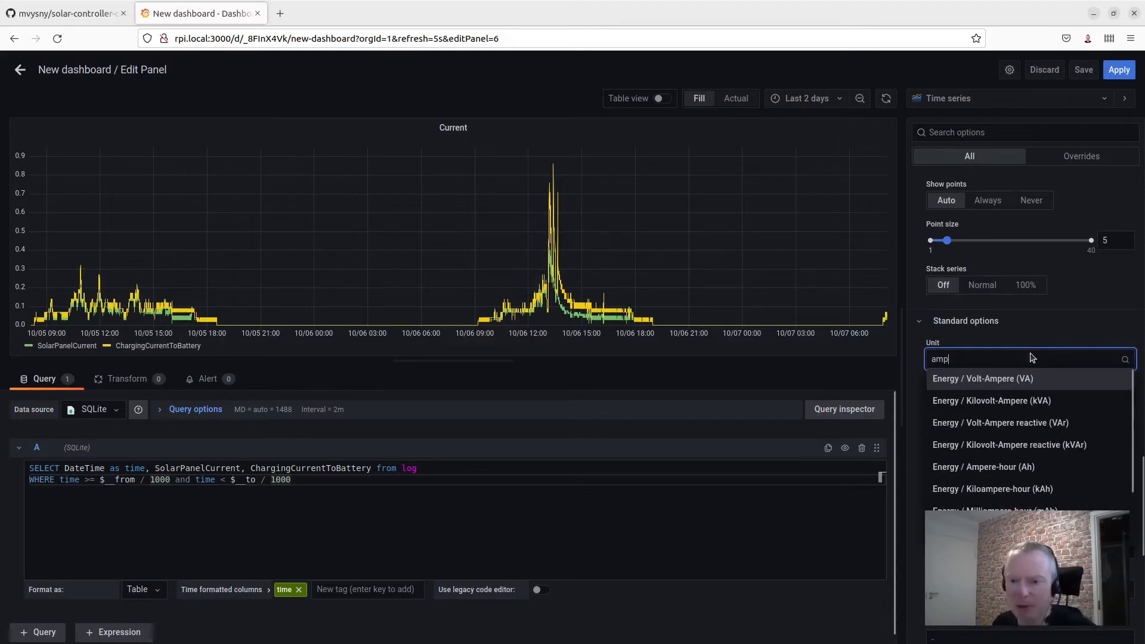
left_click(1014, 533)
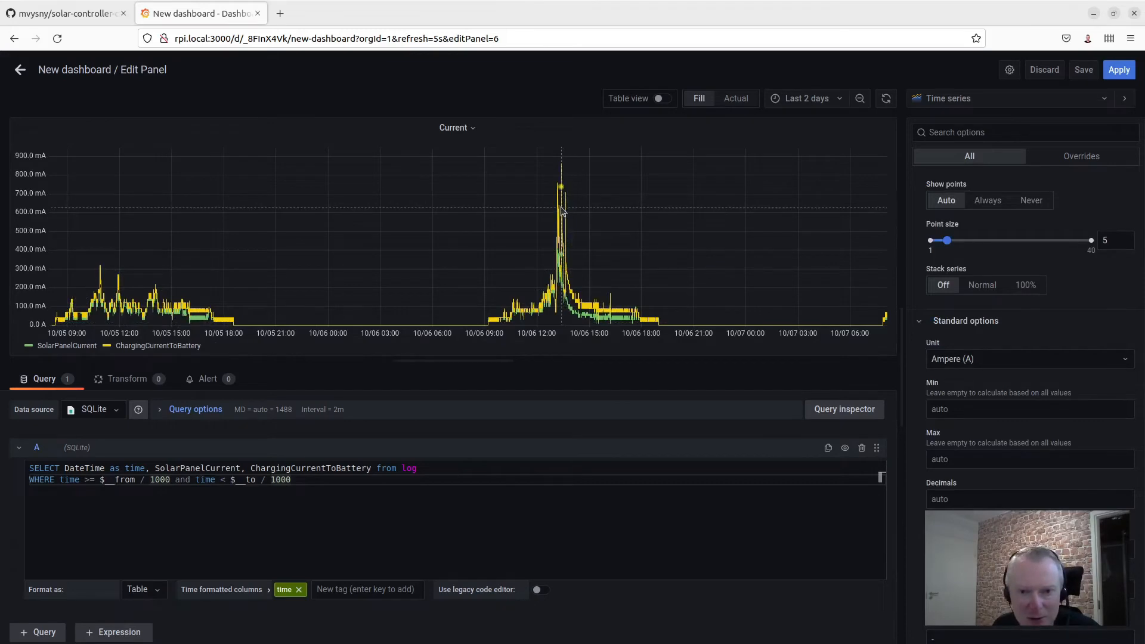
mouse_move(563, 181)
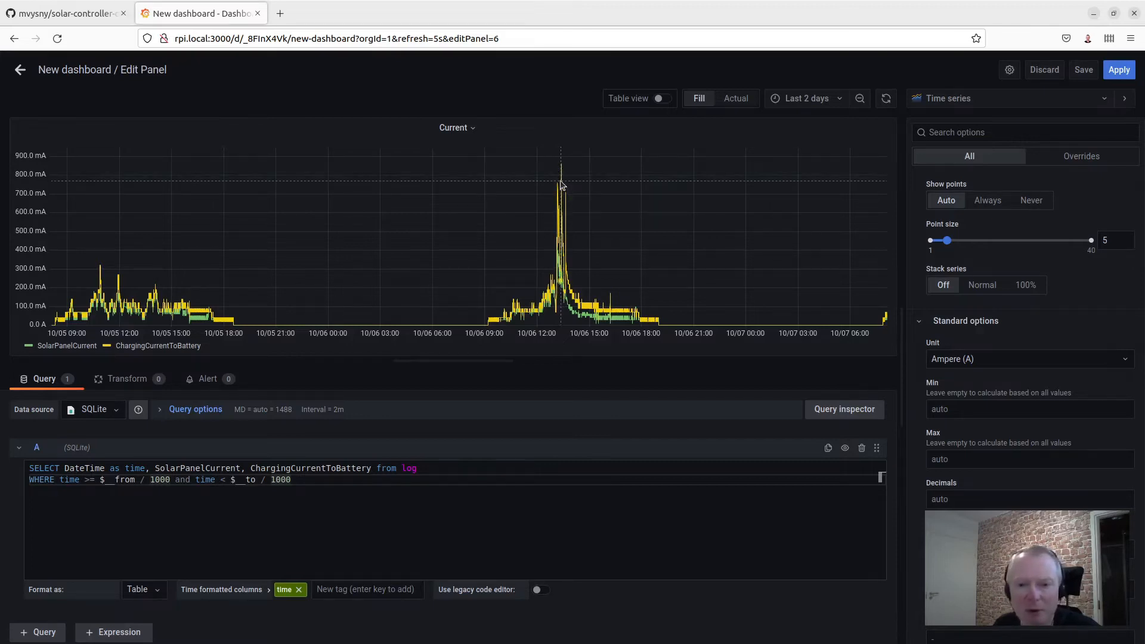
mouse_move(557, 281)
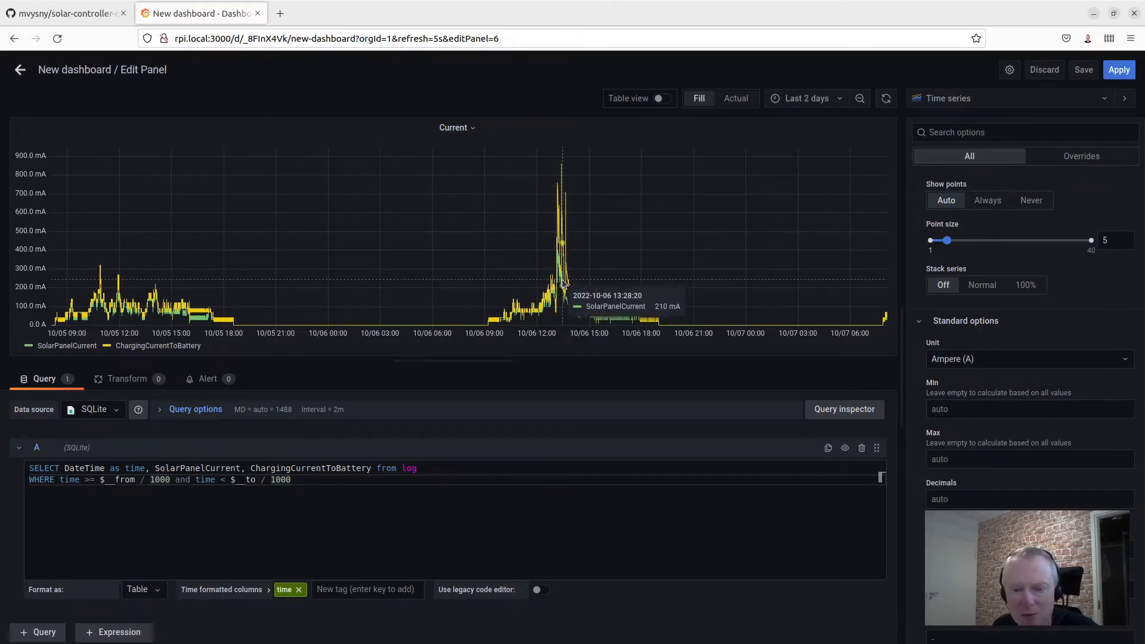
left_click(1105, 70)
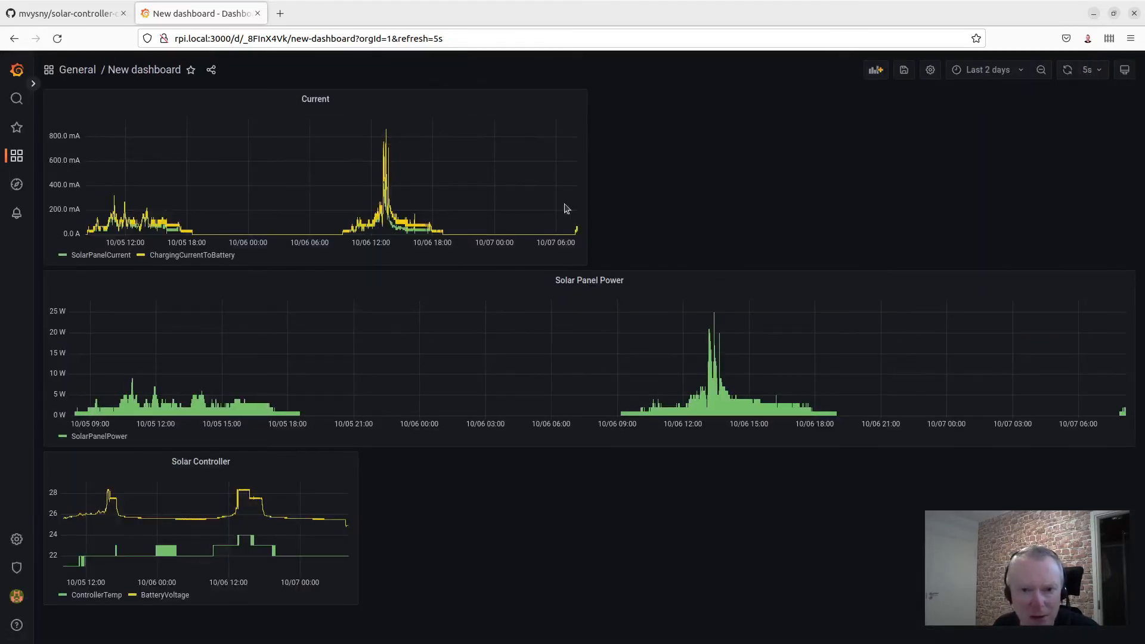
Step: Place the Current panel beside Solar Controller, resize it to match that panel, and save the dashboard
left_click_drag(468, 100, 793, 263)
left_click_drag(899, 441, 692, 444)
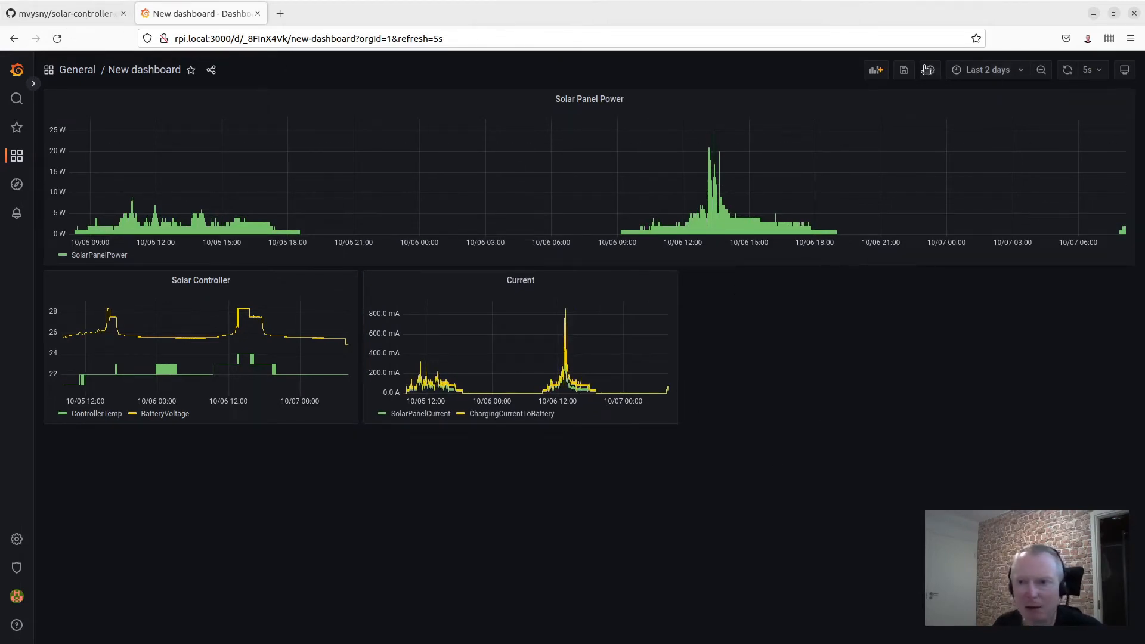
left_click(905, 70)
left_click(770, 234)
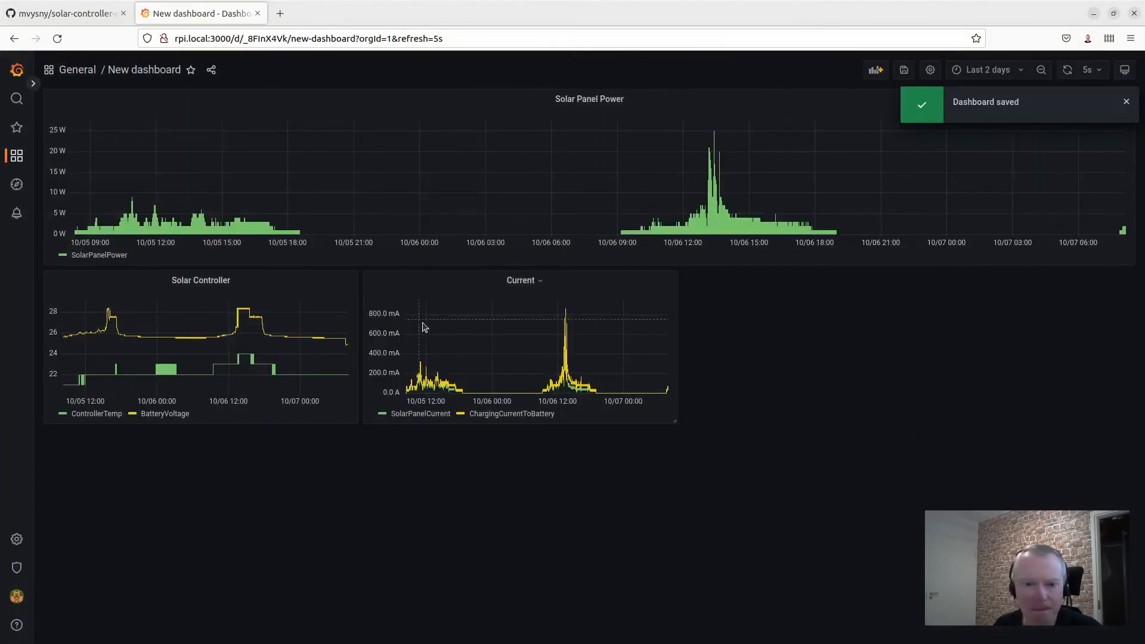
Step: Open the Renogy Sqlite dashboard and examine its Solar Array voltage, extending the time range to the last 24 hours
left_click(16, 159)
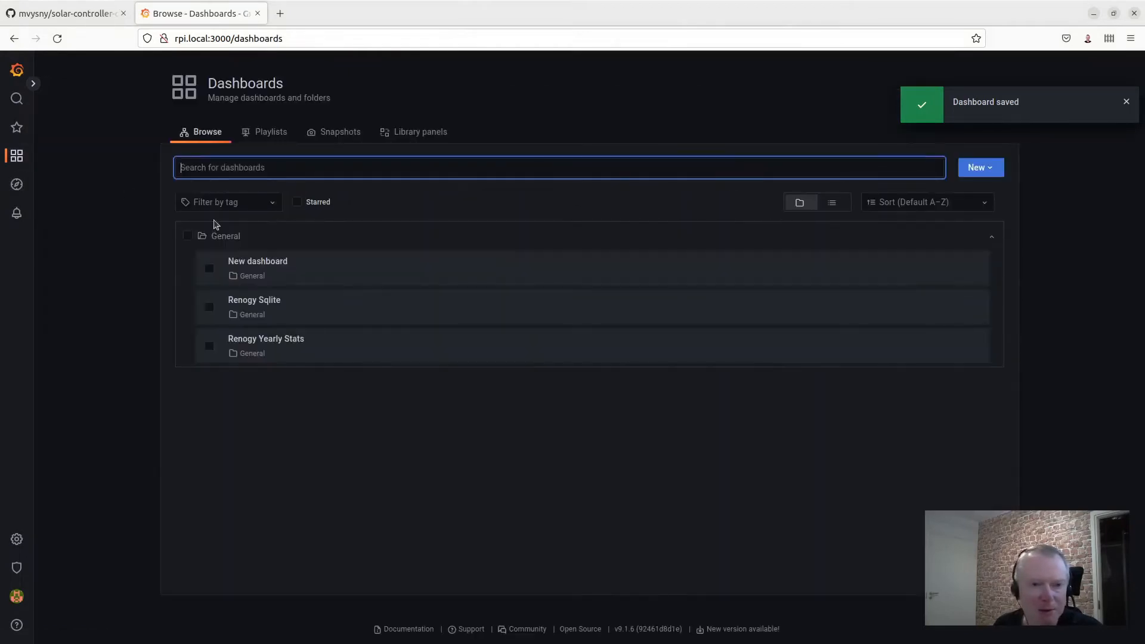
left_click(258, 305)
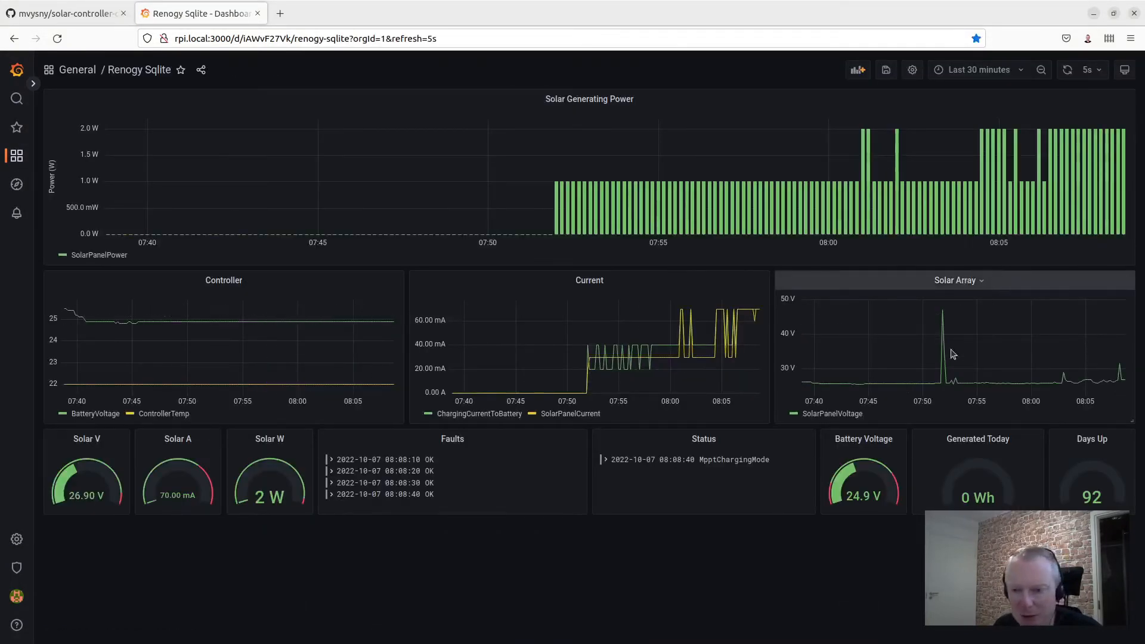
left_click(983, 287)
left_click(882, 328)
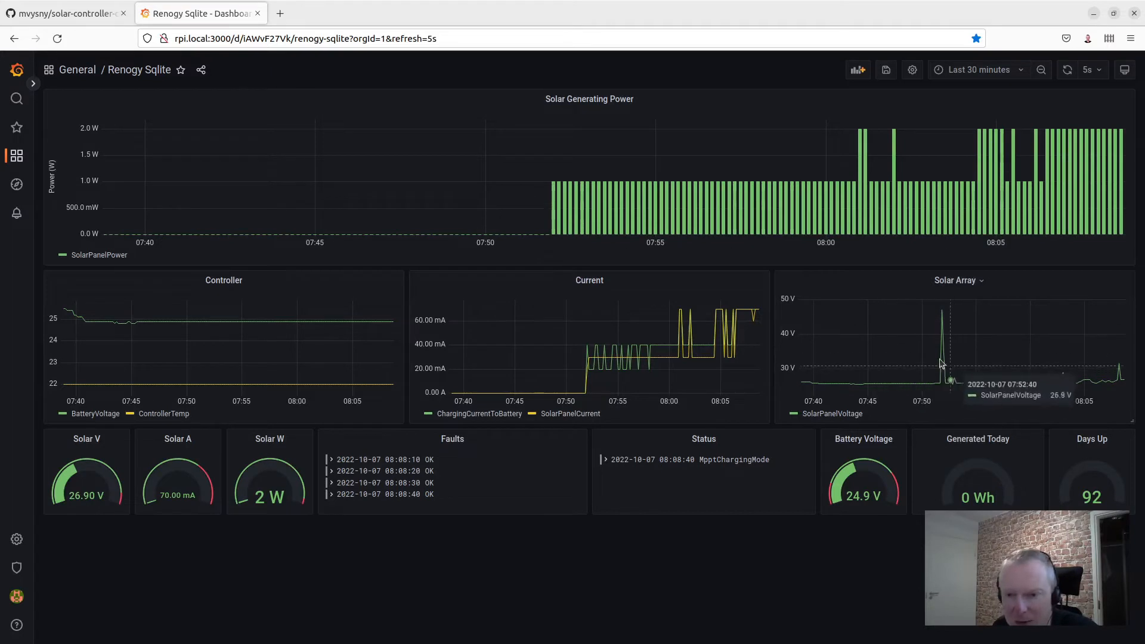
mouse_move(944, 348)
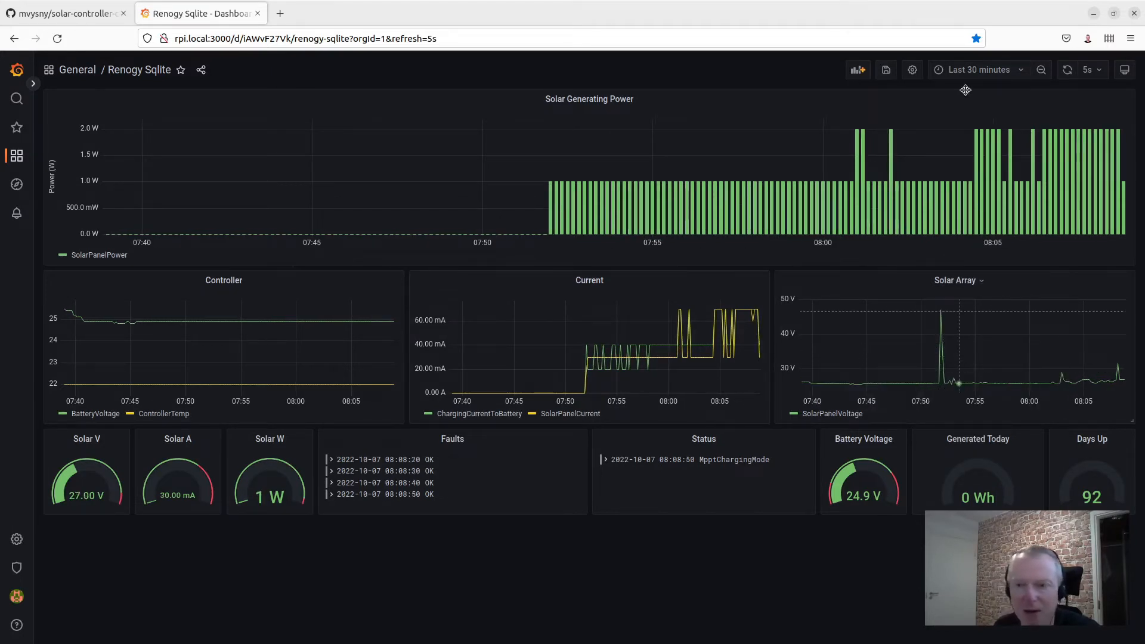
left_click(978, 70)
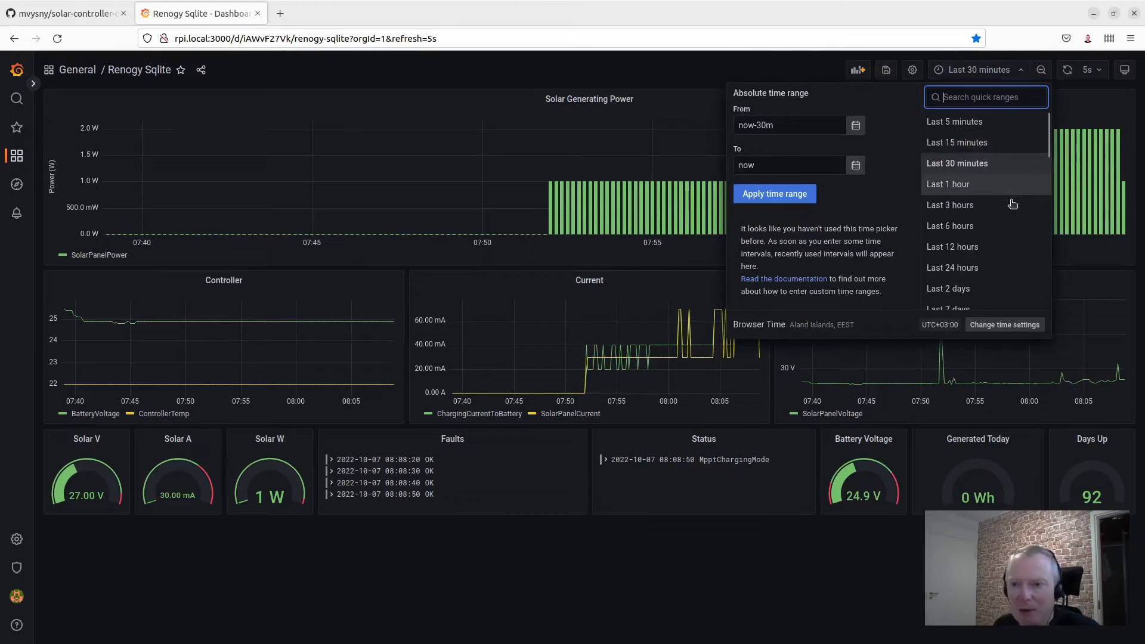
left_click(962, 273)
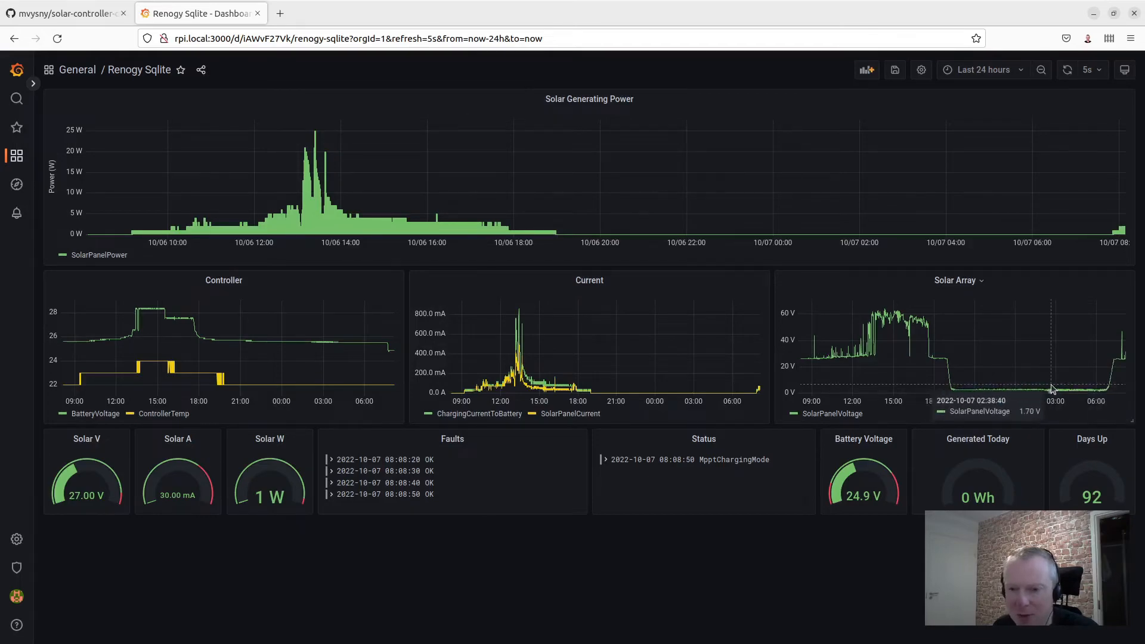
Step: Review the ChargingState values and their meanings in the README, glancing back at the Renogy Sqlite dashboard
left_click(59, 12)
scroll(465, 371, "down", 15)
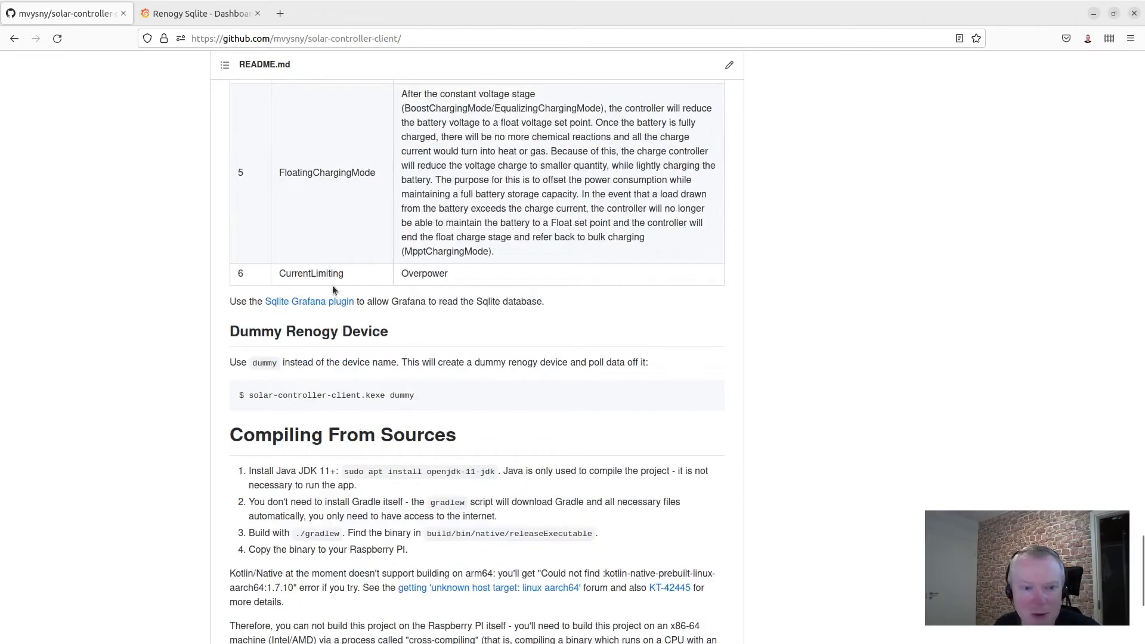
scroll(404, 328, "up", 2)
scroll(417, 322, "up", 8)
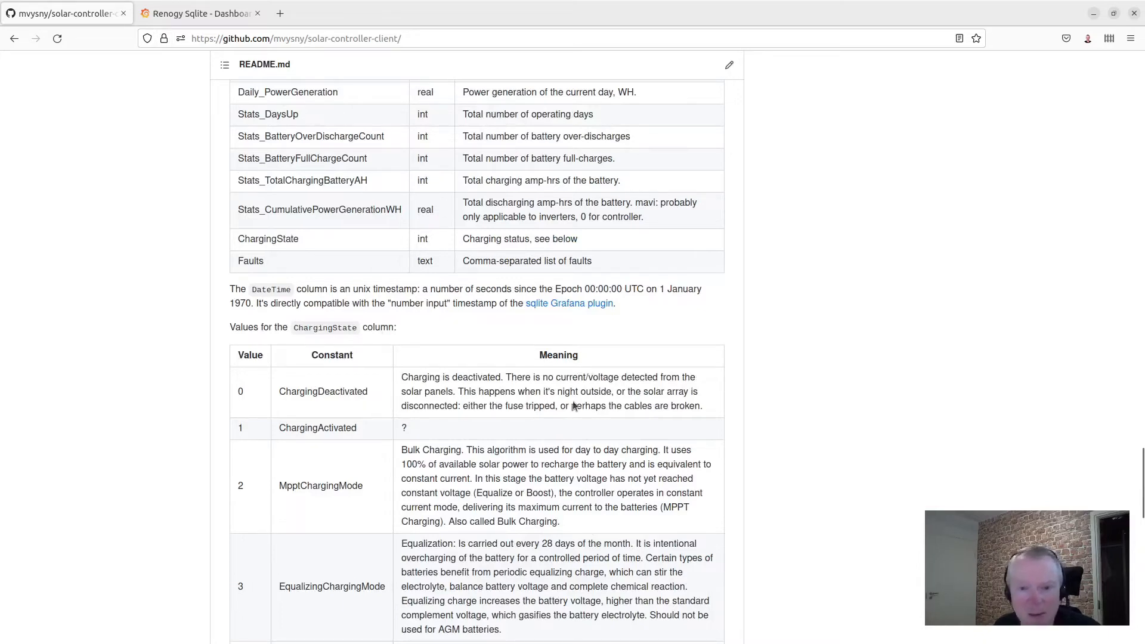
left_click(196, 16)
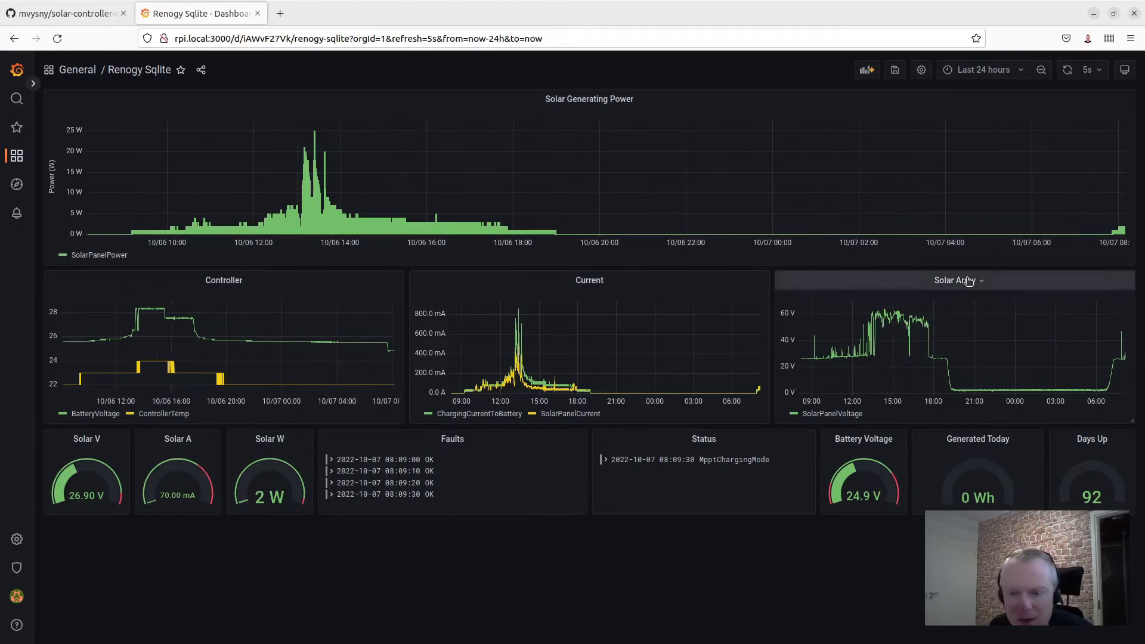
left_click(58, 17)
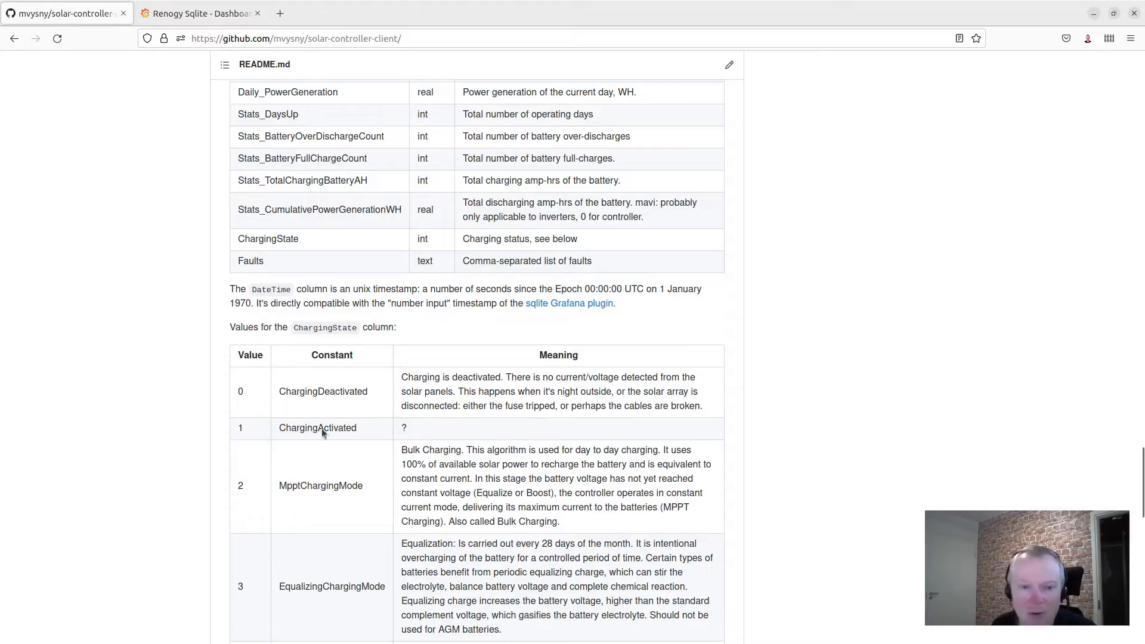
Step: Look up the SolarPanelVoltage column in the README's log table description and open the dashboard named New dashboard in Grafana
scroll(378, 421, "up", 10)
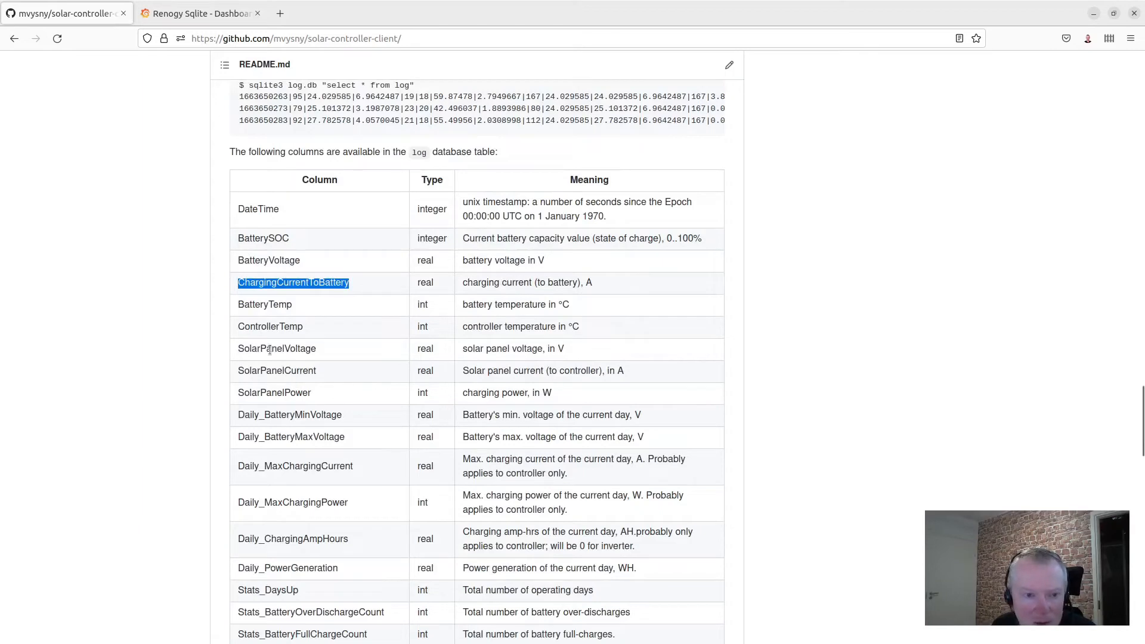
double_click(270, 350)
left_click(179, 13)
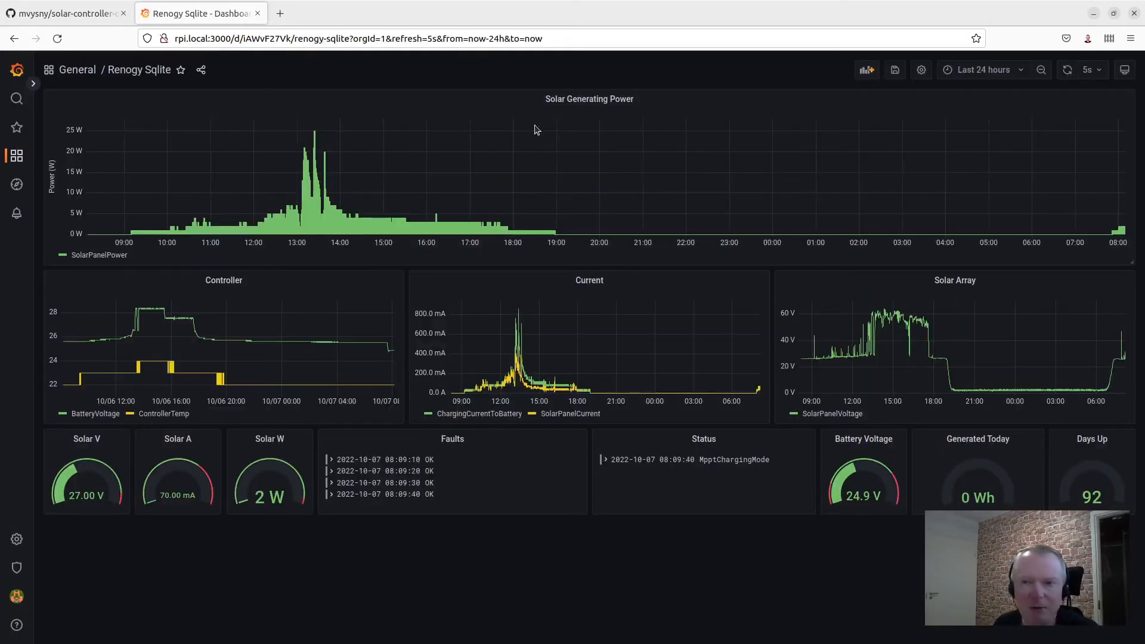
mouse_move(17, 156)
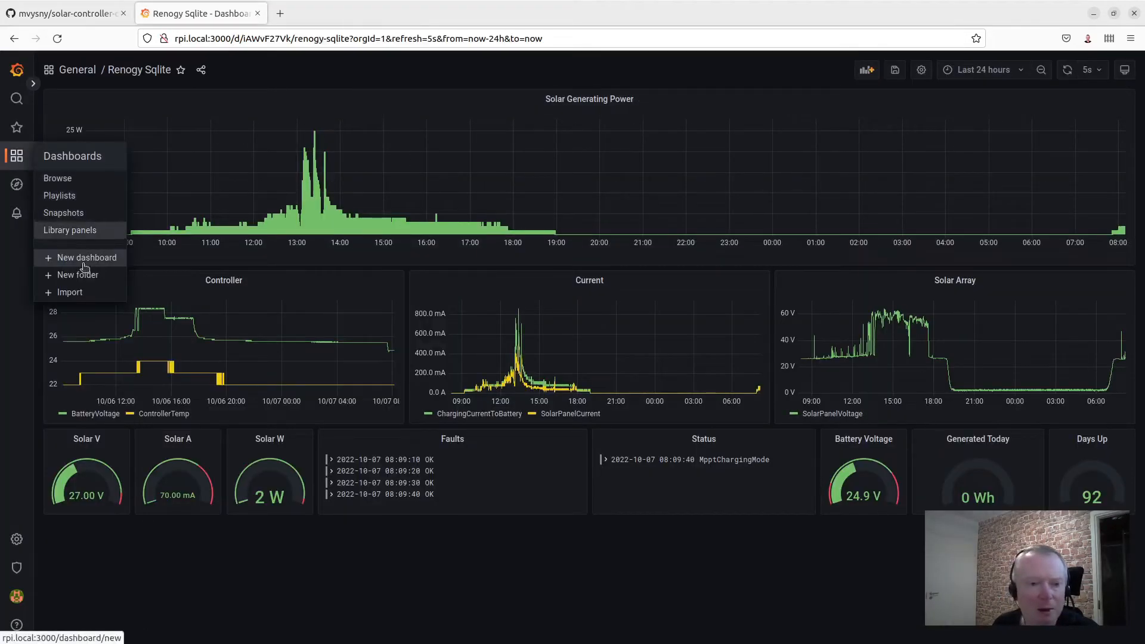
left_click(57, 178)
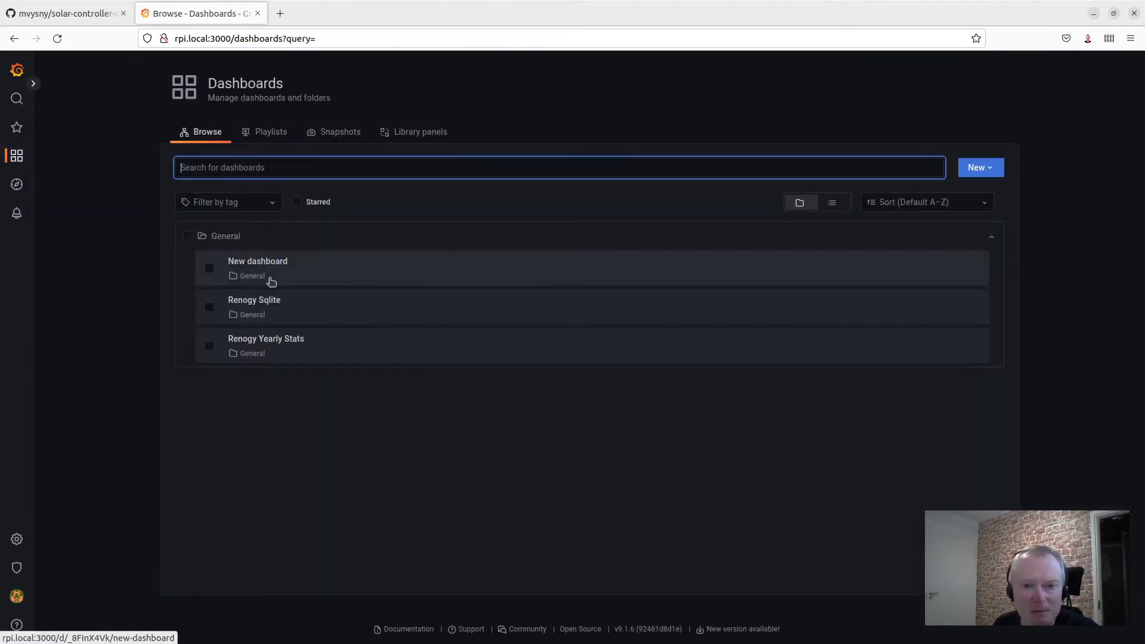
left_click(259, 262)
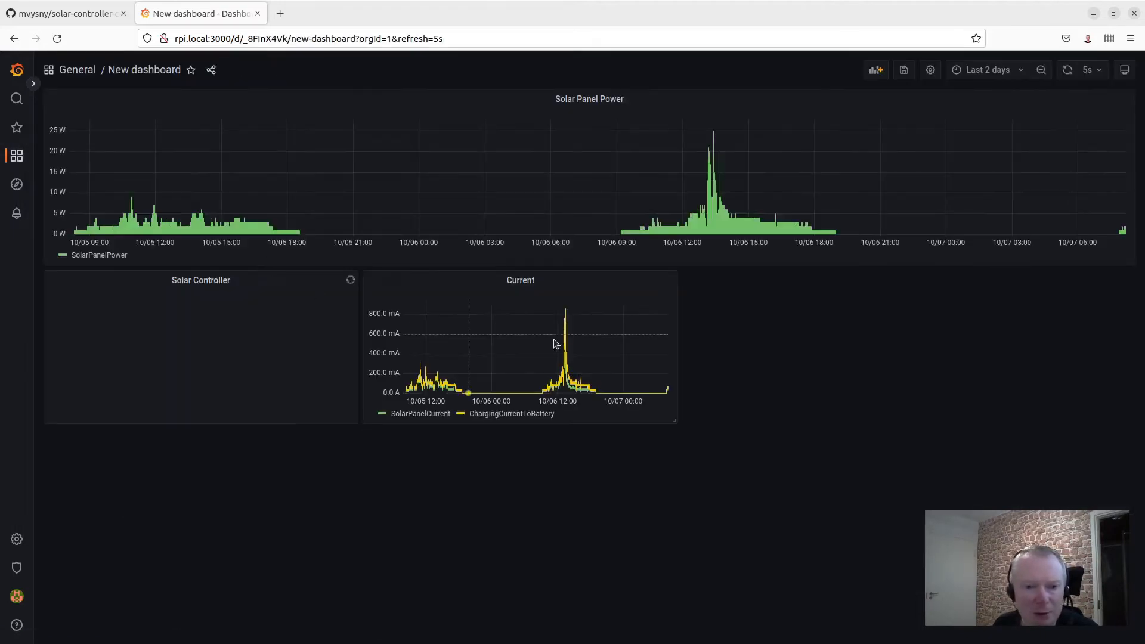
Step: Add a new panel to the dashboard and title it "Solar Panel Voltage"
left_click(875, 69)
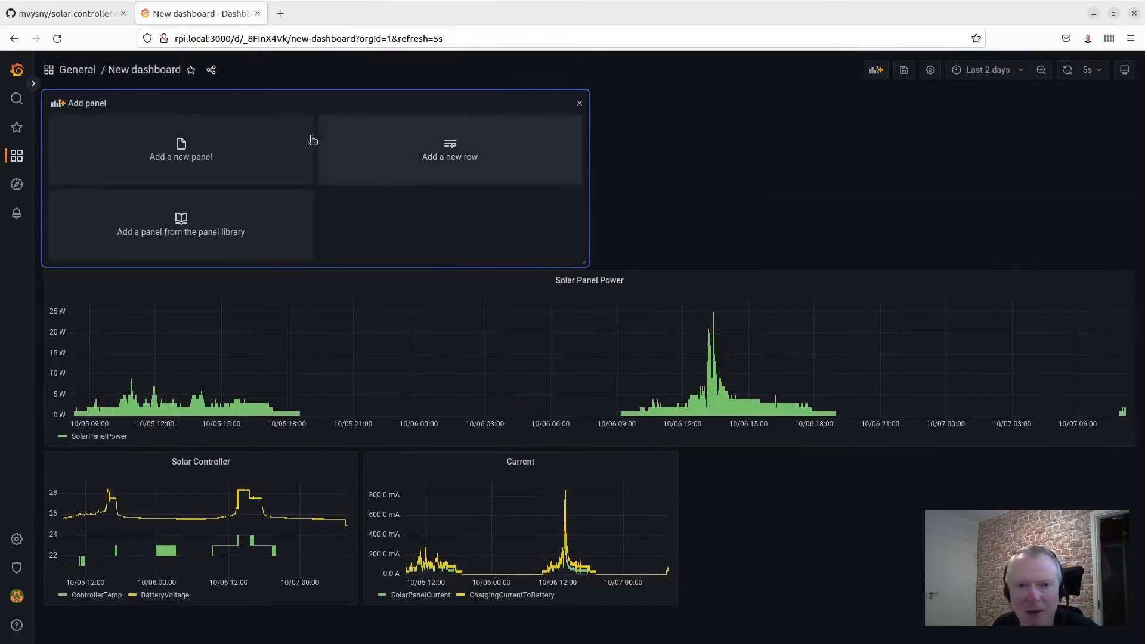
left_click(266, 169)
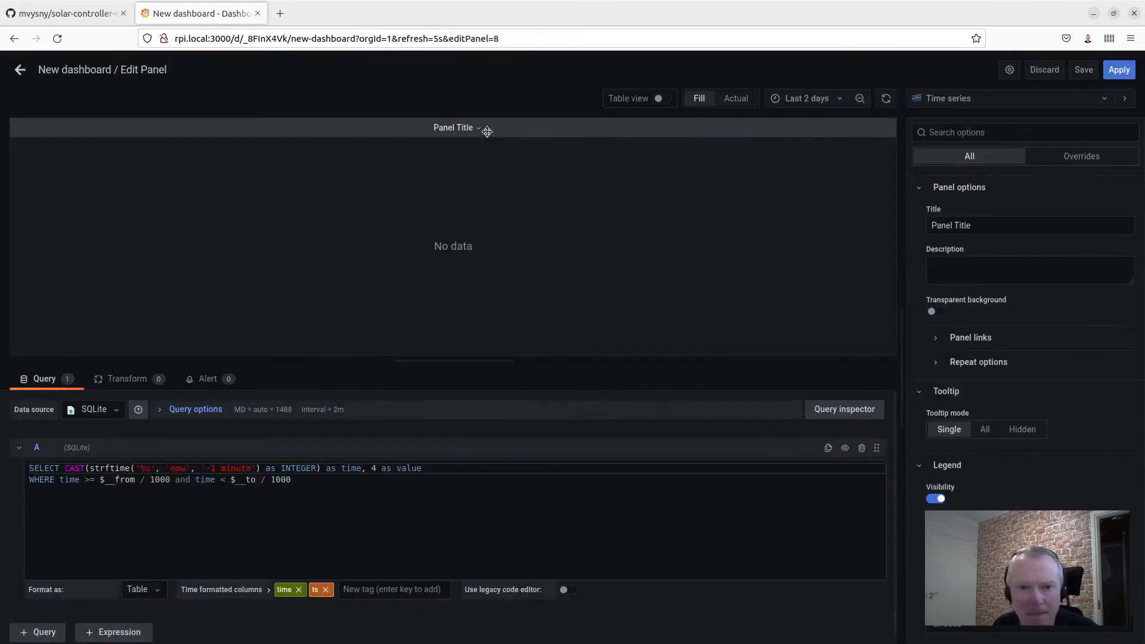
triple_click(993, 229)
type("Solar")
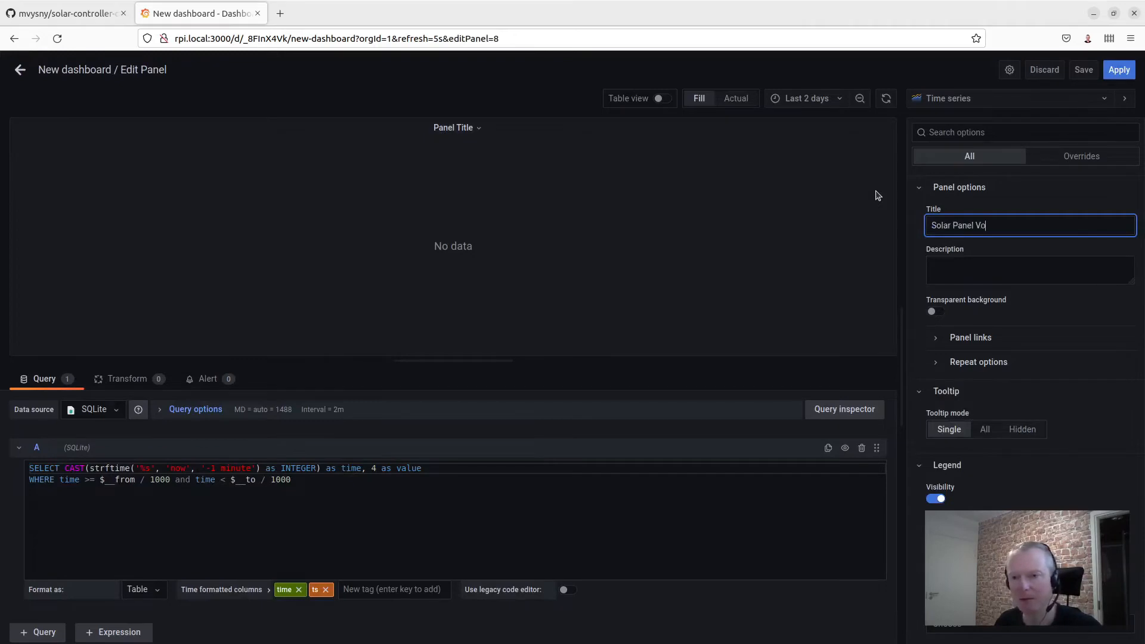
type(" Panel Voltage")
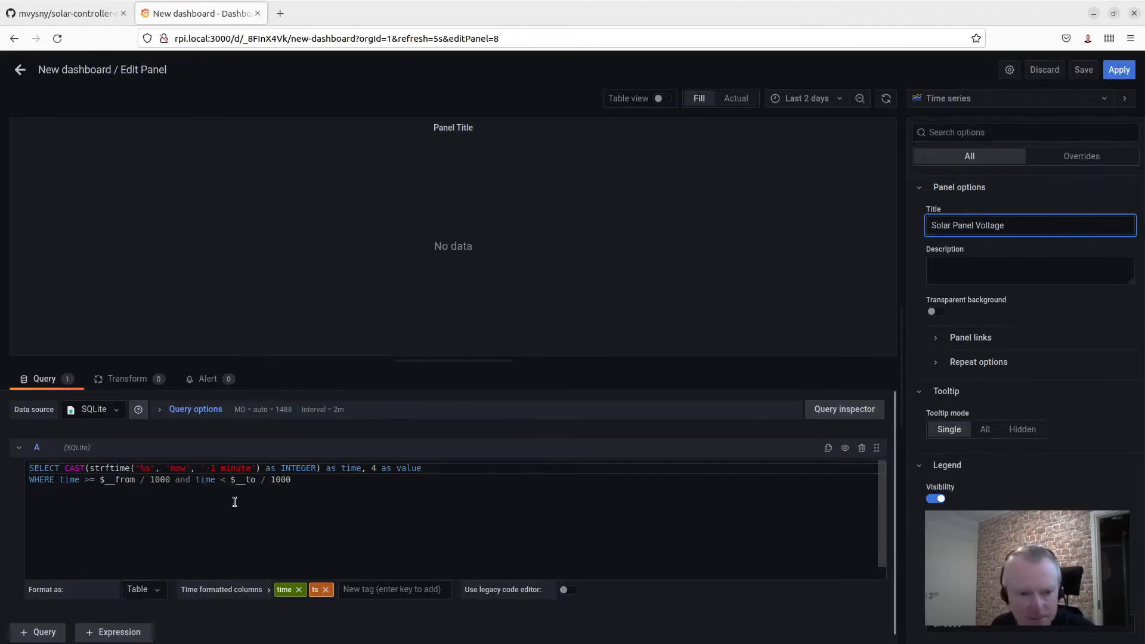
Step: Select DateTime as time in the panel's query instead of the sample time expression, and remove the sample value column
left_click(65, 468)
key("shift+End")
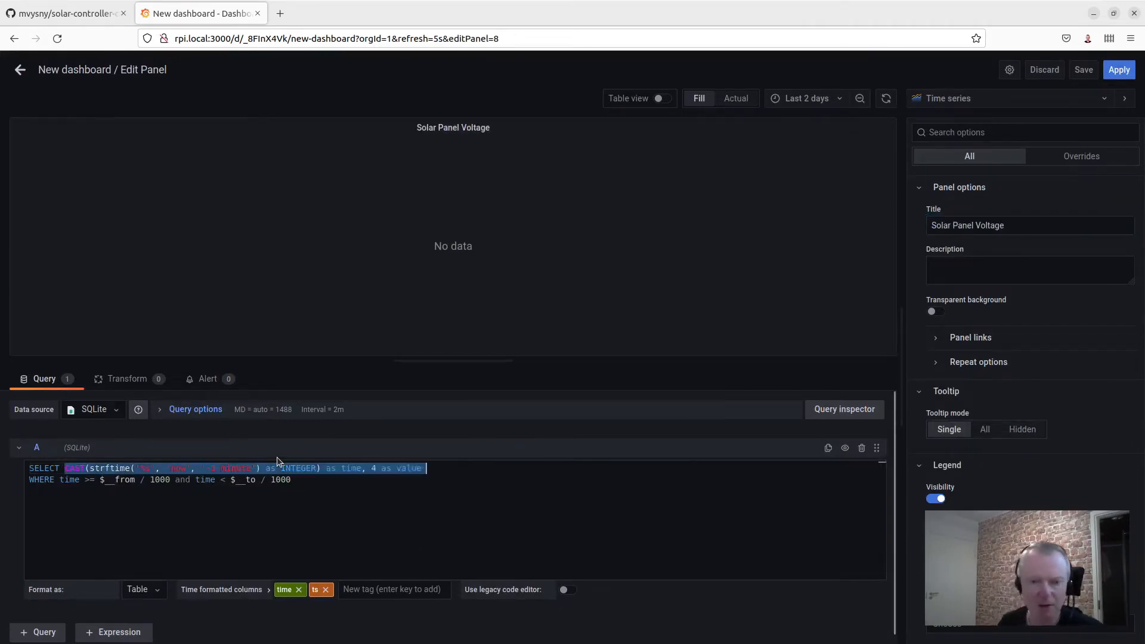
key("ctrl+shift+Left")
key("ctrl+shift+Left")
key("ctrl+shift+Left")
key("ctrl+shift+Left")
key("ctrl+shift+Left")
key("ctrl+shift+Left")
type("DateTime")
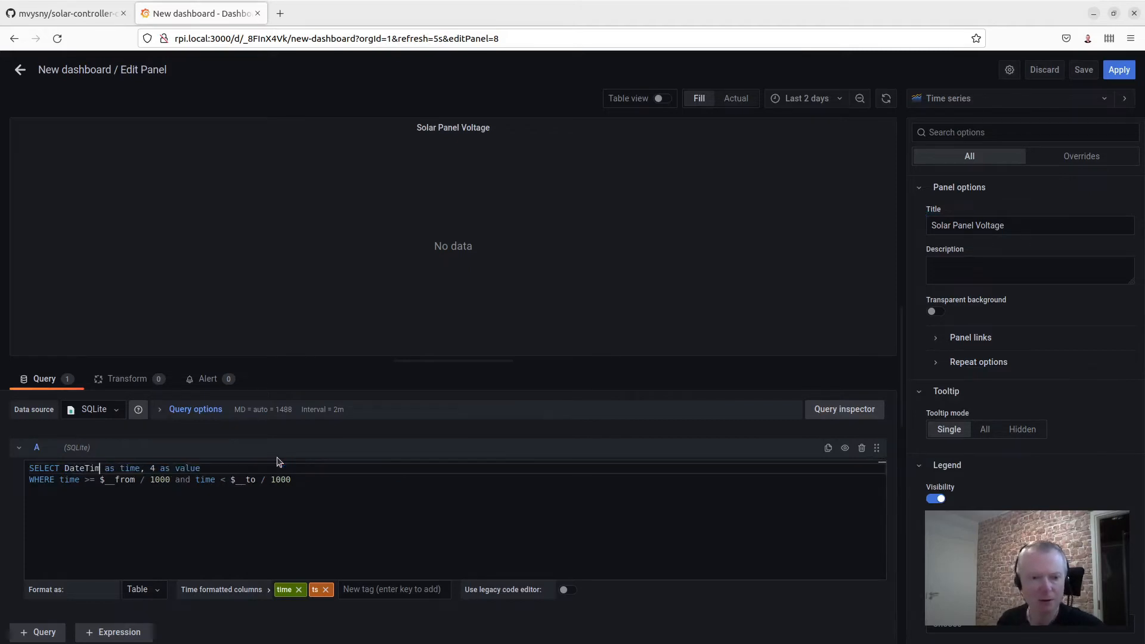
key("shift+End")
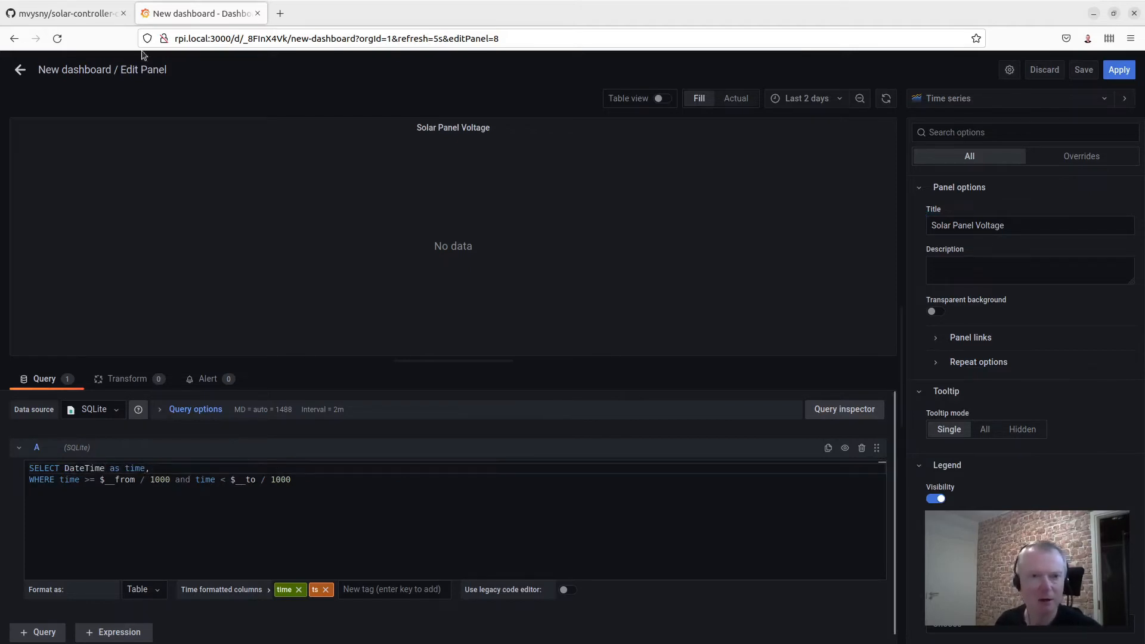
Step: Complete the query by selecting the README's SolarPanelVoltage column from log, and remove ts from the time formatted columns
left_click(66, 13)
double_click(285, 351)
key("ctrl+c")
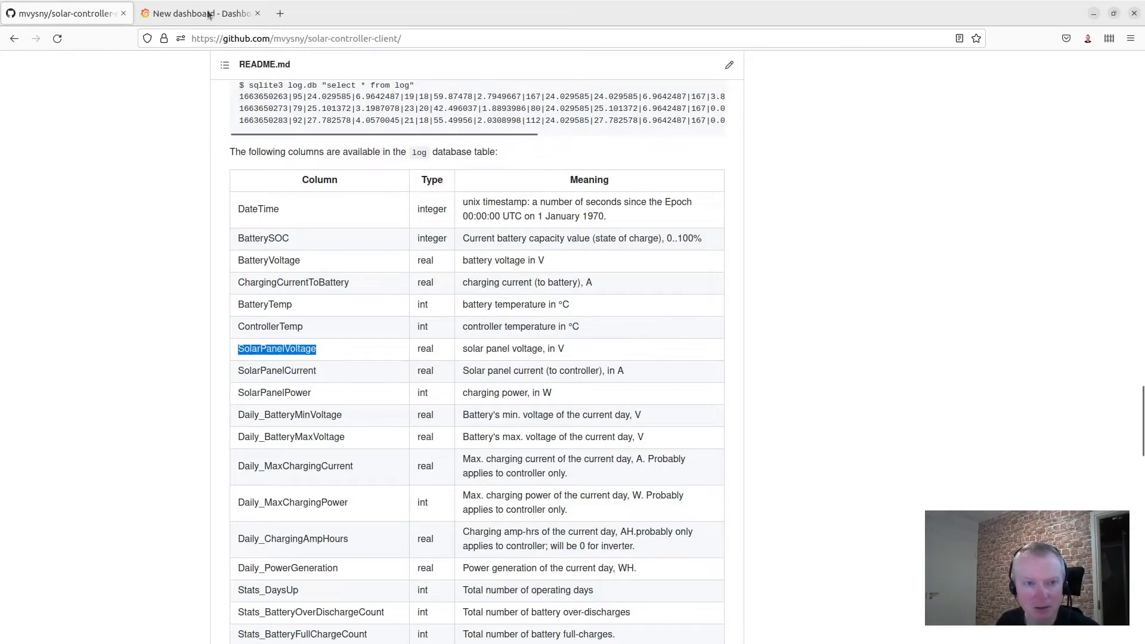
left_click(201, 14)
key("ctrl+v")
type("f")
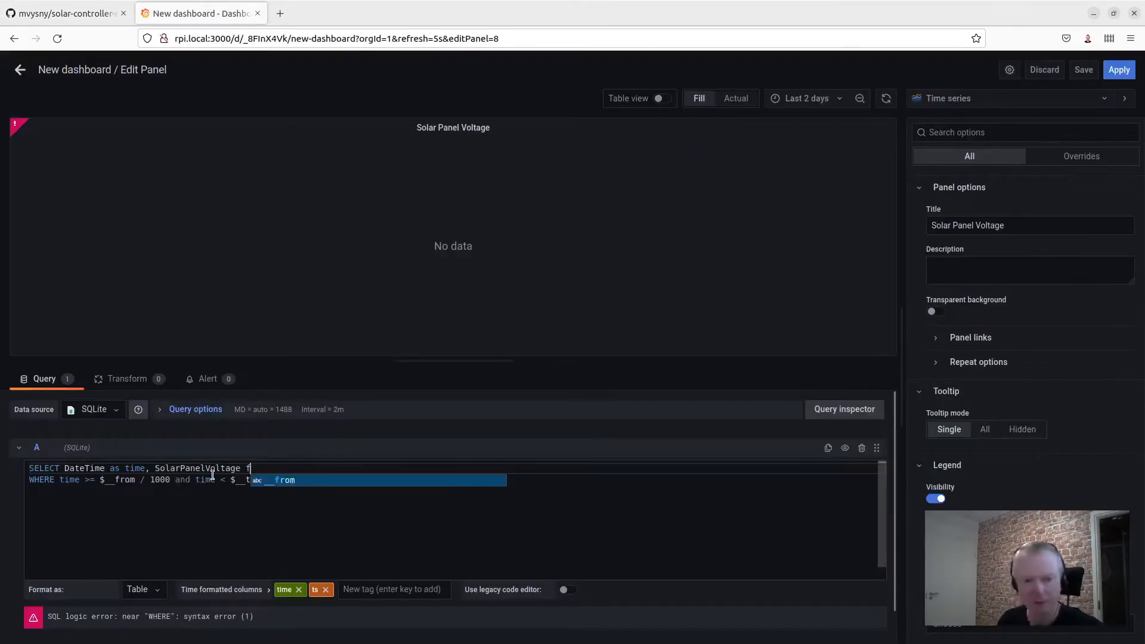
type("rom log")
left_click(366, 525)
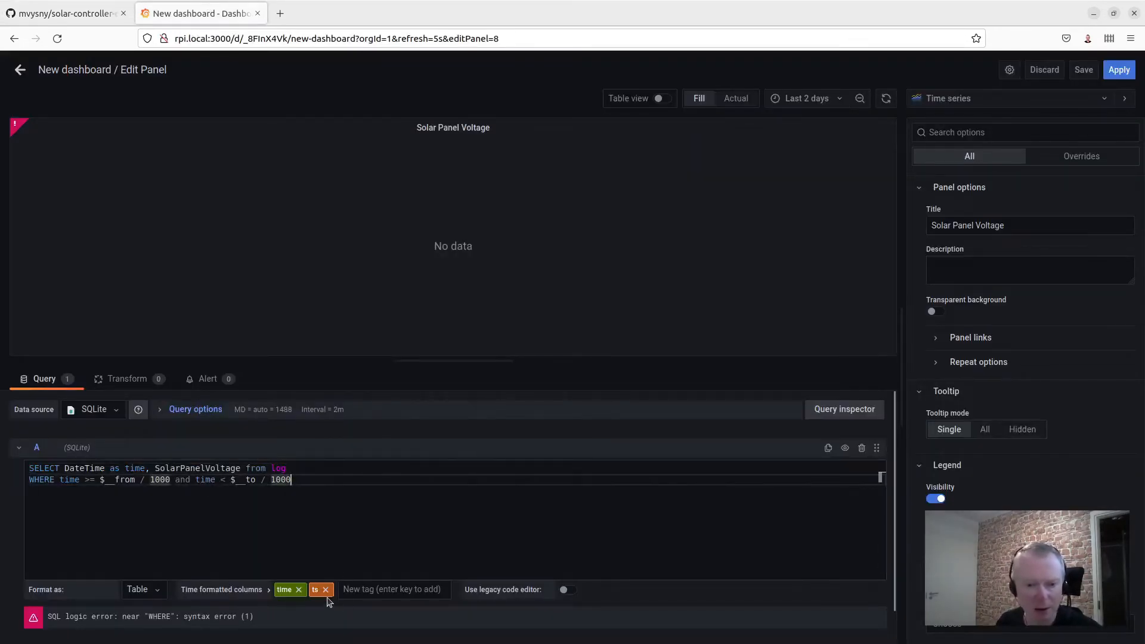
left_click(326, 590)
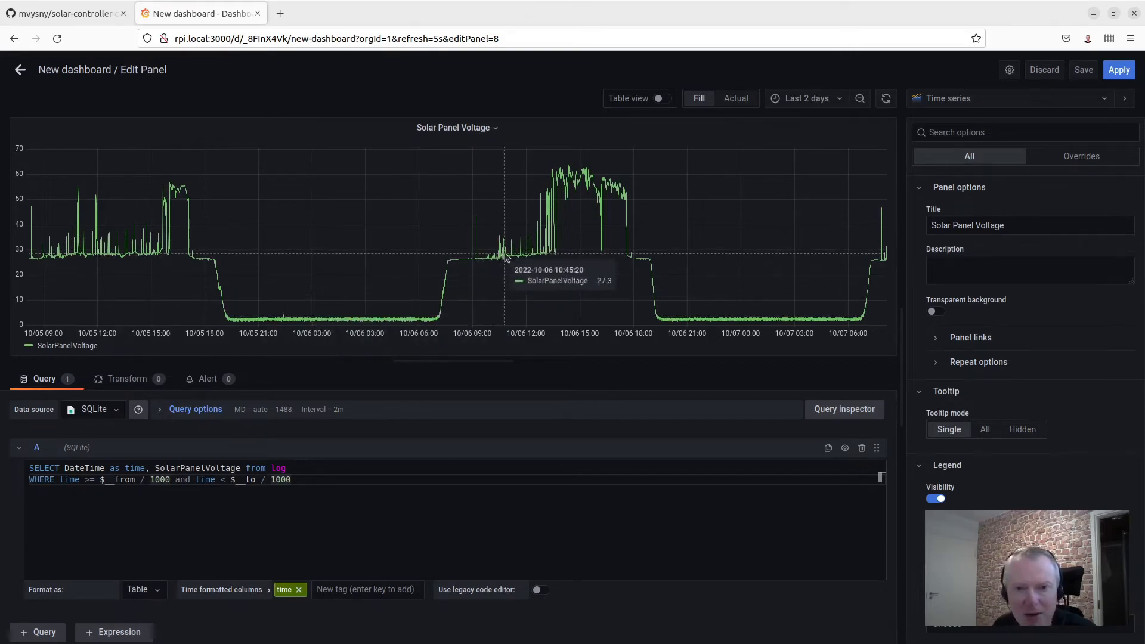
right_click(581, 175)
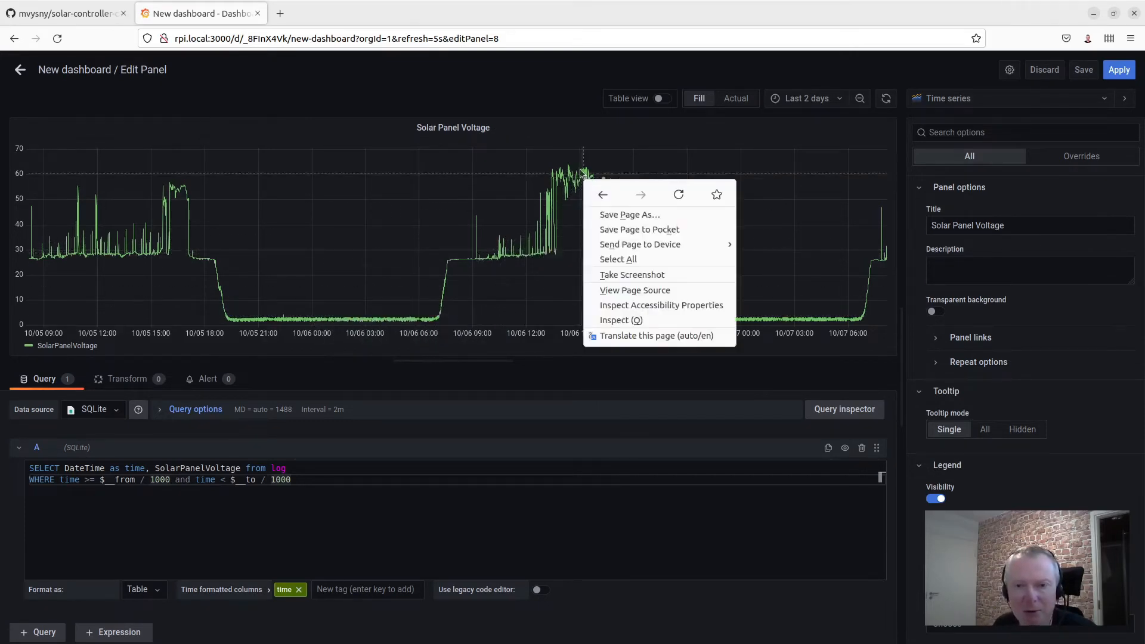
left_click(582, 173)
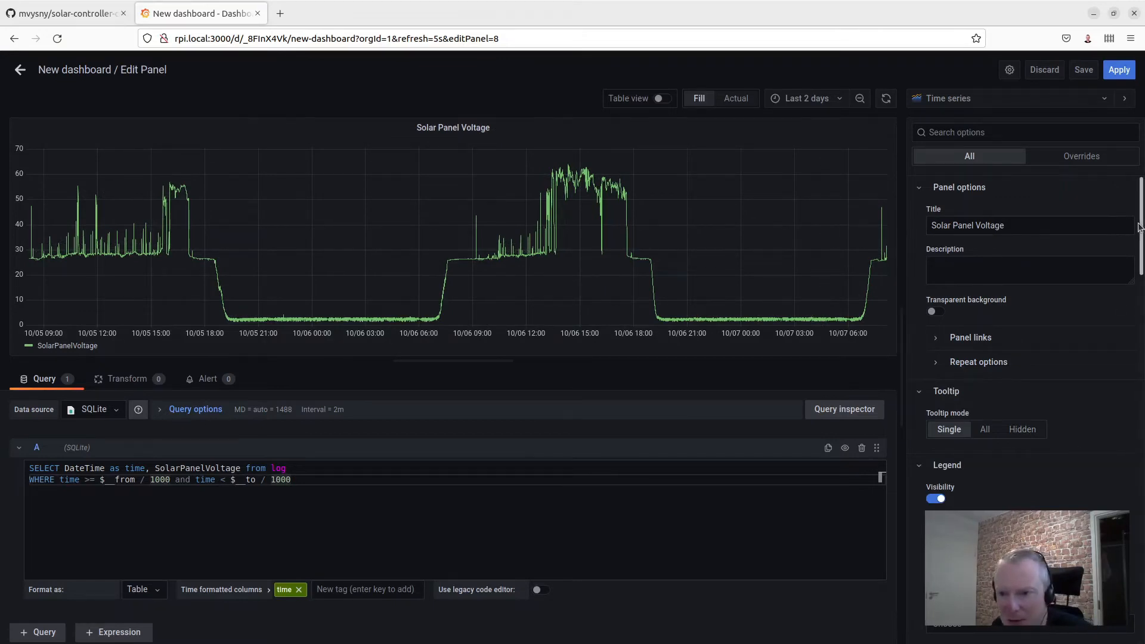
Step: Bring up the Solar Panel Voltage panel's display options beyond the legend settings
scroll(1142, 230, "down", 10)
scroll(1117, 484, "down", 10)
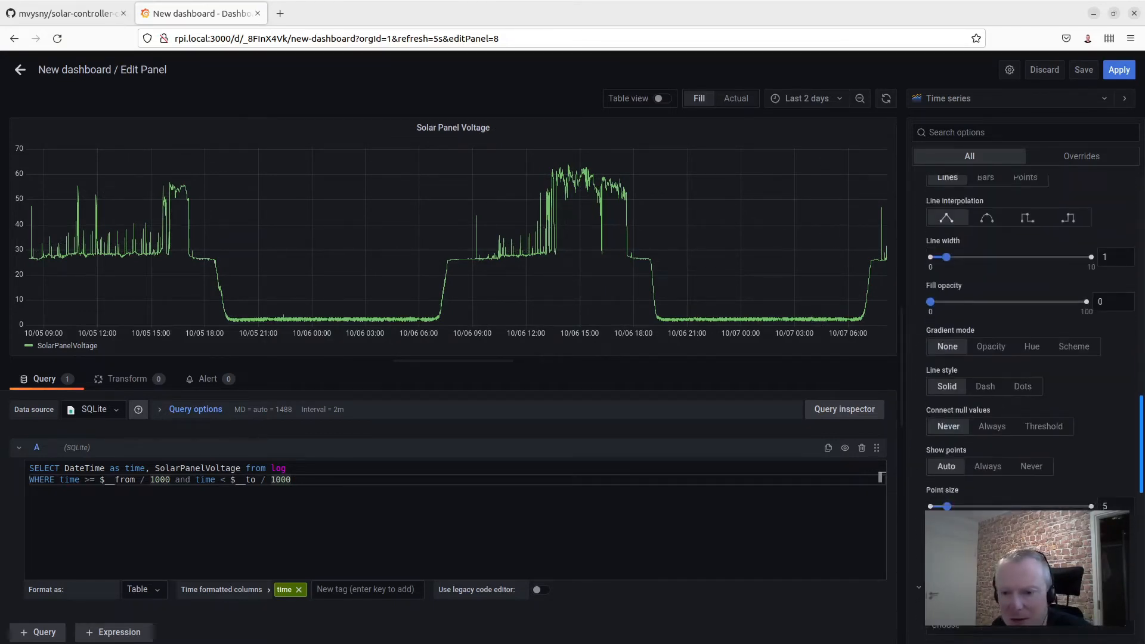
Step: Set the Solar Panel Voltage panel's unit to Volt (V) and apply the panel changes to the dashboard
left_click(979, 440)
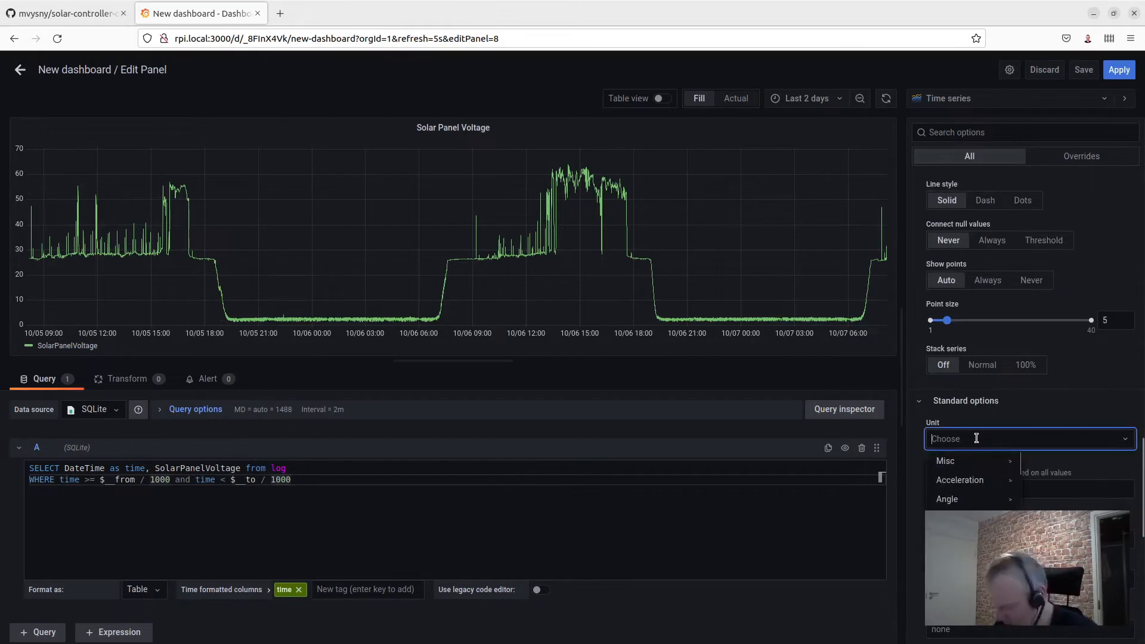
type("volts")
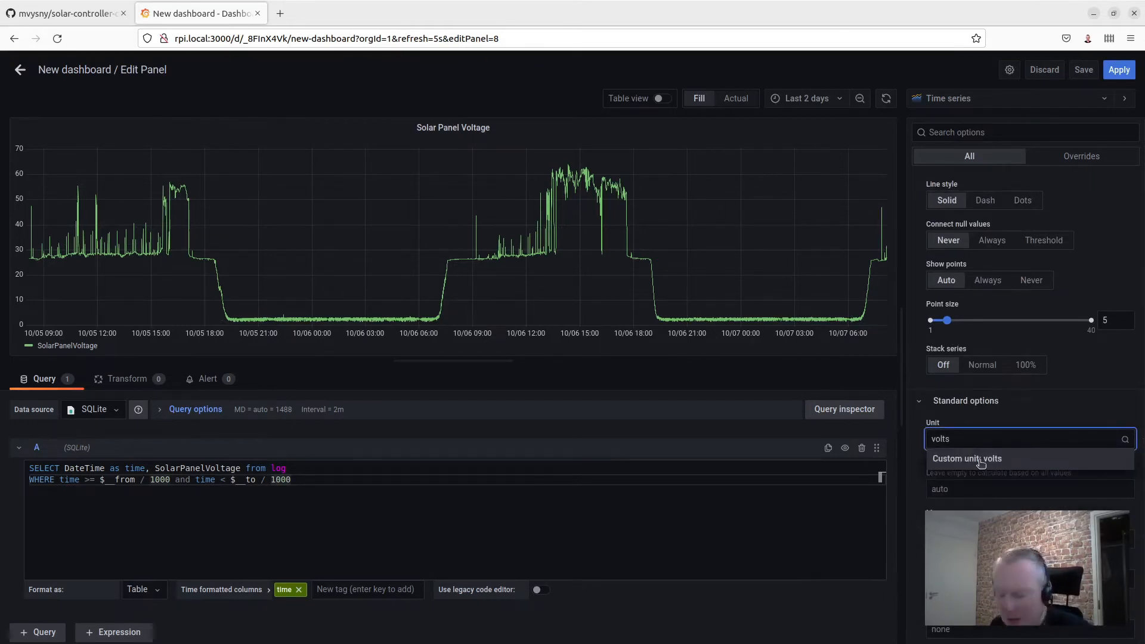
key("BackSpace")
key("Return")
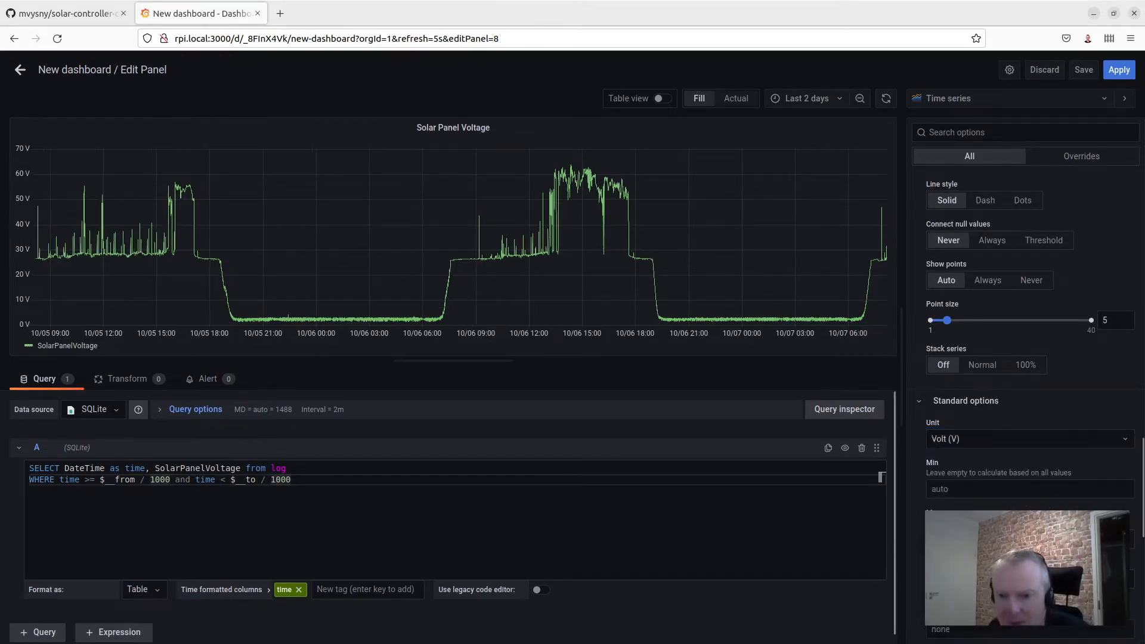
left_click(1119, 72)
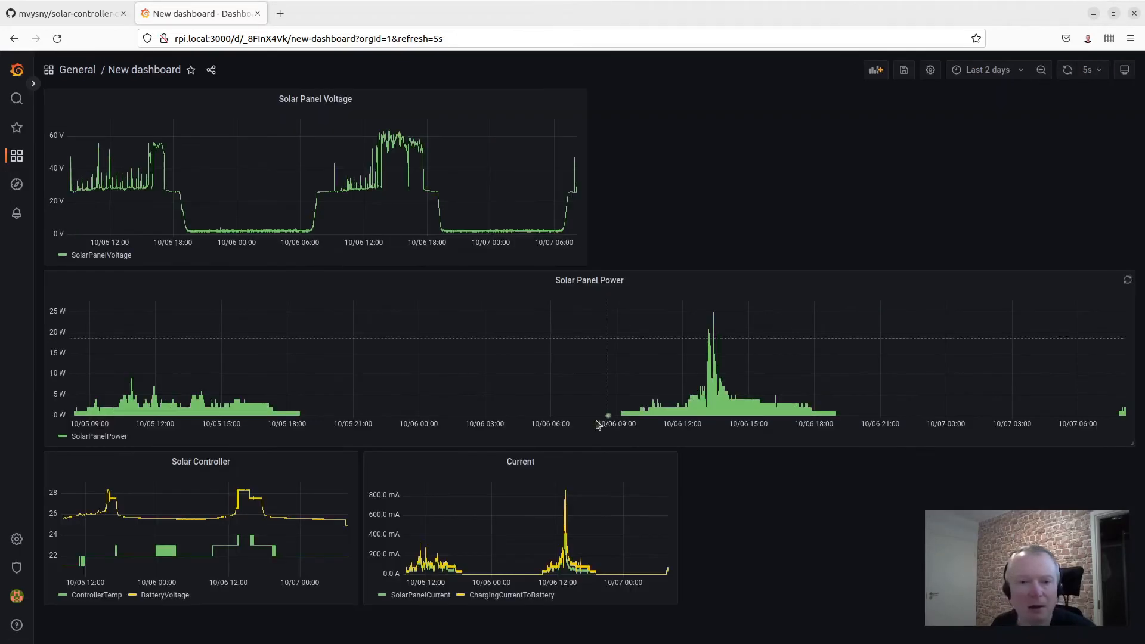
Step: Move the Solar Panel Voltage panel beside the Current panel and resize it to fill the rest of that row
left_click_drag(445, 108, 906, 408)
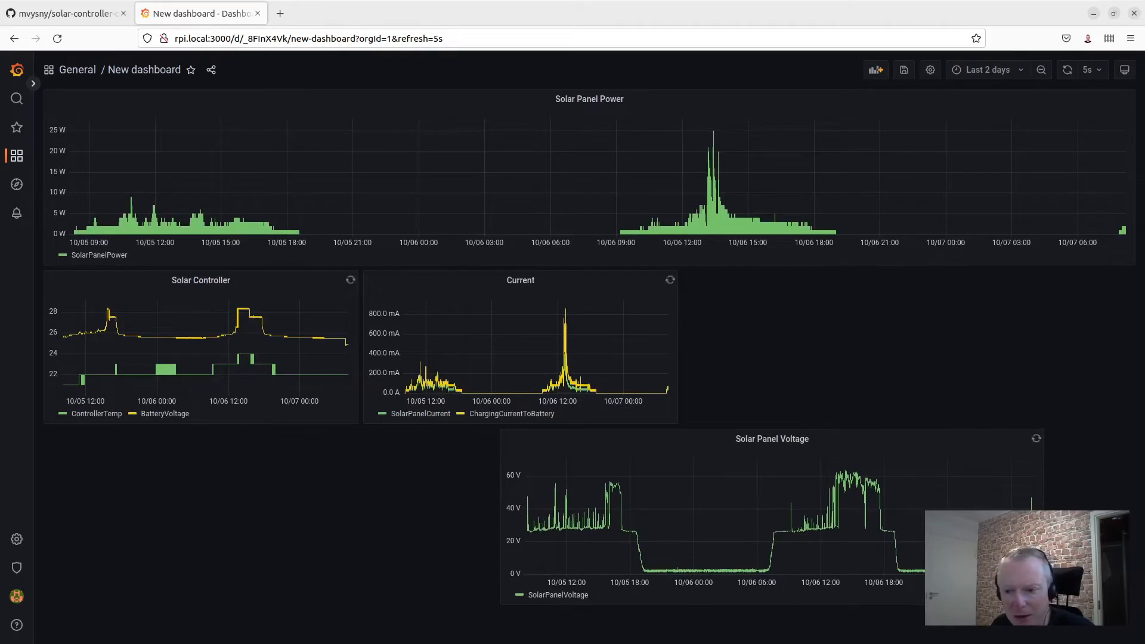
left_click_drag(1045, 600, 850, 592)
left_click_drag(757, 447, 940, 264)
left_click_drag(1041, 443, 1125, 426)
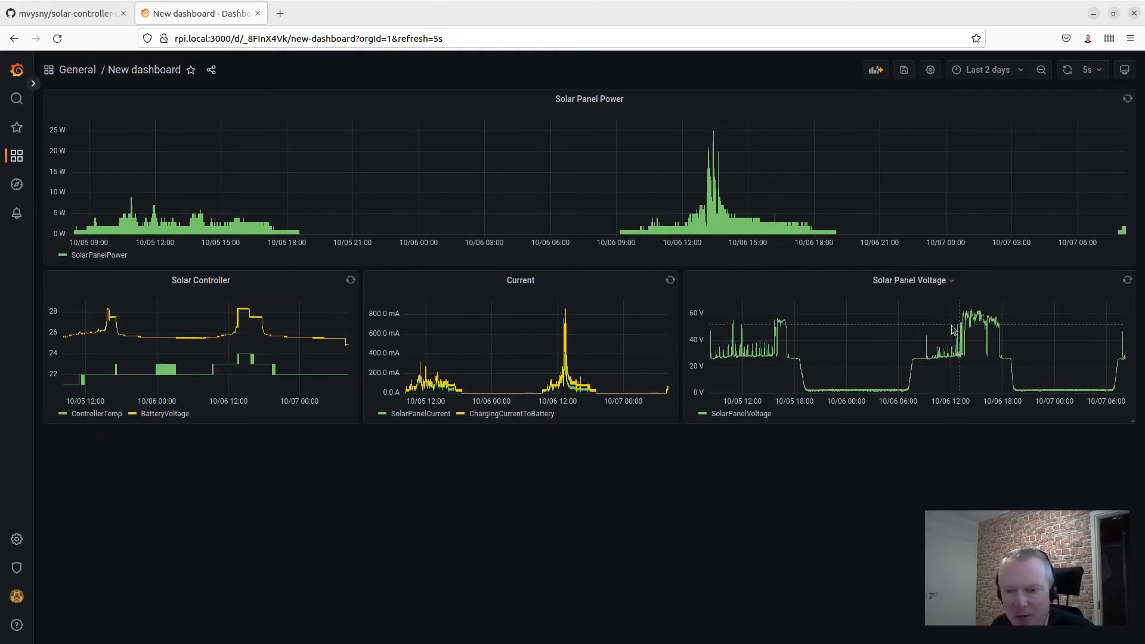
Step: Show the dashboard data for the last 7 days
left_click(993, 71)
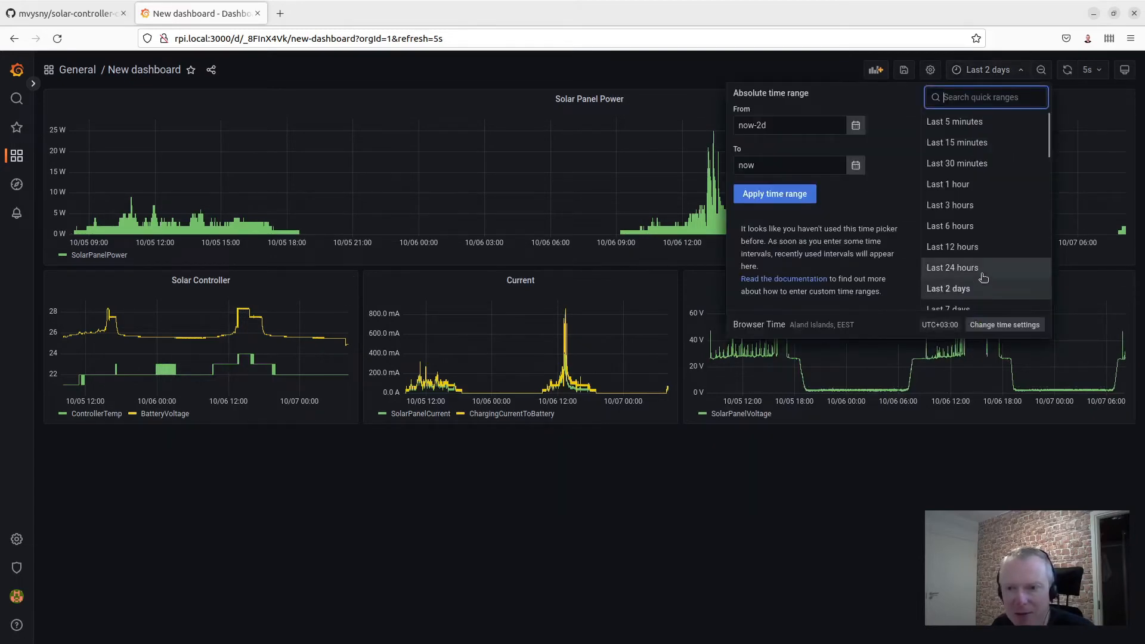
left_click(954, 188)
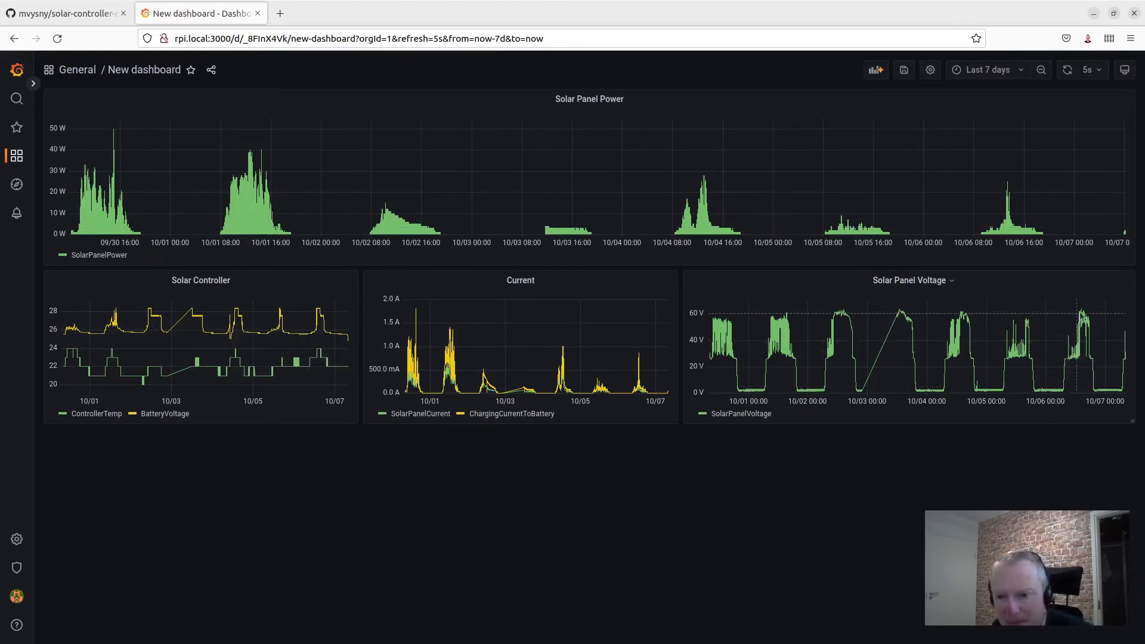
left_click(1019, 74)
left_click(1072, 484)
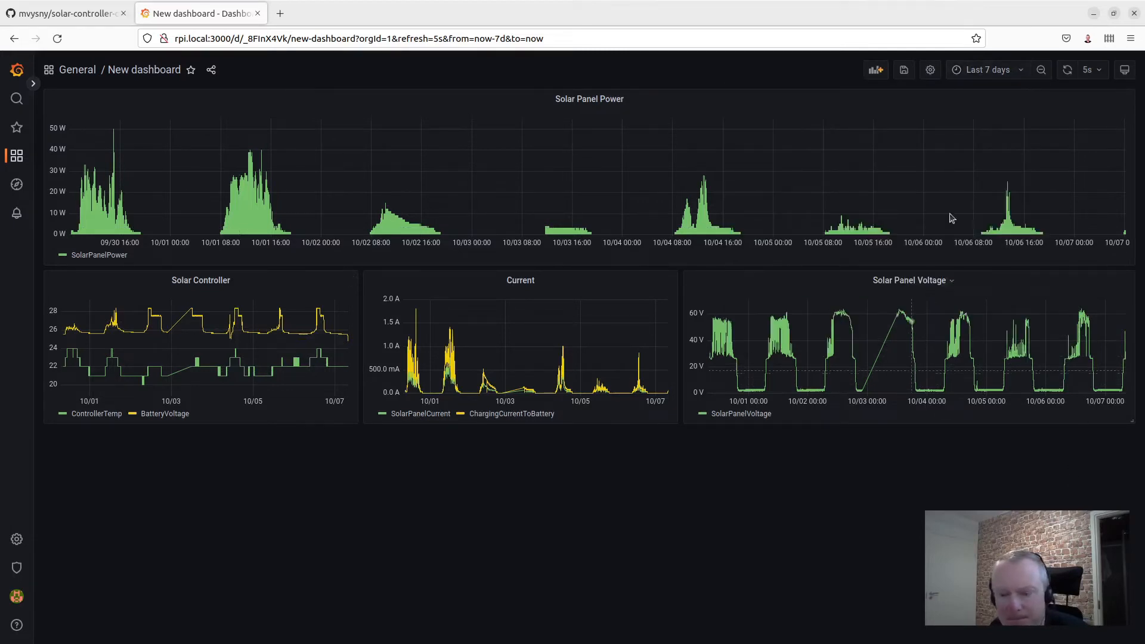
Step: Show the dashboard data for the last 30 minutes and inspect the spike in the Solar Panel Voltage graph
left_click(995, 71)
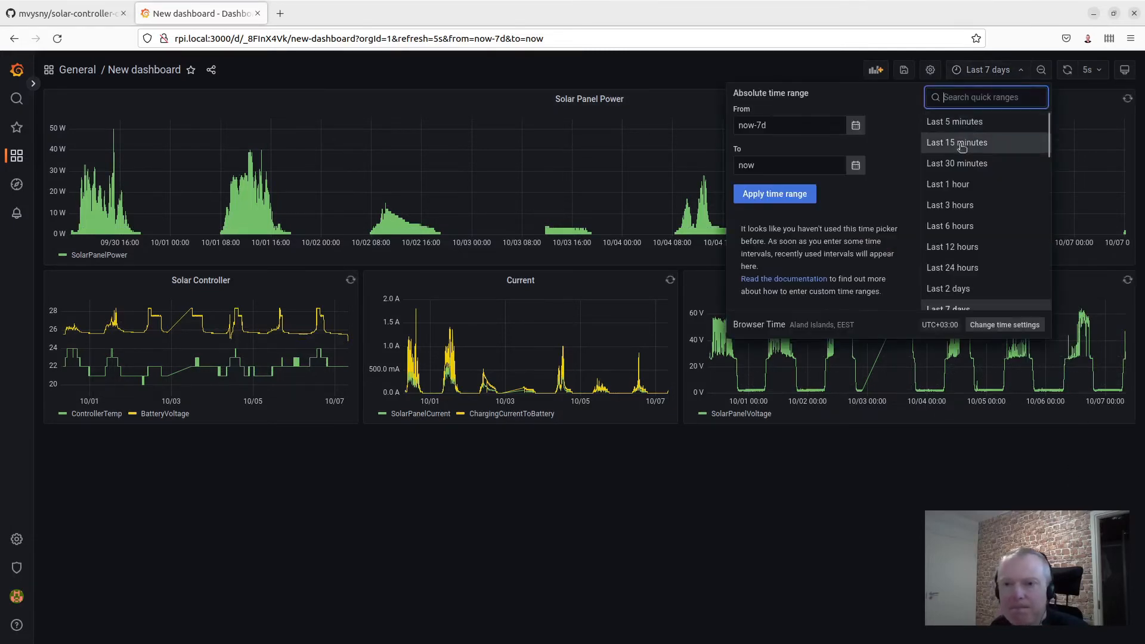
left_click(953, 165)
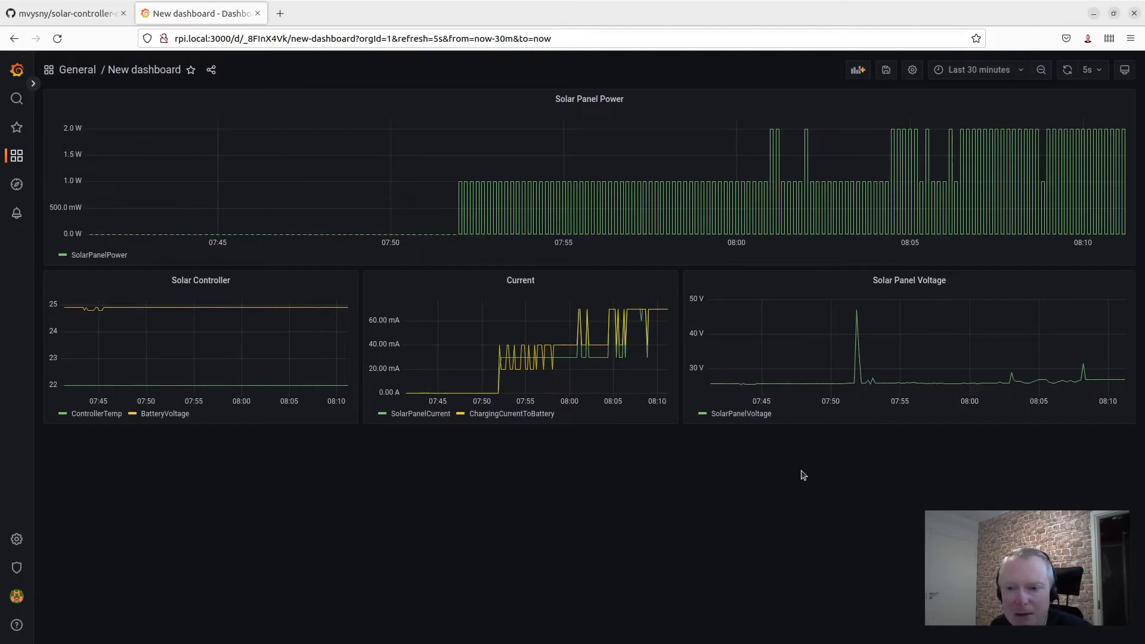
left_click(992, 70)
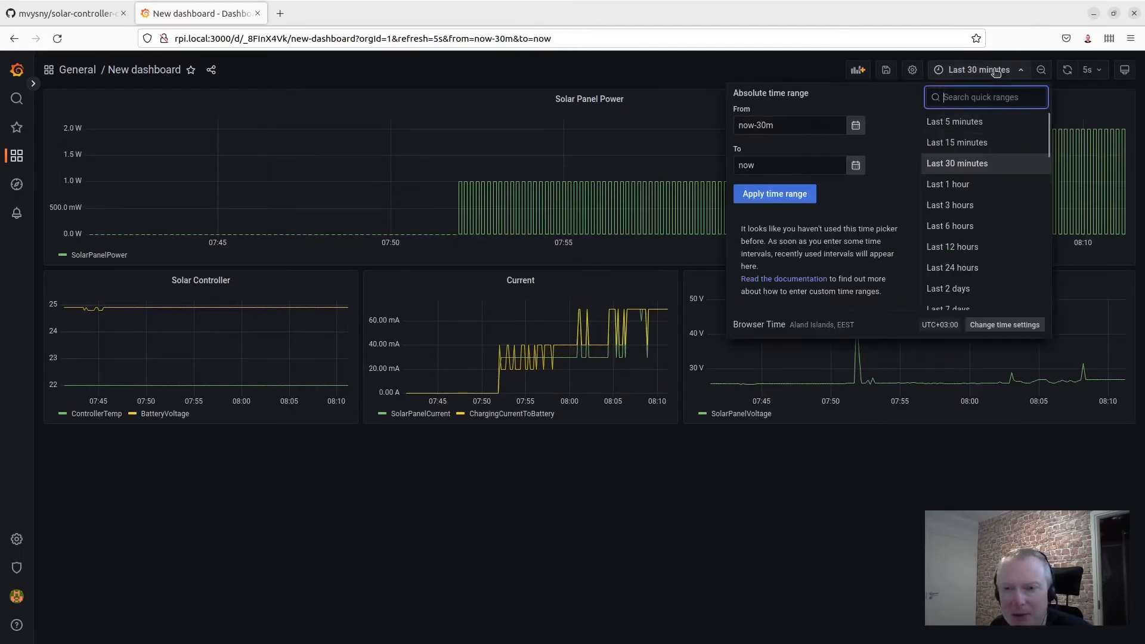
left_click(889, 529)
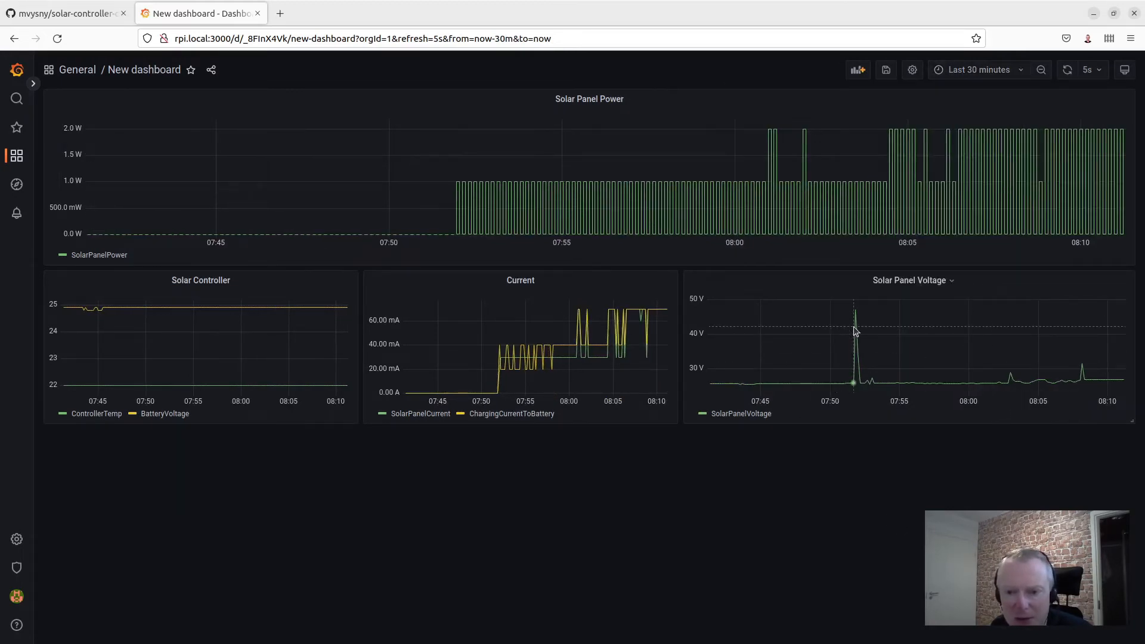
mouse_move(858, 328)
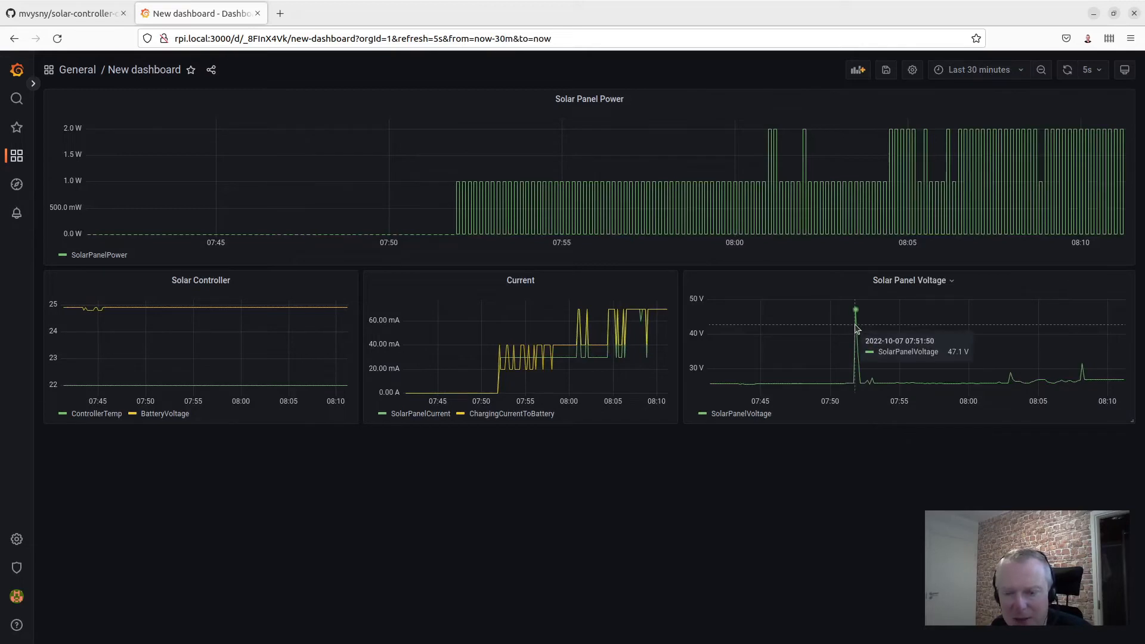
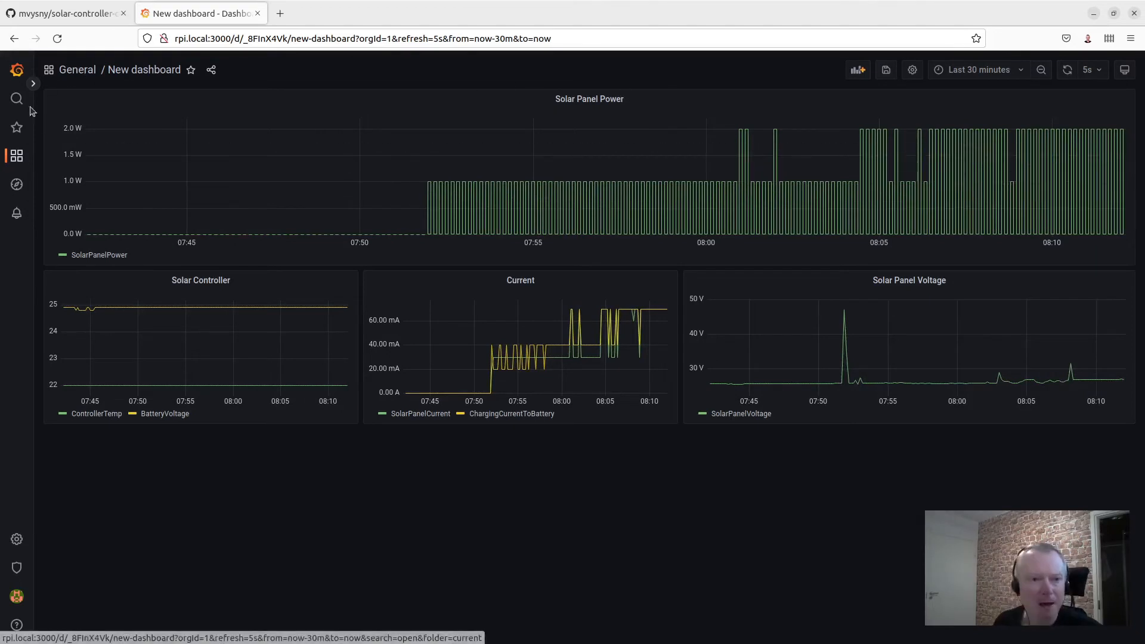
Step: Cancel leaving the dashboard with unsaved changes and save the dashboard
mouse_move(15, 166)
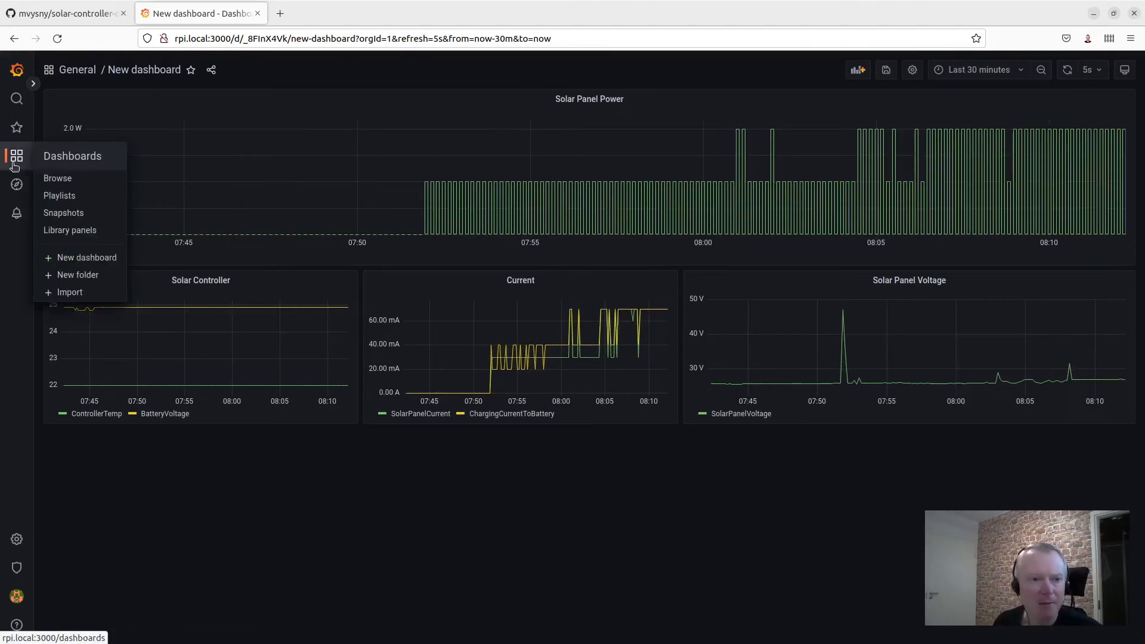
left_click(66, 183)
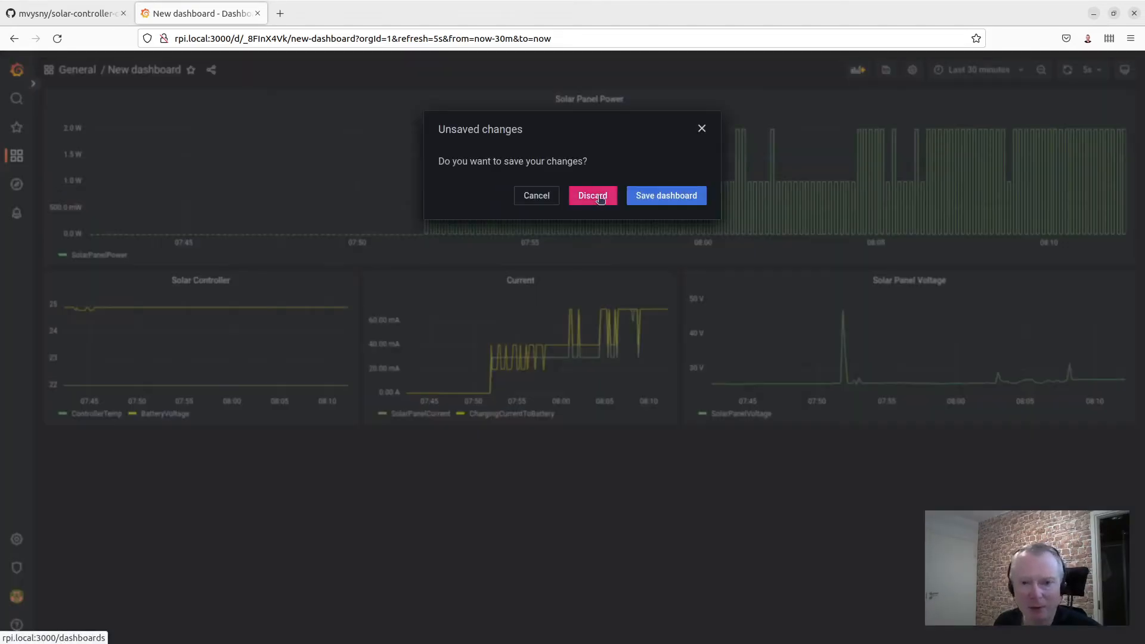
left_click(535, 197)
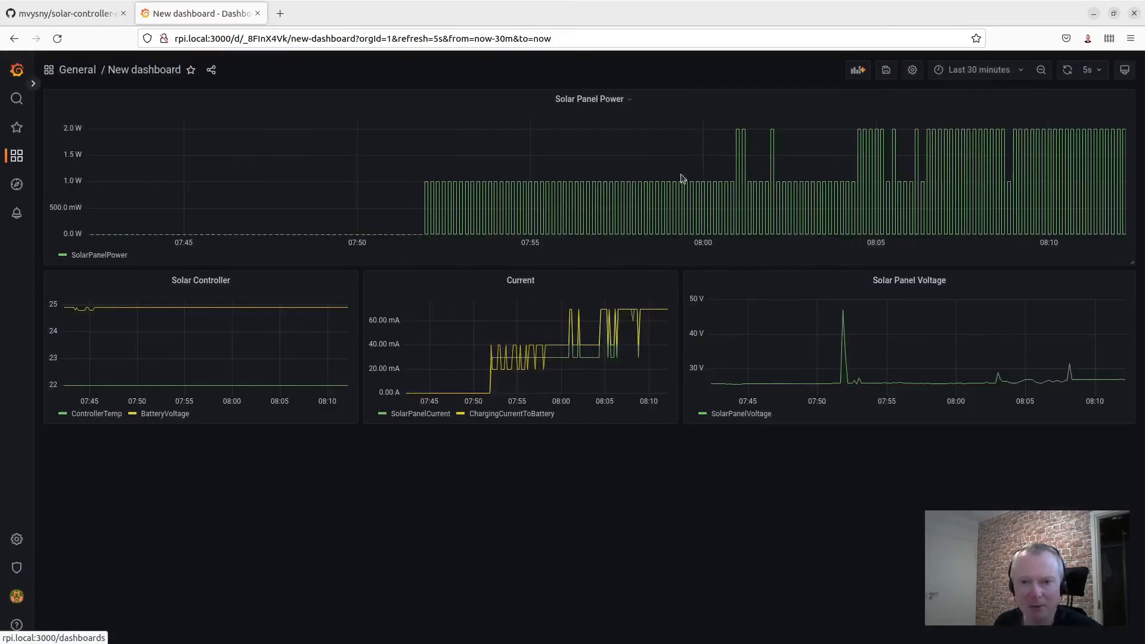
left_click(887, 70)
left_click(770, 255)
Step: Browse the dashboards and open Renogy Sqlite to view its gauges and status panels
left_click(66, 179)
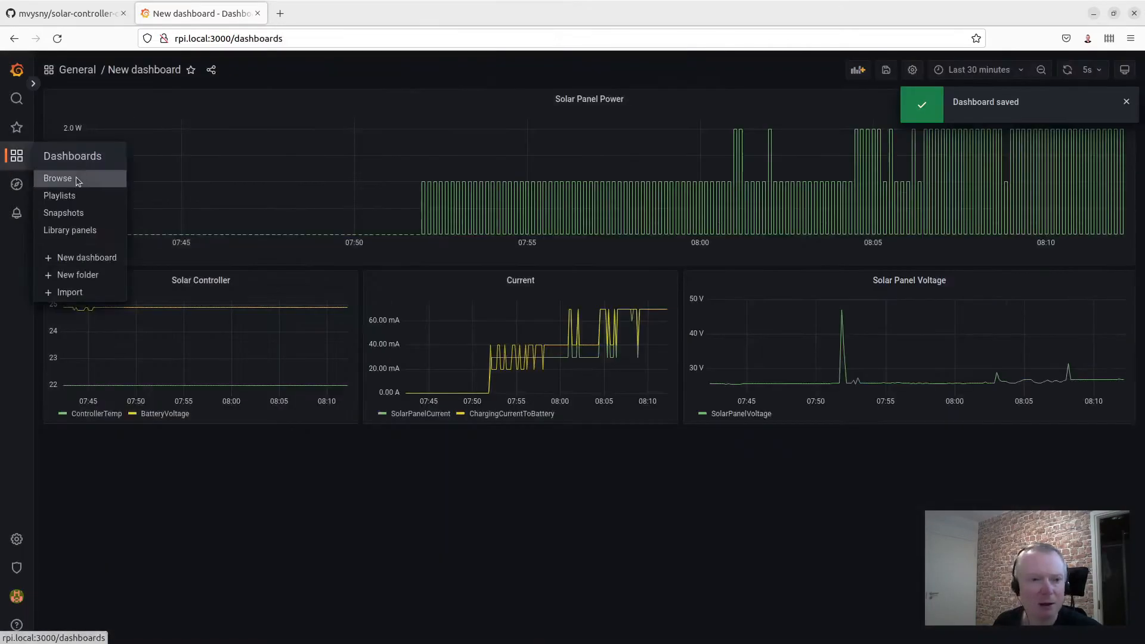
left_click(252, 303)
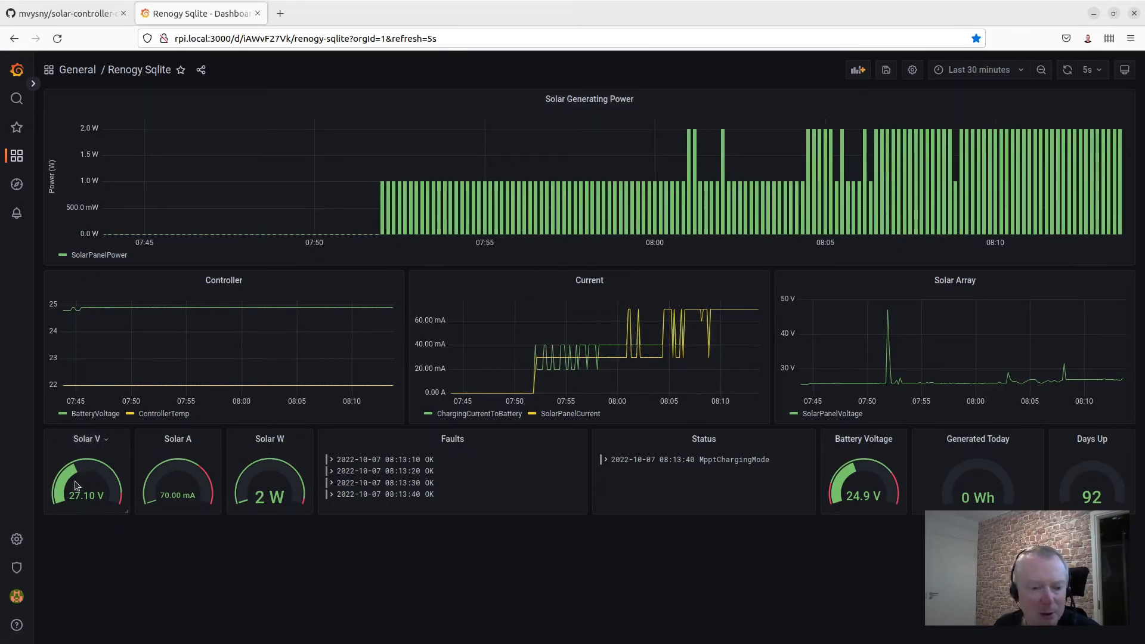
Step: Return to the dashboard named New dashboard and add a new empty panel to it
left_click(18, 166)
left_click(255, 263)
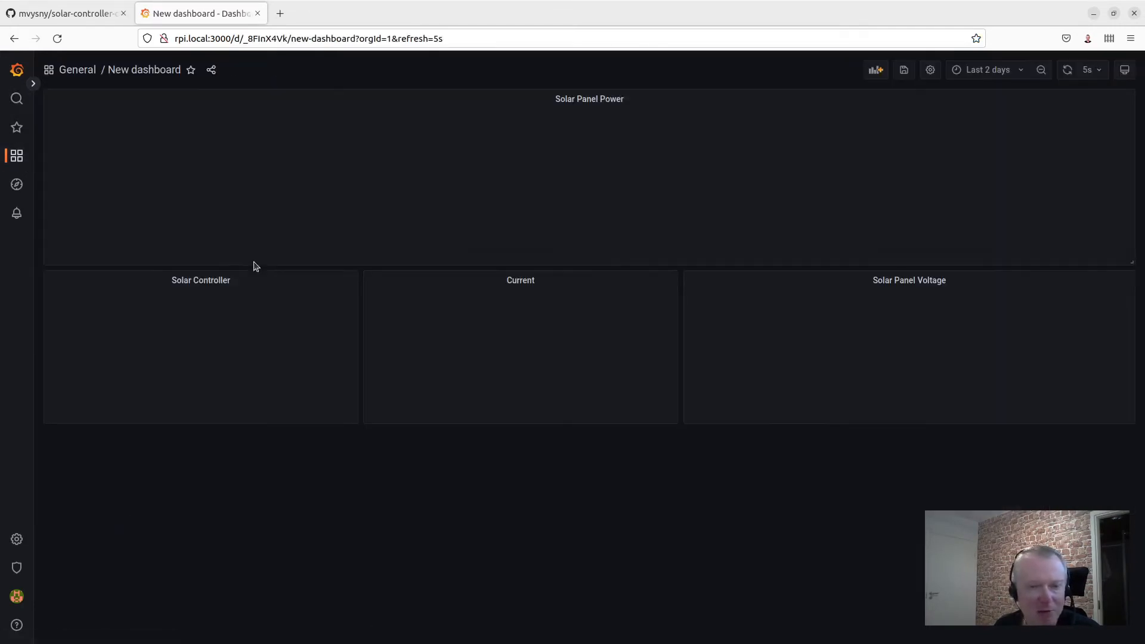
left_click(877, 70)
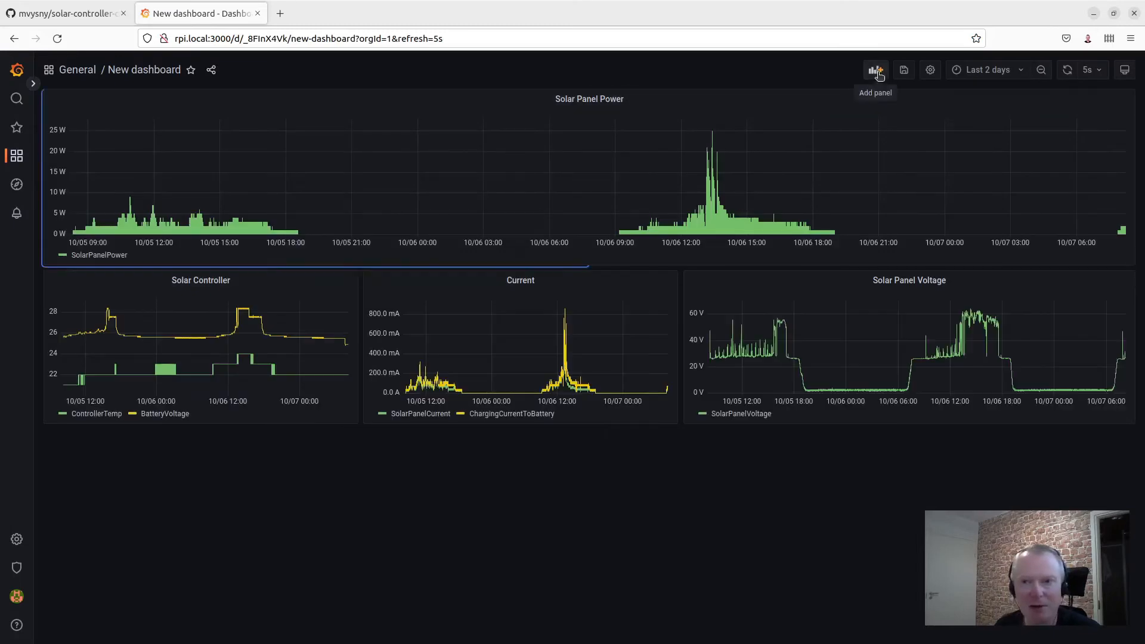
left_click(158, 154)
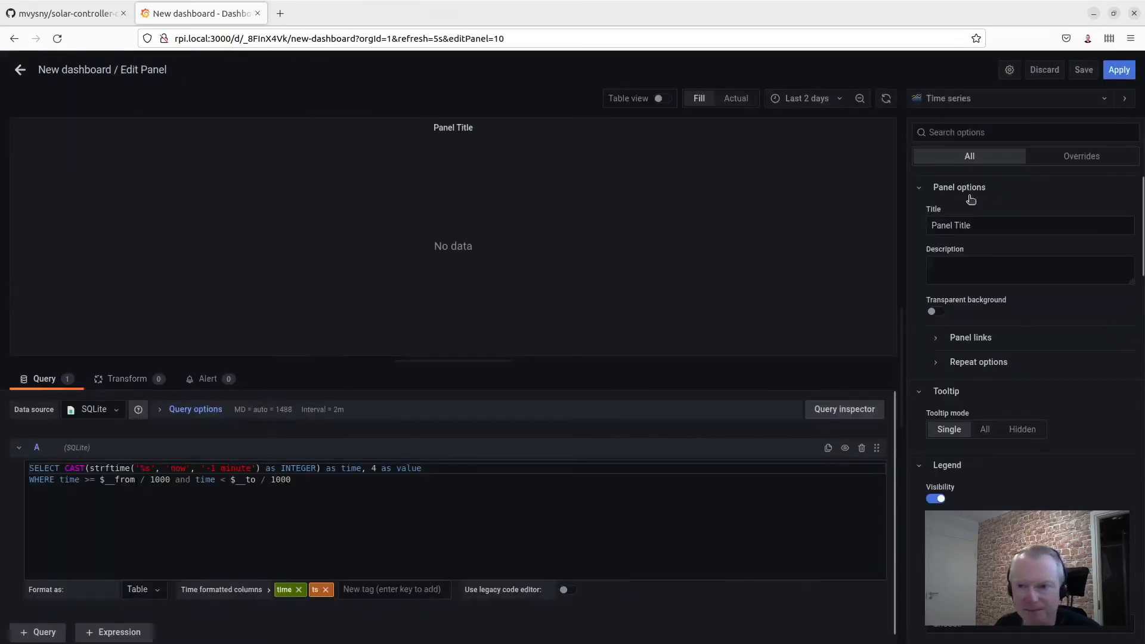
Step: Copy the SolarPanelVoltage column name from the solar-controller-client README on GitHub and return to the Grafana panel editor
left_click(68, 14)
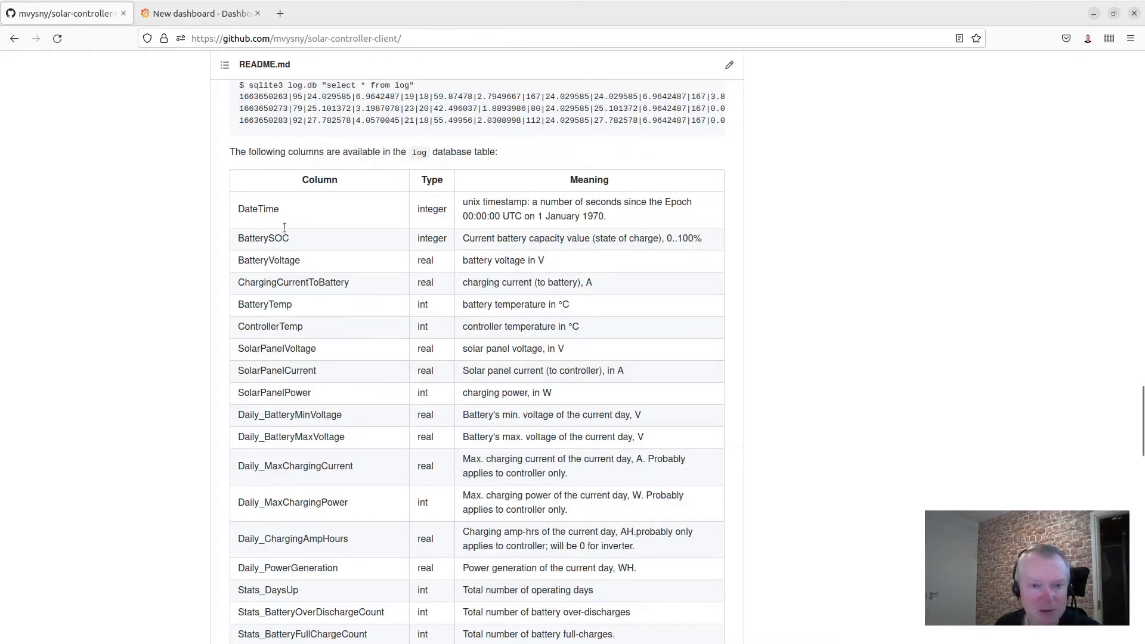
double_click(276, 350)
key("ctrl+c")
left_click(182, 15)
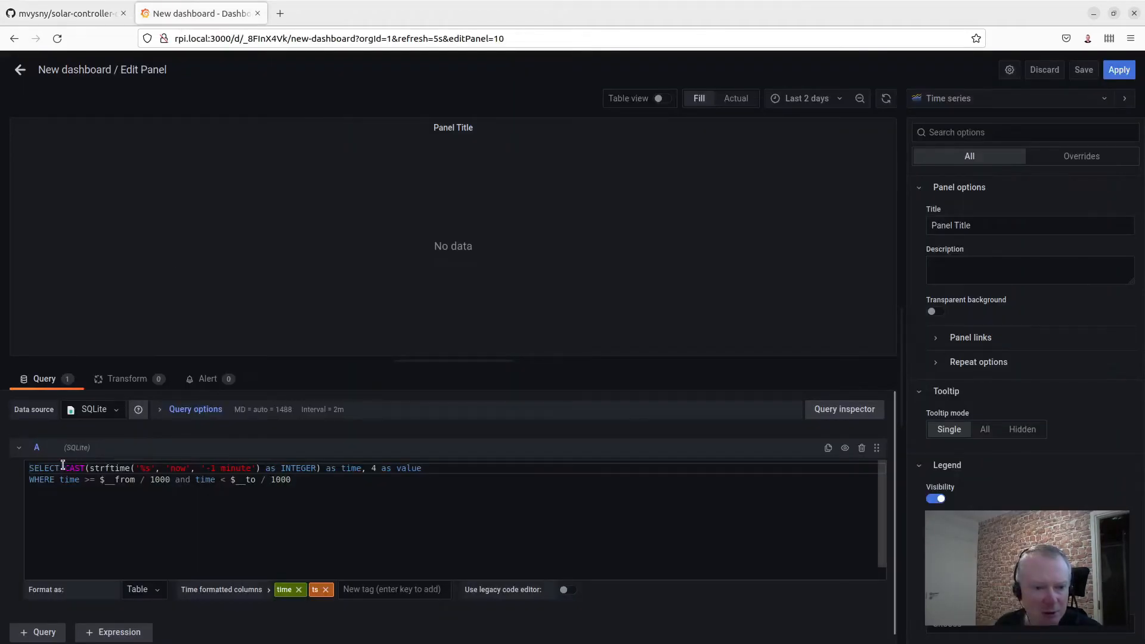
Step: Replace the CAST(strftime(...)) time expression in the panel's SQL query with DateTime as time
key("shift+End")
key("ctrl+shift+Left")
key("ctrl+shift+Left")
key("ctrl+shift+Left")
key("ctrl+shift+Left")
key("ctrl+shift+Left")
key("ctrl+shift+Left")
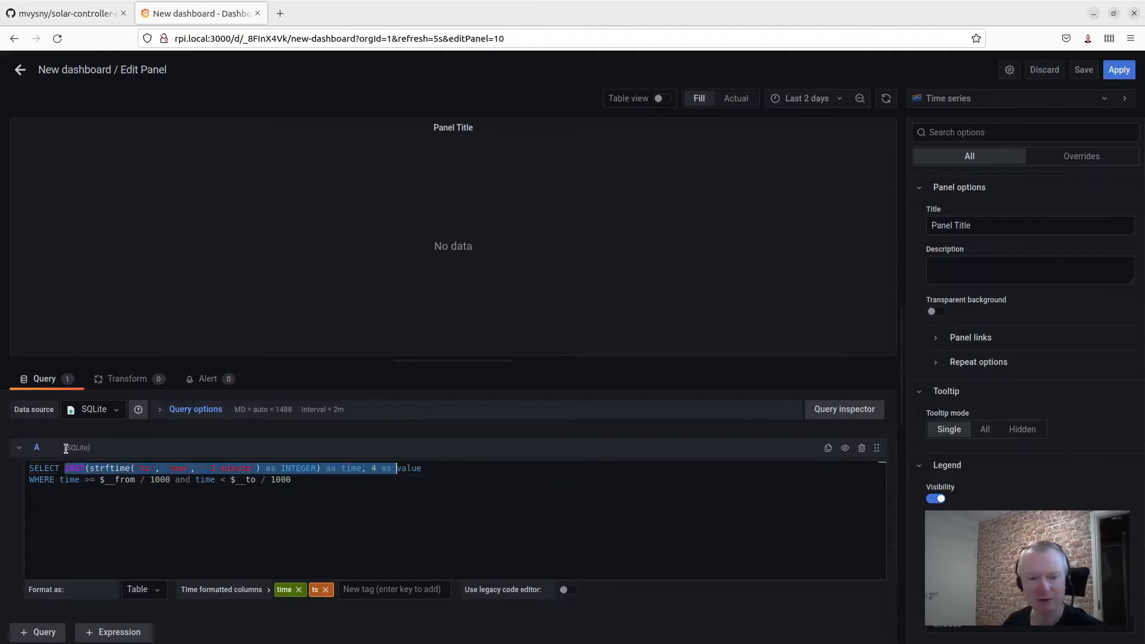
type("Datr")
key("BackSpace")
type("eTime")
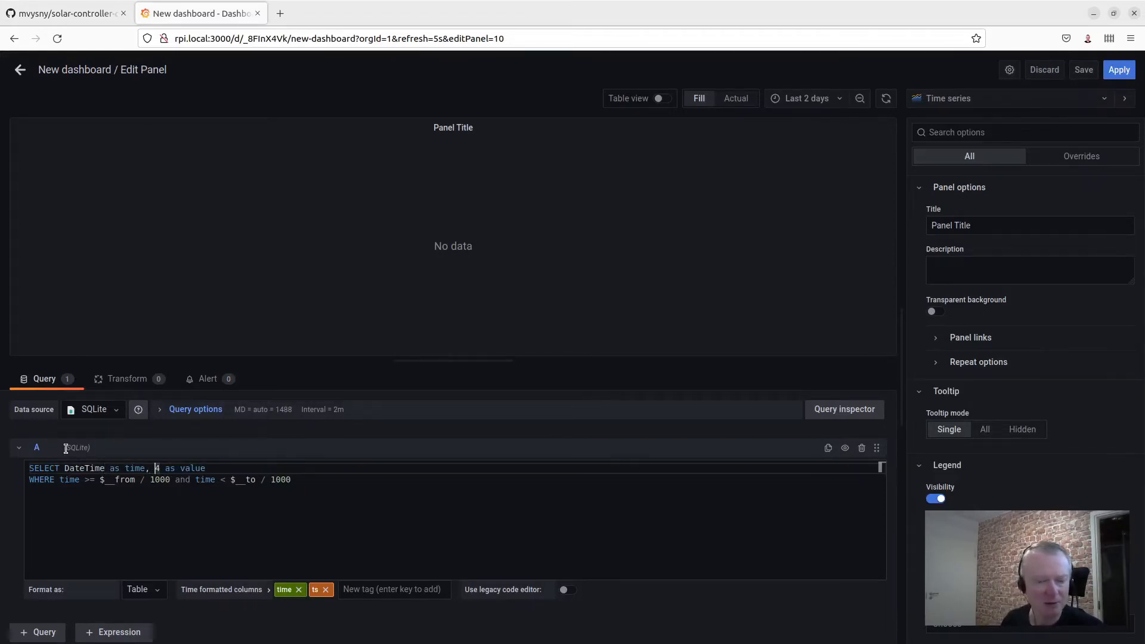
Step: Replace the query's "4 as value" with "SolarPanelVoltage from log", remove ts from the time formatted columns, and run the query
key("shift+End")
key("ctrl+v")
type("from lo")
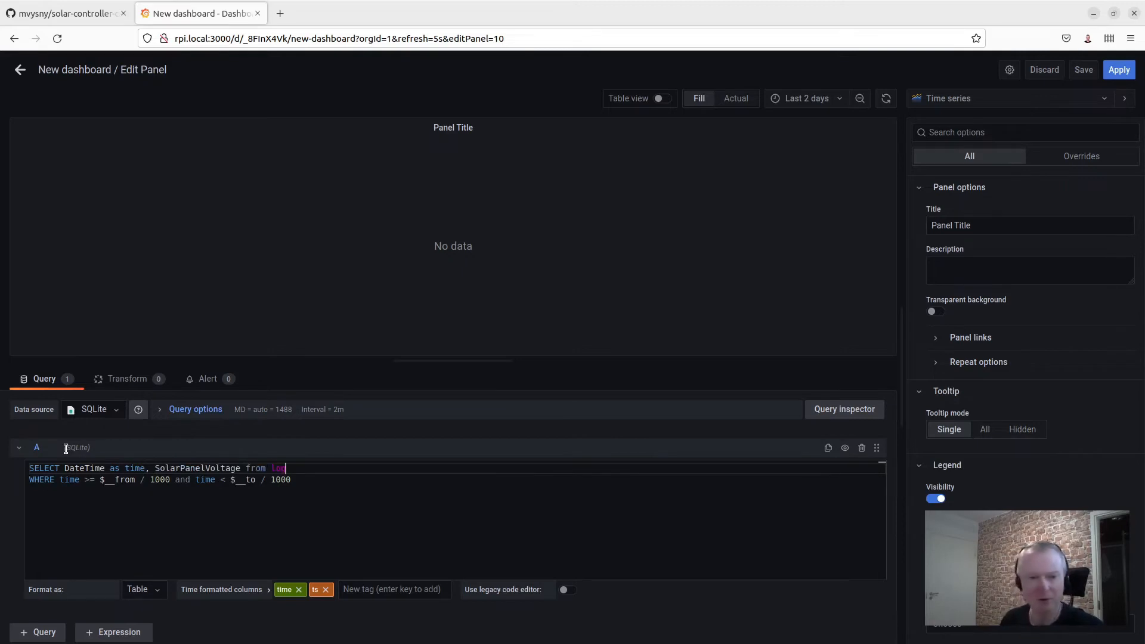
type("g")
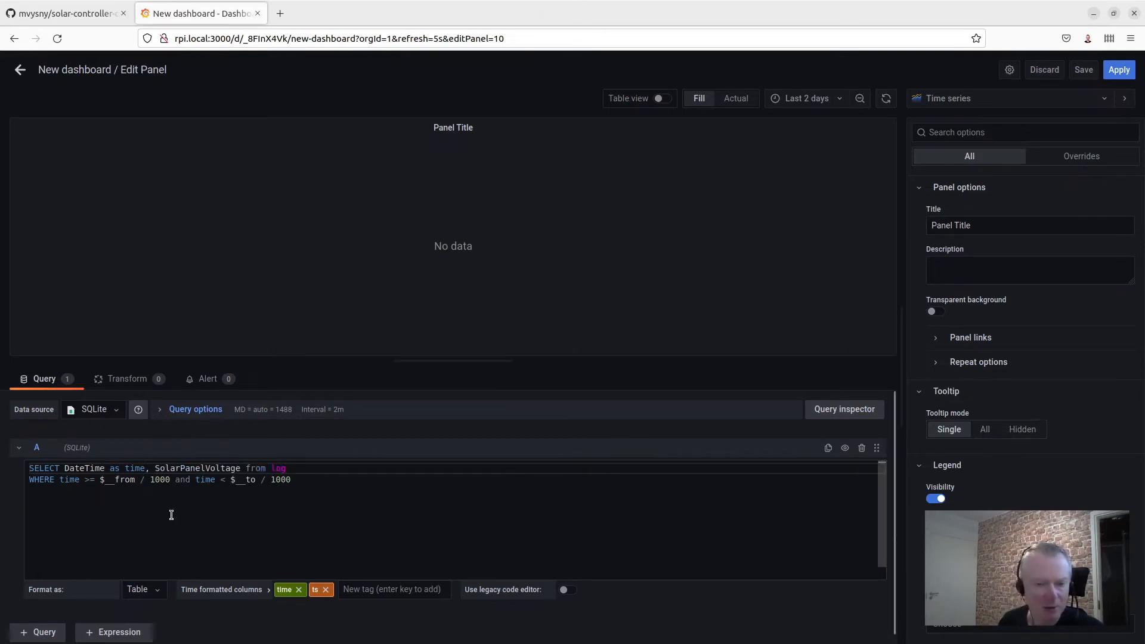
left_click(325, 590)
left_click(361, 480)
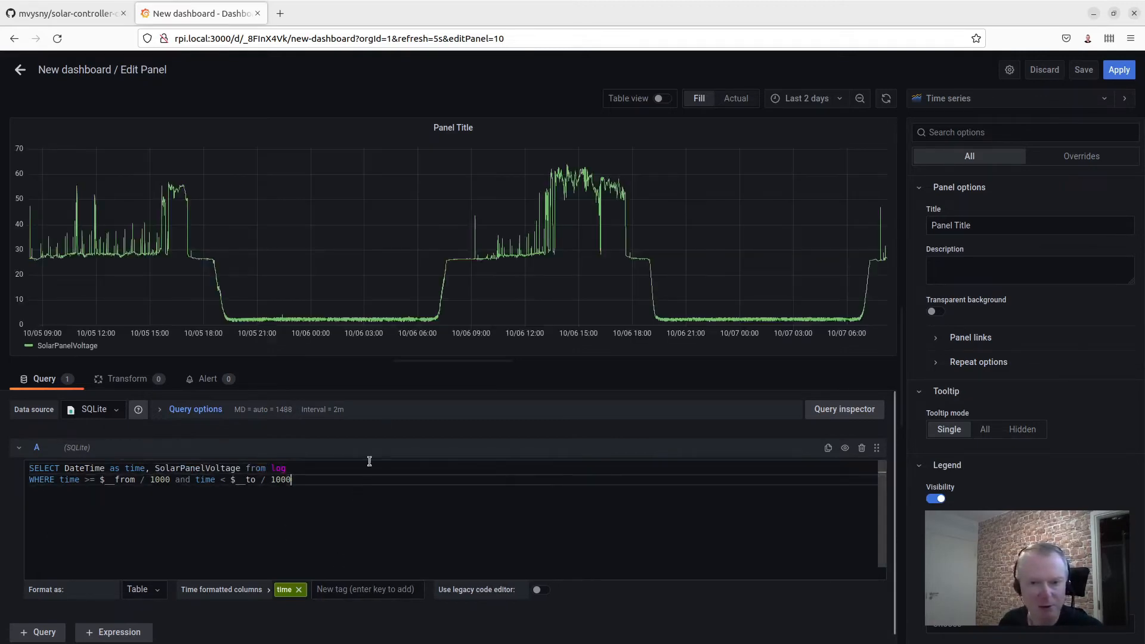
Step: Switch the preview to a table and append "order by DateTime desc" to the end of the WHERE line
left_click(297, 469)
left_click(330, 485)
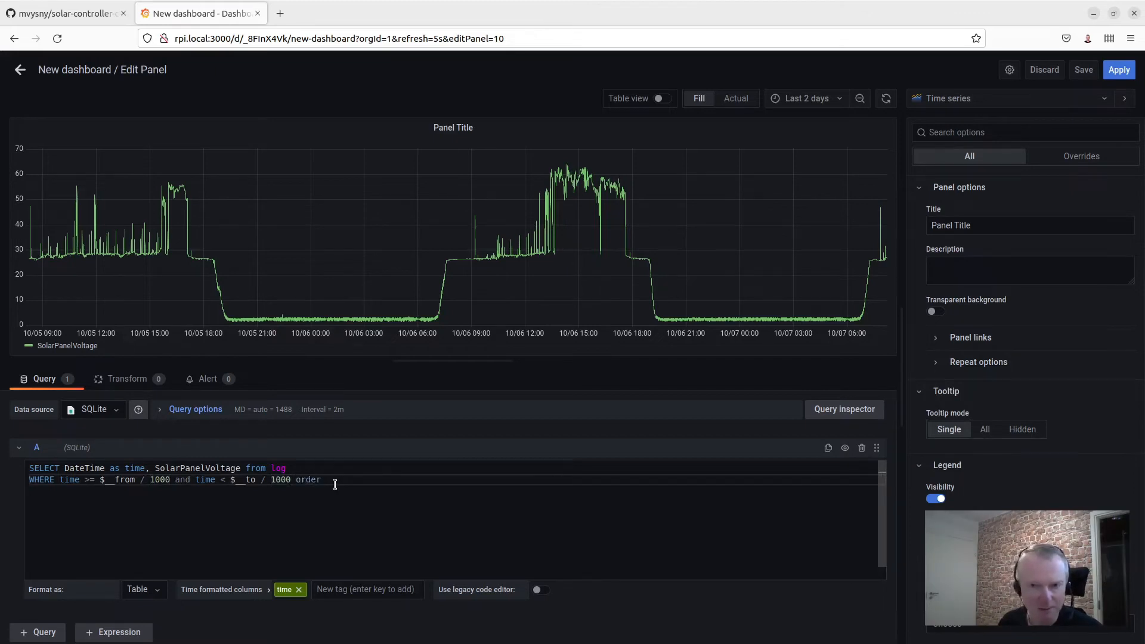
left_click(661, 98)
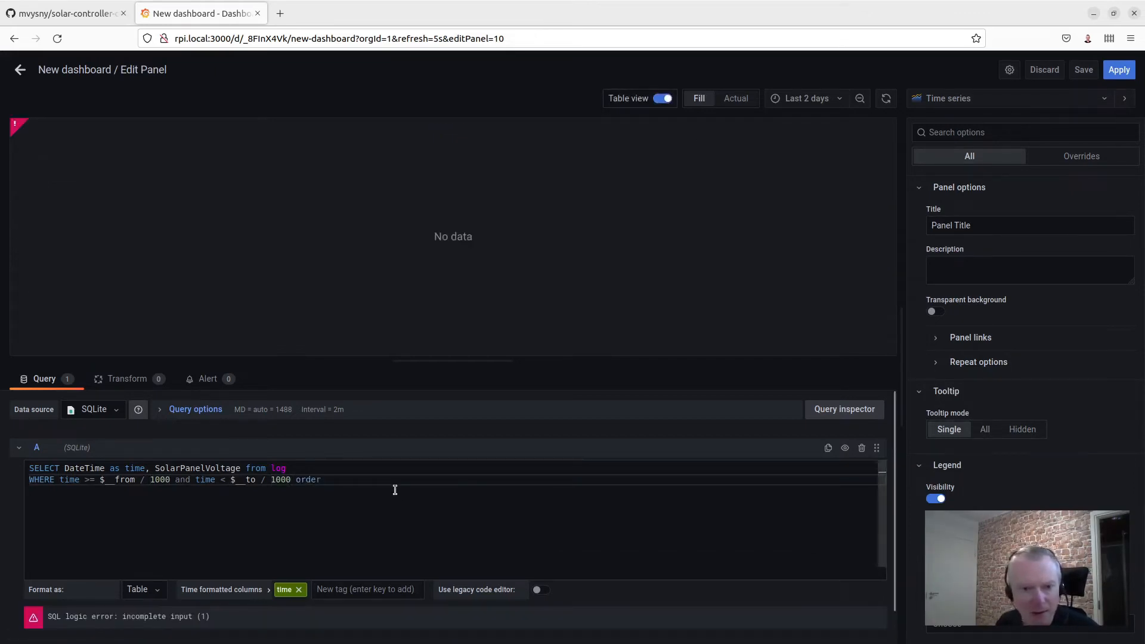
type("order by")
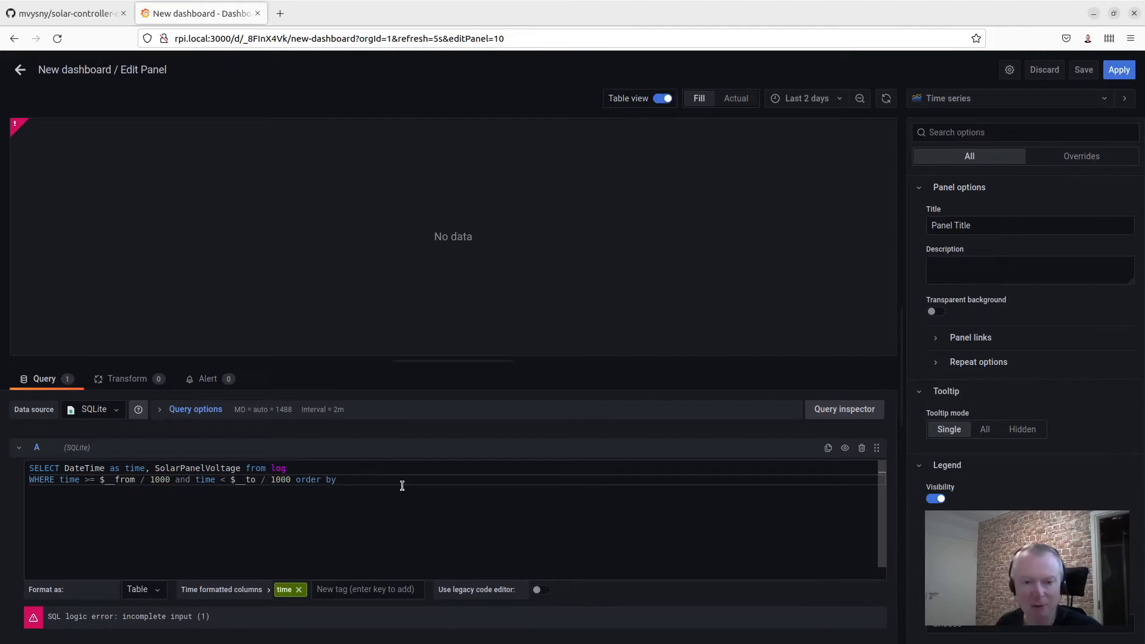
double_click(66, 469)
middle_click(415, 479)
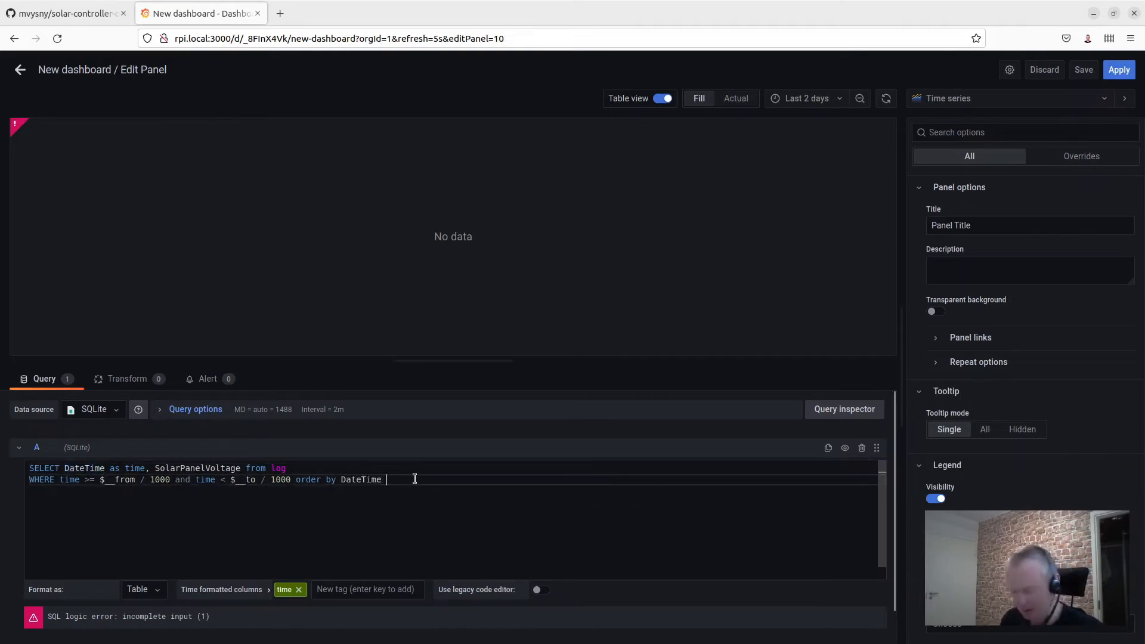
type("desc")
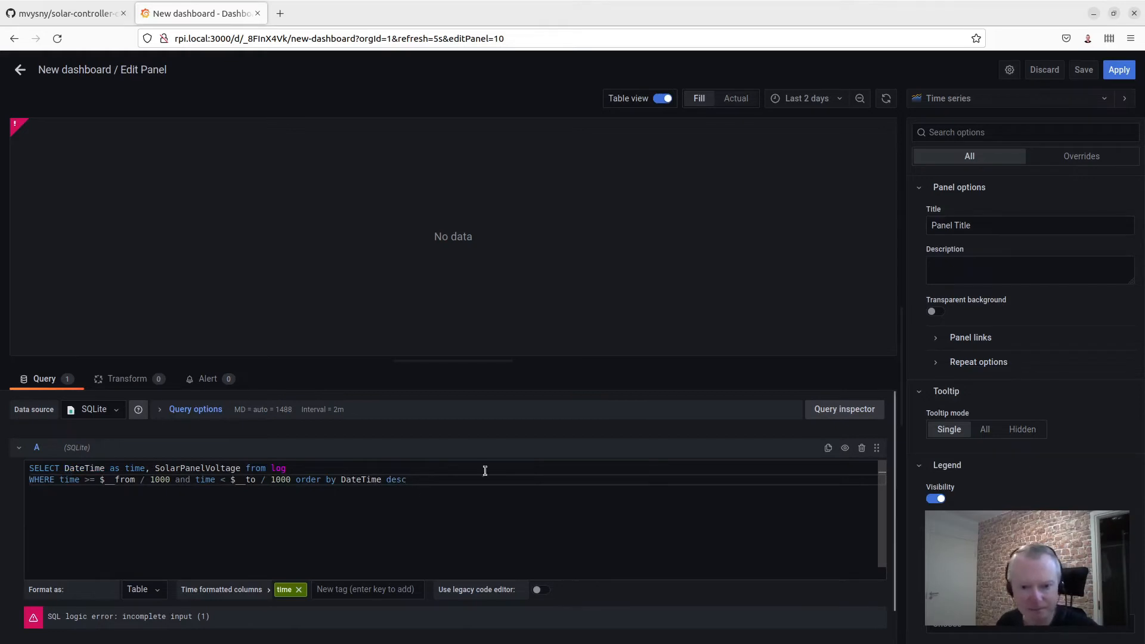
Step: Run the sorted query, append "limit 1" after desc, and run it again to return only the newest row
left_click(597, 290)
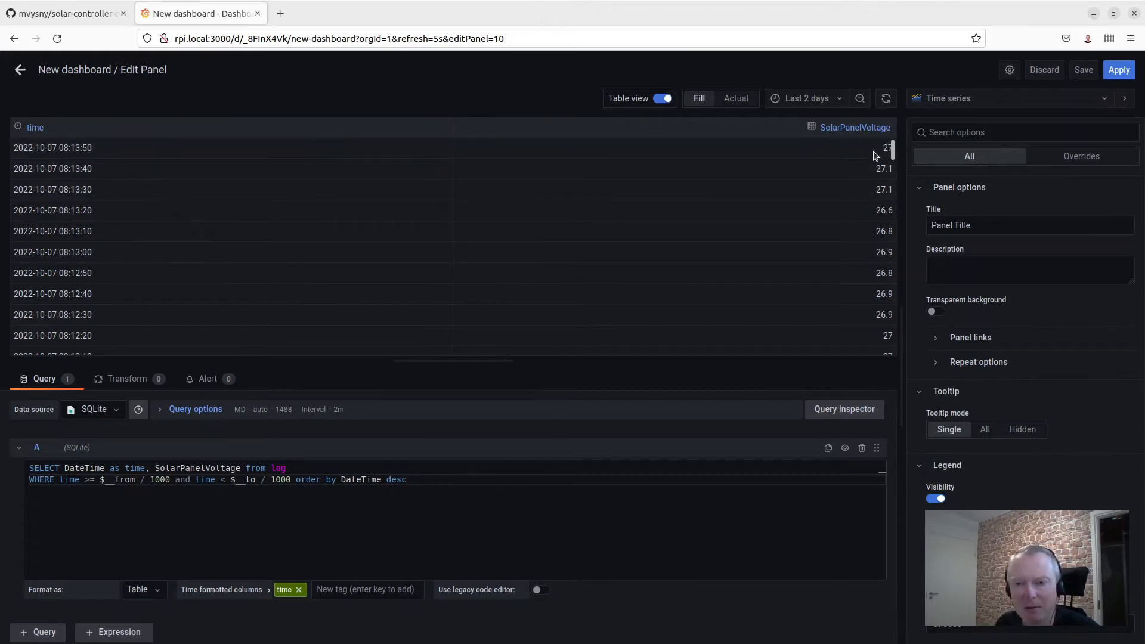
left_click(476, 489)
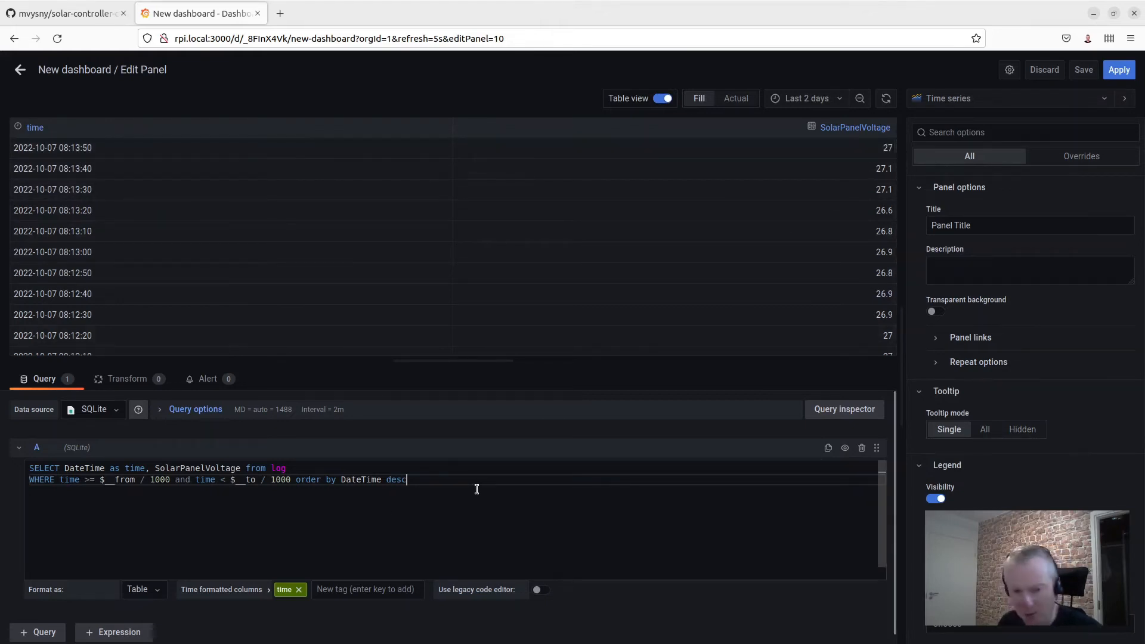
type("limit 1")
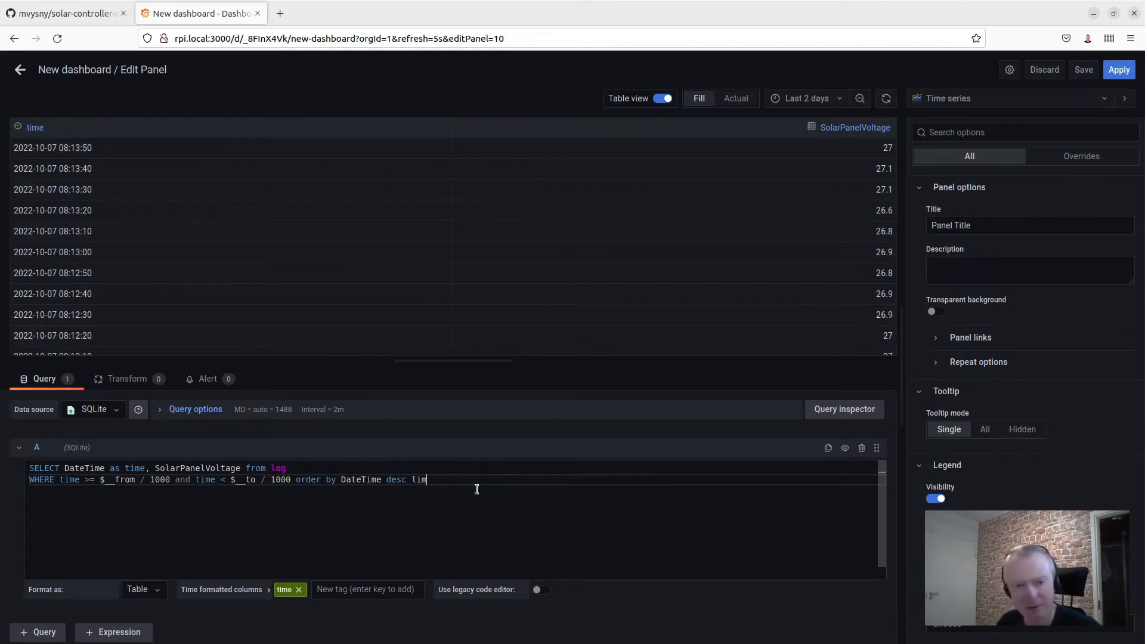
left_click(543, 288)
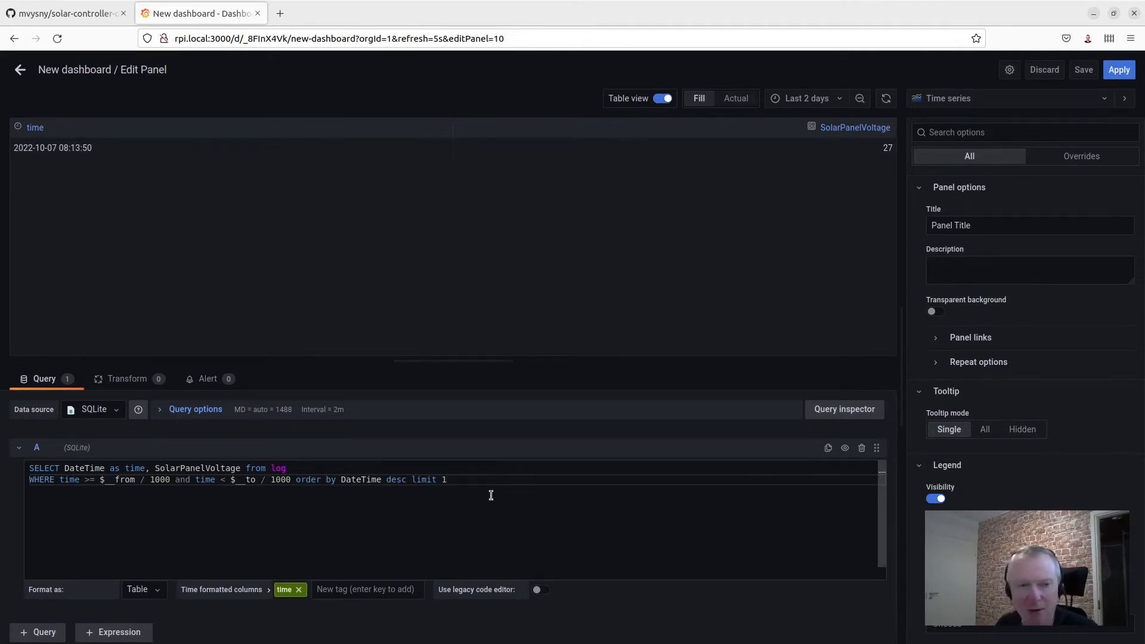
Step: Change the panel's visualization to Gauge and turn off the table view
left_click(960, 99)
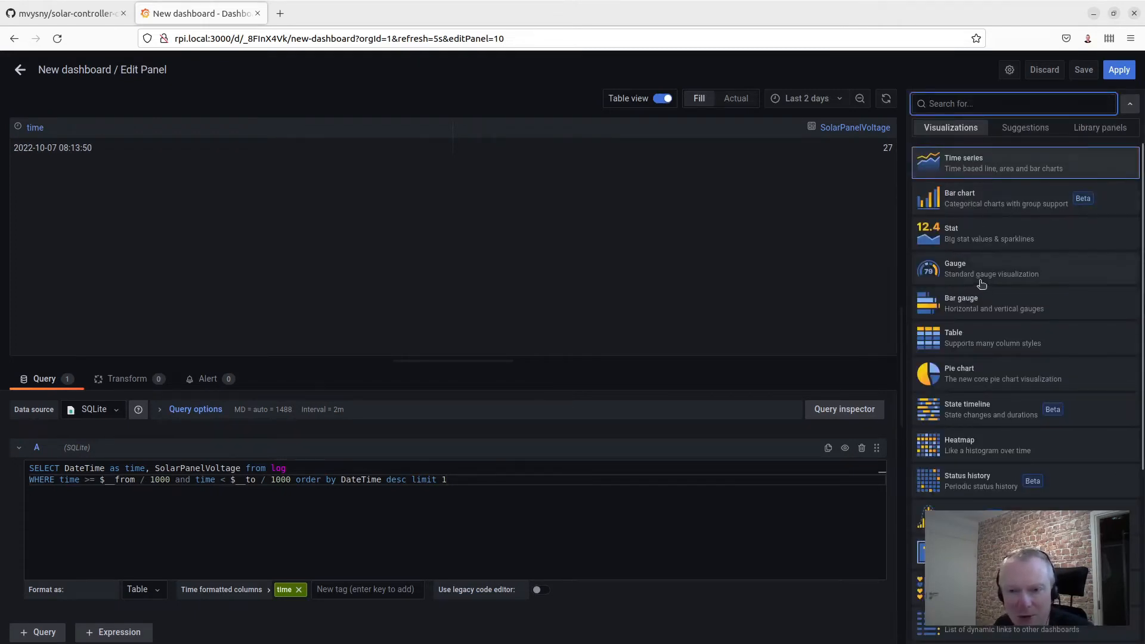
left_click(961, 270)
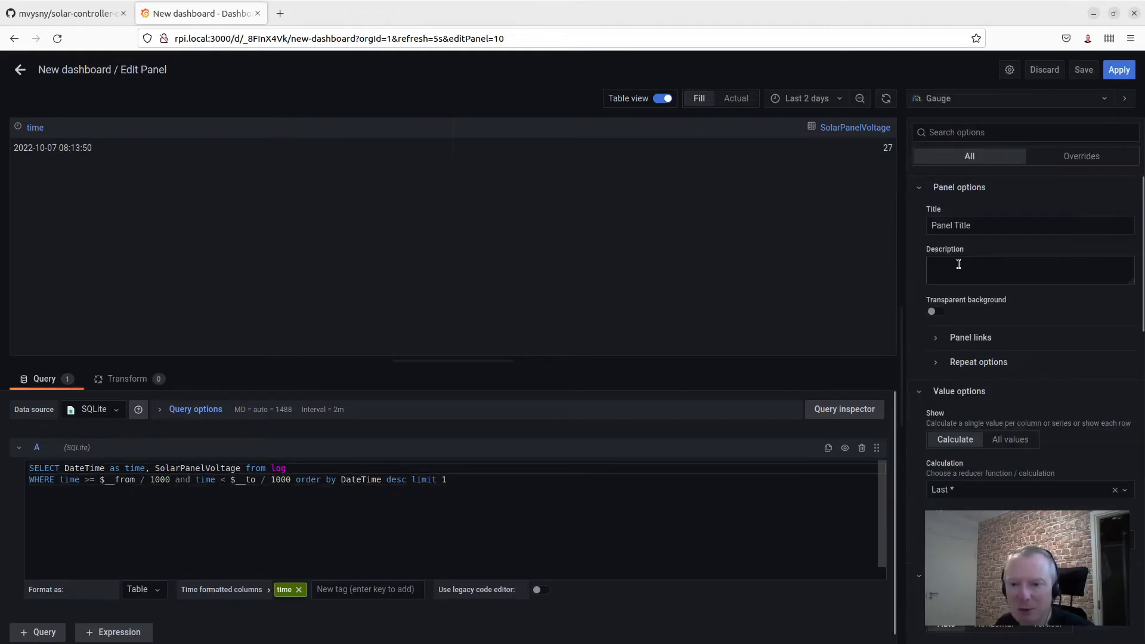
left_click(664, 99)
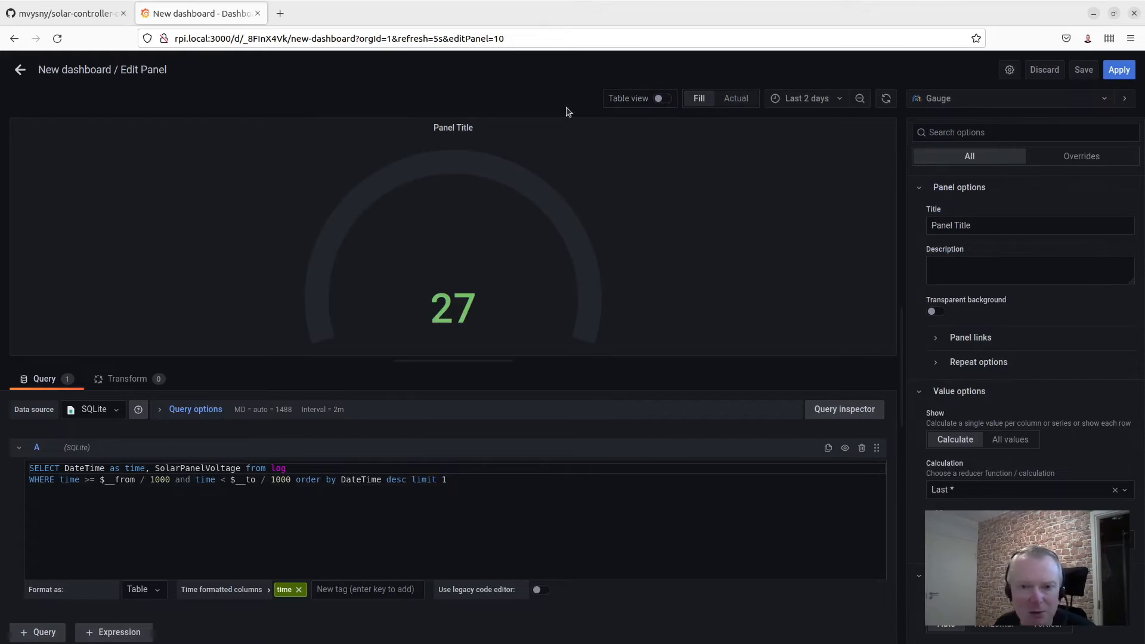
Step: Set the gauge panel's title to "Solar Panel V"
triple_click(985, 226)
type("Solar ")
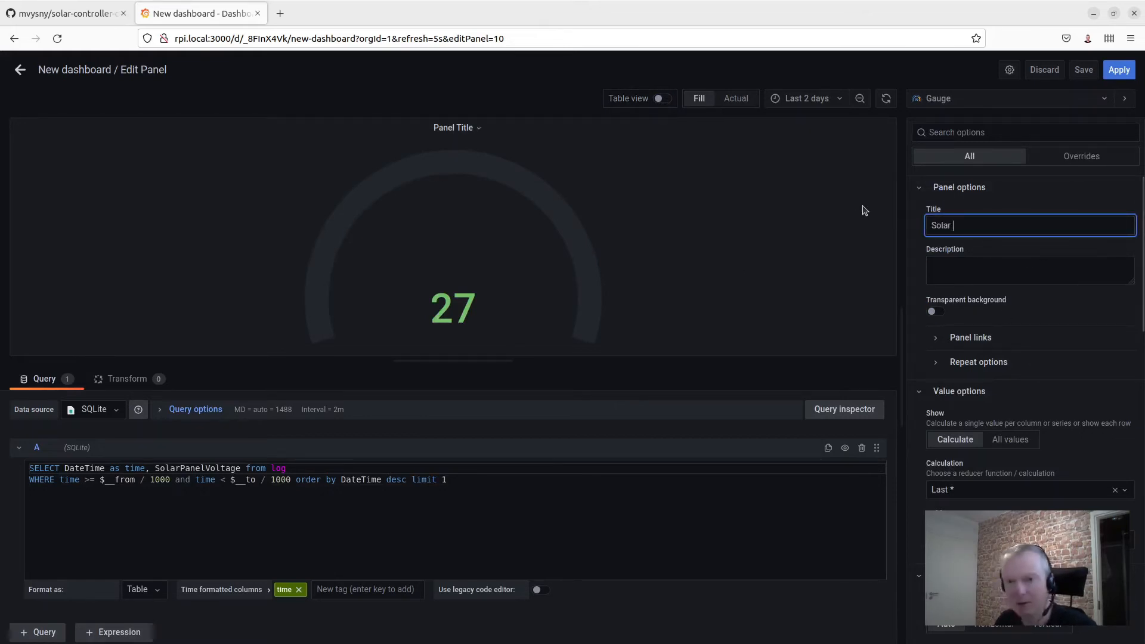
type("Panel V")
left_click(965, 269)
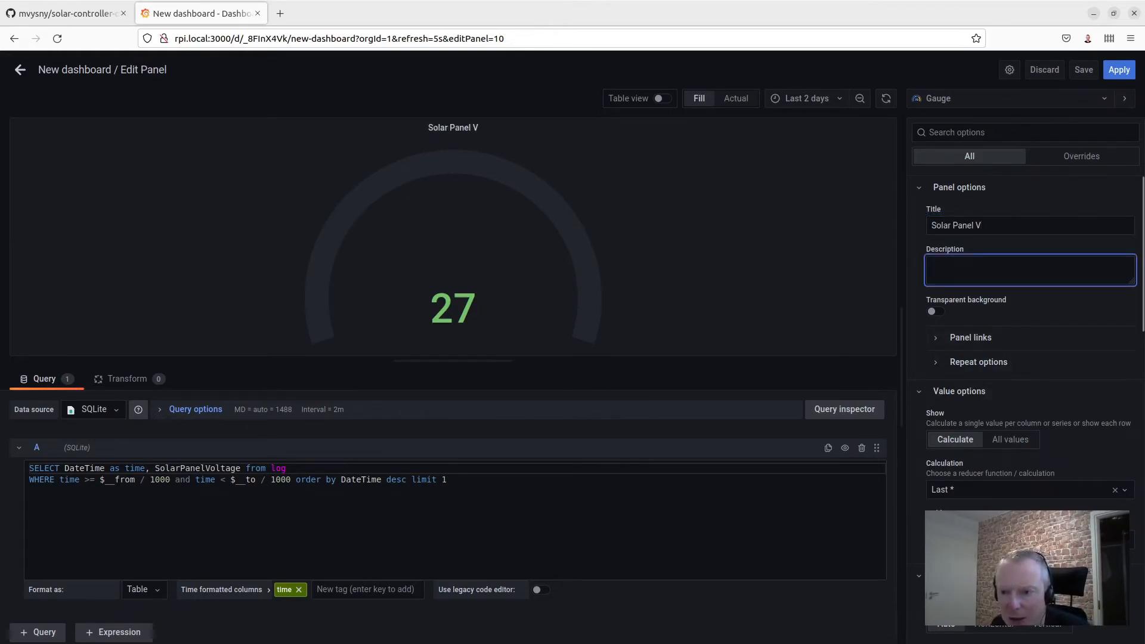
Step: Set the gauge's unit to Volt (V) in the standard options
scroll(1087, 471, "down", 5)
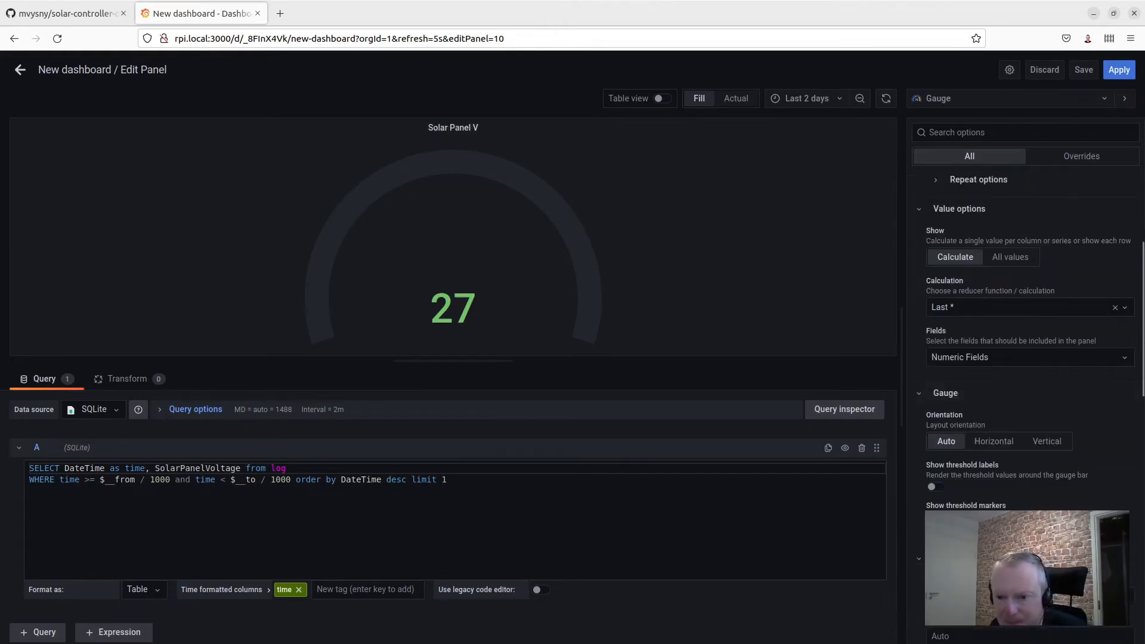
scroll(984, 465, "down", 2)
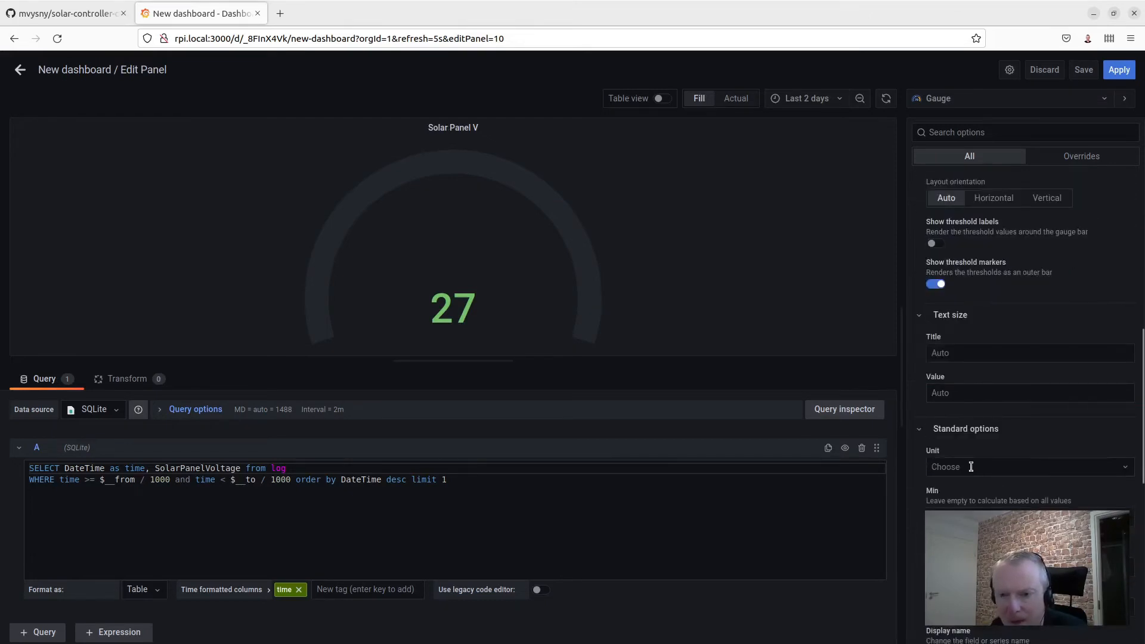
left_click(984, 467)
type("volt")
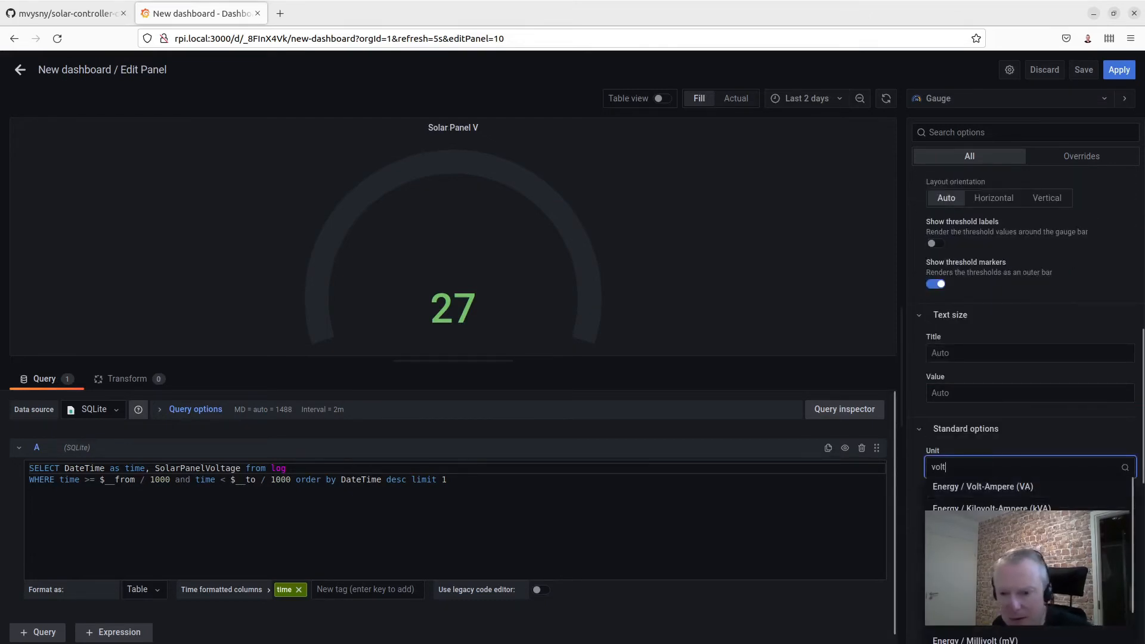
left_click(951, 594)
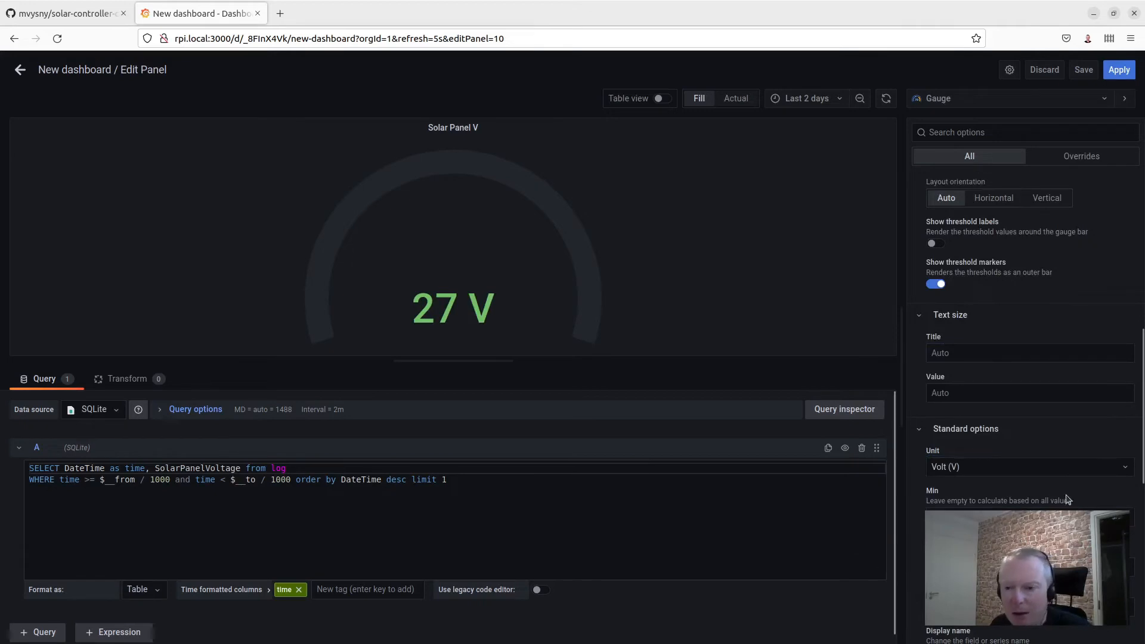
Step: Set the gauge's range to a minimum of 0 and a maximum of 70
scroll(1014, 418, "down", 1)
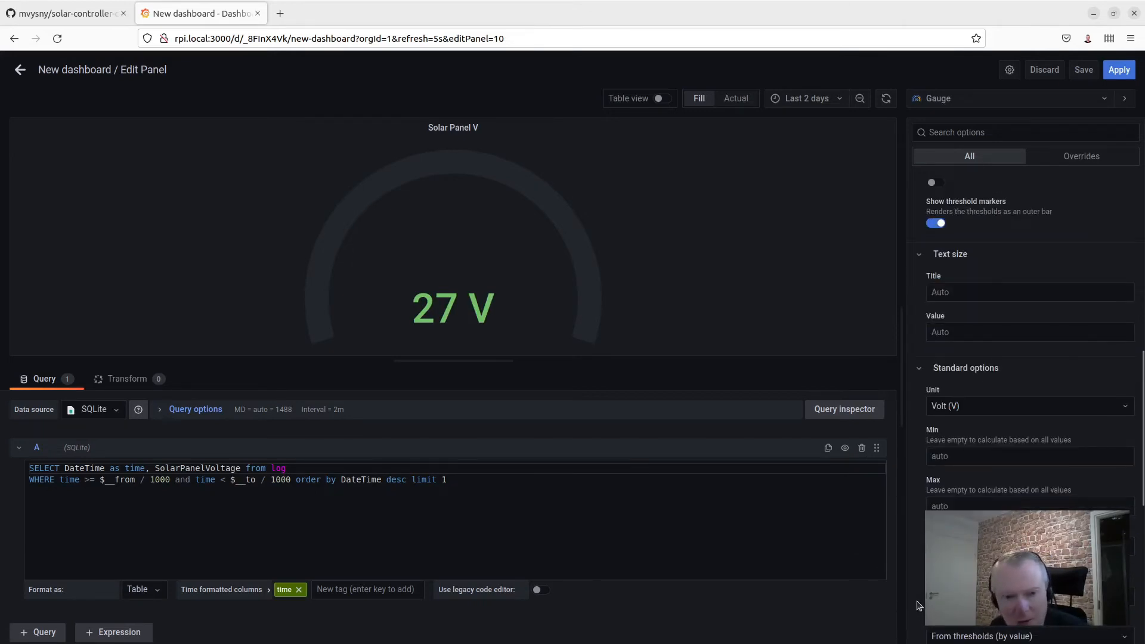
scroll(1143, 407, "down", 6)
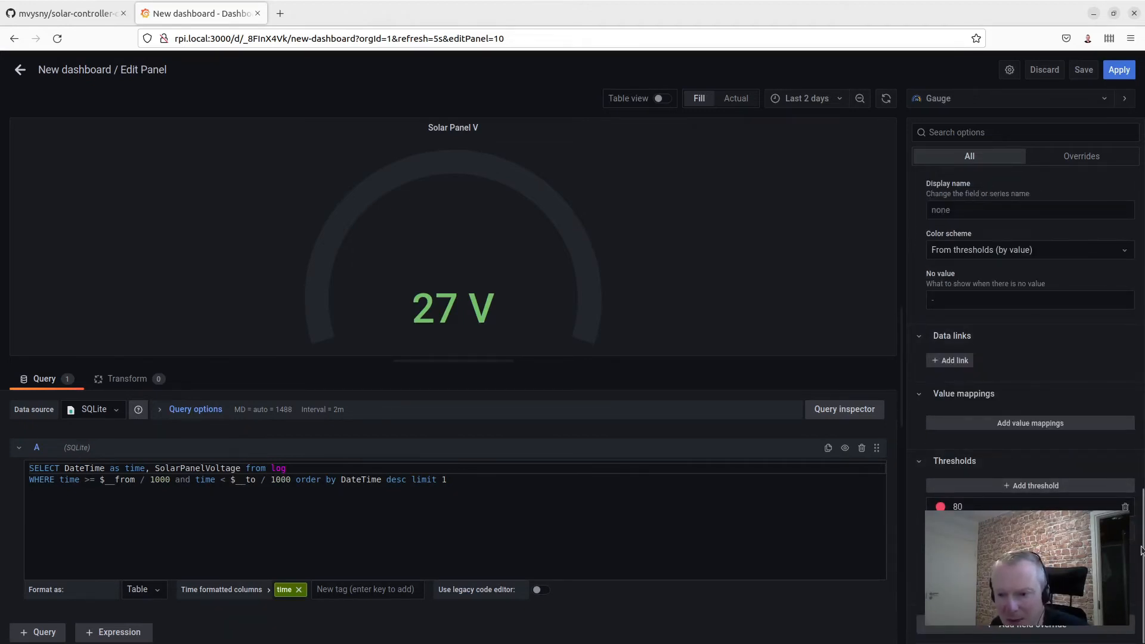
scroll(1141, 550, "up", 4)
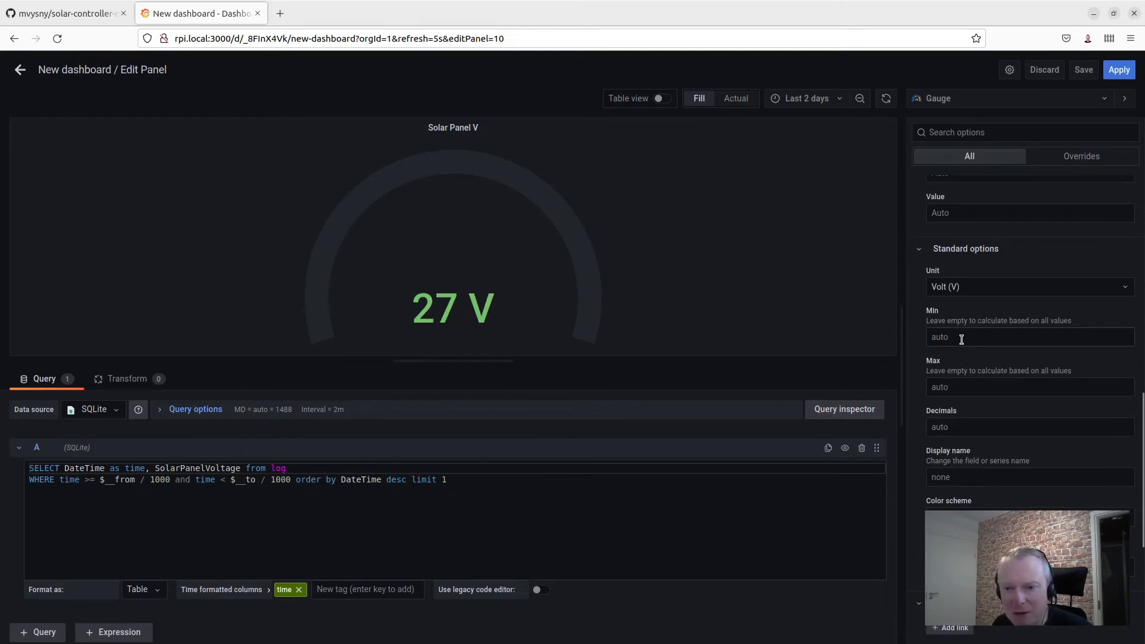
left_click(961, 339)
type("0")
left_click(982, 385)
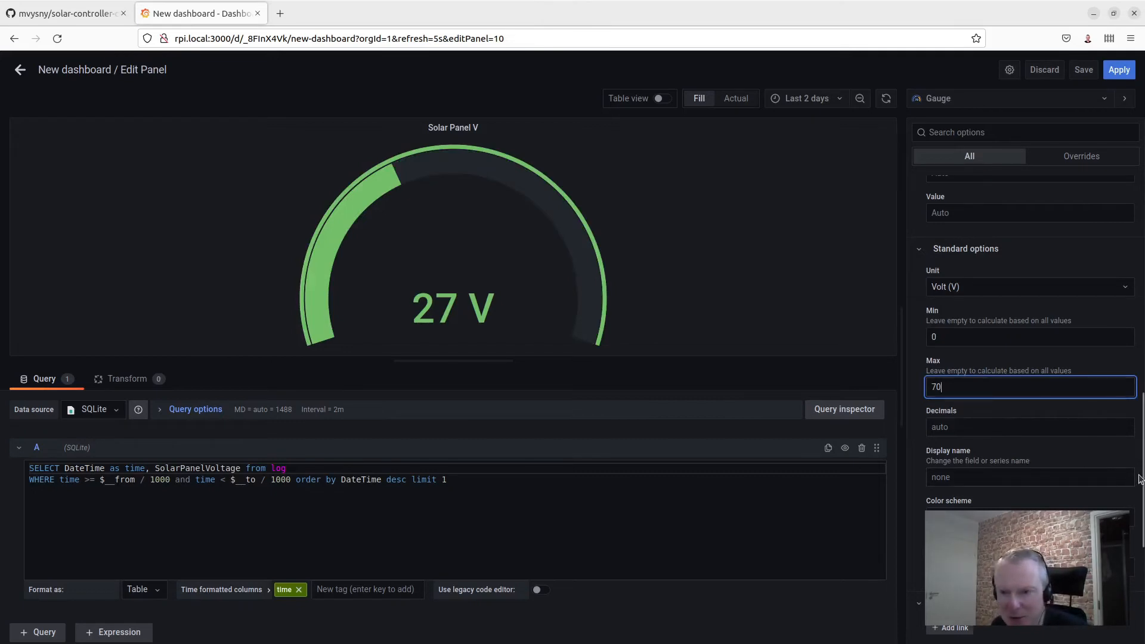
Step: Set the gauge's red threshold to 65 and apply the panel changes to the dashboard
left_click_drag(1139, 477, 1140, 573)
left_click(981, 502)
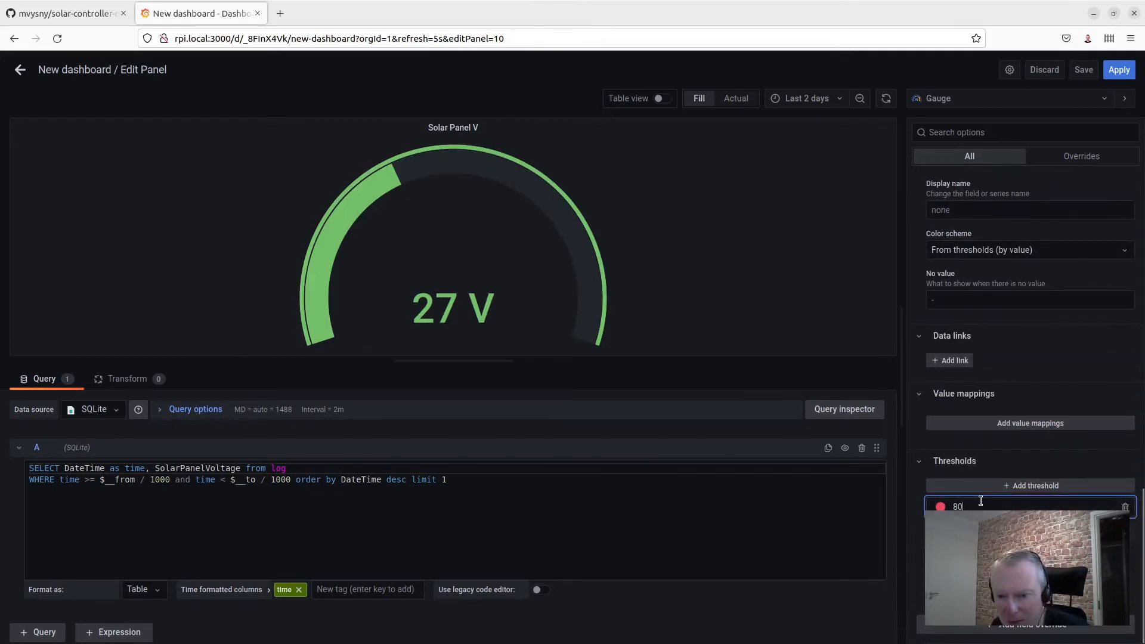
left_click_drag(980, 501, 938, 501)
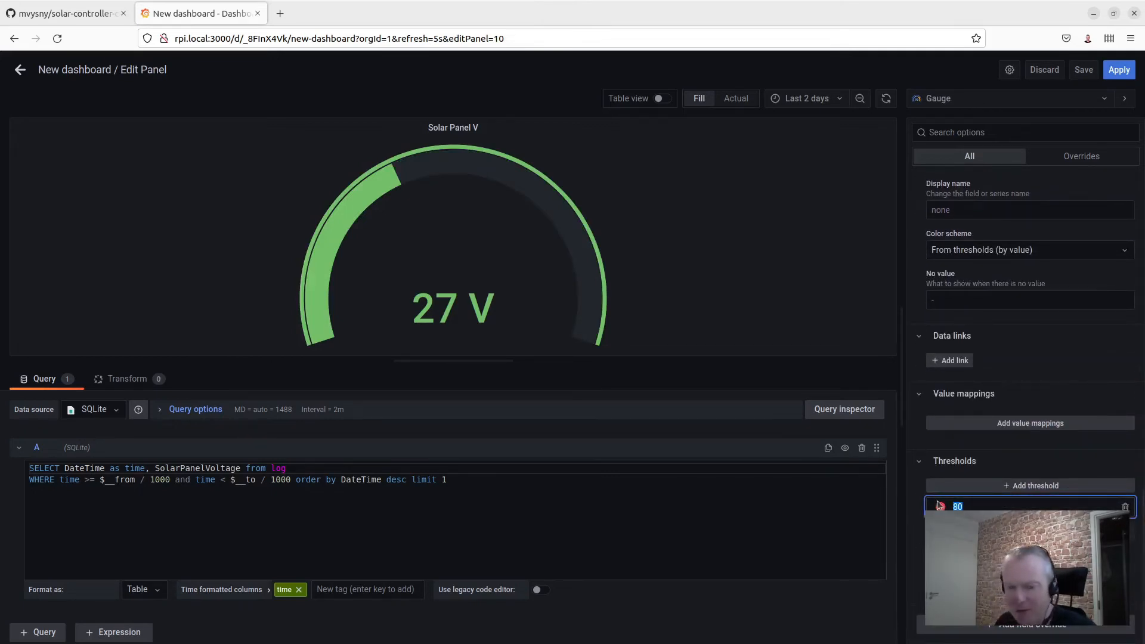
type("65")
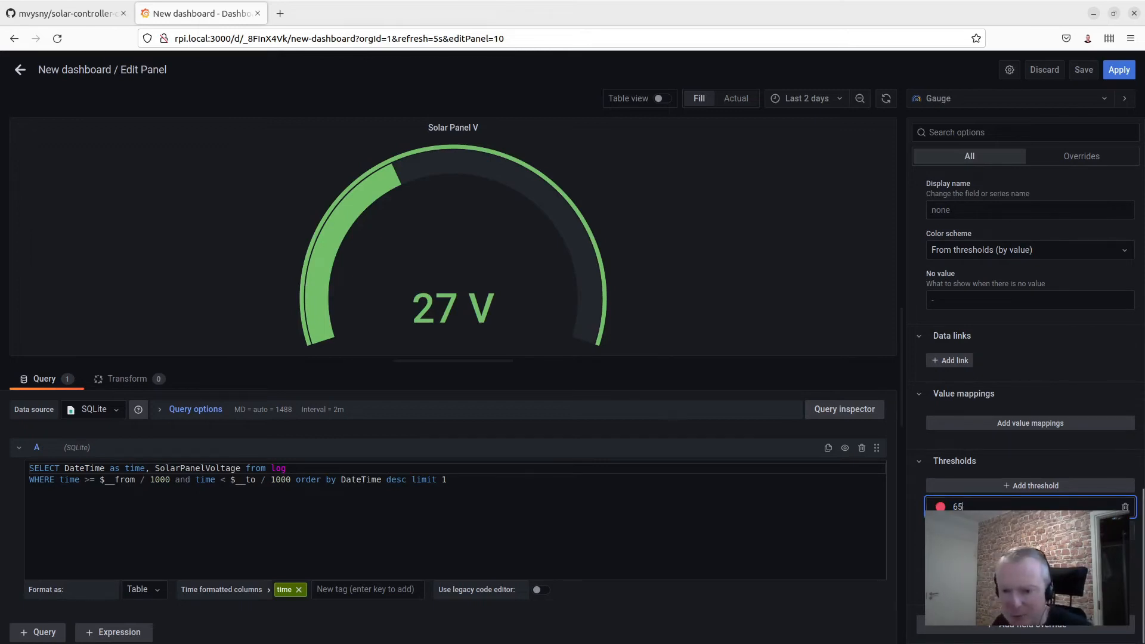
left_click(696, 375)
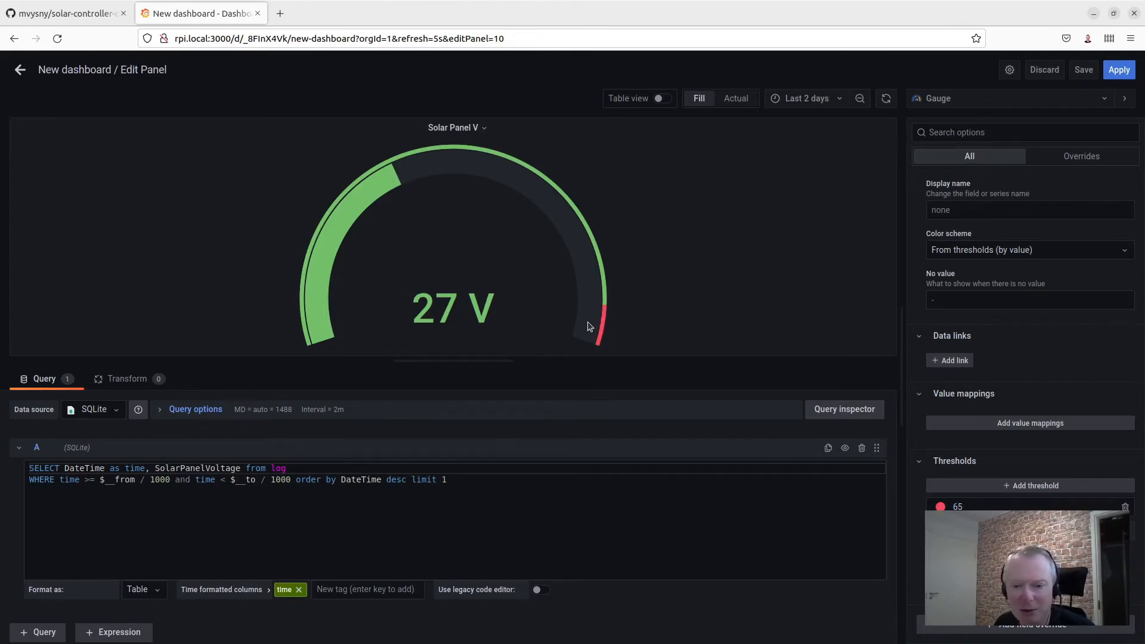
left_click(1119, 70)
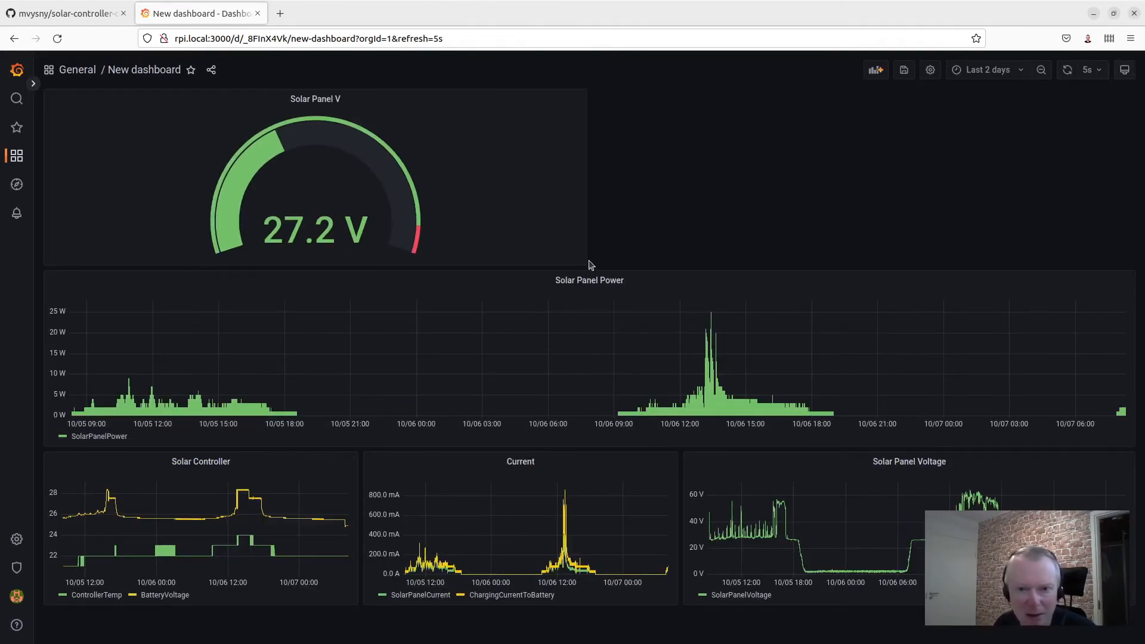
Step: Shrink the Solar Panel V gauge to a small tile beneath the Solar Controller graph and save the dashboard
left_click_drag(583, 260, 173, 217)
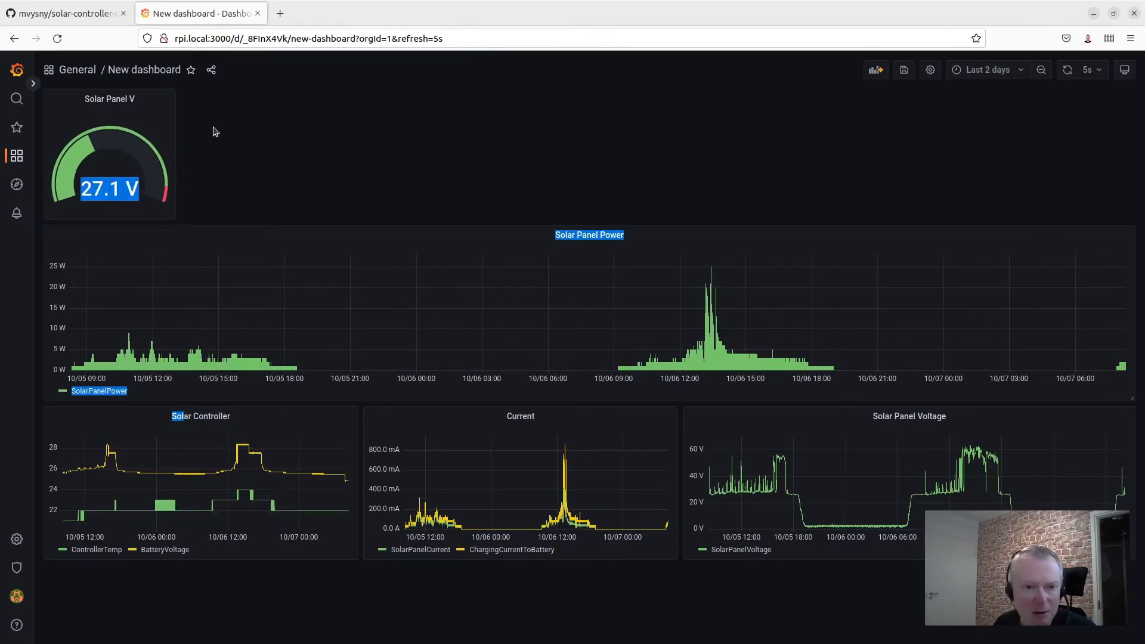
left_click_drag(107, 99, 123, 446)
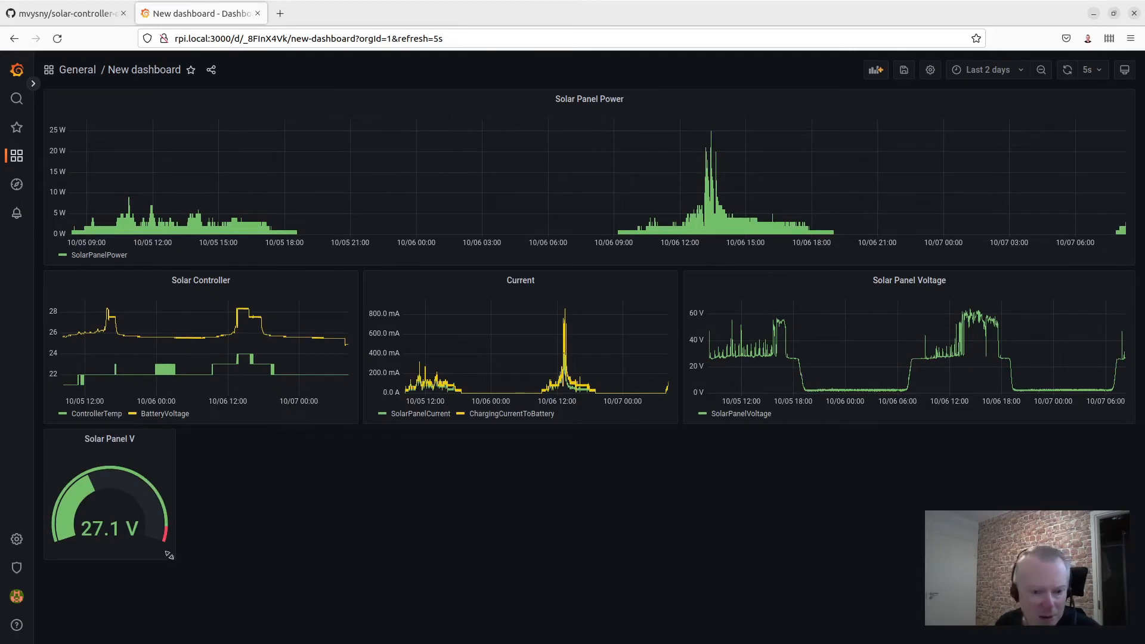
left_click_drag(169, 555, 127, 509)
left_click(904, 70)
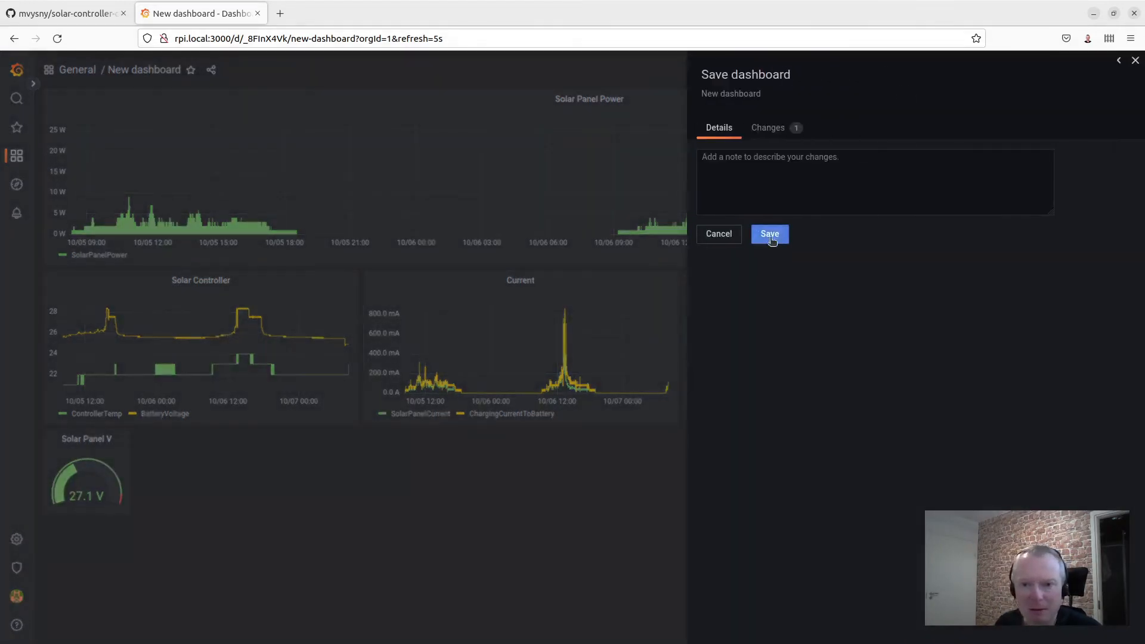
left_click(770, 234)
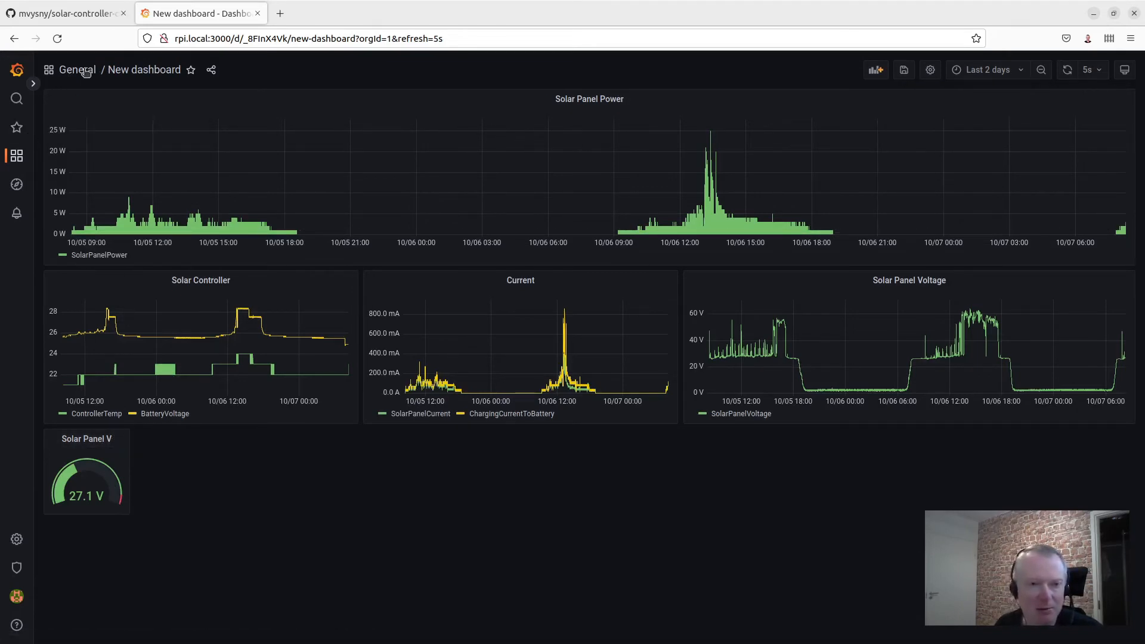
Step: Examine the gauge row on the existing Renogy Sqlite dashboard for reference and return to New dashboard
mouse_move(17, 155)
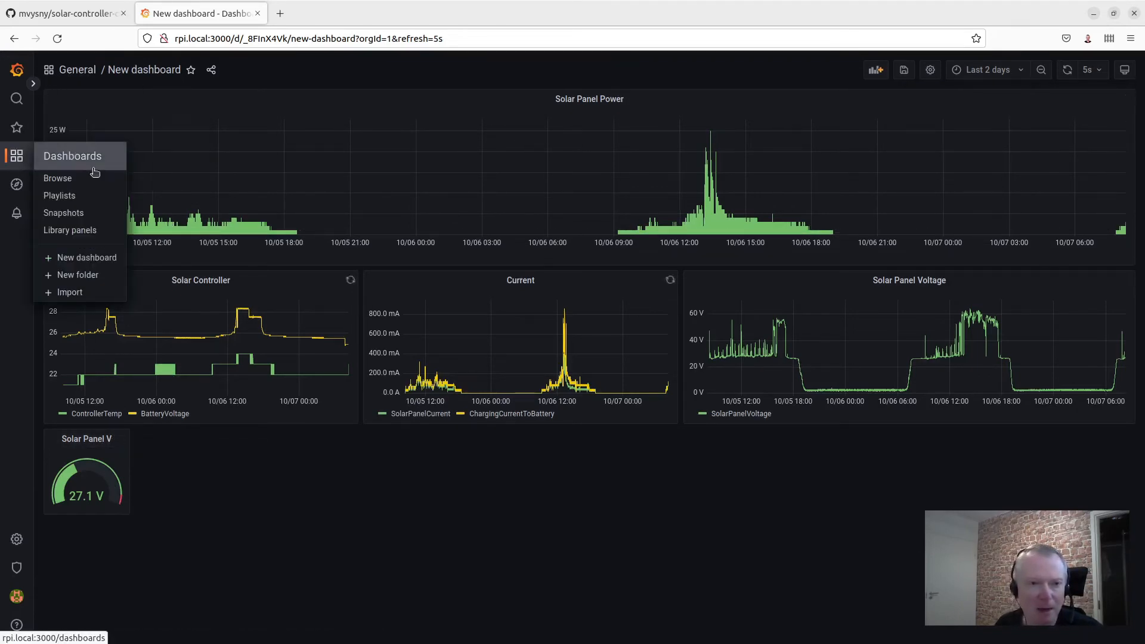
left_click(66, 181)
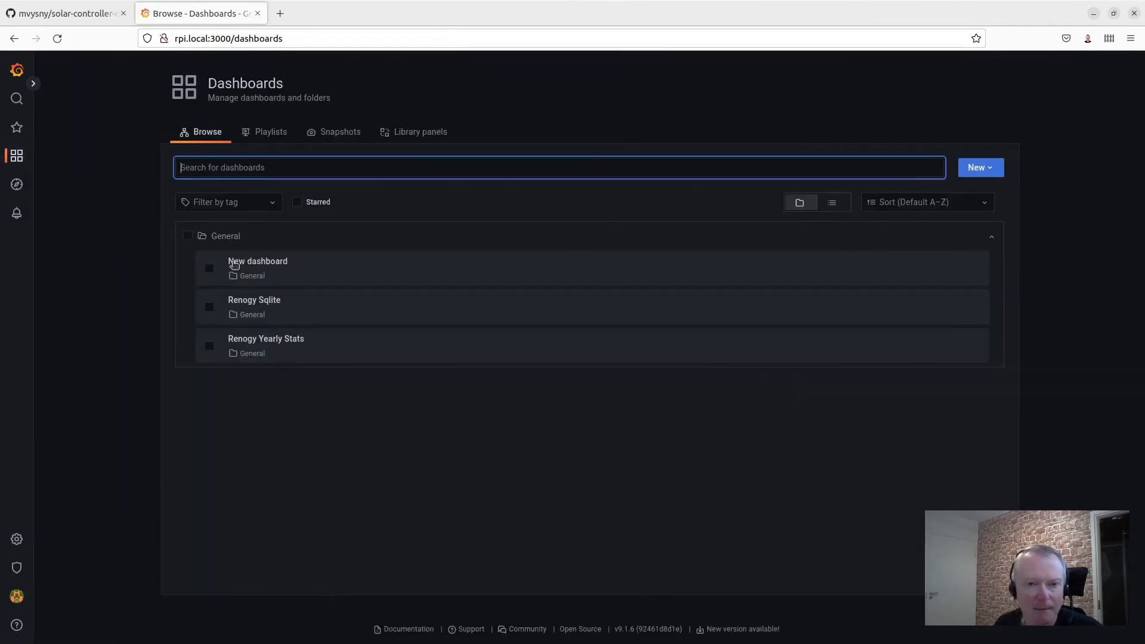
left_click(257, 304)
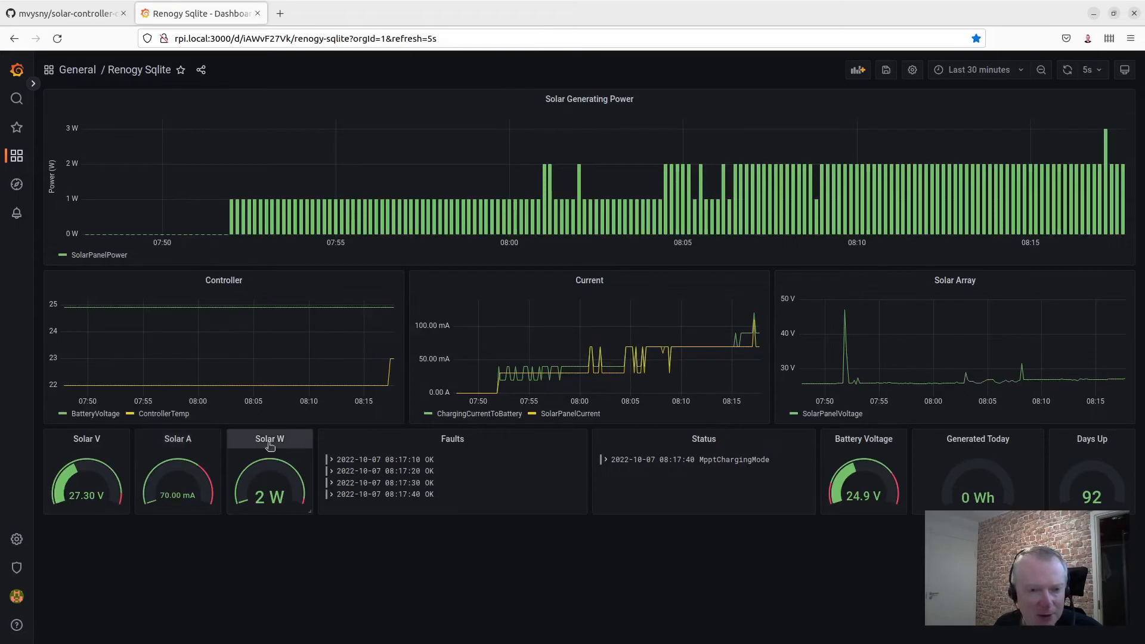
left_click(25, 155)
left_click(255, 263)
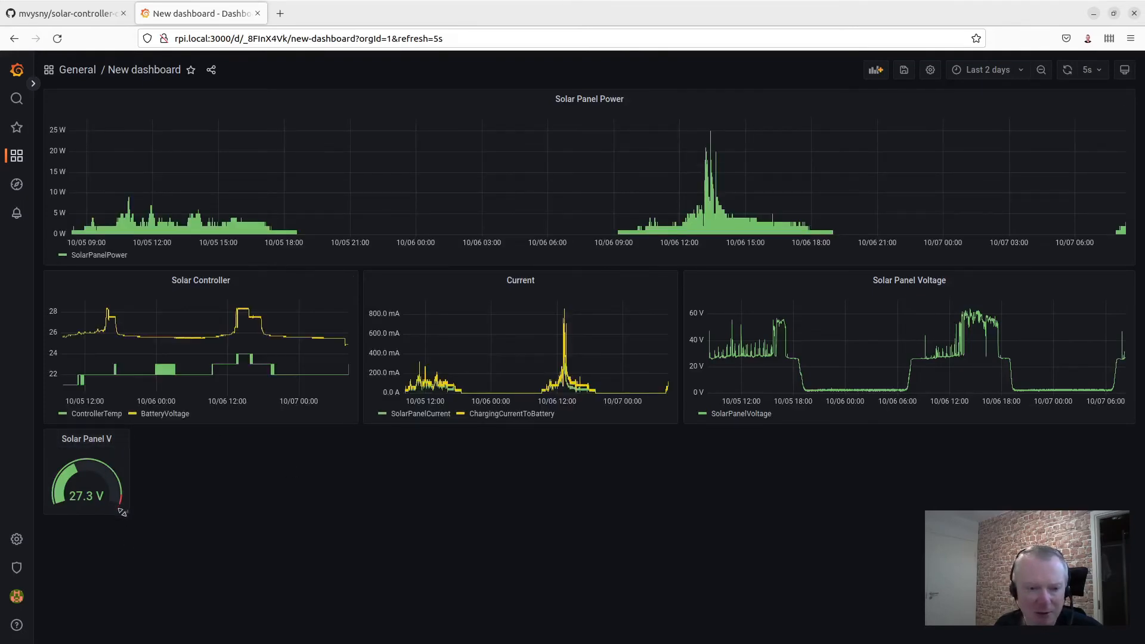
Step: Try a larger size for the Solar Panel V gauge, and duplicate the small gauge twice to make three side by side
left_click_drag(126, 511, 179, 530)
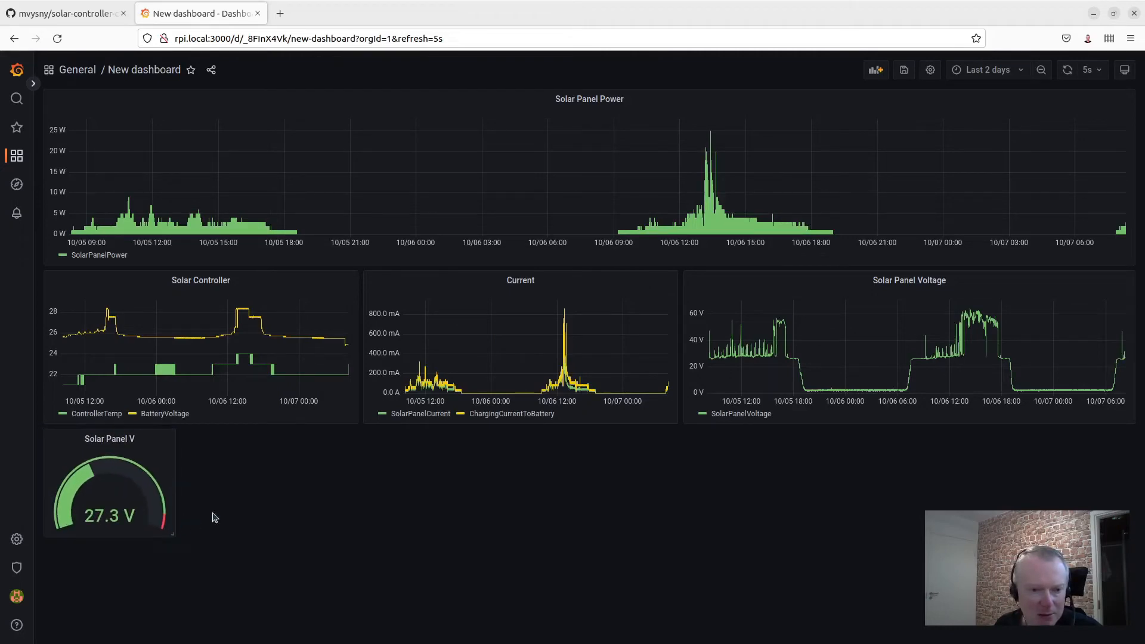
left_click(113, 439)
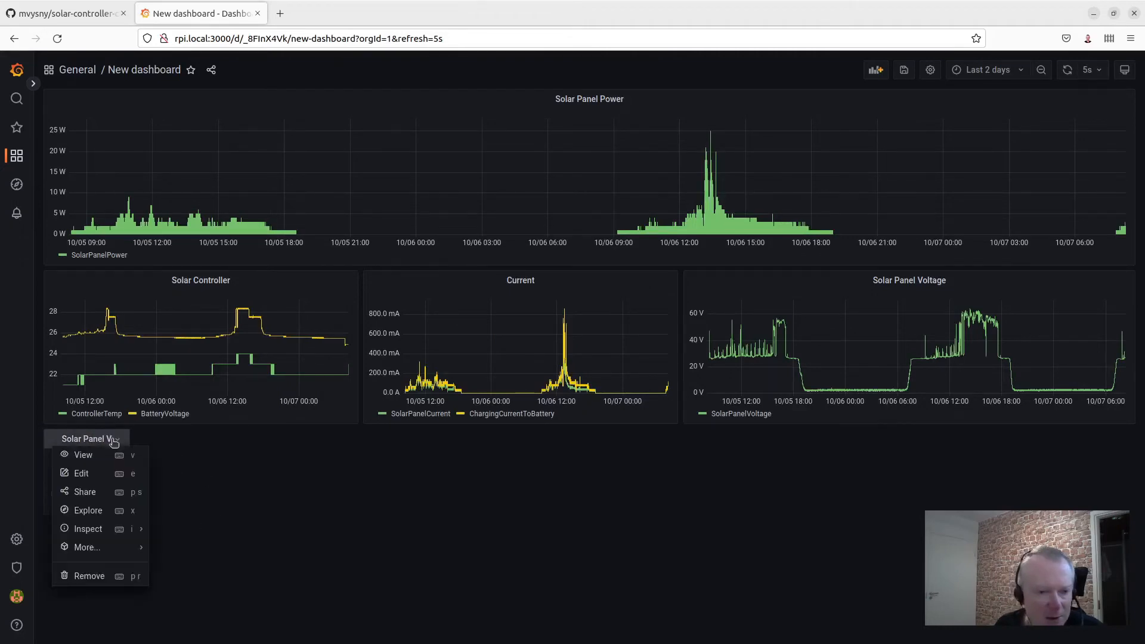
mouse_move(108, 554)
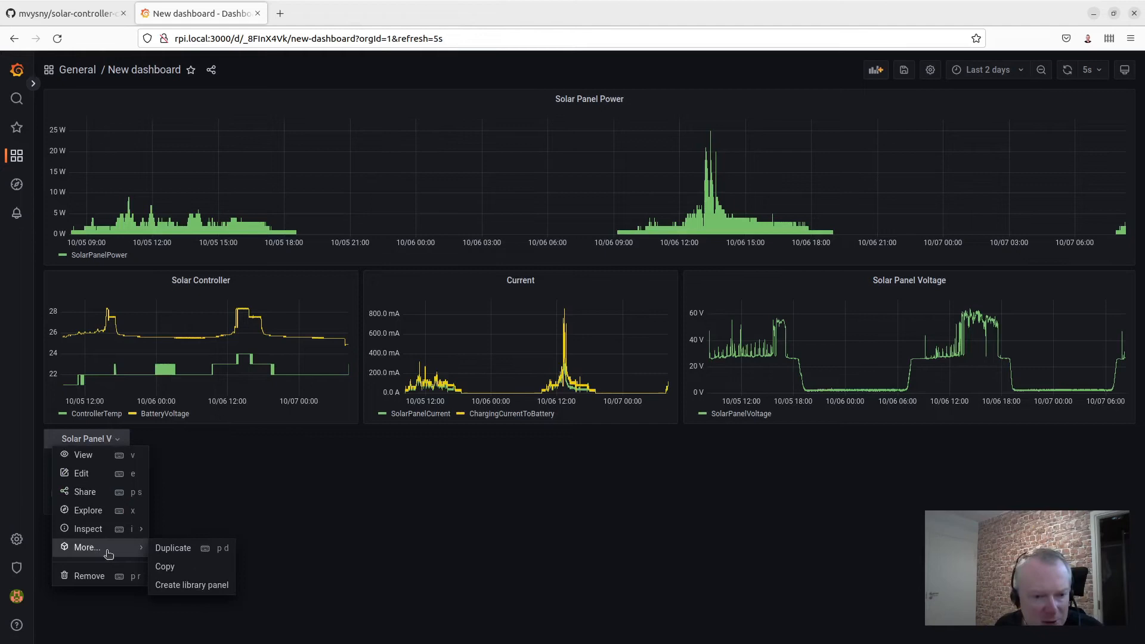
left_click(173, 548)
left_click(215, 448)
mouse_move(188, 547)
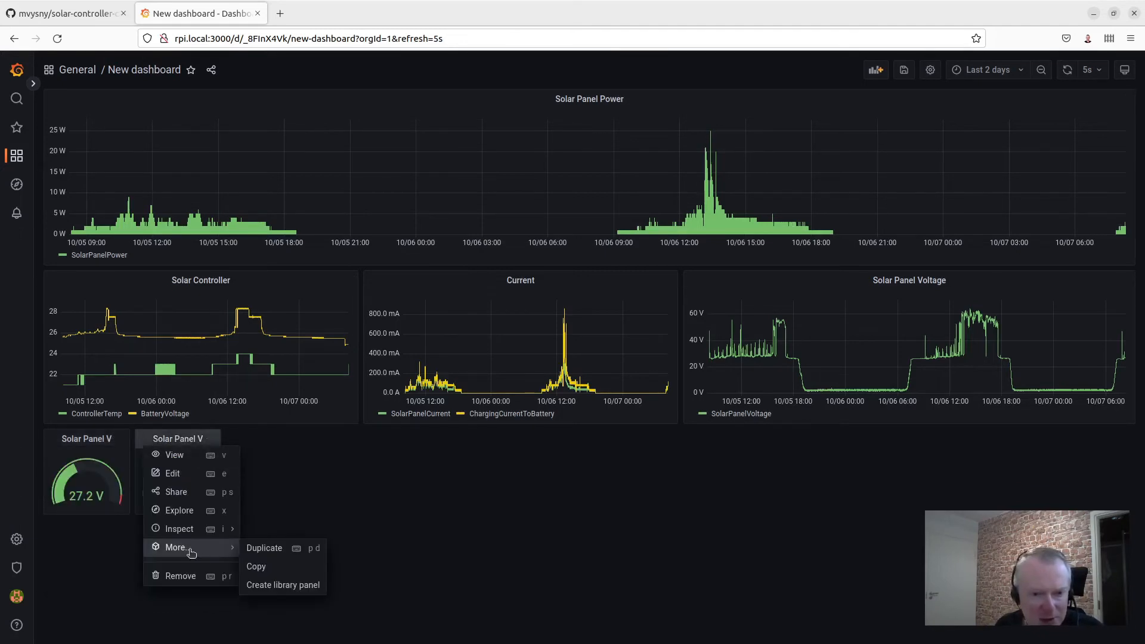
left_click(262, 547)
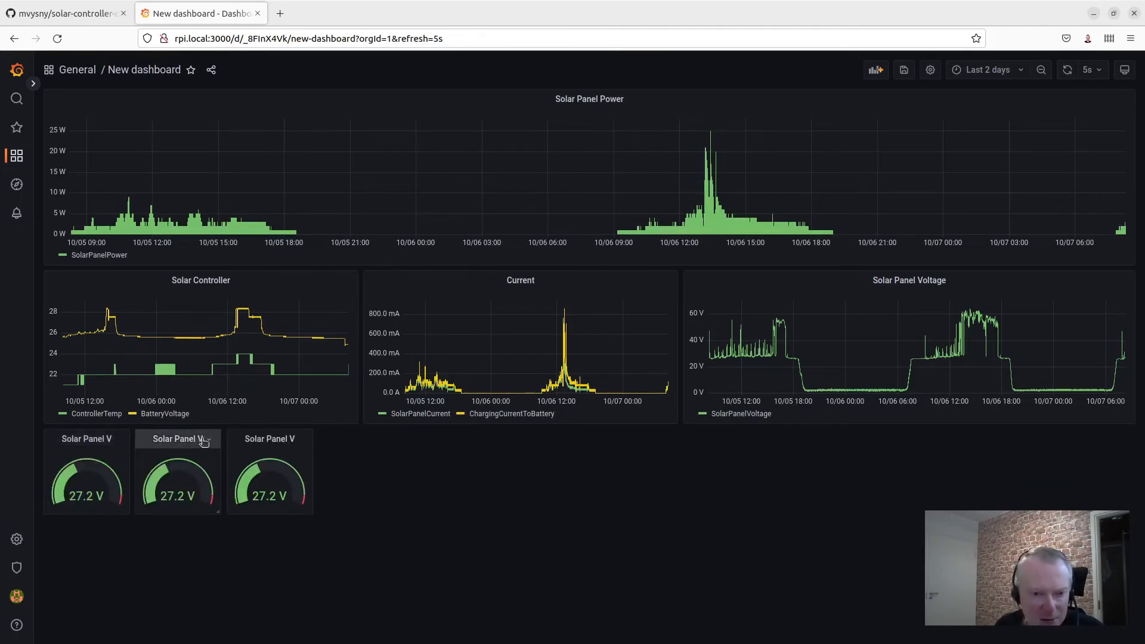
Step: Open the middle Solar Panel V gauge for editing and change its title to Solar Panel A
left_click(190, 440)
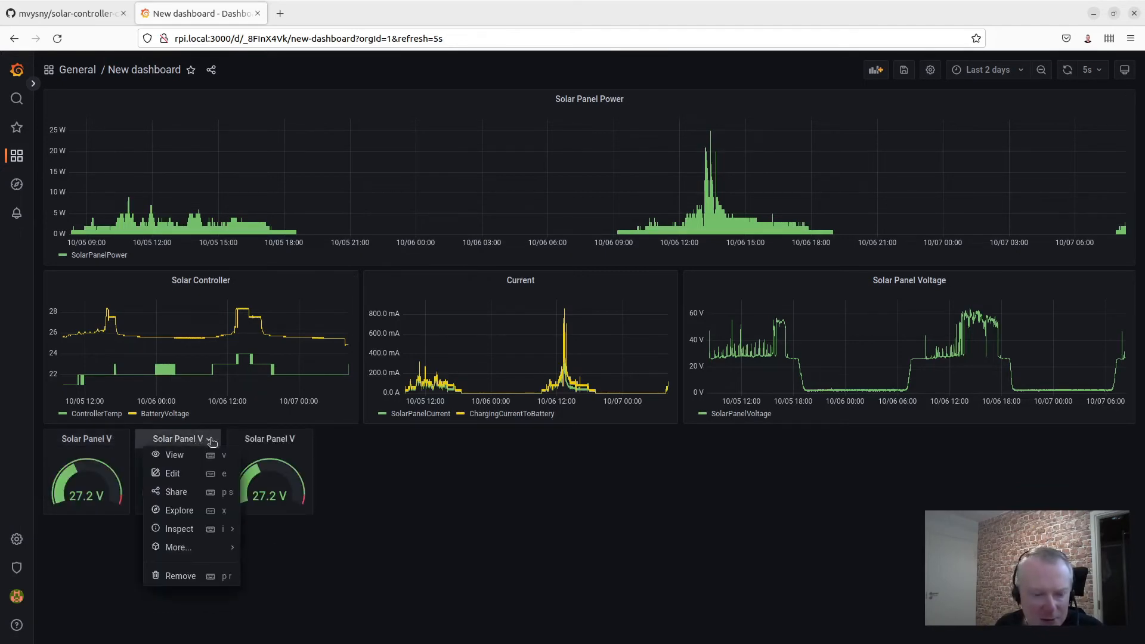
left_click(180, 478)
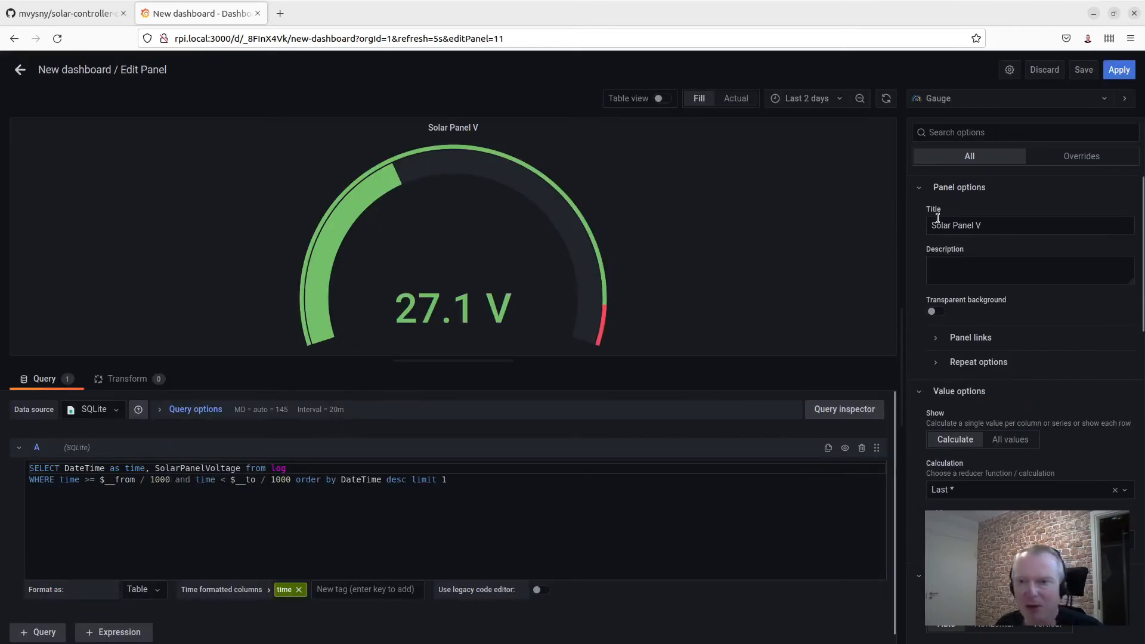
left_click(1008, 225)
key("BackSpace")
type("A")
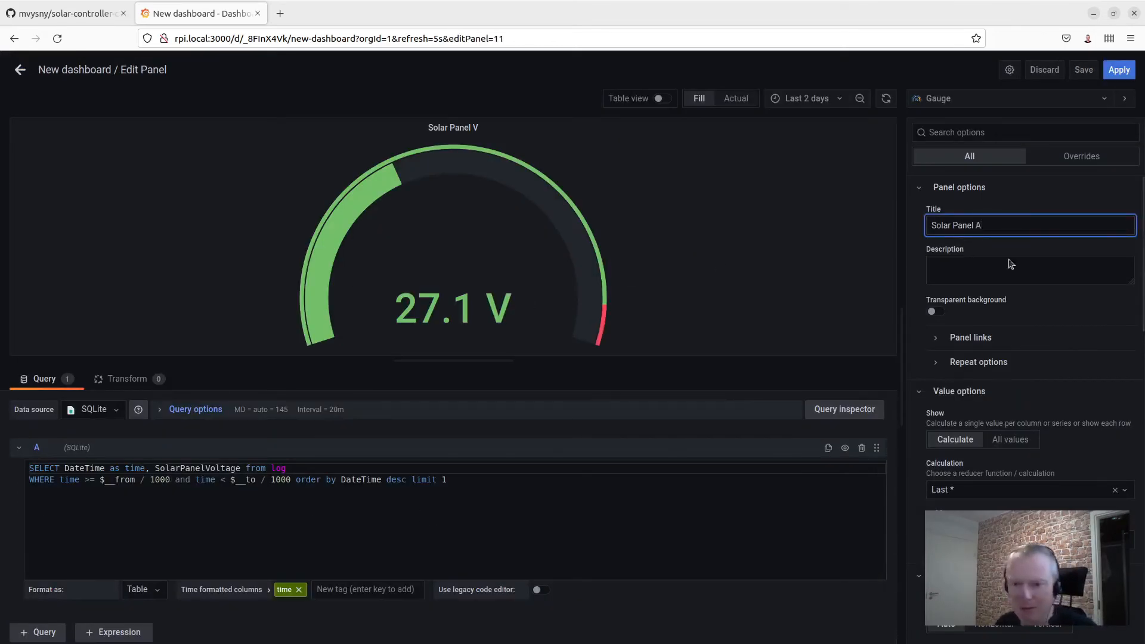
left_click(1137, 584)
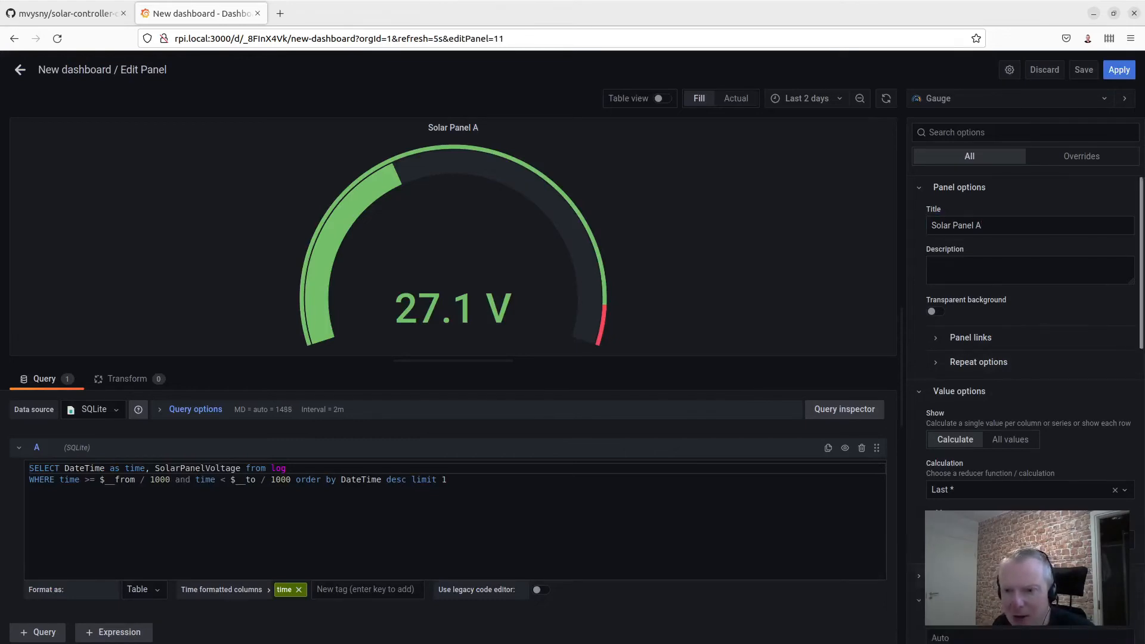
Step: Set the Solar Panel A gauge's unit to Ampere (A)
left_click_drag(1143, 291, 1143, 469)
left_click(997, 310)
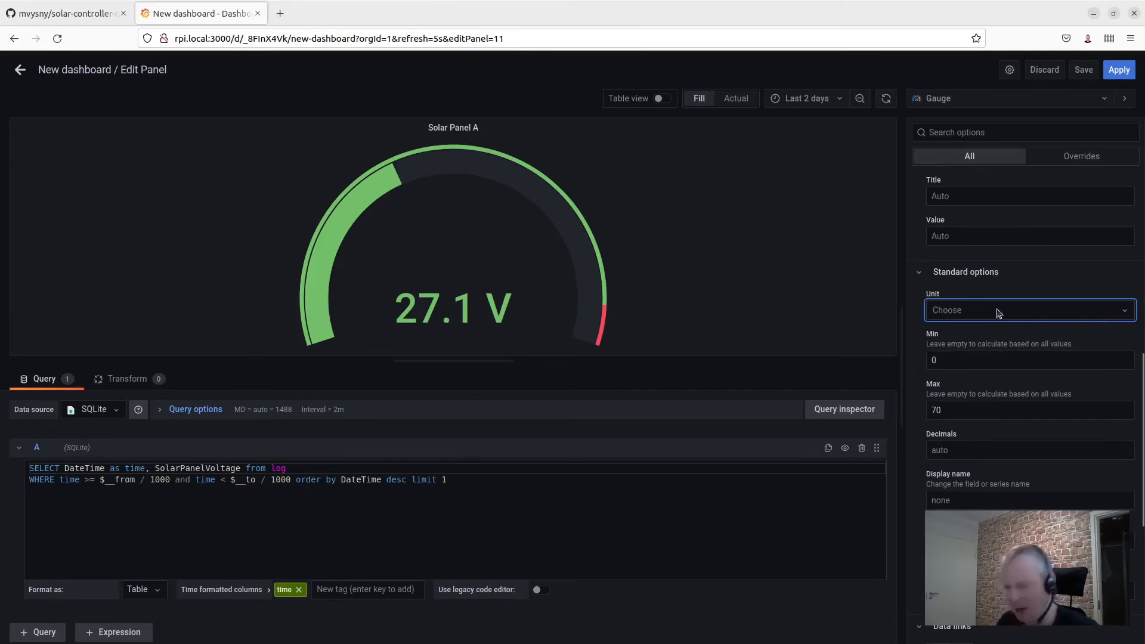
type("ams")
key("BackSpace")
type("ps")
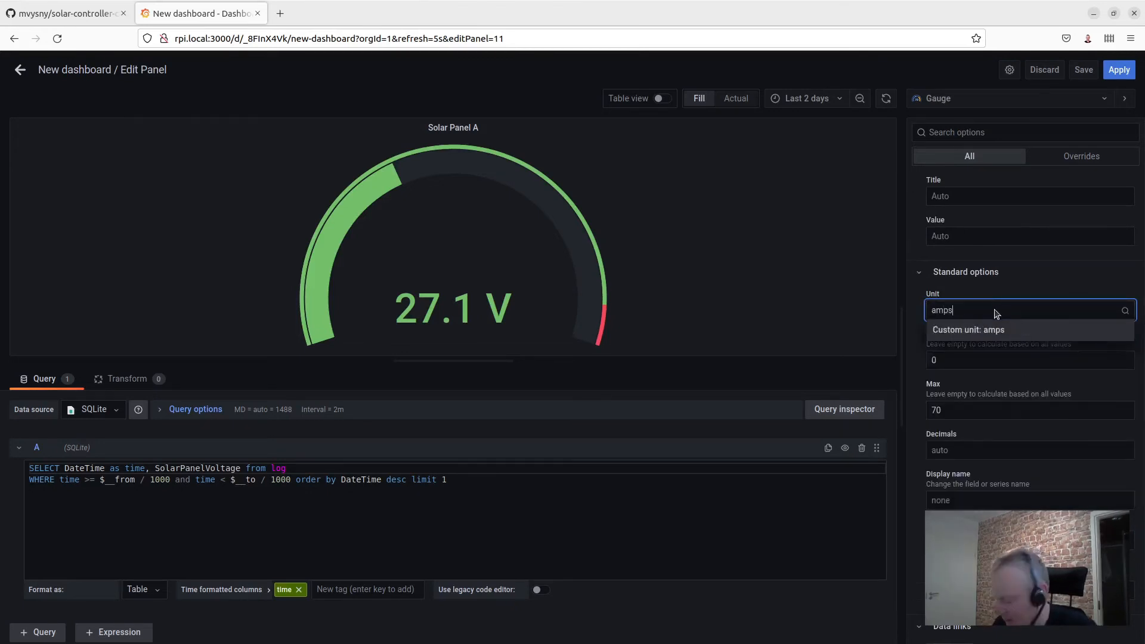
key("BackSpace")
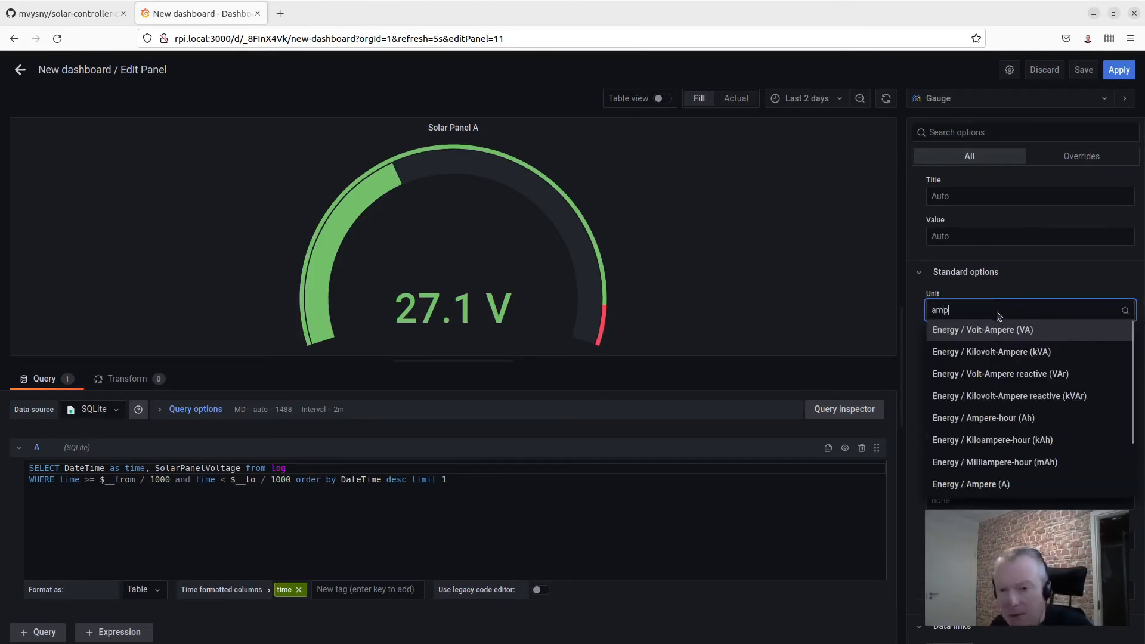
left_click(992, 480)
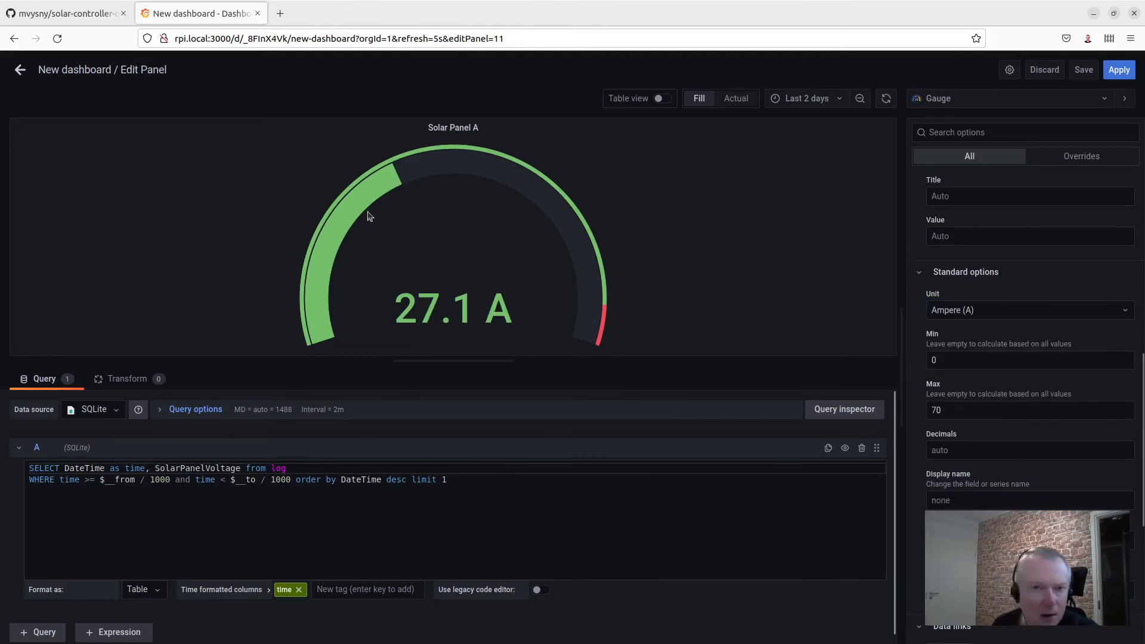
Step: Copy the SolarPanelCurrent column name from the GitHub README and replace SolarPanelVoltage with it in the gauge's query
left_click(79, 9)
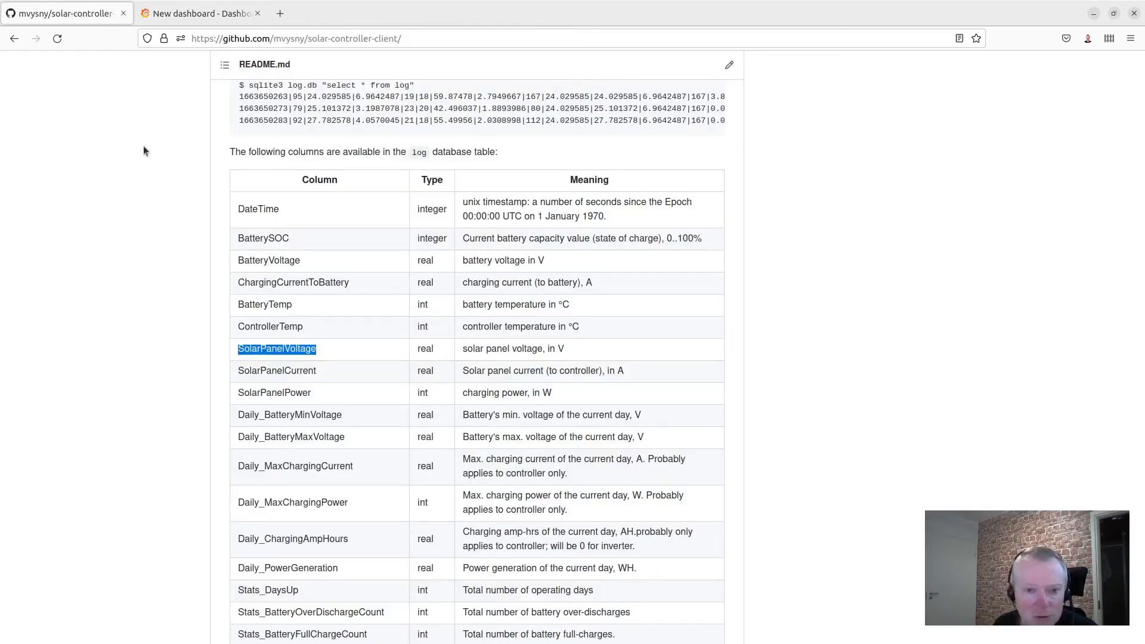
double_click(282, 374)
key("ctrl+c")
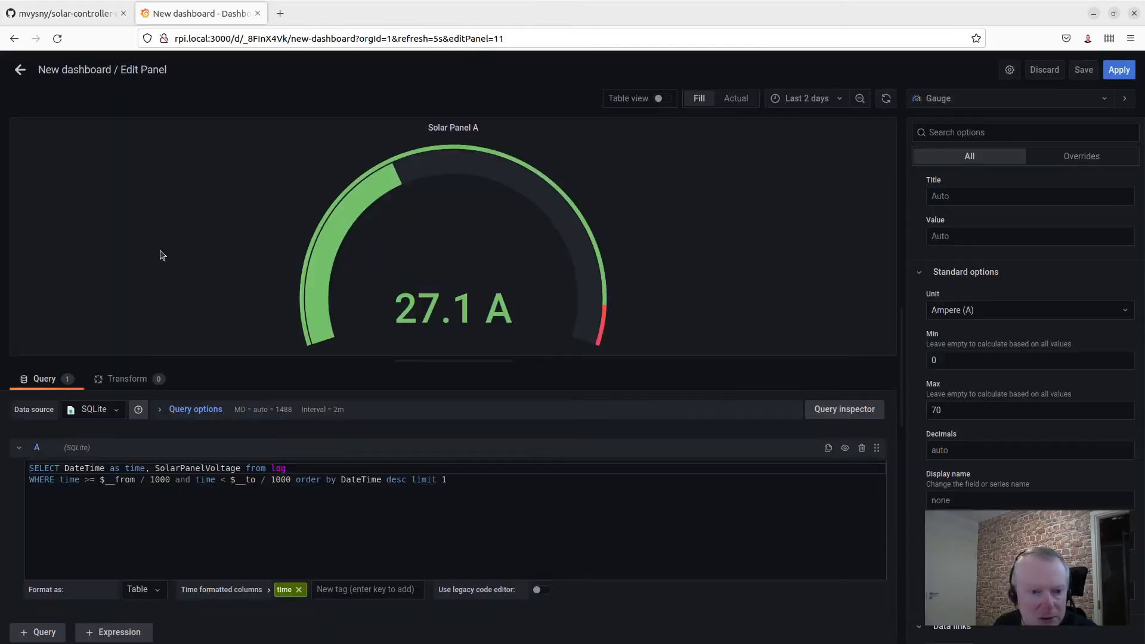
left_click(190, 13)
double_click(200, 470)
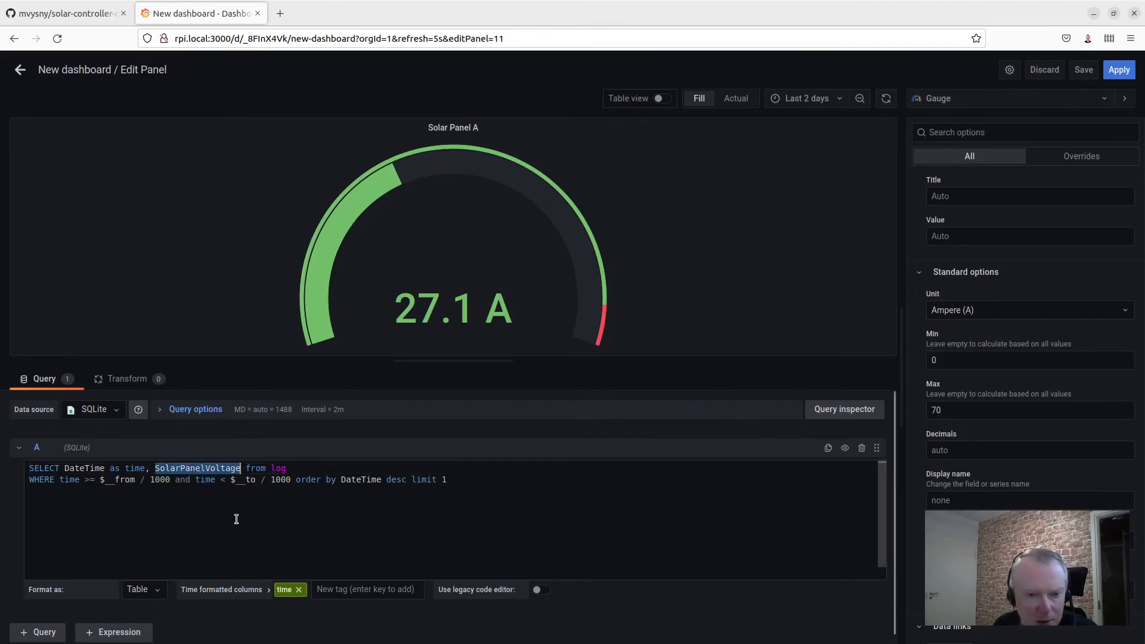
key("ctrl+v")
left_click(320, 532)
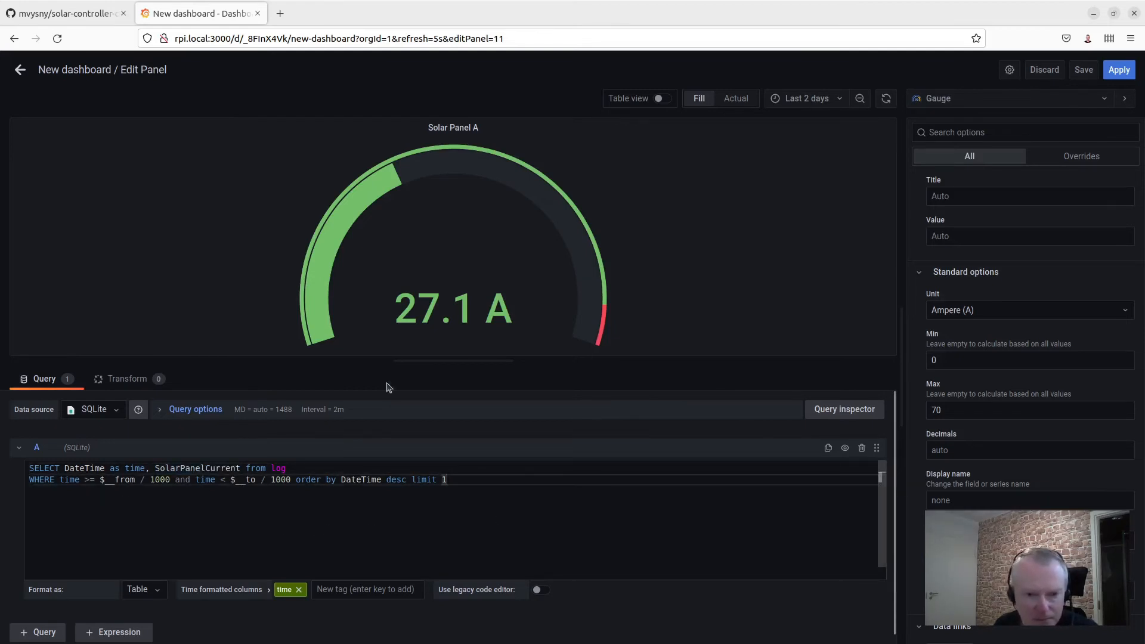
left_click(703, 264)
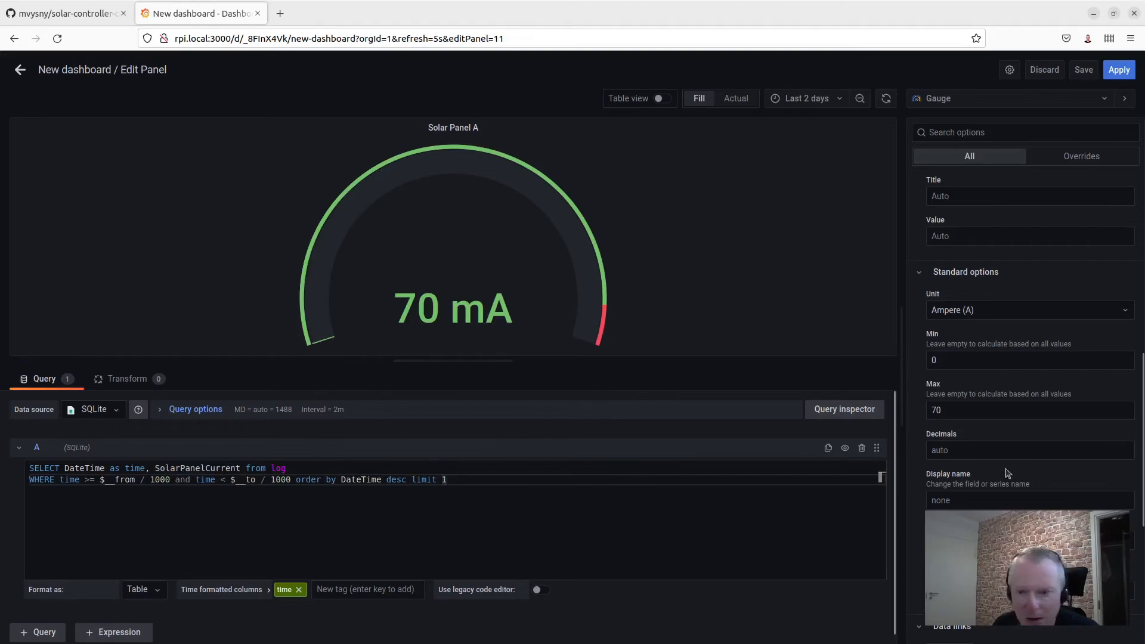
Step: Set the Solar Panel A gauge's maximum value to 7
scroll(1133, 429, "down", 5)
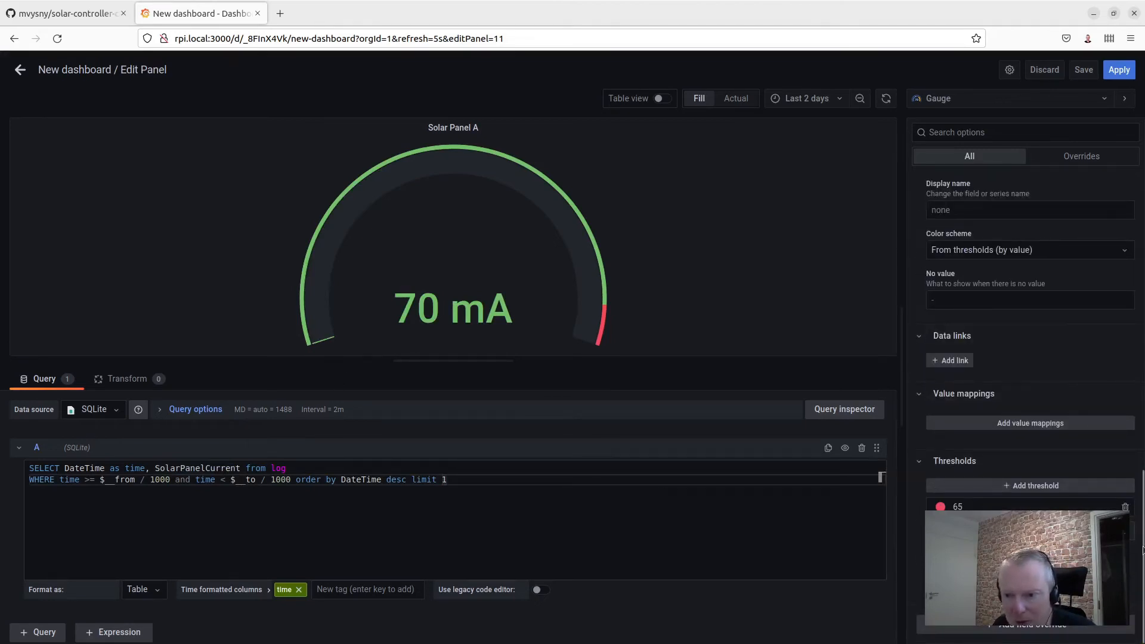
scroll(966, 389, "up", 5)
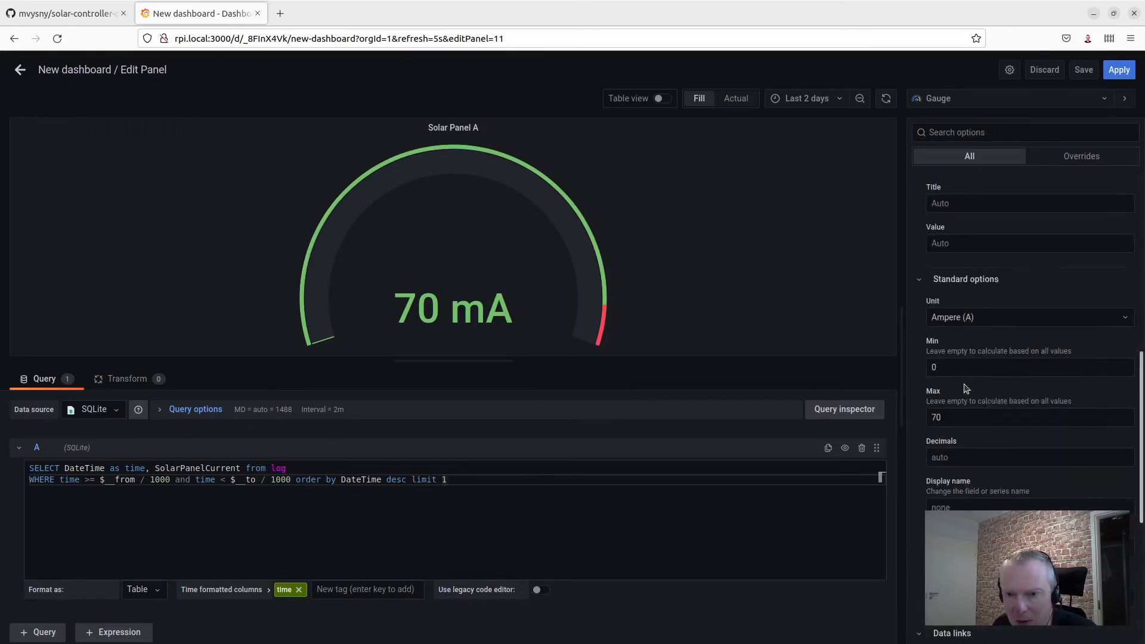
left_click(940, 368)
left_click(972, 418)
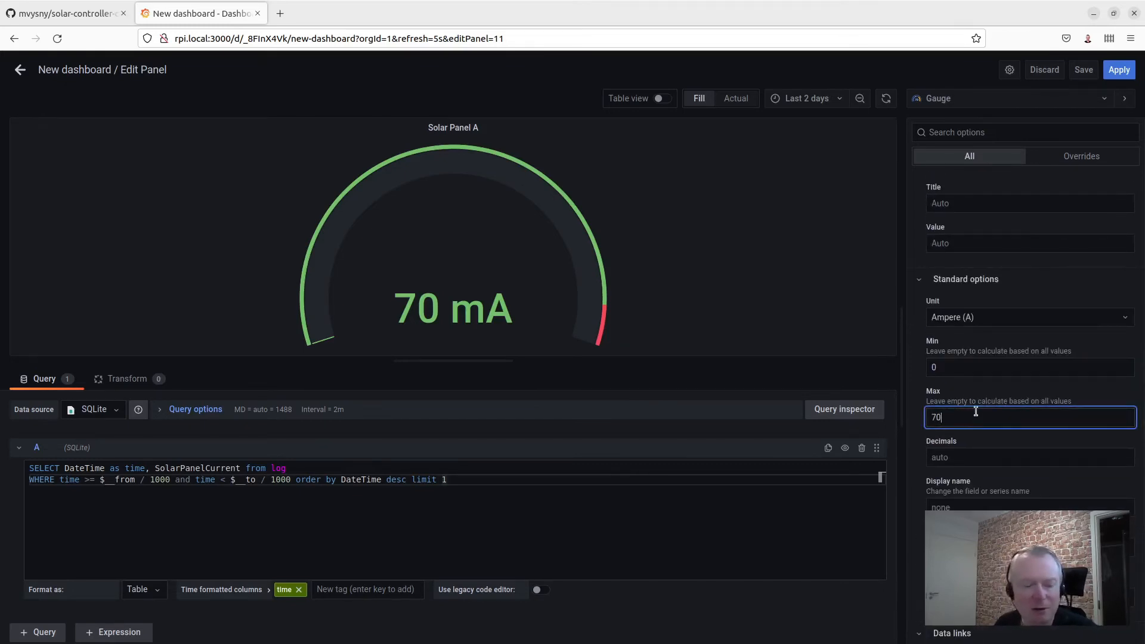
left_click_drag(974, 413, 922, 419)
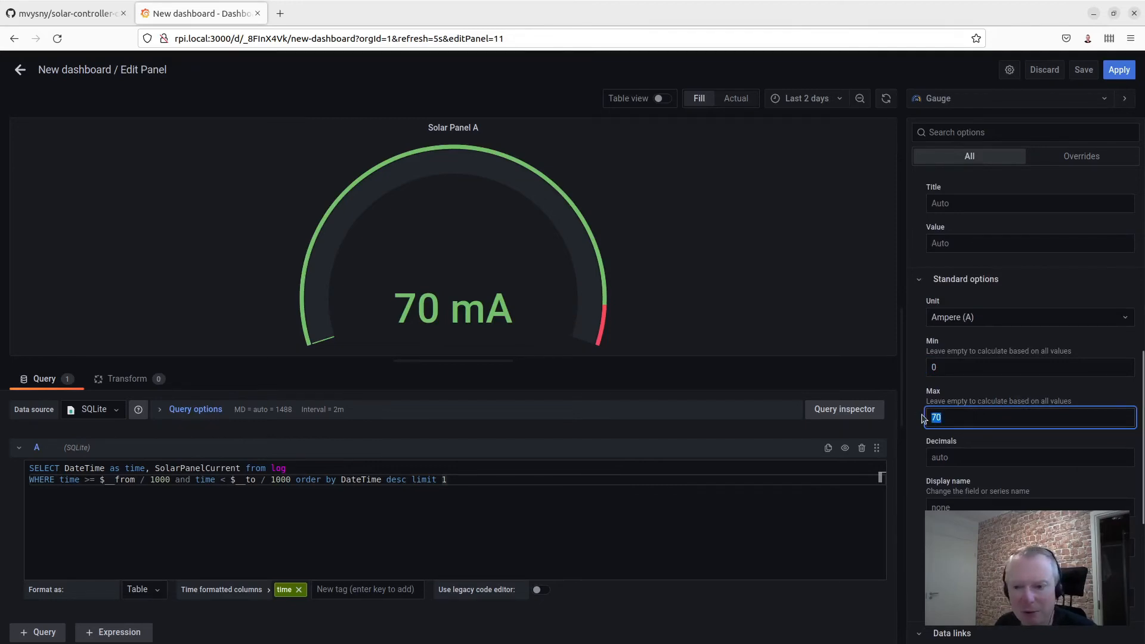
type("7")
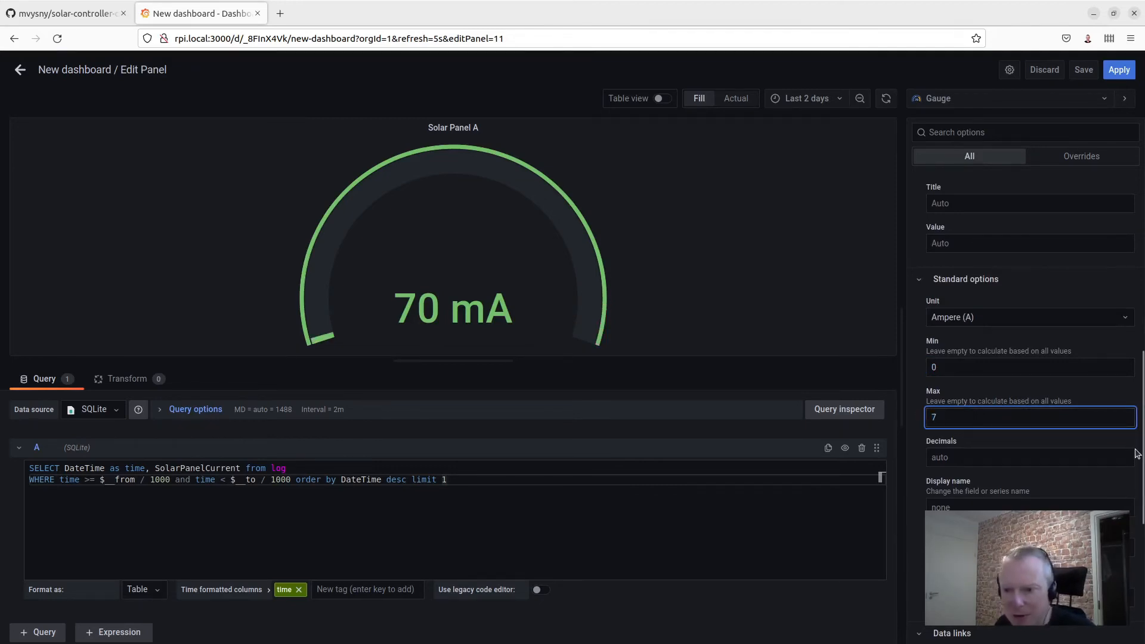
Step: Set the Solar Panel A gauge's red threshold to 6.5 and apply the panel changes to the dashboard
scroll(1026, 454, "down", 5)
left_click(984, 506)
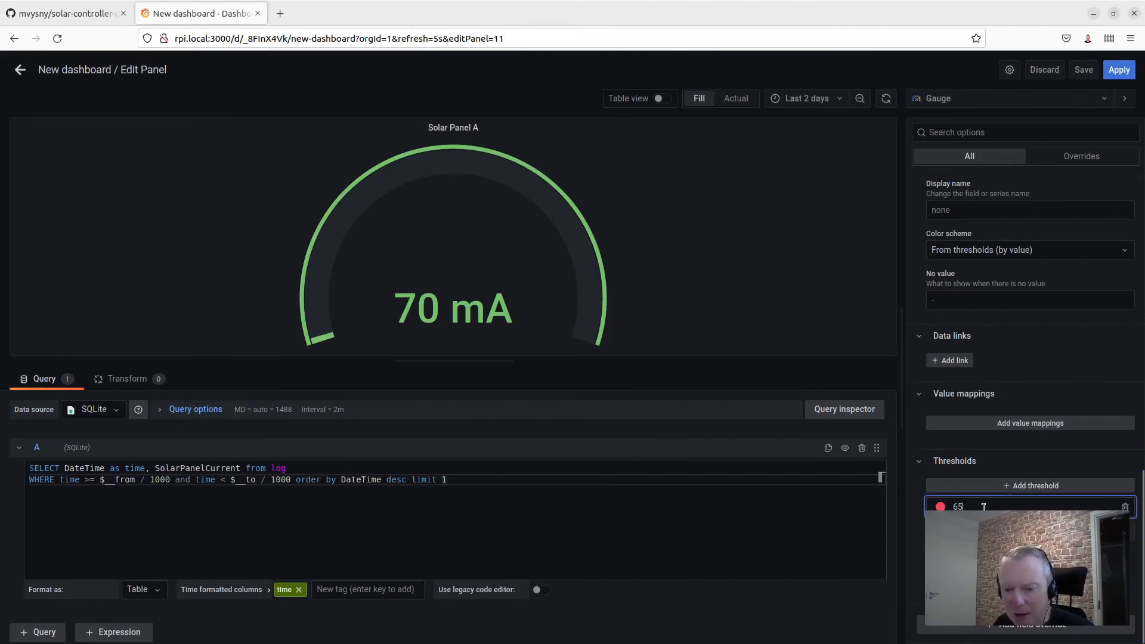
type(".5")
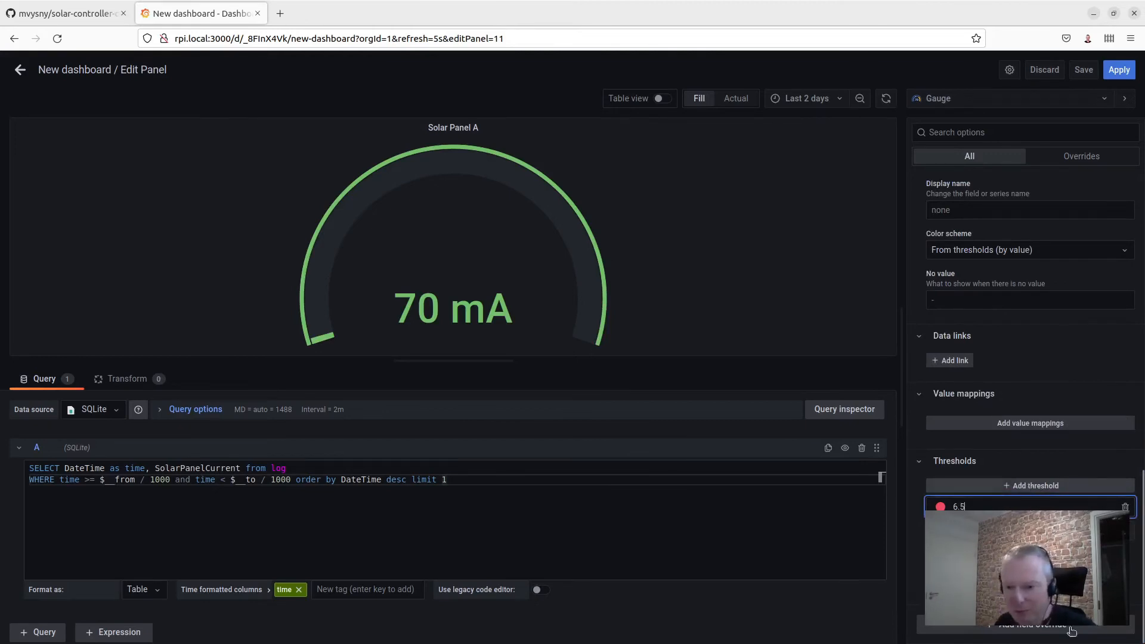
key("Tab")
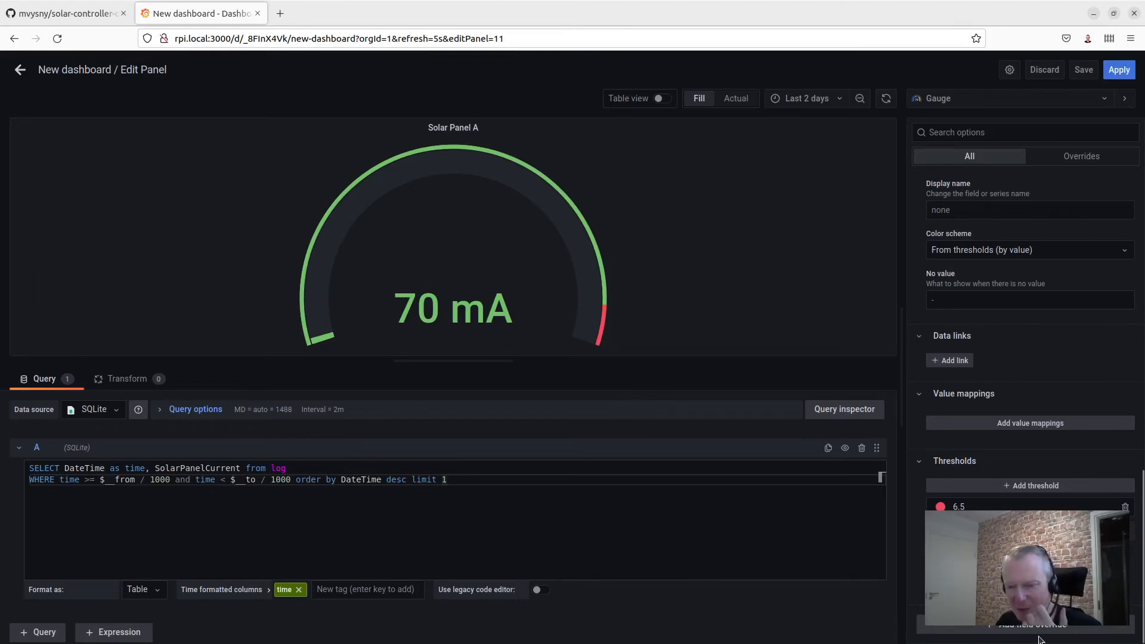
left_click(986, 505)
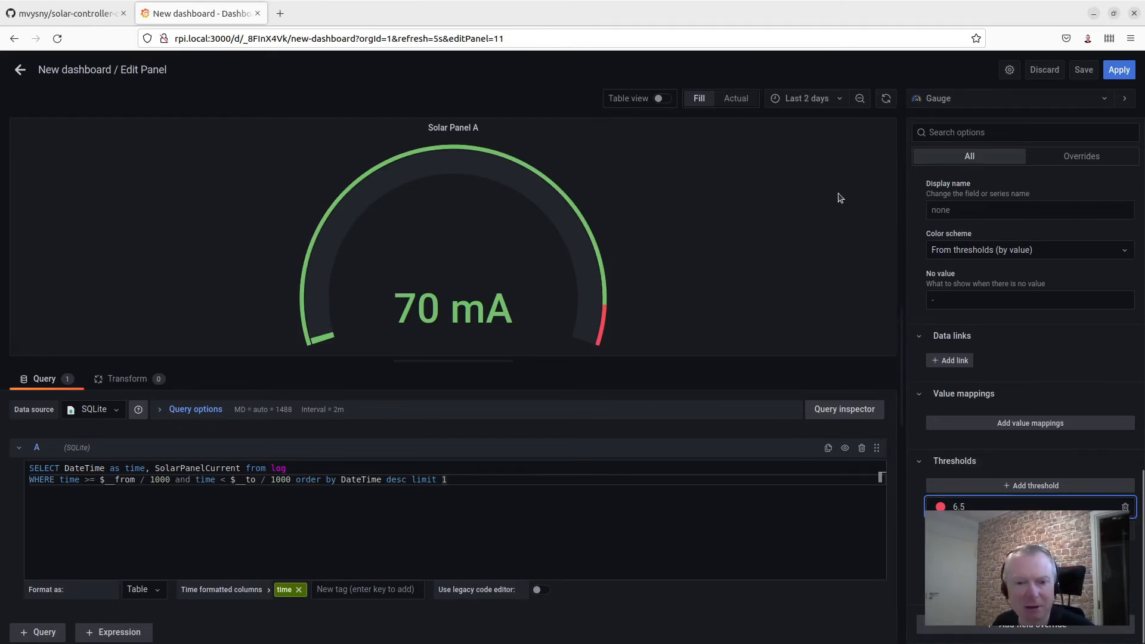
left_click(1119, 71)
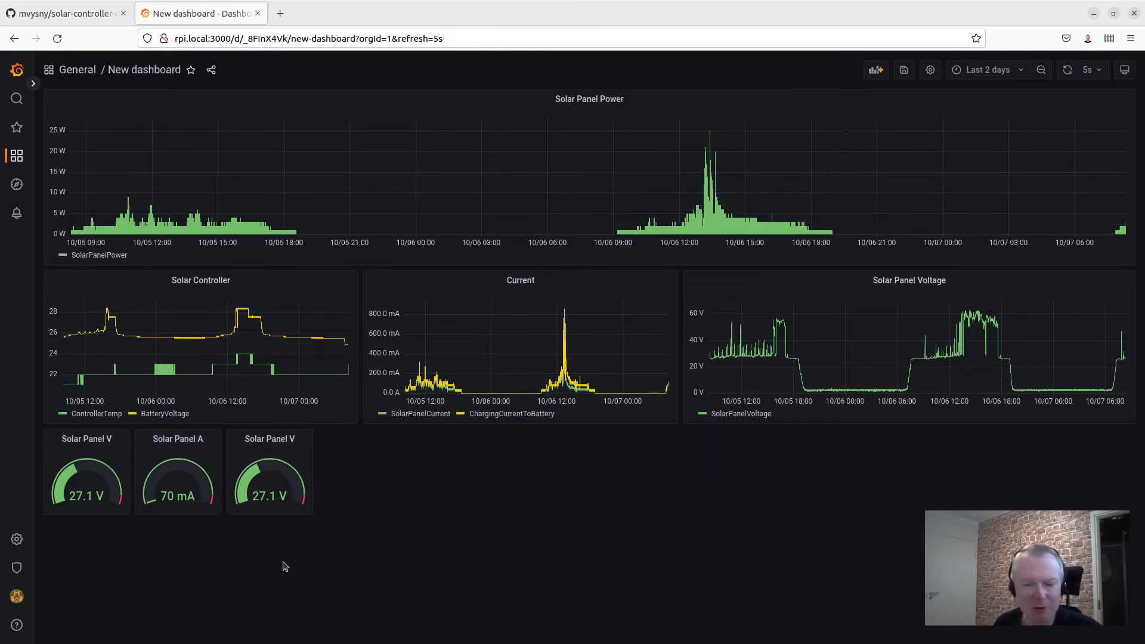
Step: Retitle the third gauge Solar Panel W and replace SolarPanelVoltage in its query with SolarPanelPower copied from the GitHub README
left_click(292, 439)
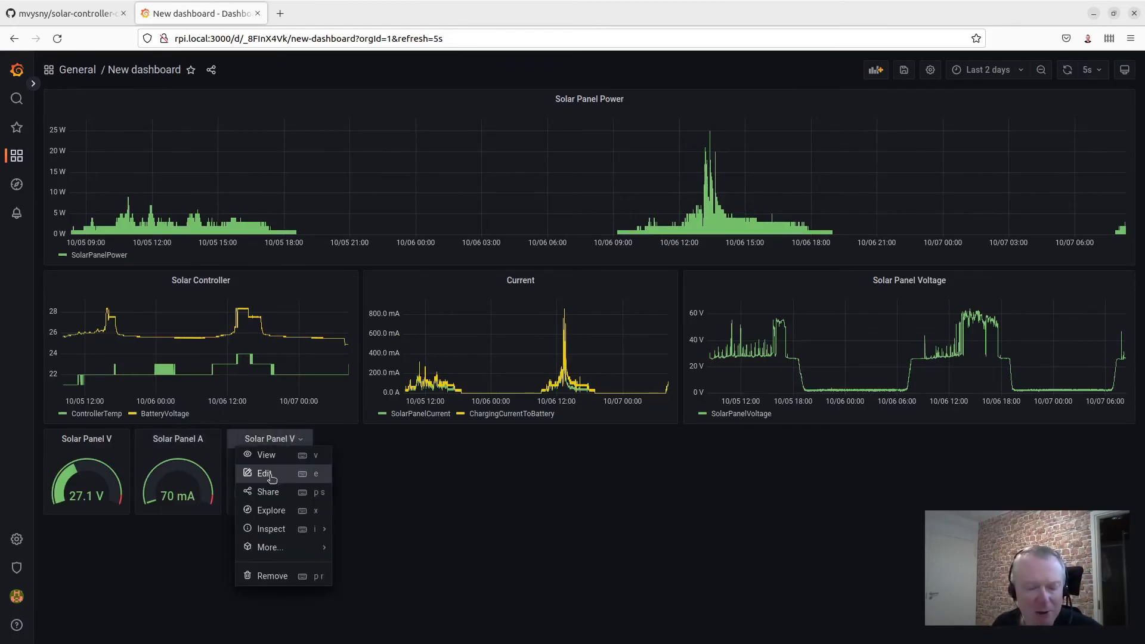
left_click(266, 474)
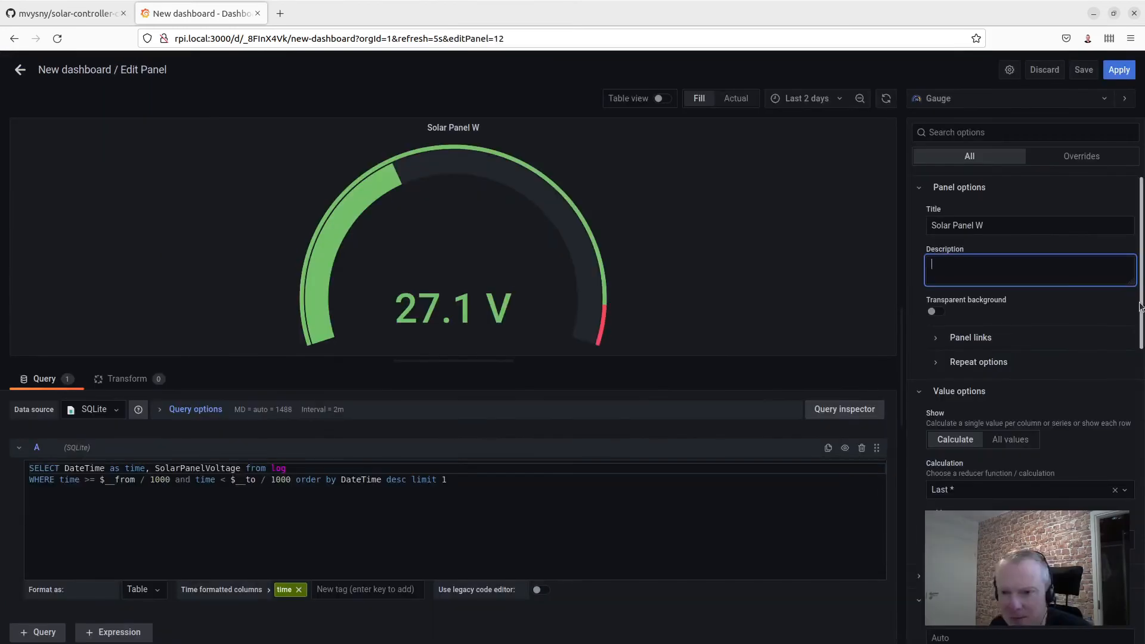
left_click(66, 13)
double_click(276, 392)
key("ctrl+c")
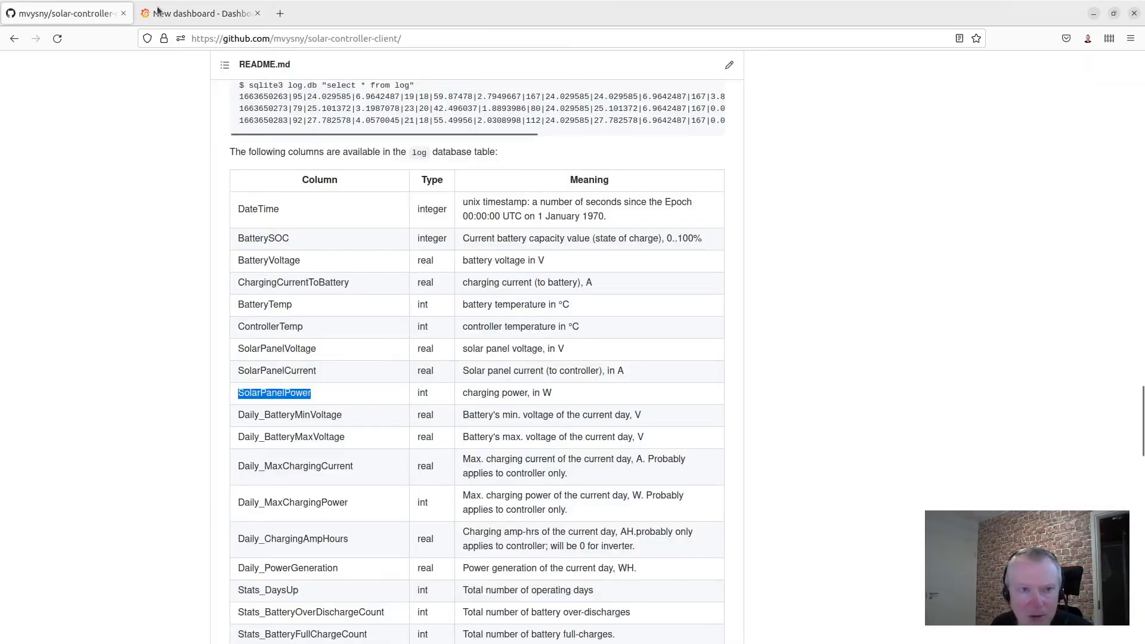
key("ctrl+Tab")
double_click(213, 468)
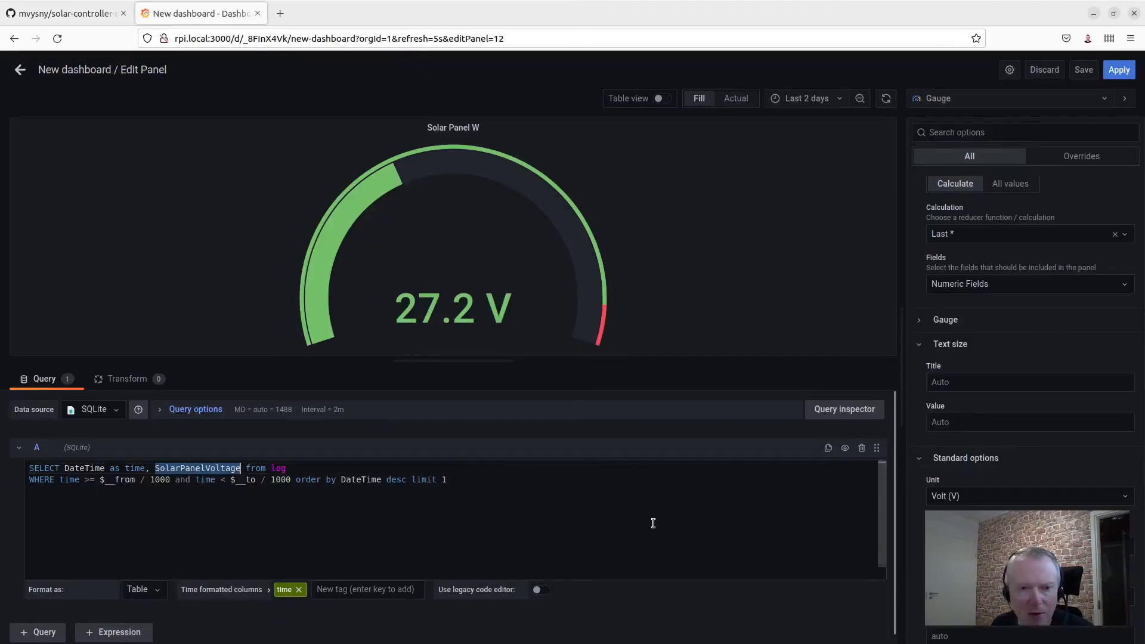
key("ctrl+v")
Step: Set the Solar Panel W gauge's unit to Watt (W)
left_click(1066, 498)
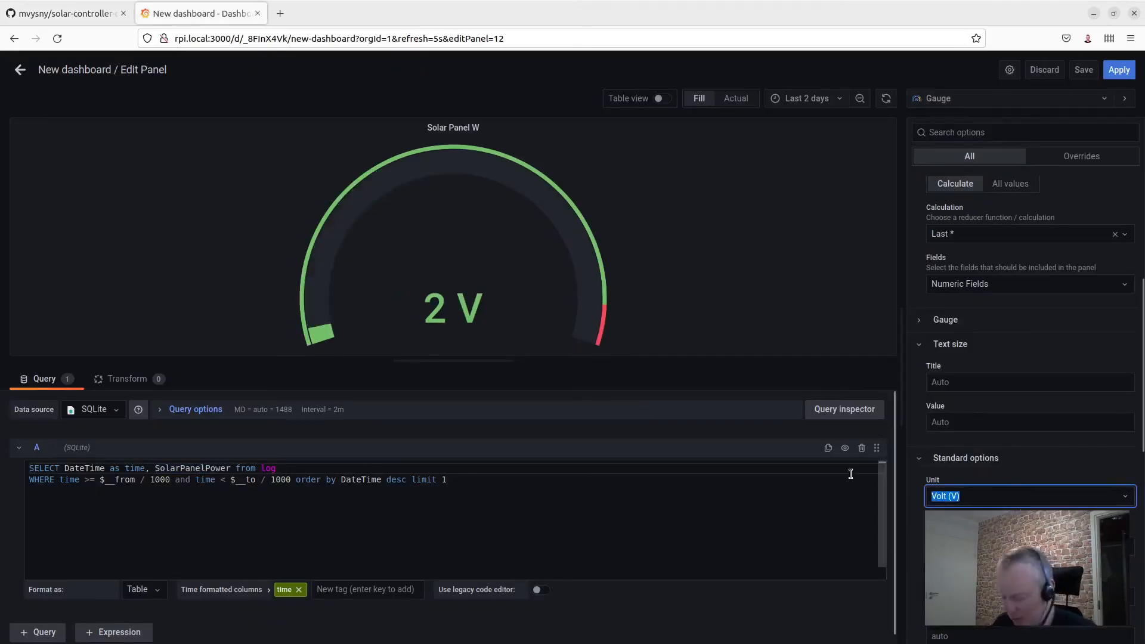
type("wat")
key("Return")
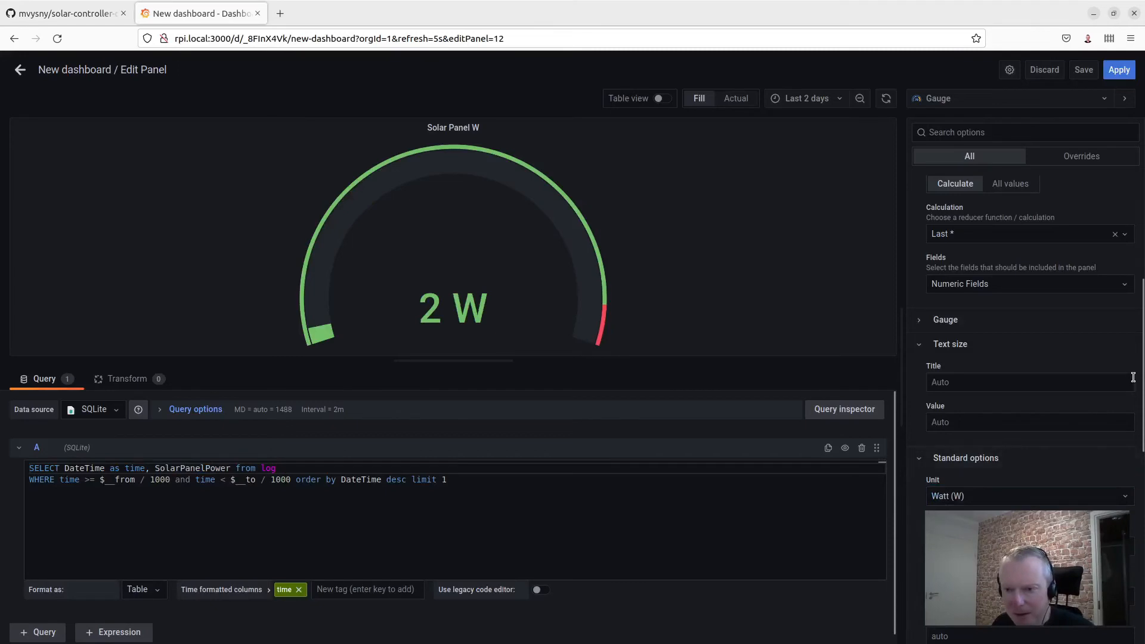
Step: Set the Solar Panel W gauge's maximum to 240 and its red threshold to 230
scroll(1137, 367, "down", 8)
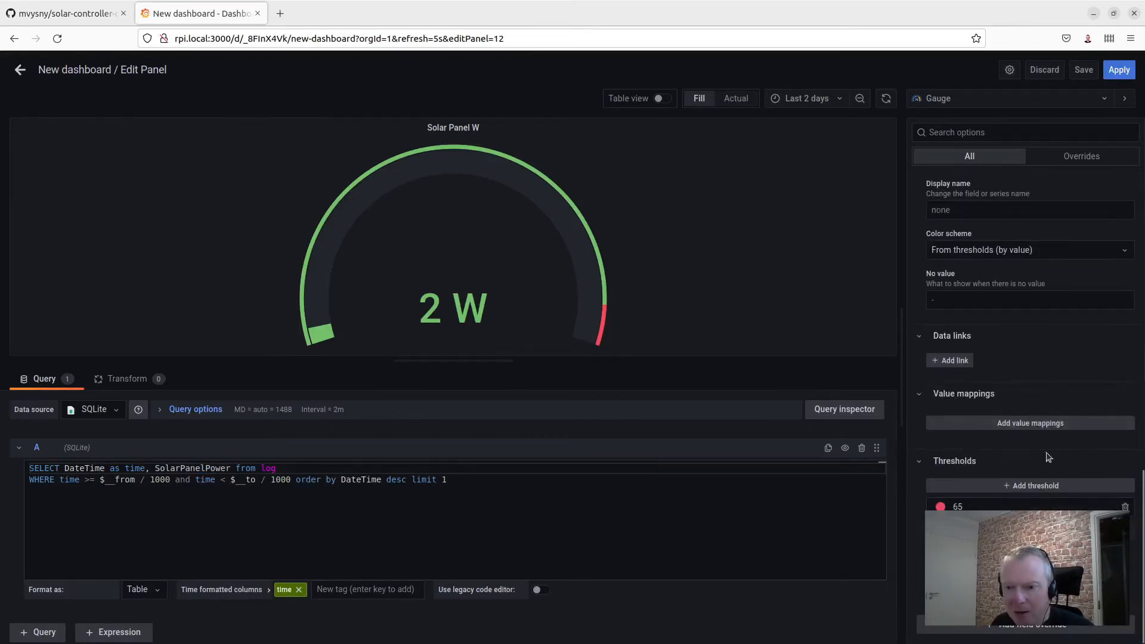
scroll(1098, 412, "up", 2)
scroll(1044, 296, "up", 1)
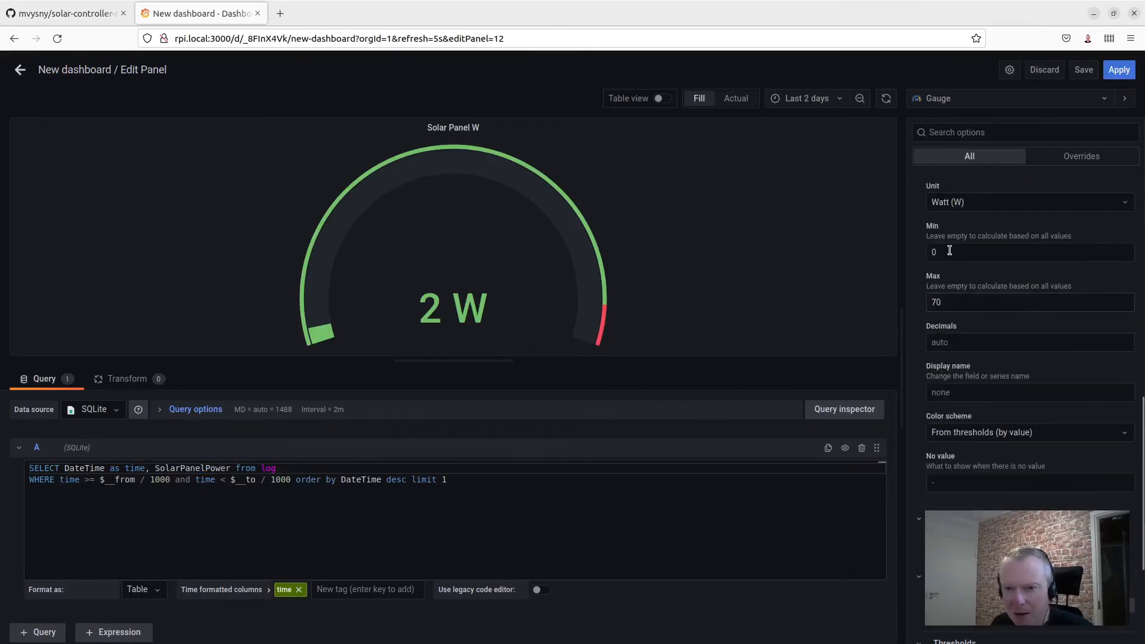
left_click_drag(968, 306, 913, 303)
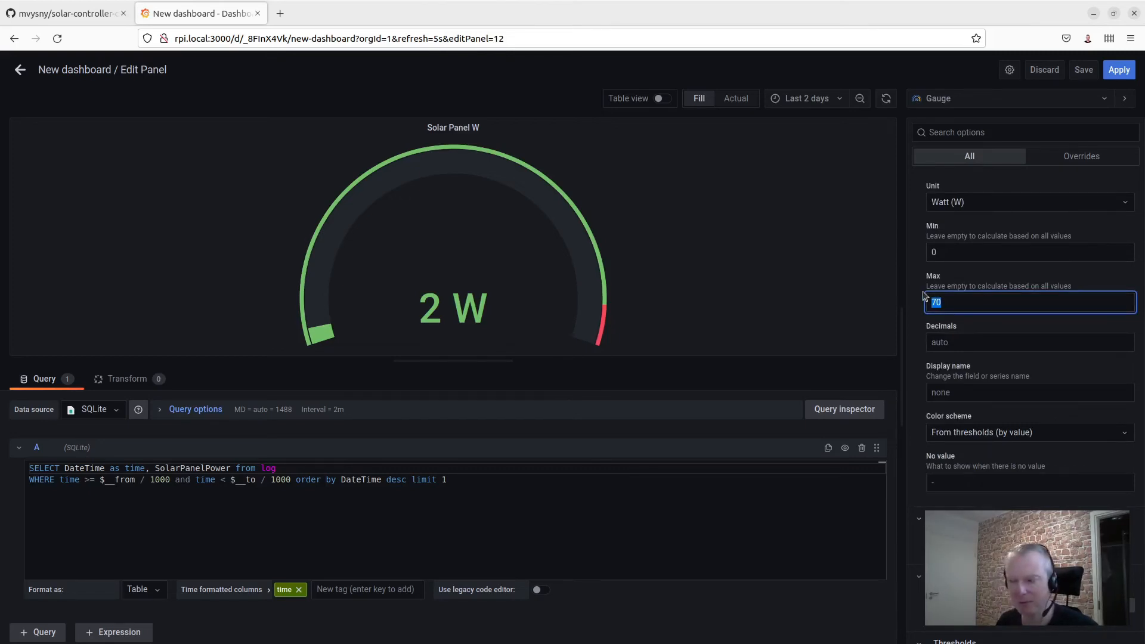
key("Return")
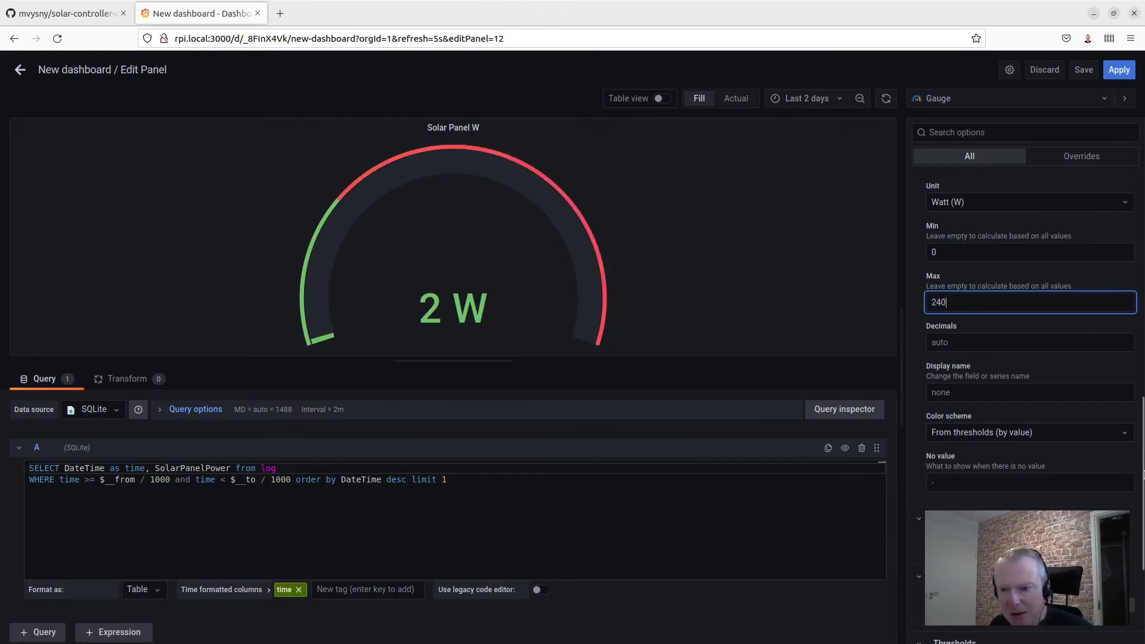
scroll(1144, 474, "down", 3)
left_click_drag(978, 507, 937, 508)
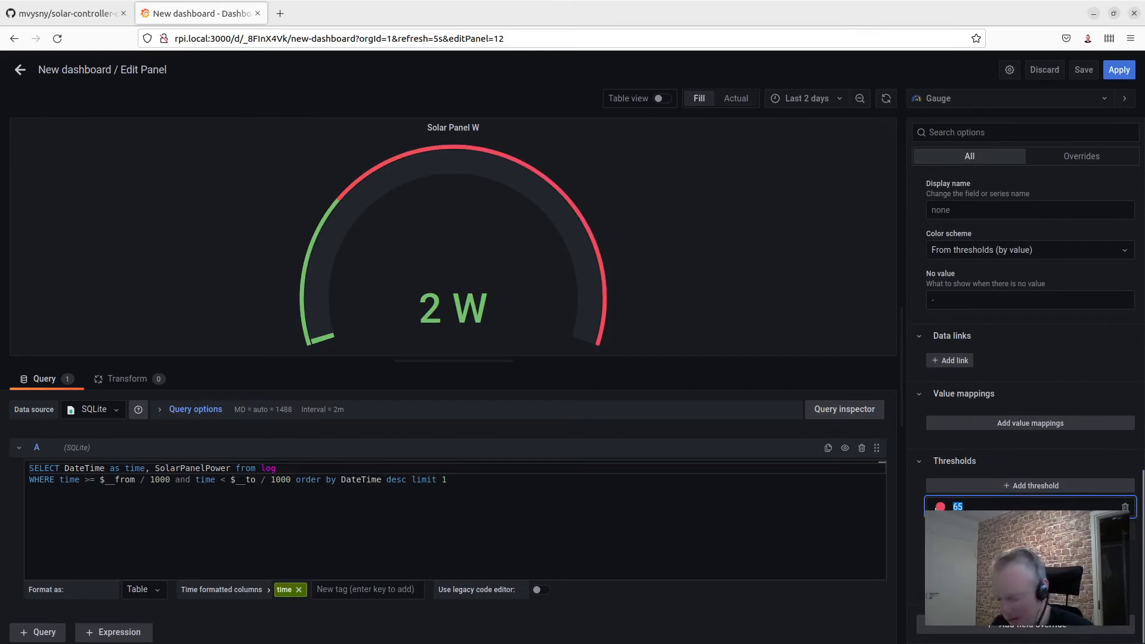
type("230")
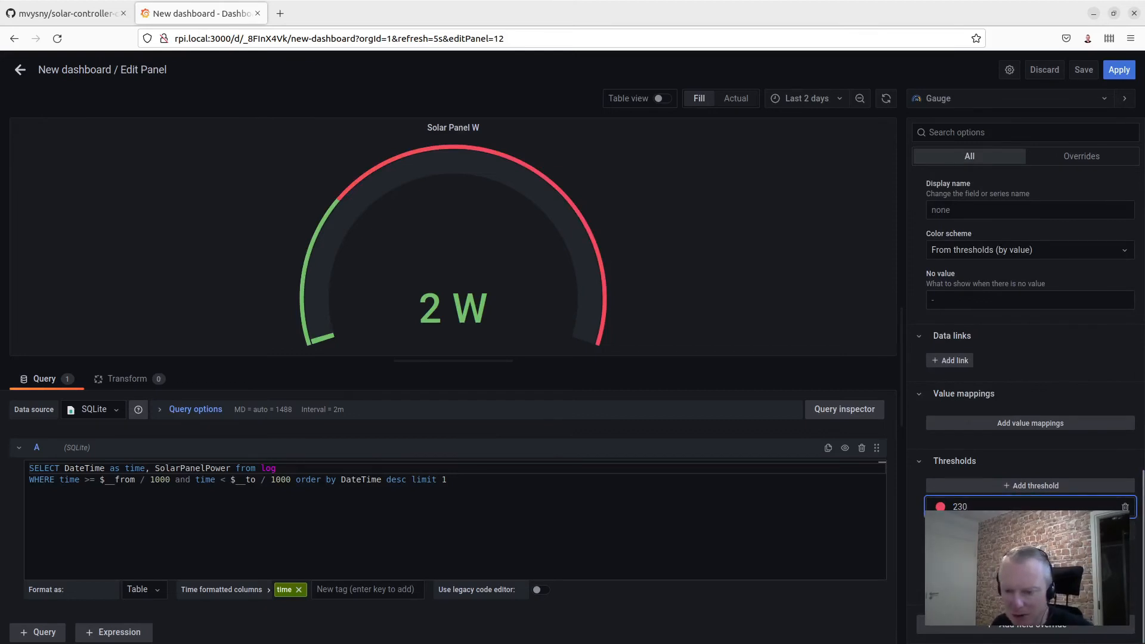
Step: Apply the Solar Panel W gauge's changes to the dashboard and save the dashboard
left_click(800, 484)
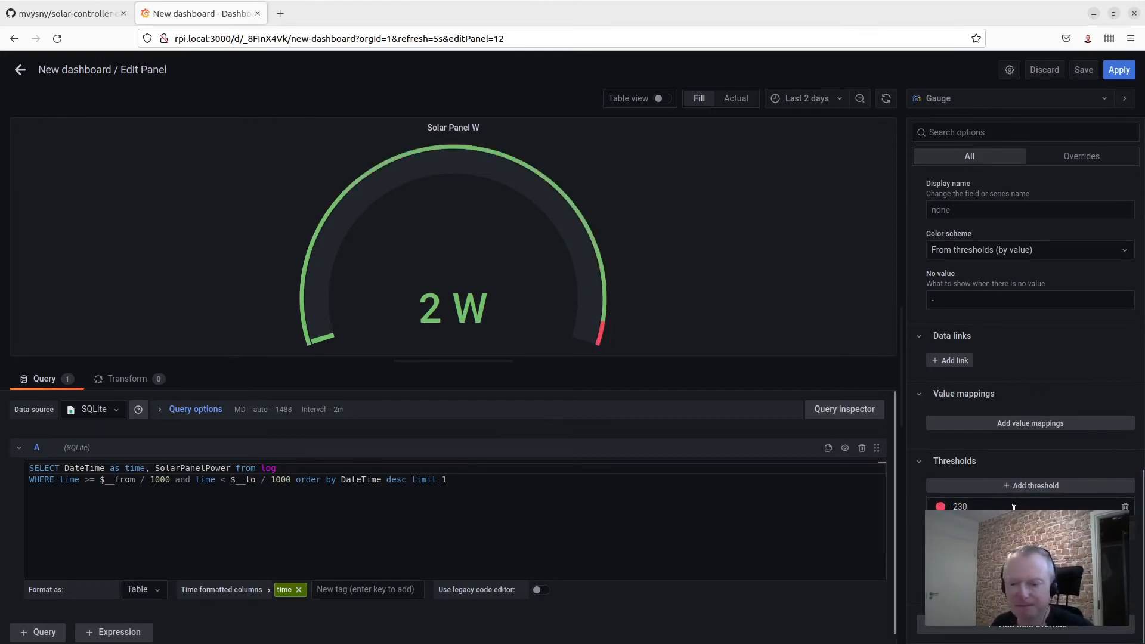
left_click(1117, 71)
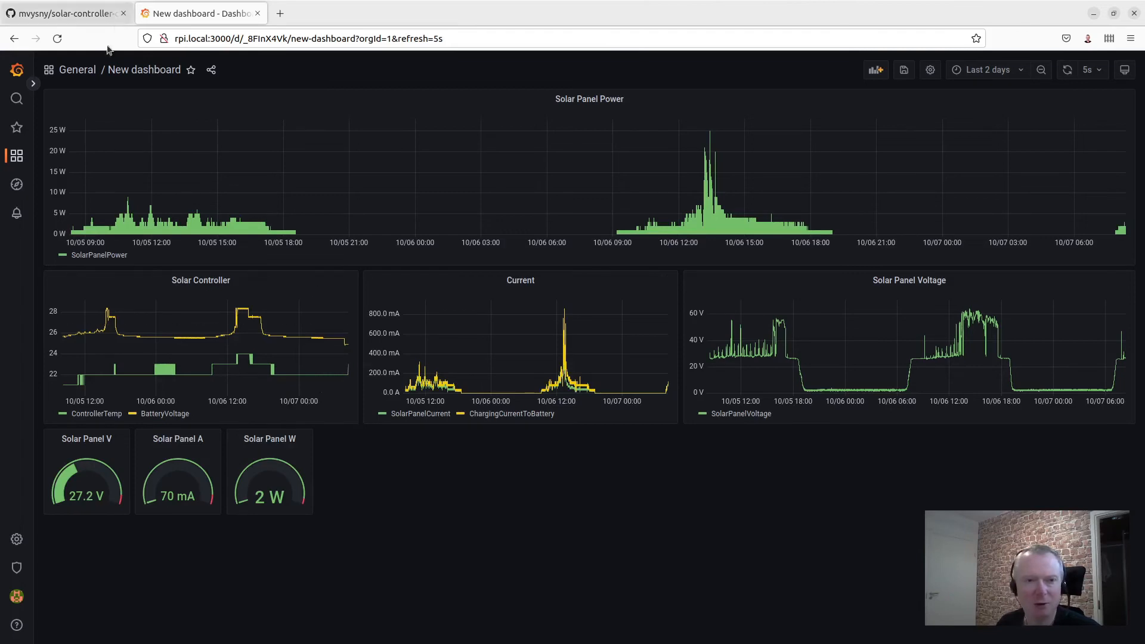
left_click(905, 70)
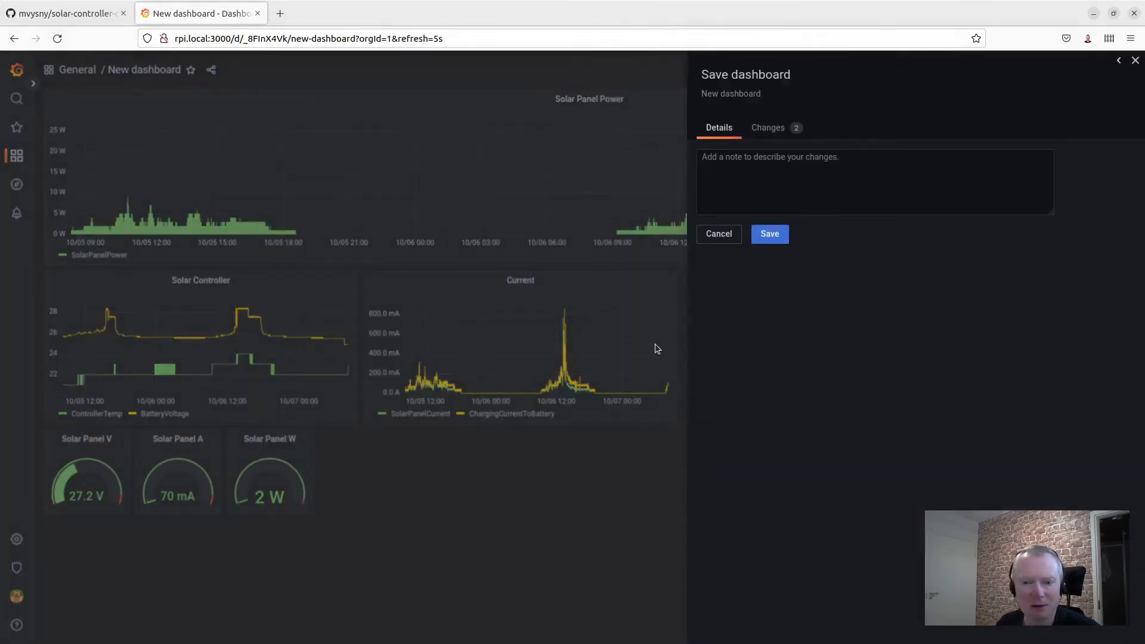
left_click(770, 234)
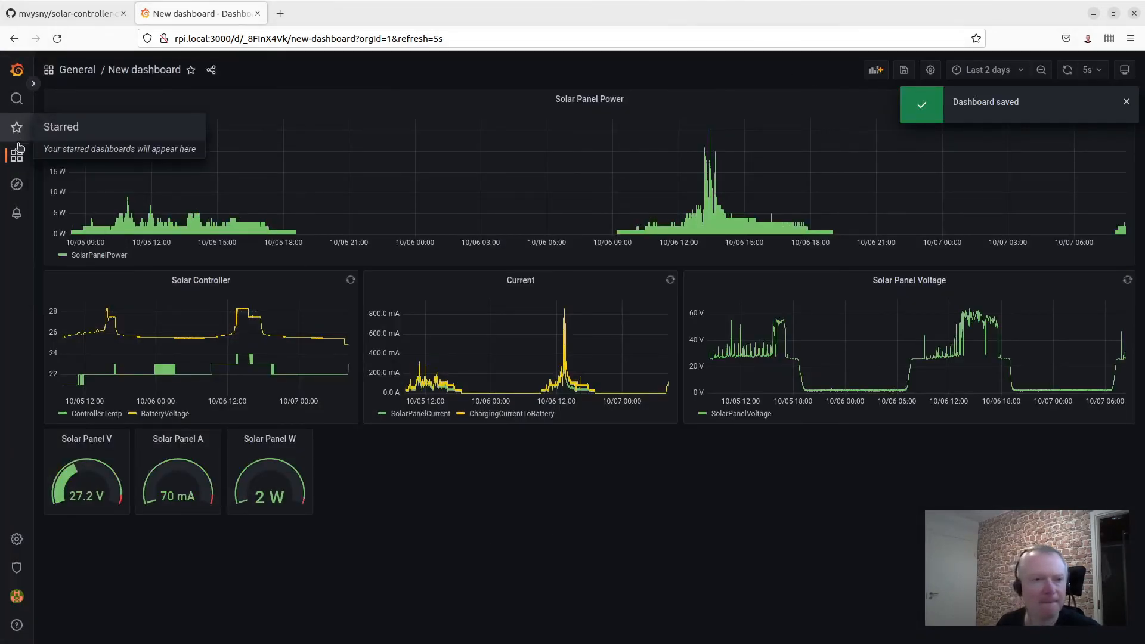
Step: Open the existing Renogy Sqlite dashboard from the list of dashboards
mouse_move(84, 163)
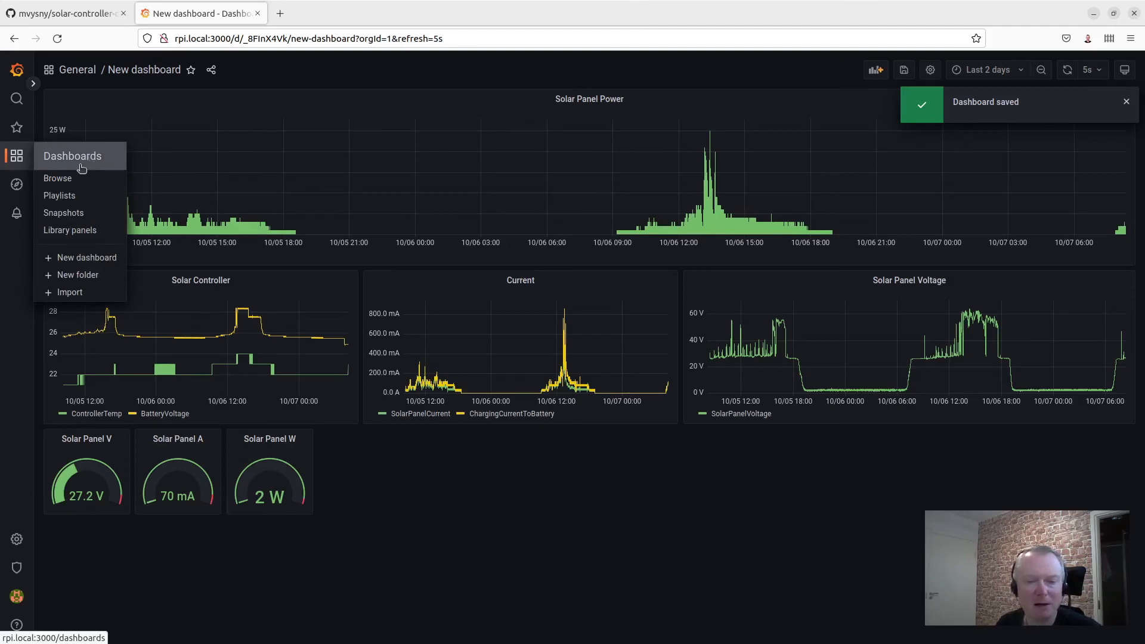
left_click(60, 179)
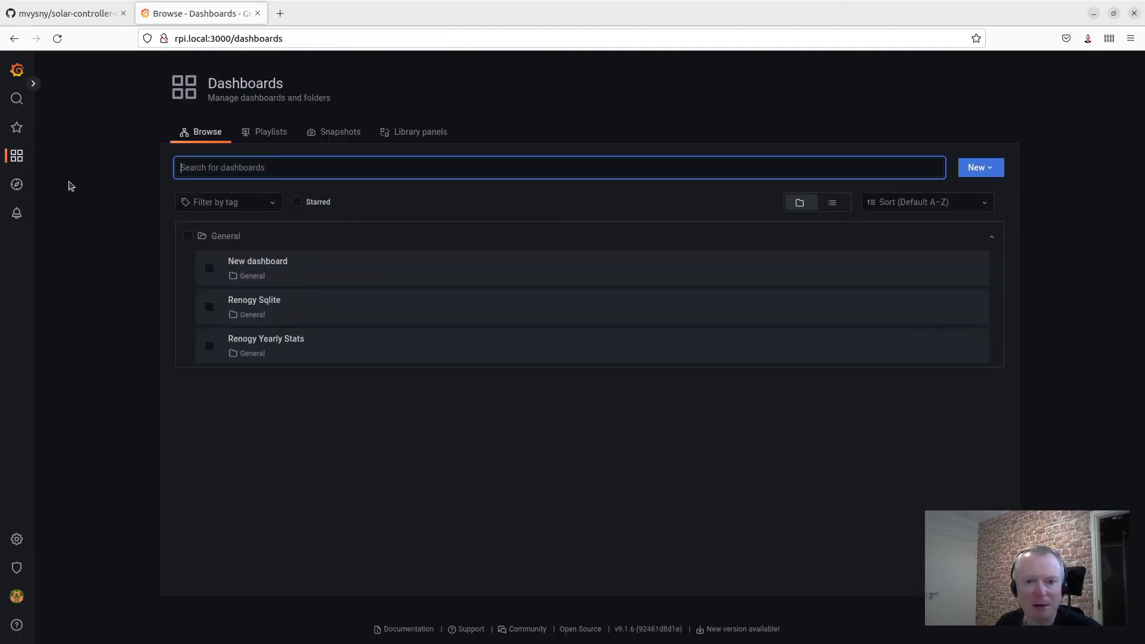
left_click(253, 307)
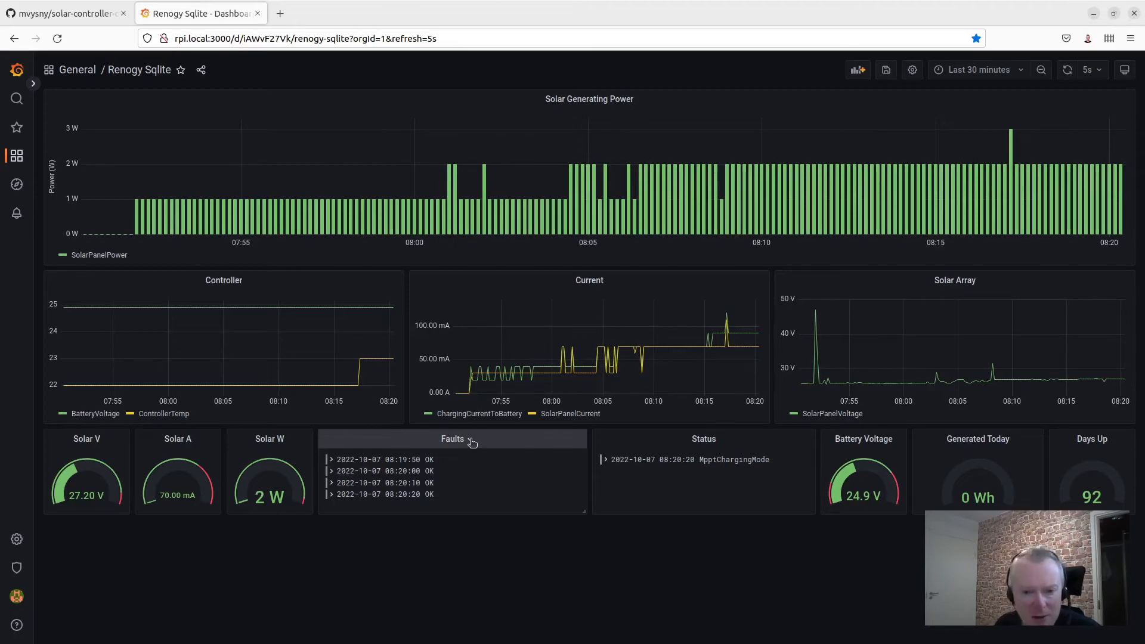
Step: Look up the Faults column in the database table description of the GitHub README, and return to the Renogy Sqlite dashboard
left_click(65, 14)
scroll(370, 442, "down", 4)
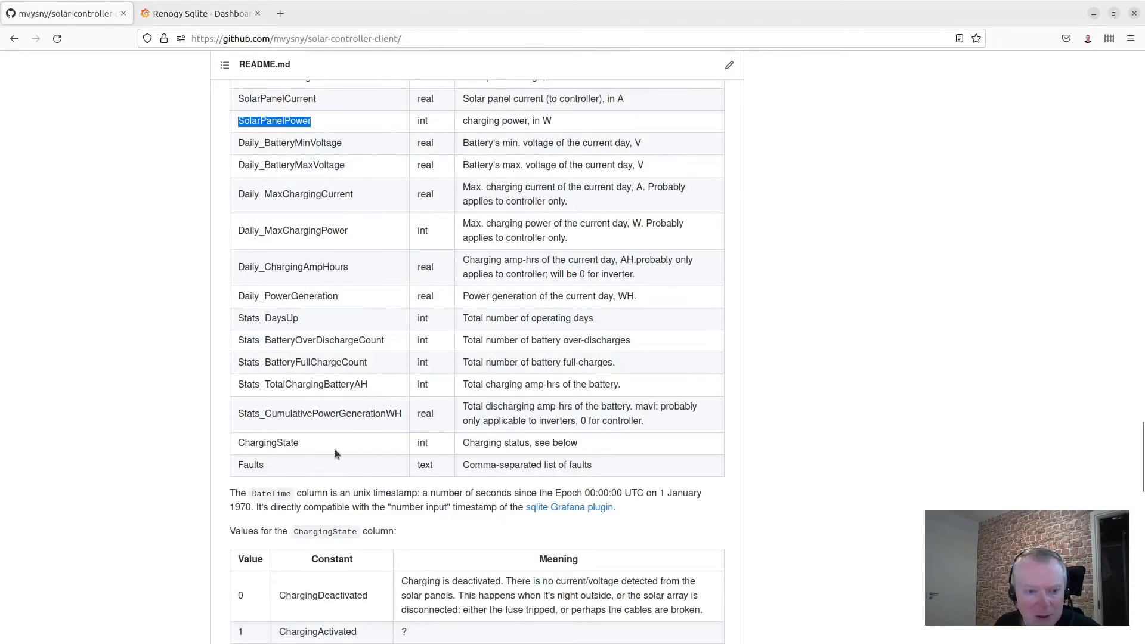
double_click(254, 467)
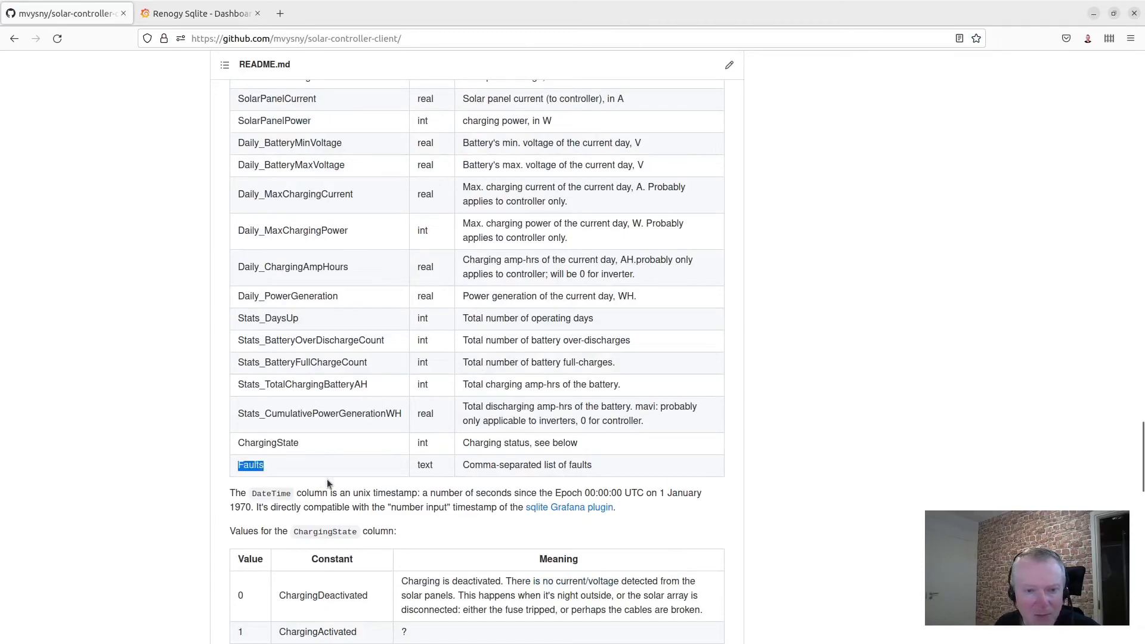
left_click(565, 468)
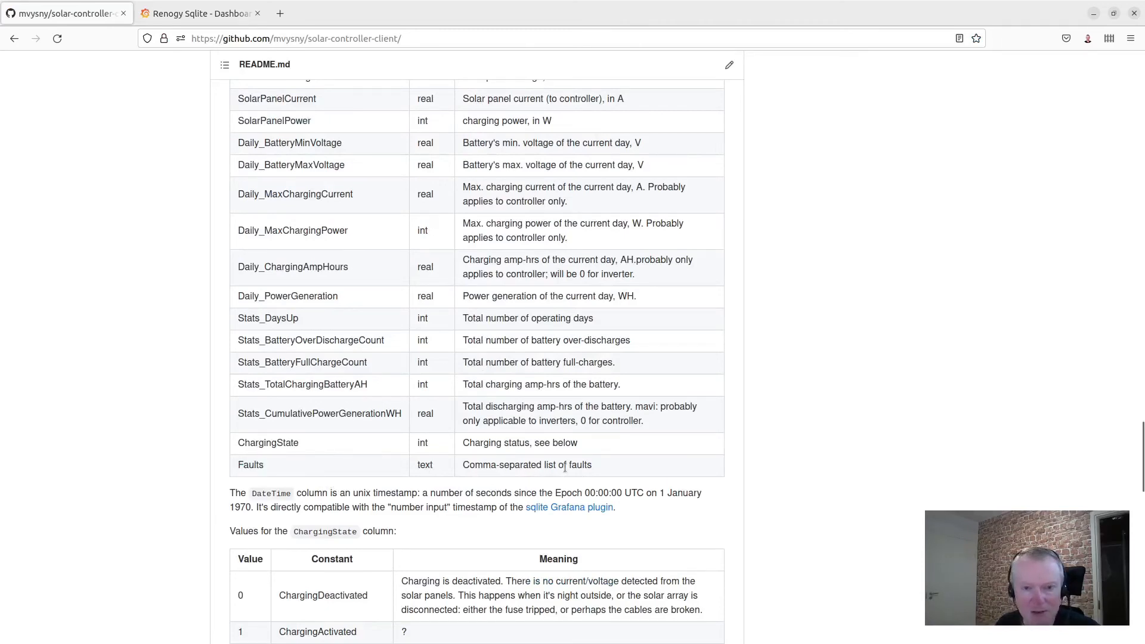
left_click(191, 14)
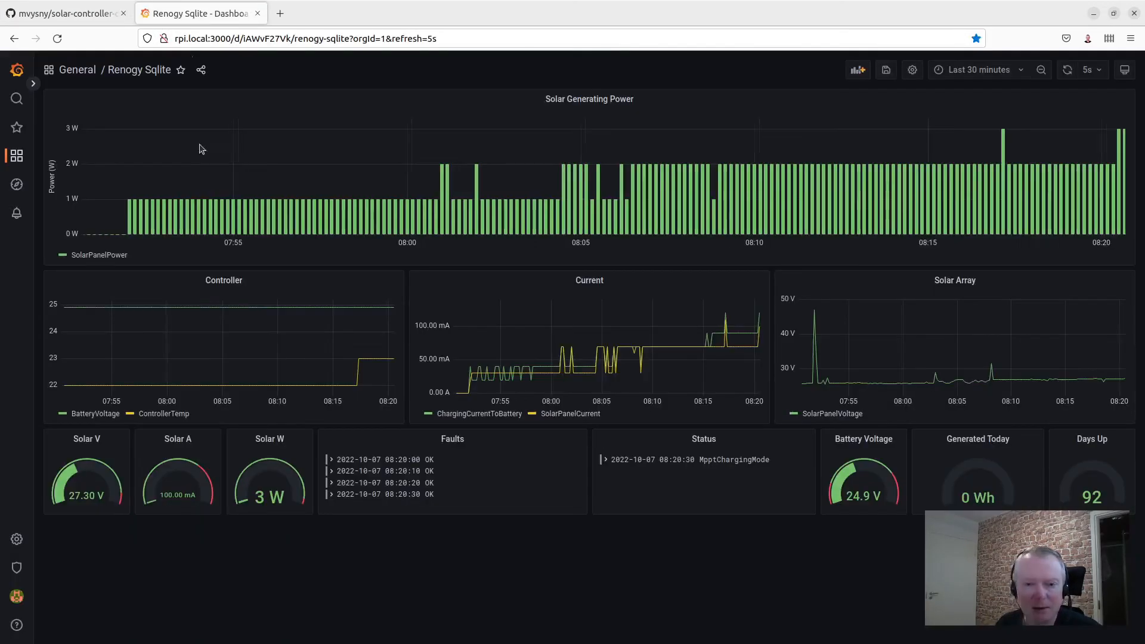
Step: Examine the SQL query behind the Renogy Sqlite dashboard's Faults panel, from the Faults column to the row limit, without changing it
left_click(469, 442)
left_click(442, 473)
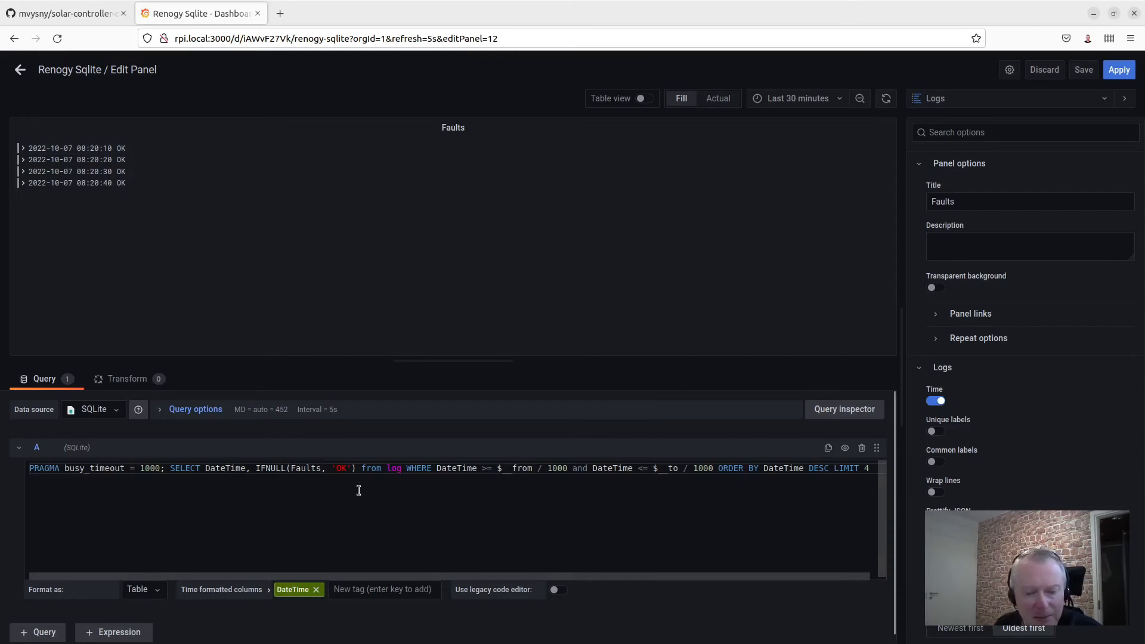
double_click(303, 470)
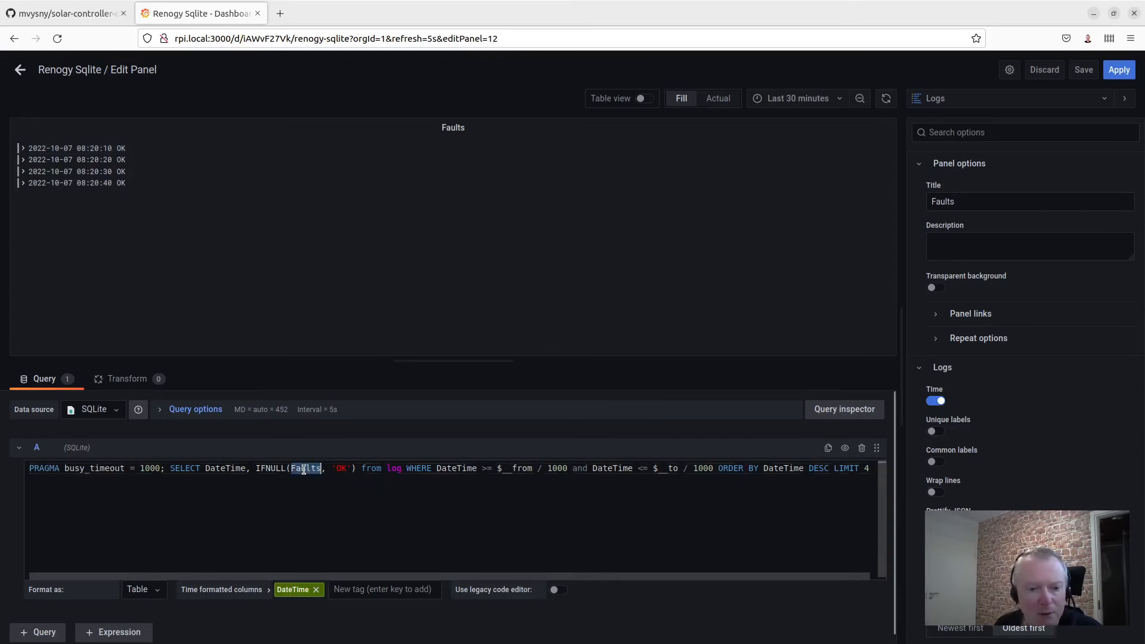
left_click(392, 470)
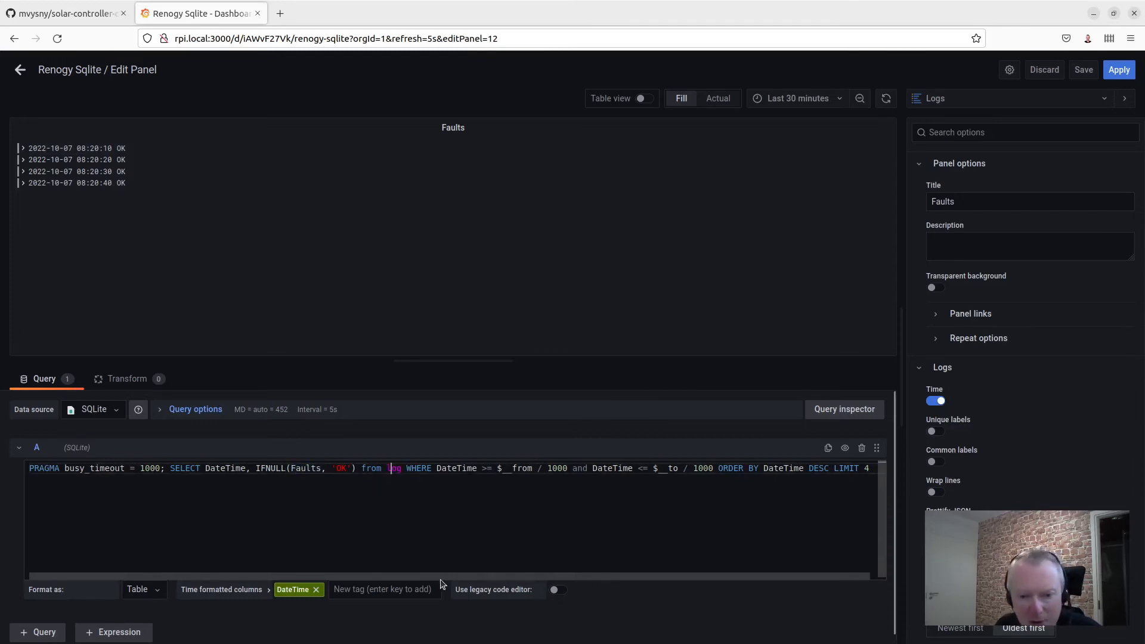
left_click_drag(436, 576, 488, 578)
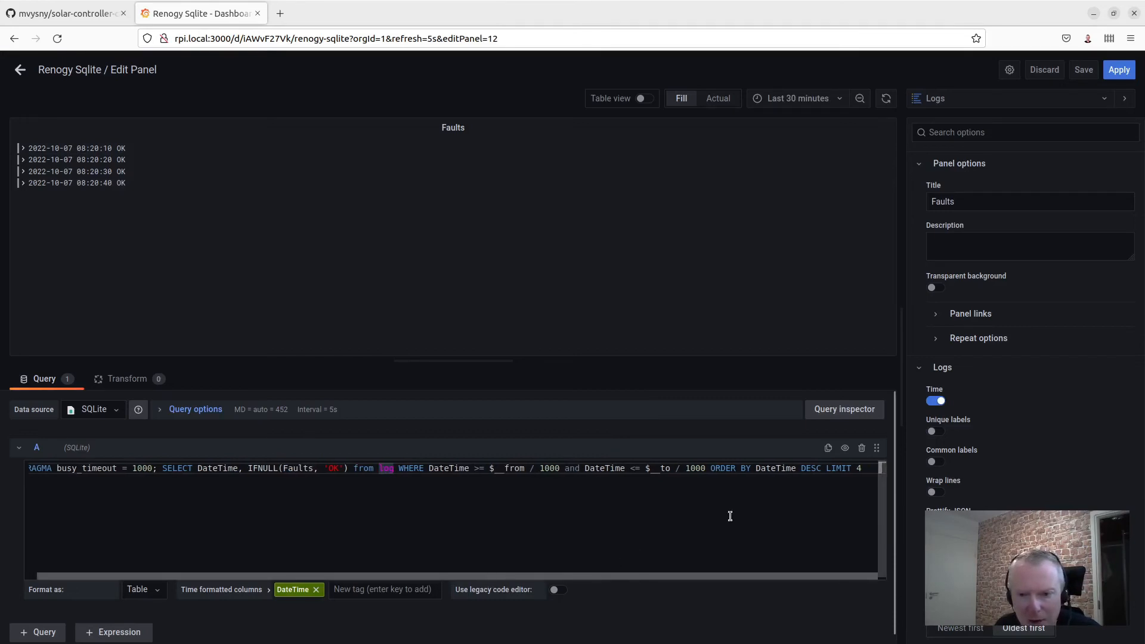
left_click(851, 469)
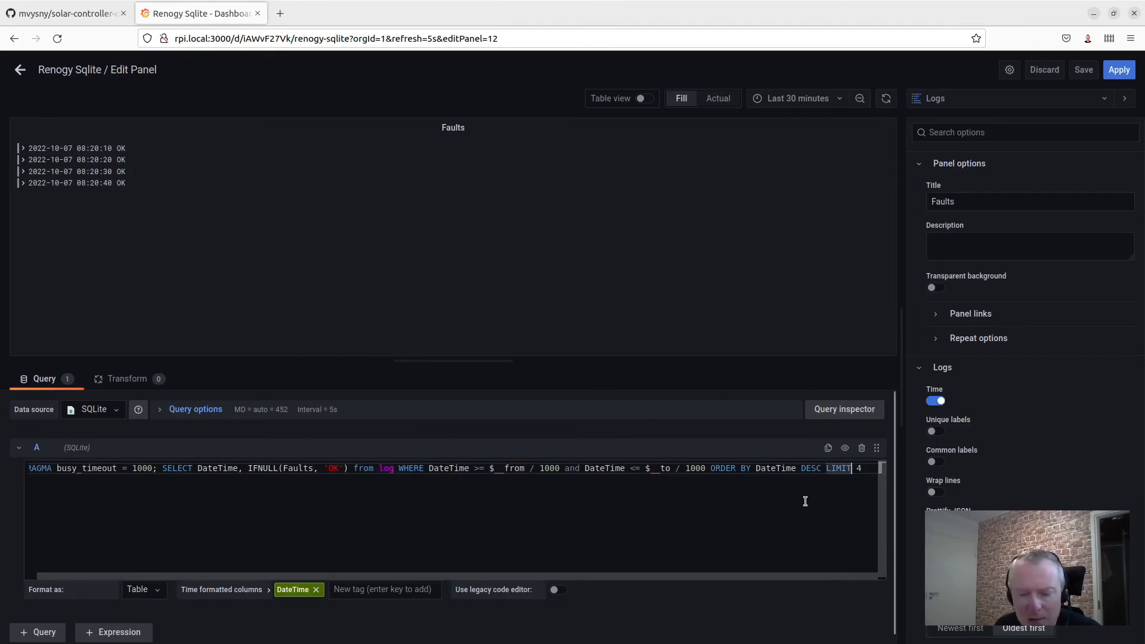
left_click(872, 469)
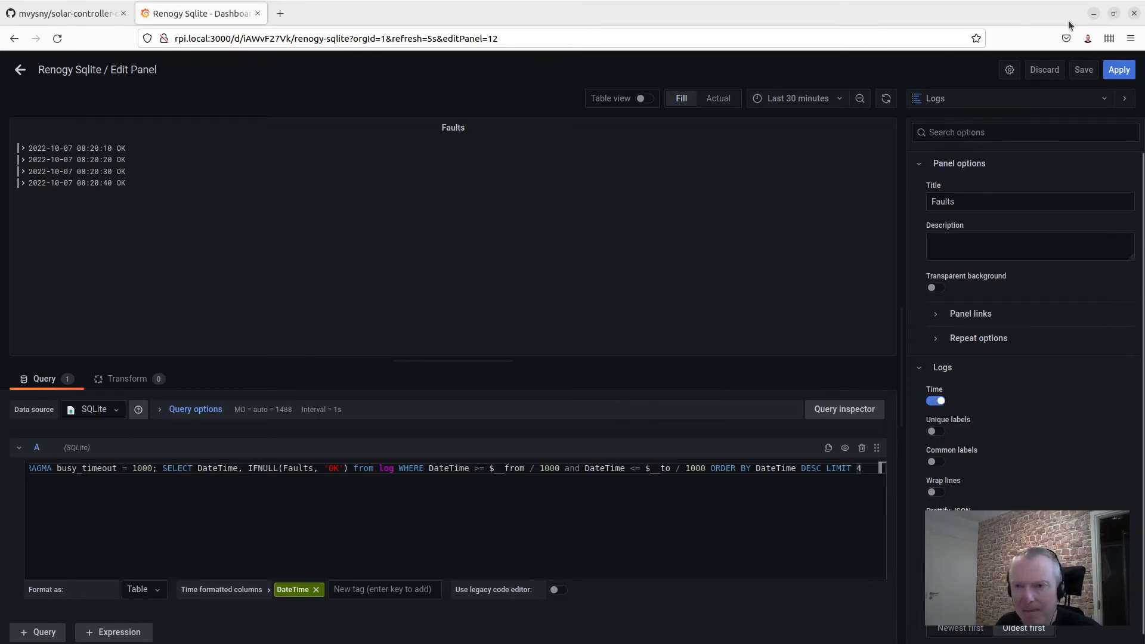
left_click(23, 70)
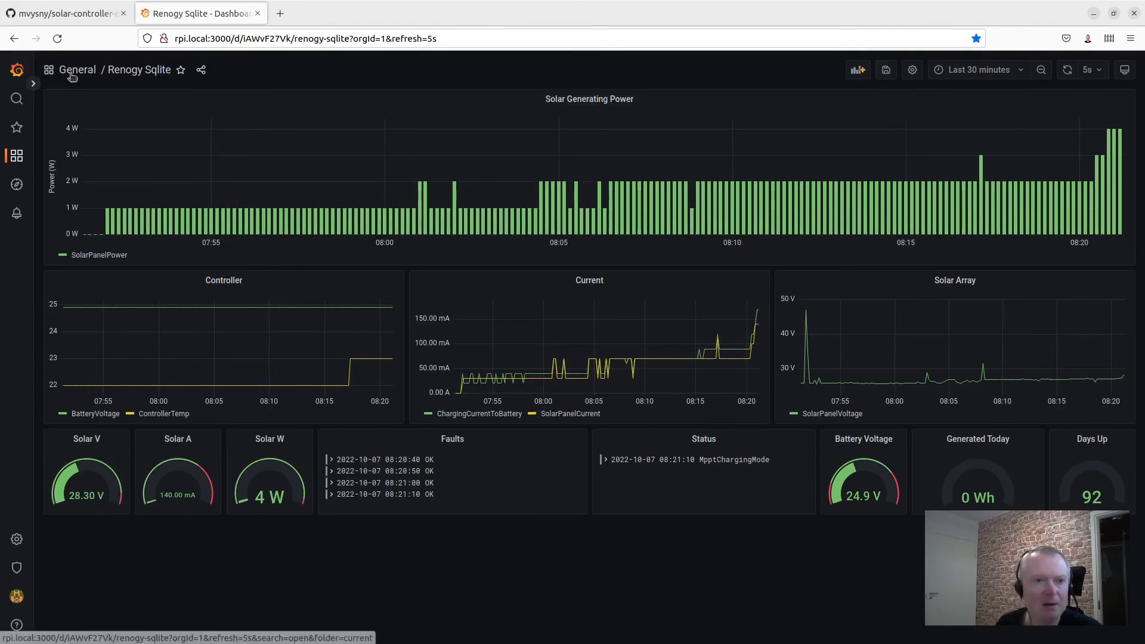
Step: Leave the Renogy Sqlite dashboard, discarding its unsaved changes, and reopen New dashboard
left_click(18, 156)
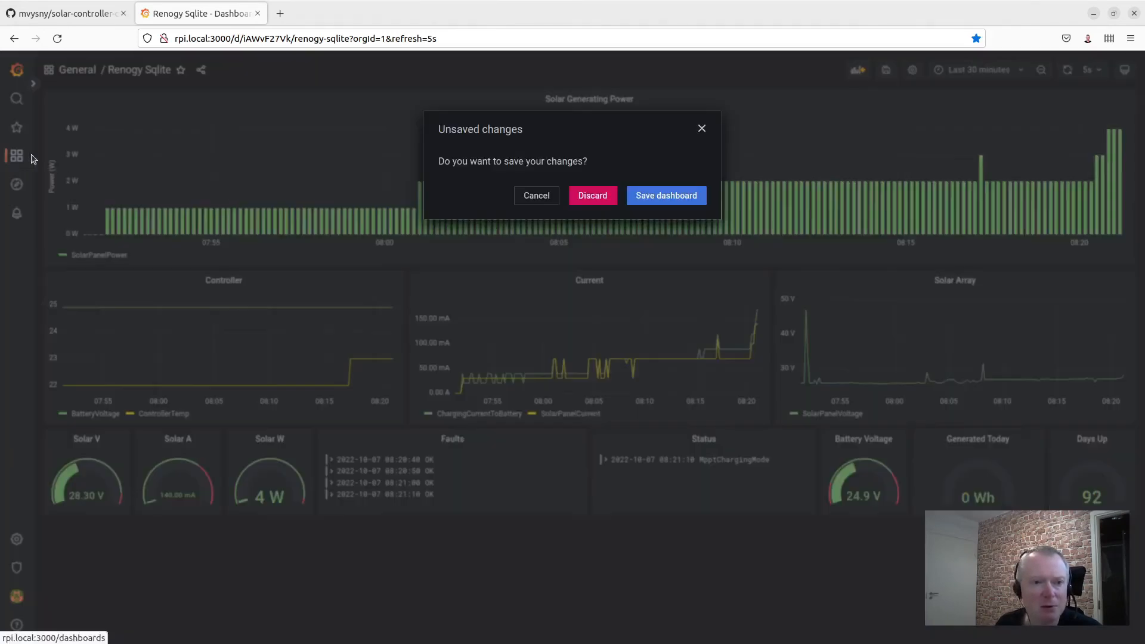
left_click(584, 197)
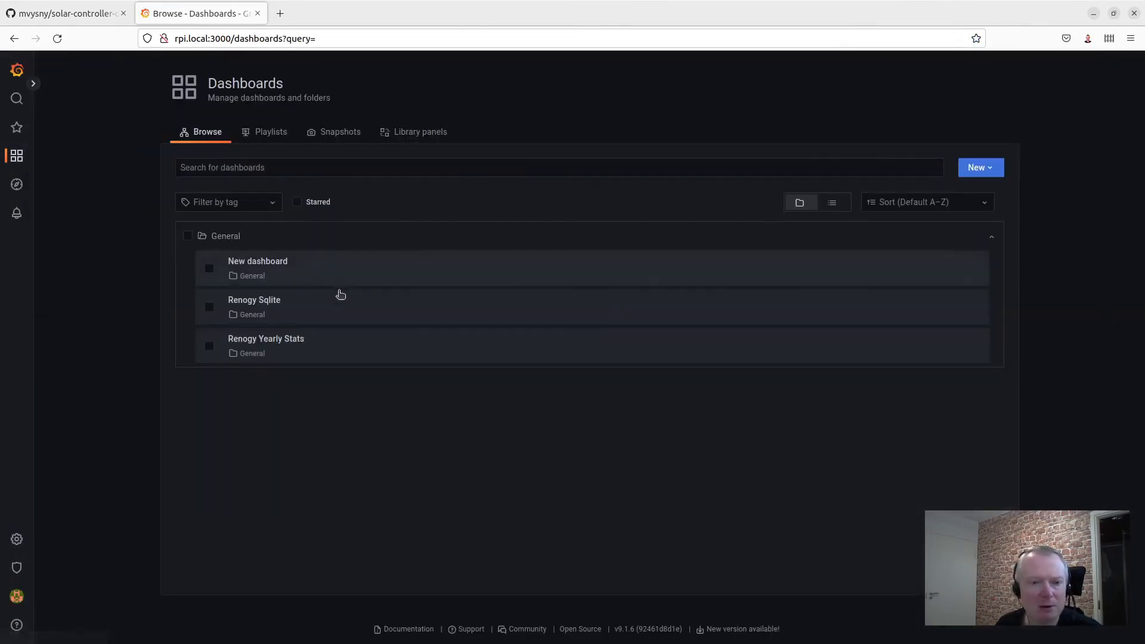
left_click(256, 269)
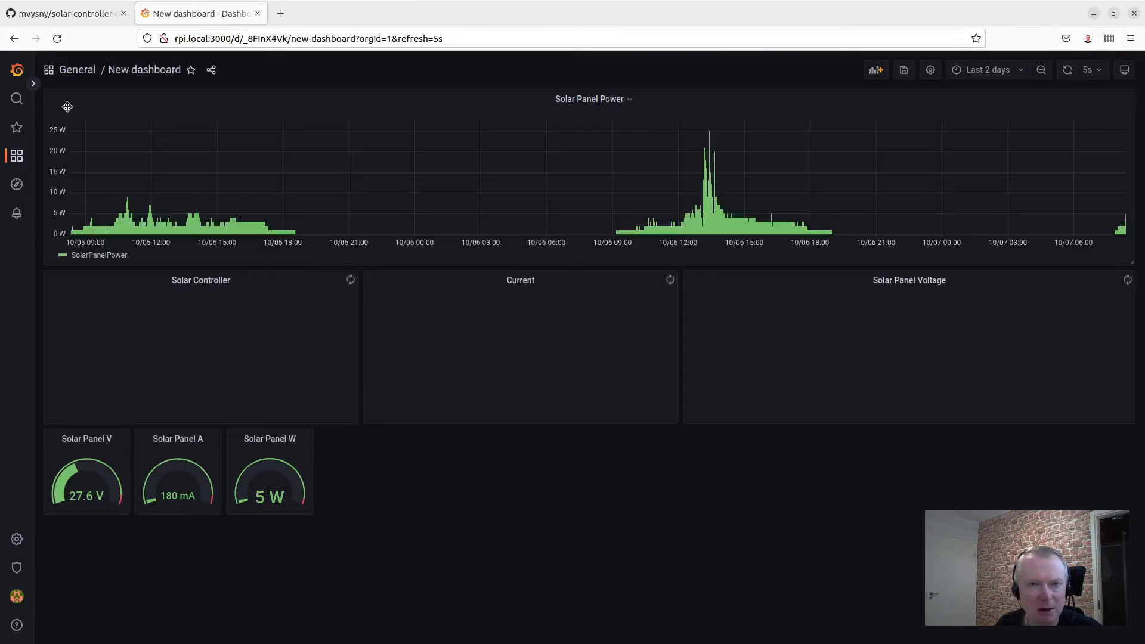
Step: Add a new panel to the dashboard and set its visualization to Logs
left_click(876, 69)
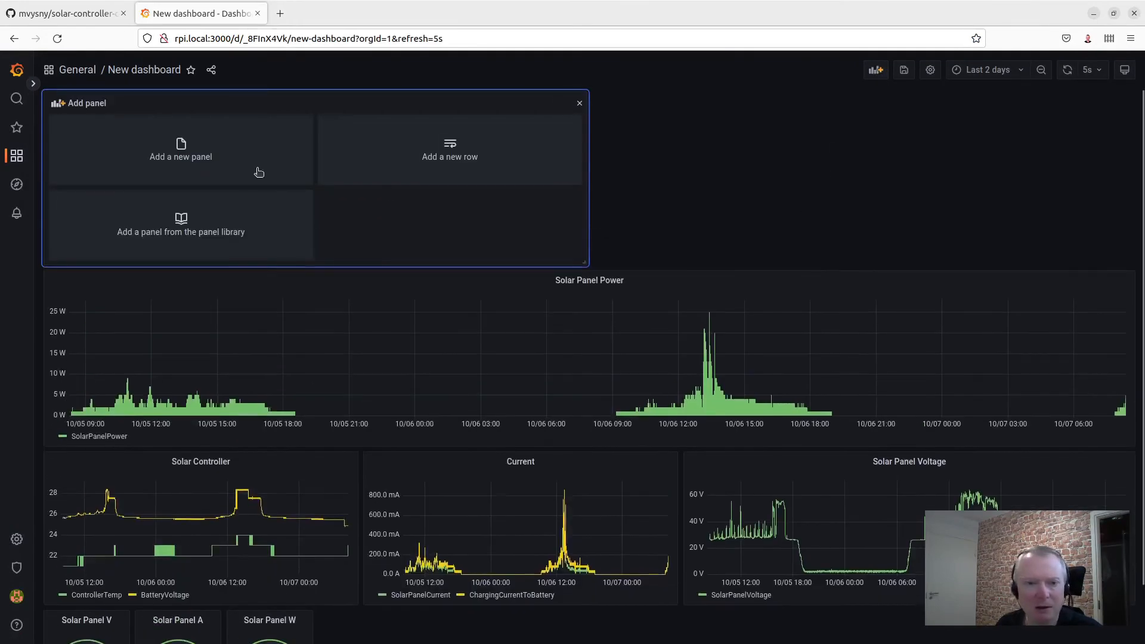
left_click(160, 153)
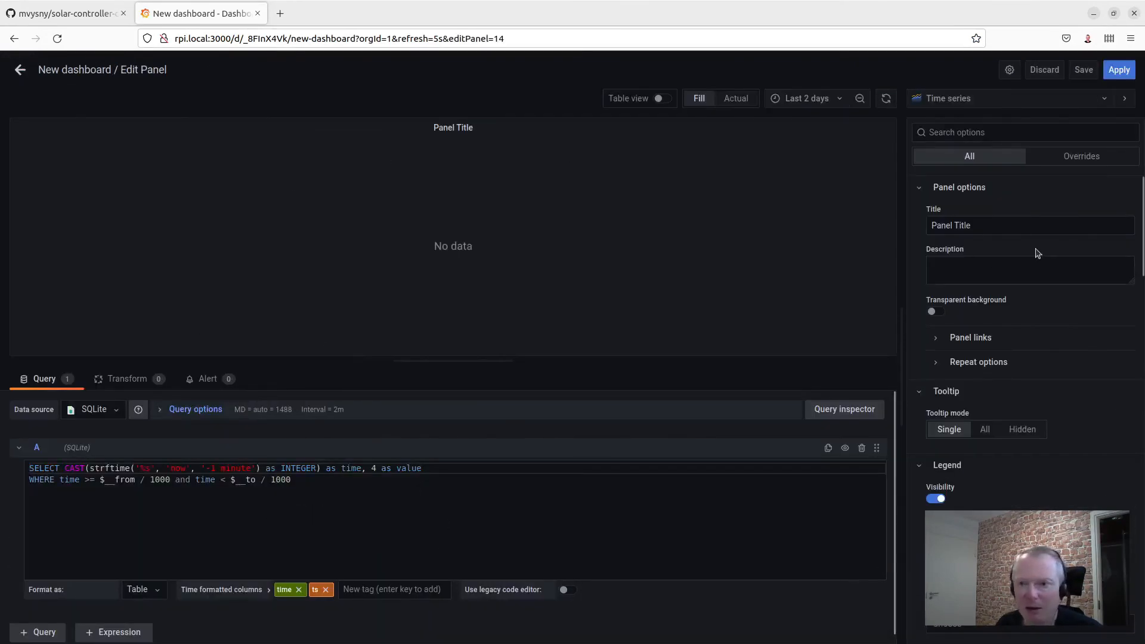
left_click(989, 100)
scroll(1000, 510, "down", 4)
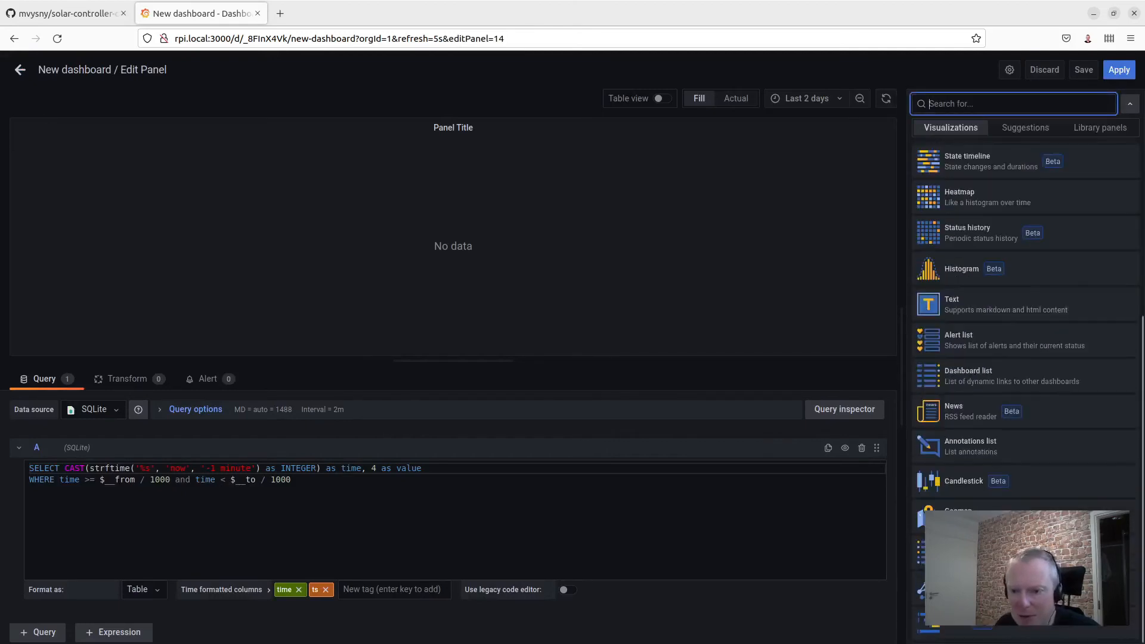
scroll(1000, 510, "up", 3)
scroll(996, 493, "down", 3)
left_click(979, 552)
Step: Title the new logs panel Status and turn on its Time display
left_click_drag(995, 201, 802, 188)
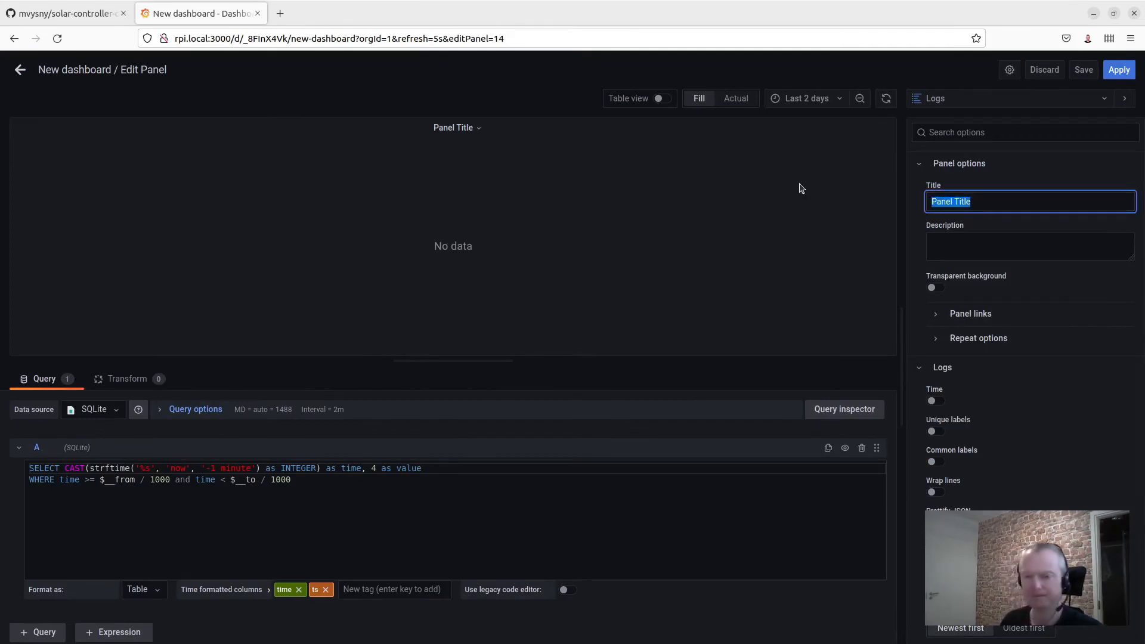
type("Status")
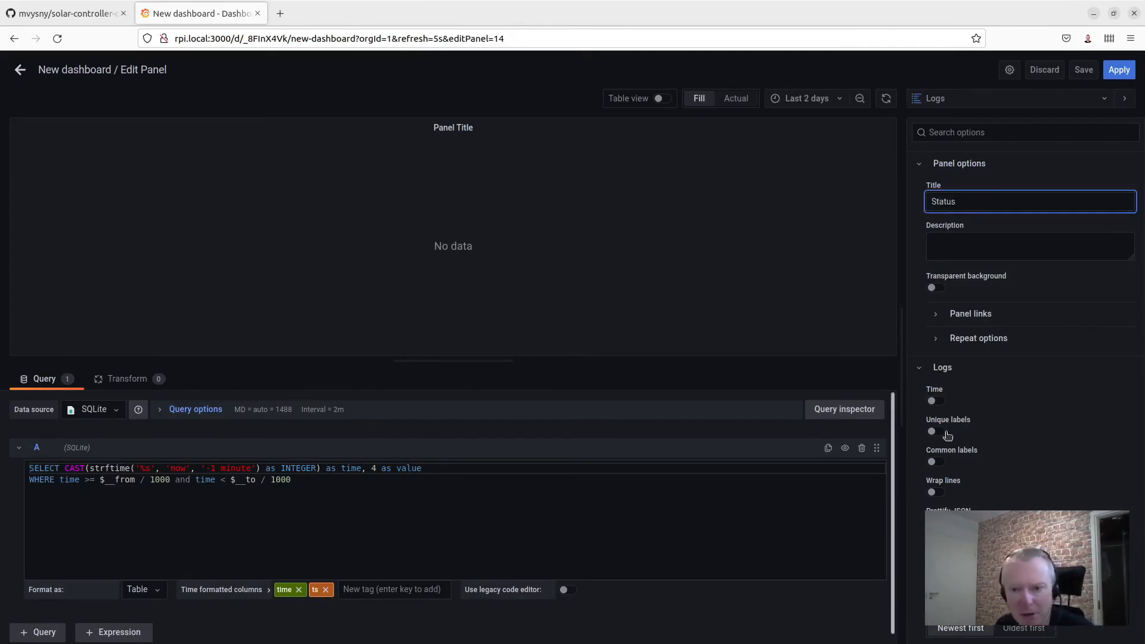
left_click(937, 407)
left_click(935, 401)
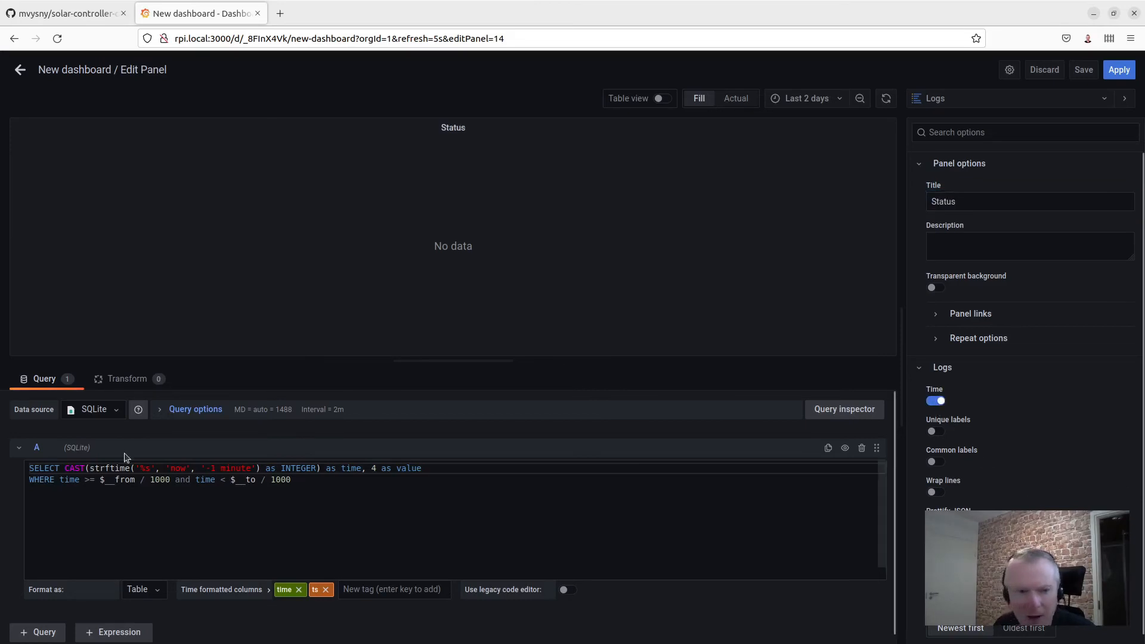
Step: Change the first line of the Status panel's query to SELECT DateTime, Faults from log
left_click(66, 468)
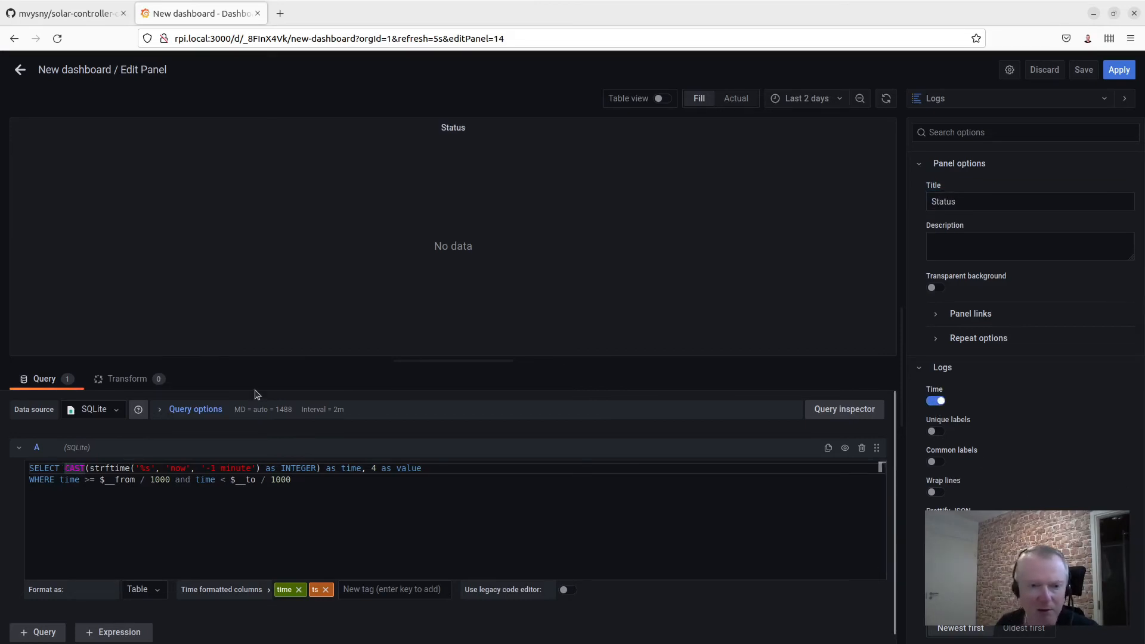
type("DateTime, ")
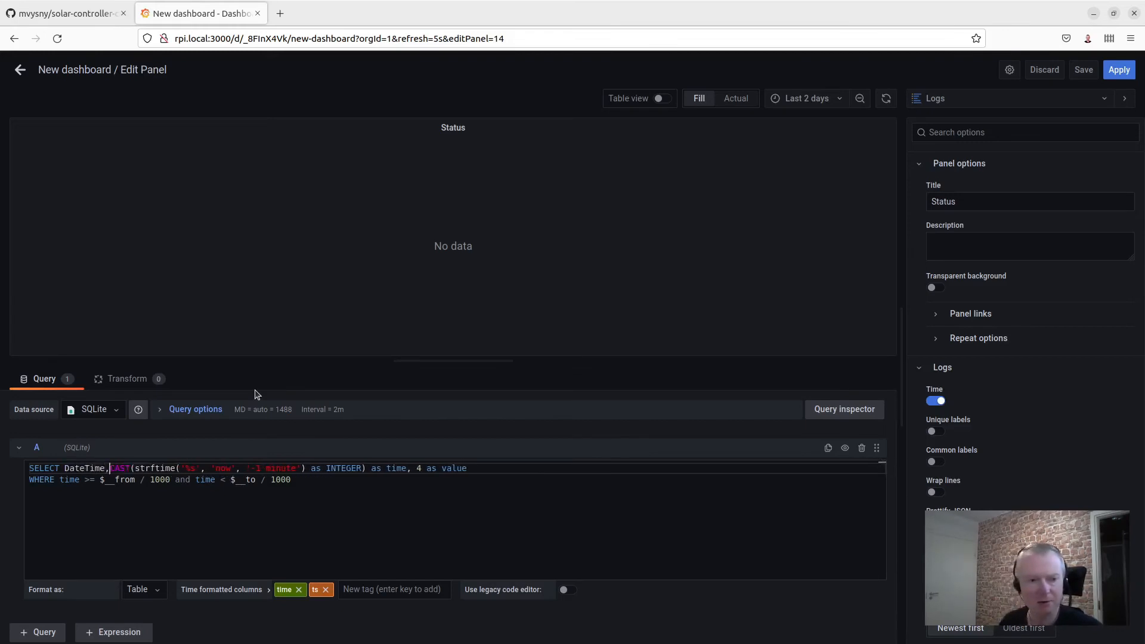
type("Faults")
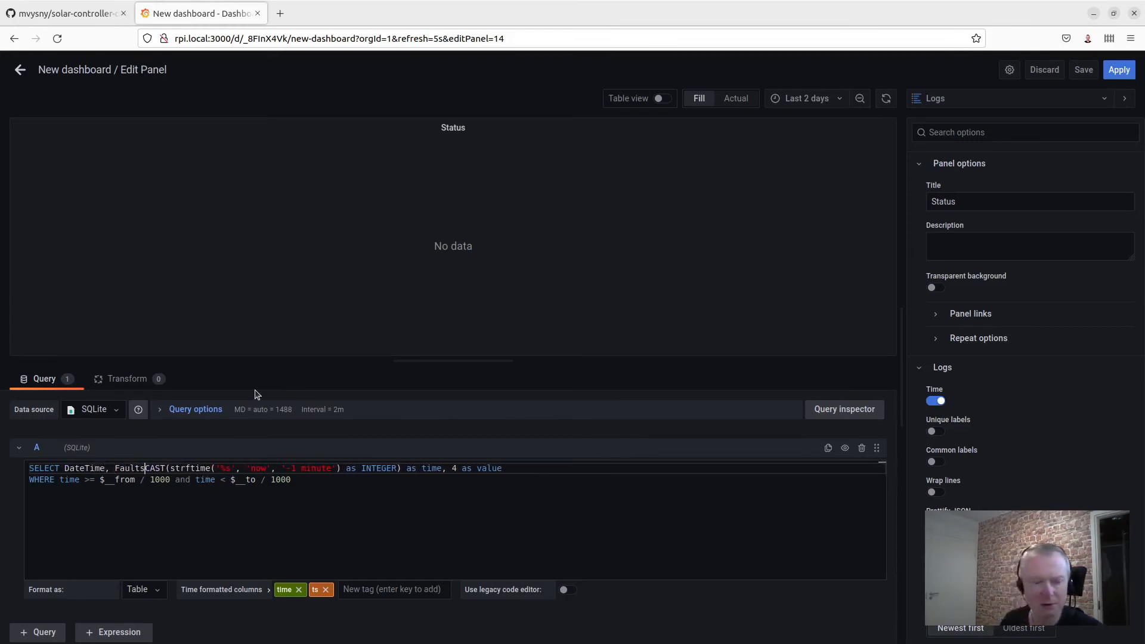
key("shift+End")
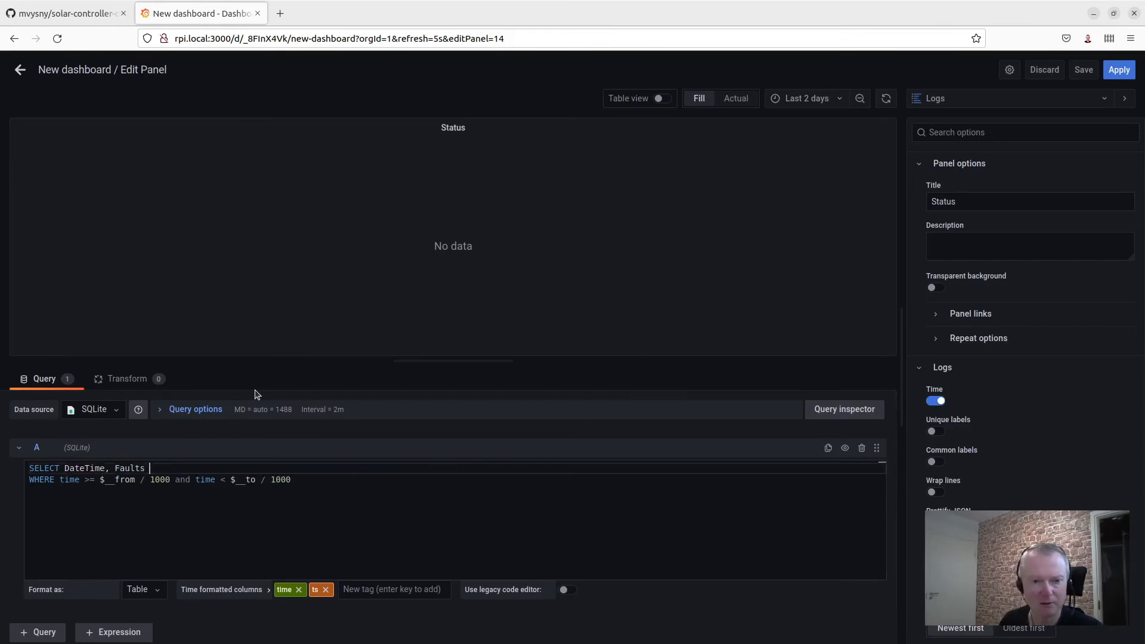
type("from log")
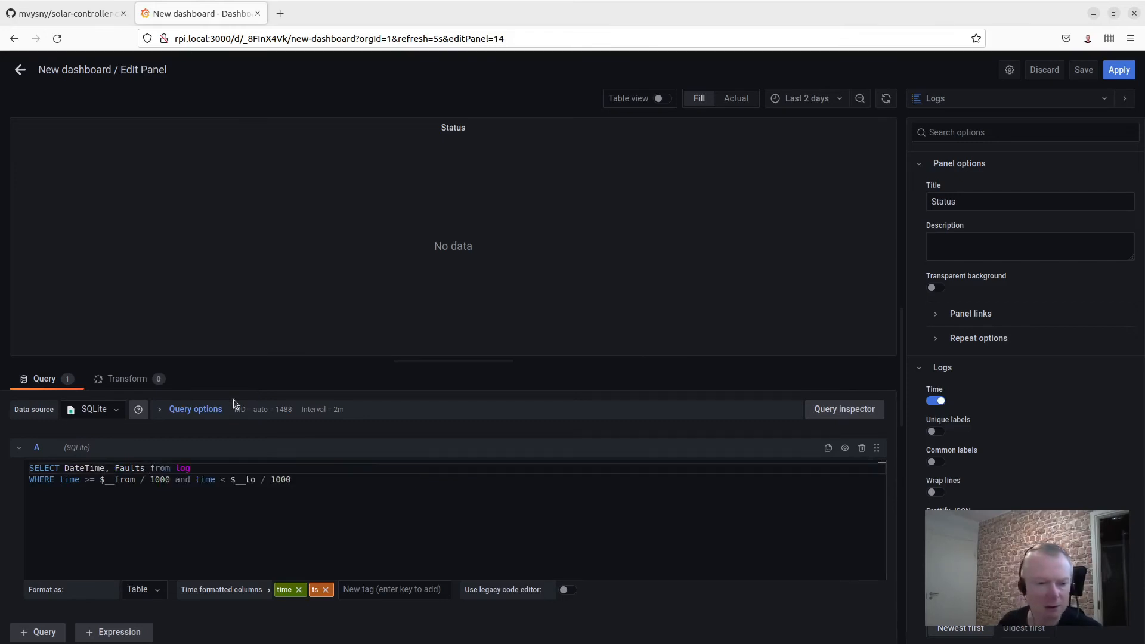
Step: Append order by DateTime desc limit 4 to the Status panel's query and switch the preview to table view
left_click(373, 489)
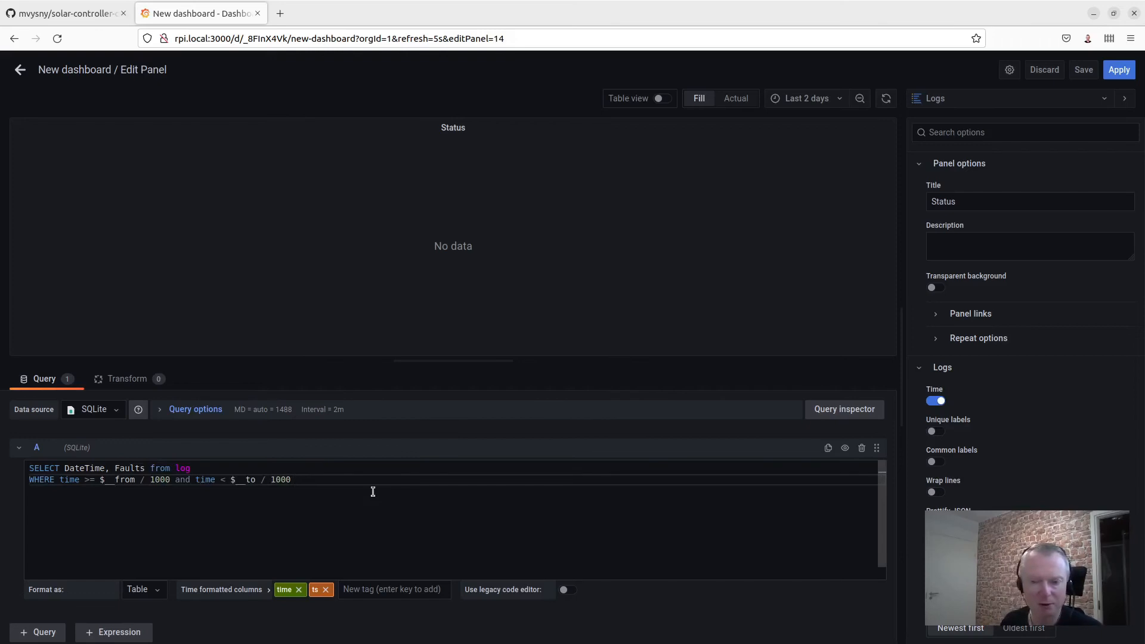
type("order by")
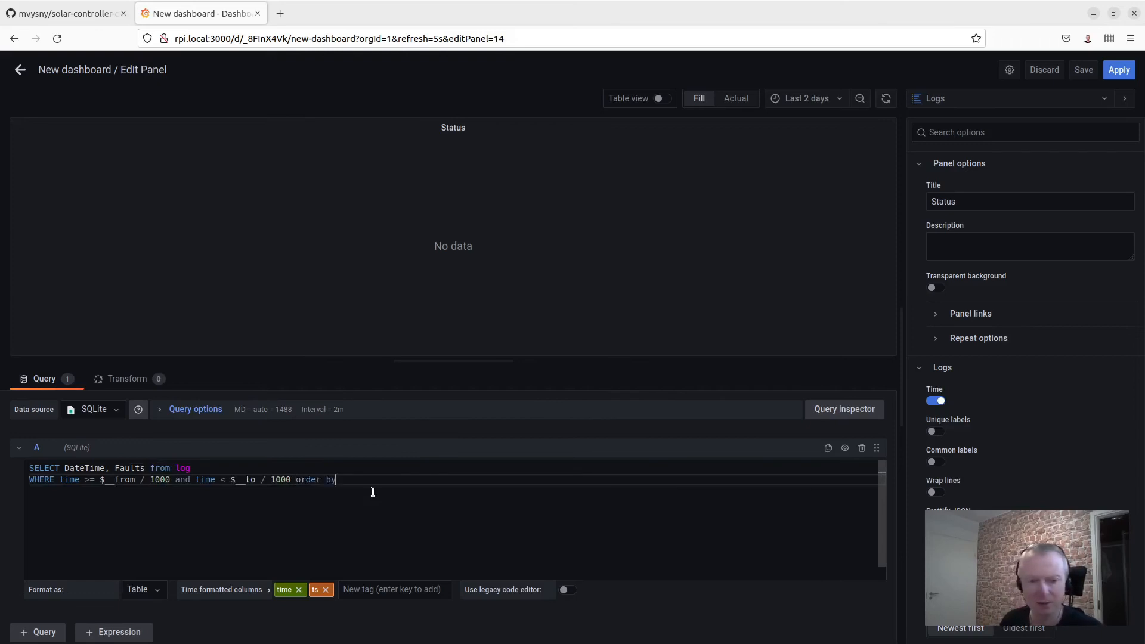
type(" DateTime desc")
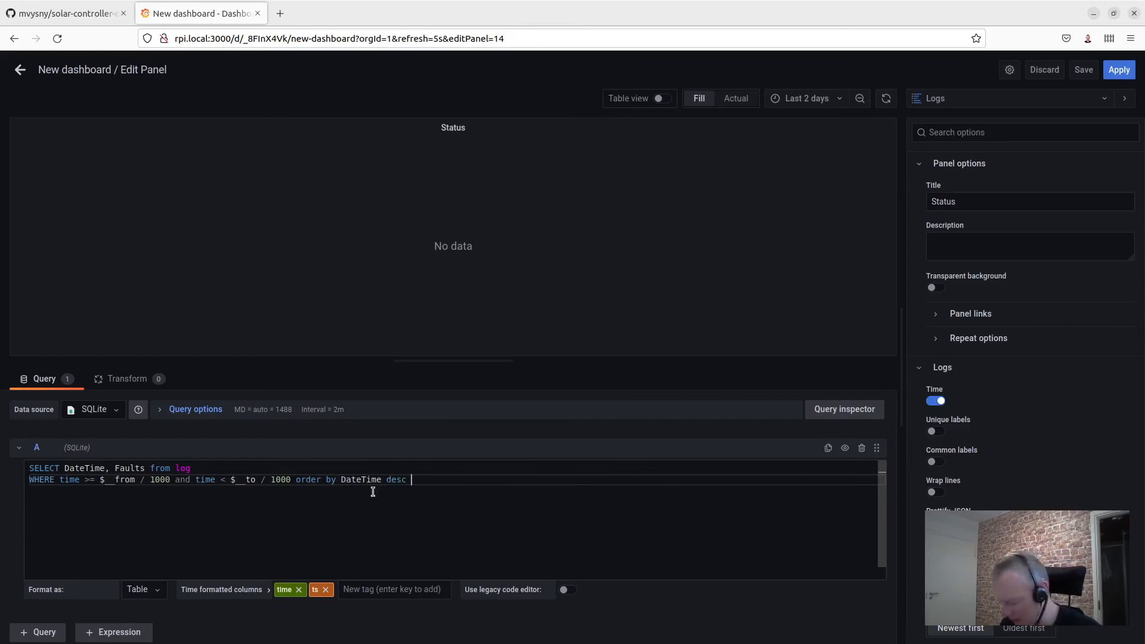
type(" limit 4")
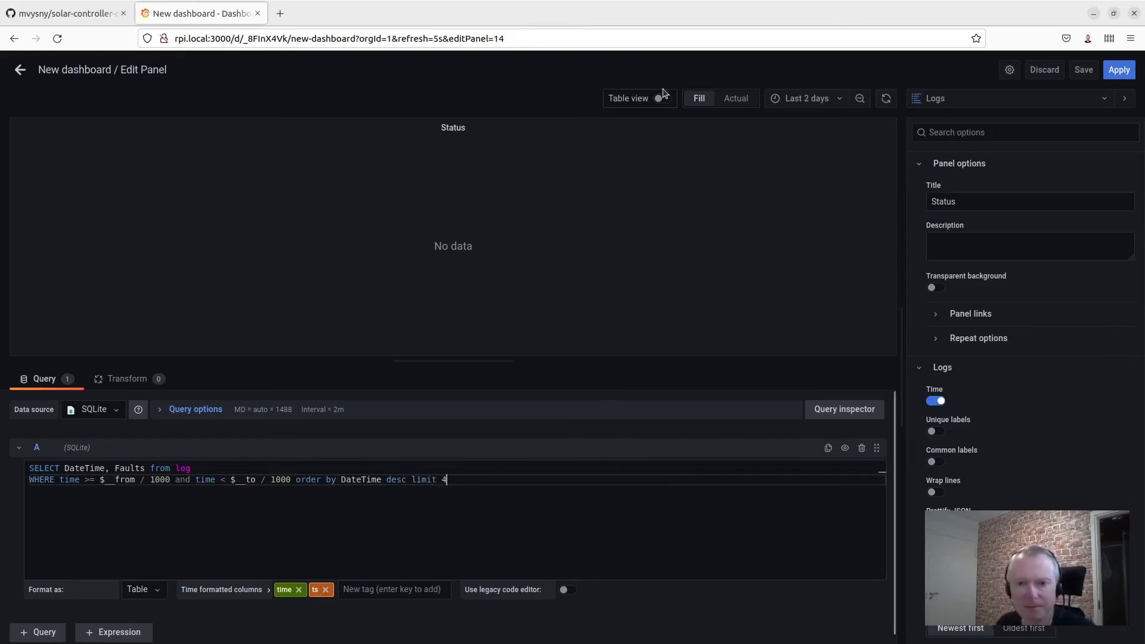
left_click(662, 99)
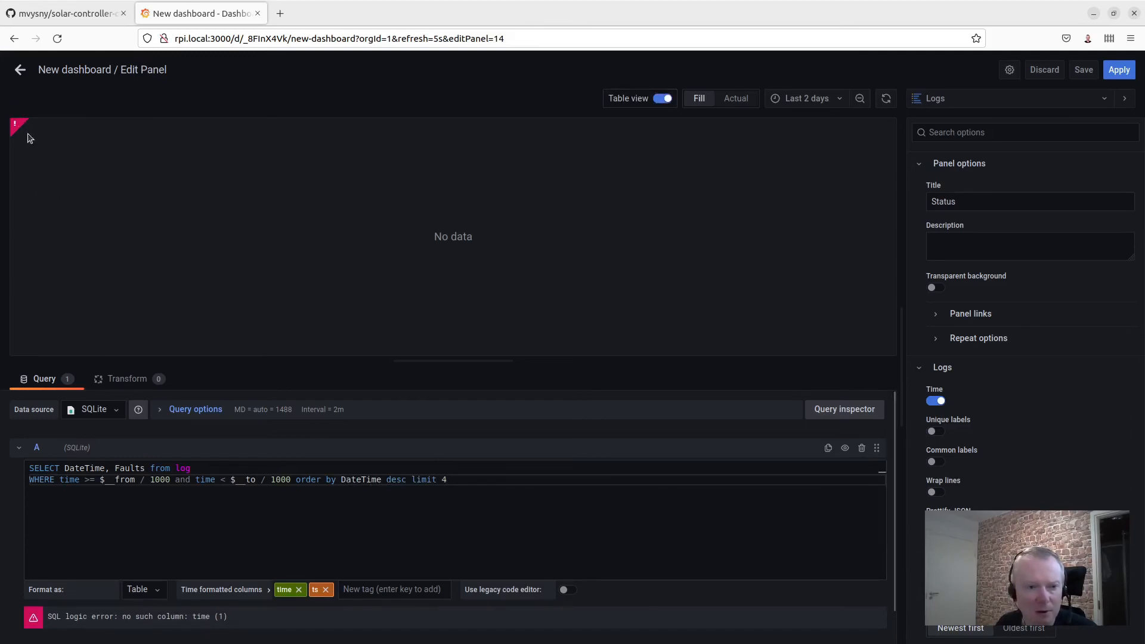
Step: Alias the DateTime column as time in the Status query's SELECT line and rerun the query
mouse_move(25, 126)
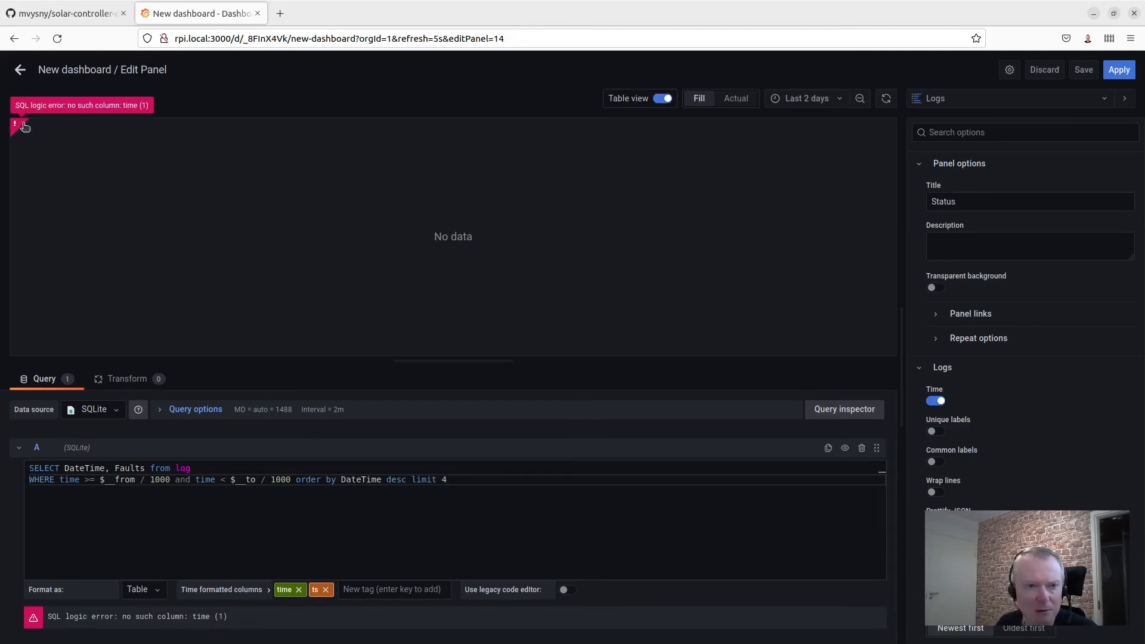
left_click(108, 468)
type("as time")
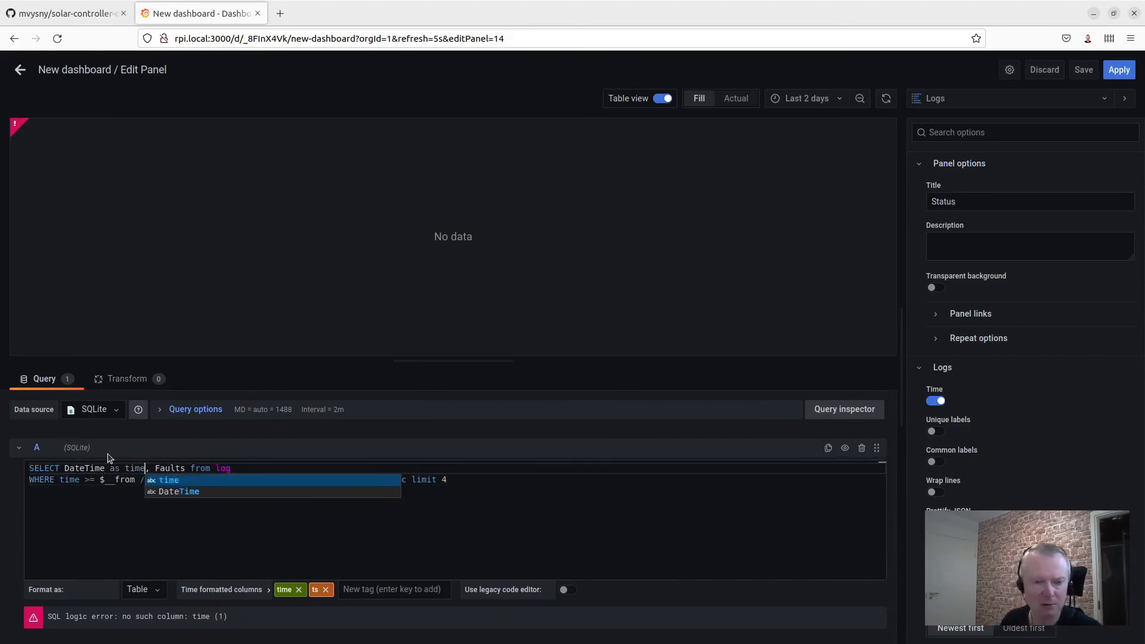
key("End")
left_click(504, 512)
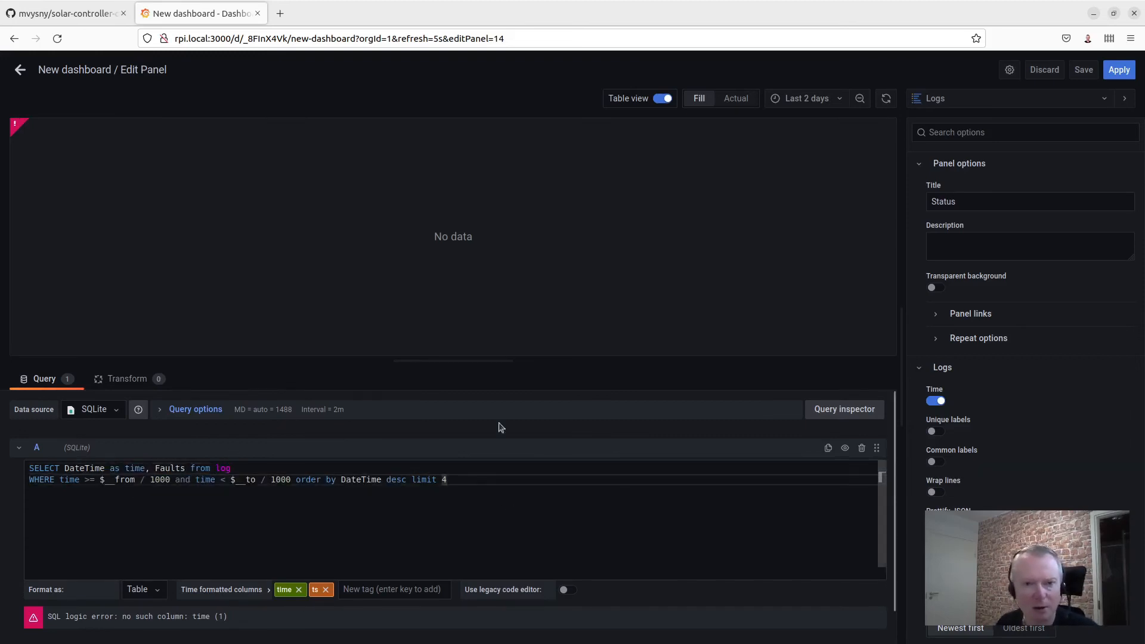
left_click(258, 231)
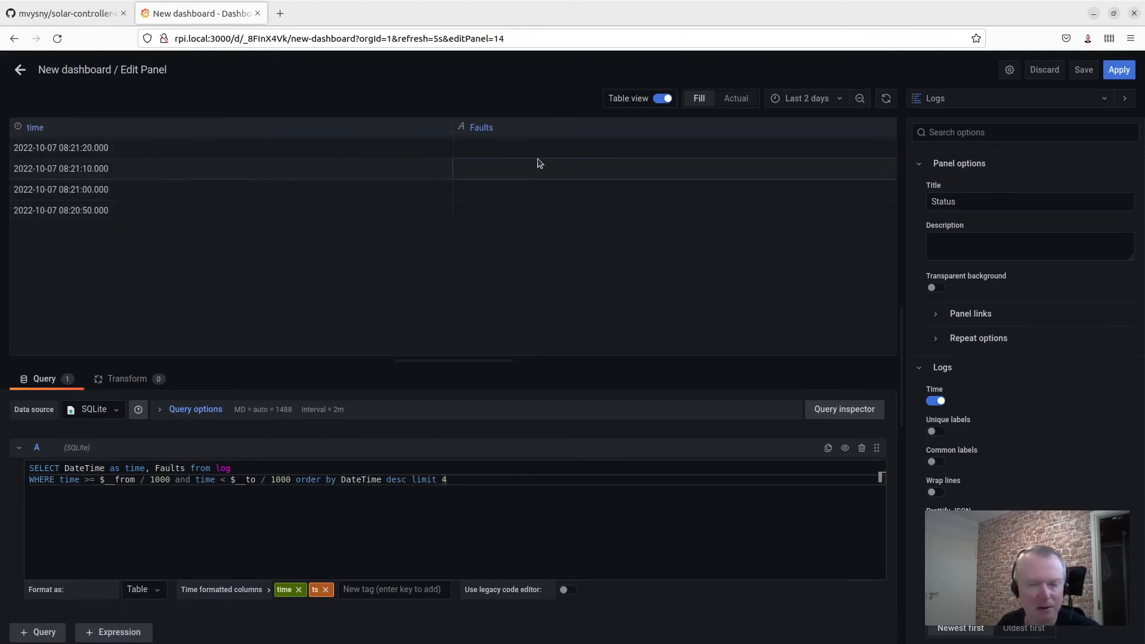
Step: Replace Faults in the query with IFNULL(Faults, 'OK') and apply the panel to the dashboard
left_click(163, 469)
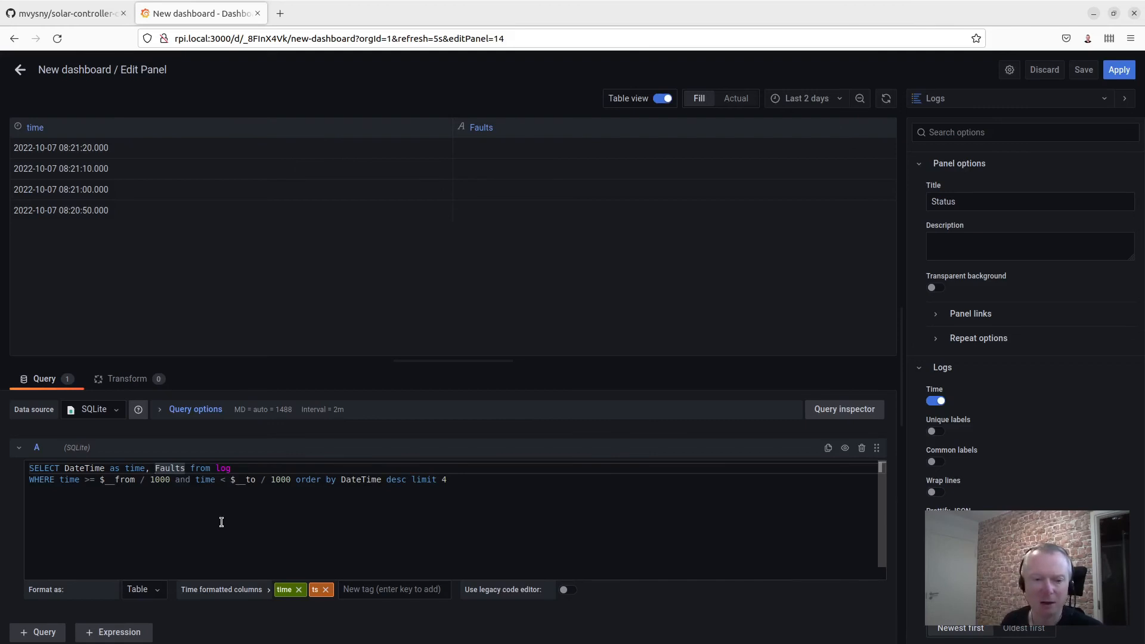
type("IFNULL(Faults")
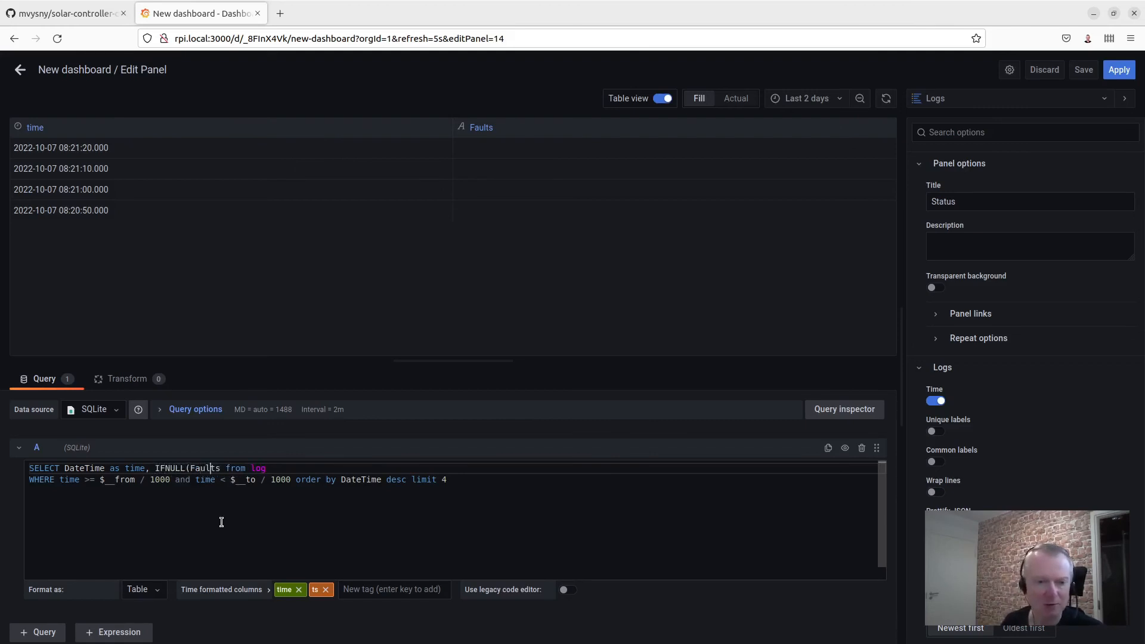
type(", ")
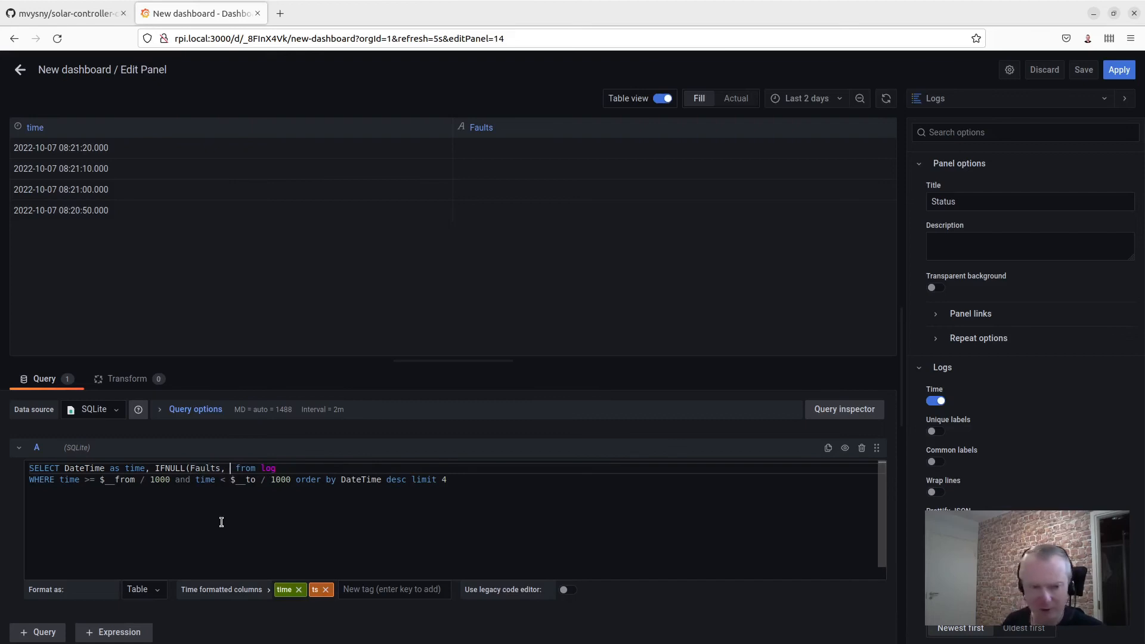
type("'OK'")
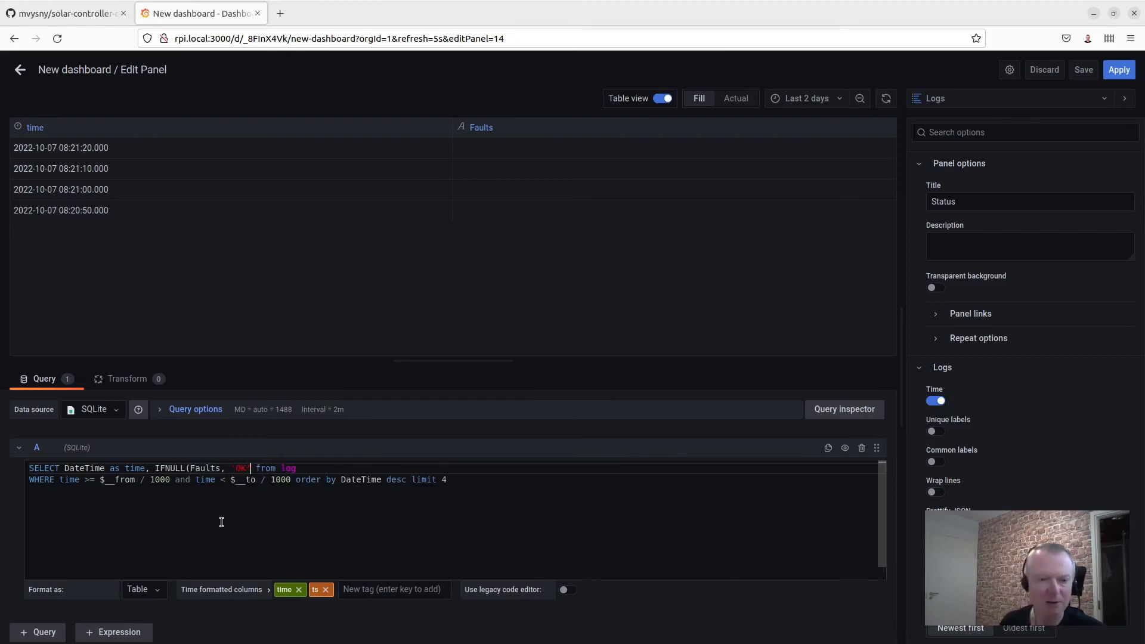
type(")")
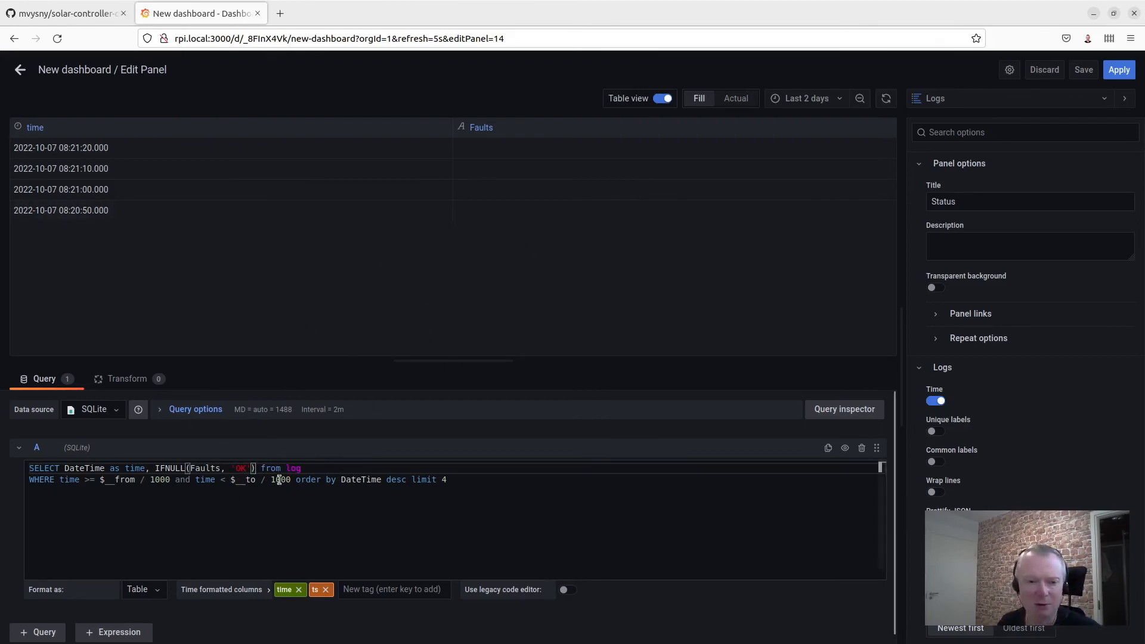
left_click(537, 343)
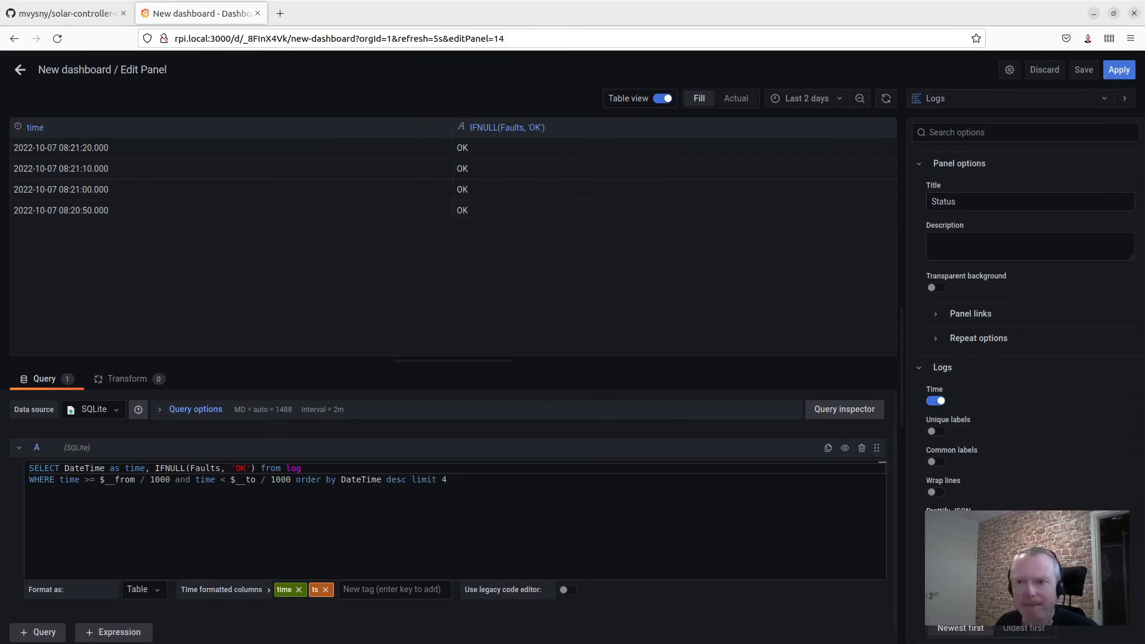
left_click(1120, 69)
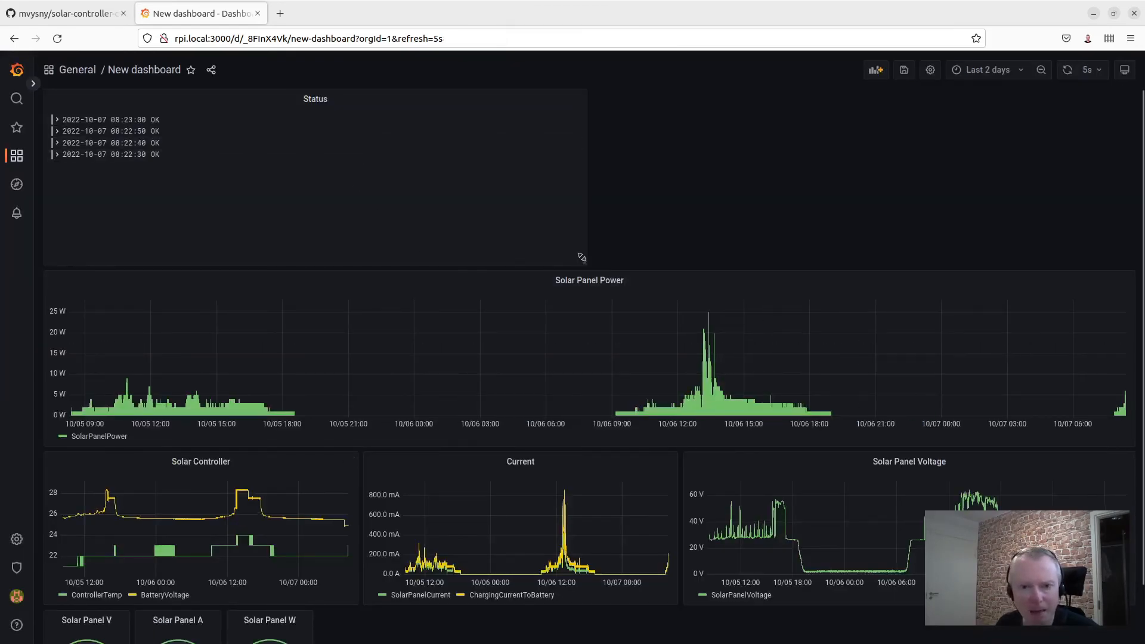
Step: Shrink the Status panel, place it beside the Solar Panel W gauge, and save the dashboard
left_click_drag(583, 256, 280, 185)
left_click_drag(205, 99, 511, 440)
mouse_move(537, 532)
left_mouse_down()
mouse_move(537, 513)
mouse_move(545, 521)
left_mouse_up()
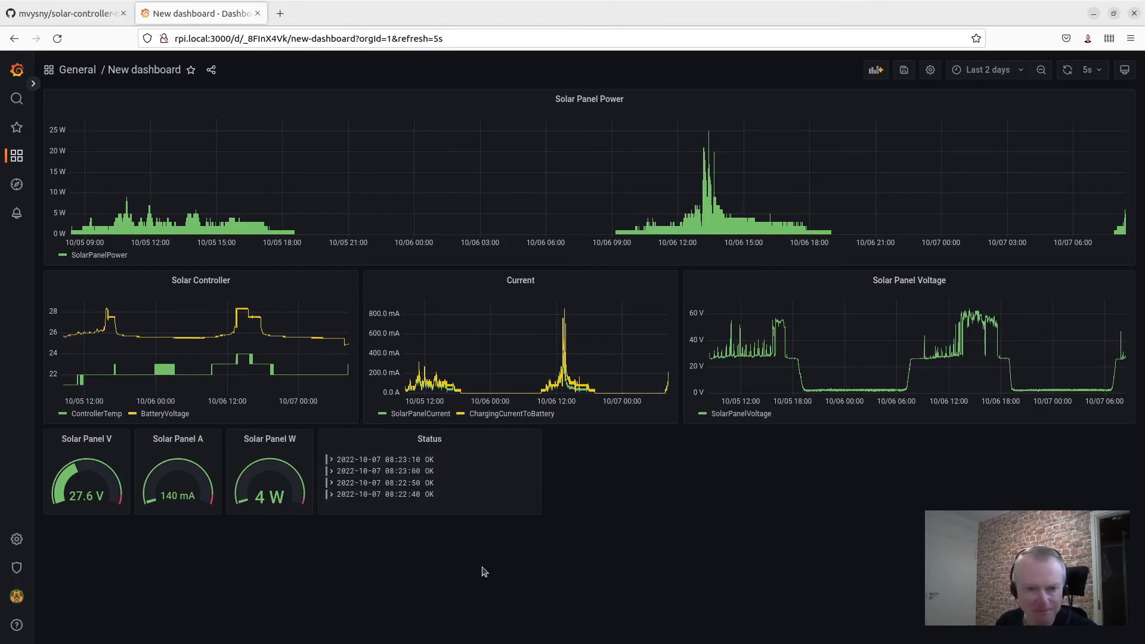
left_click(904, 70)
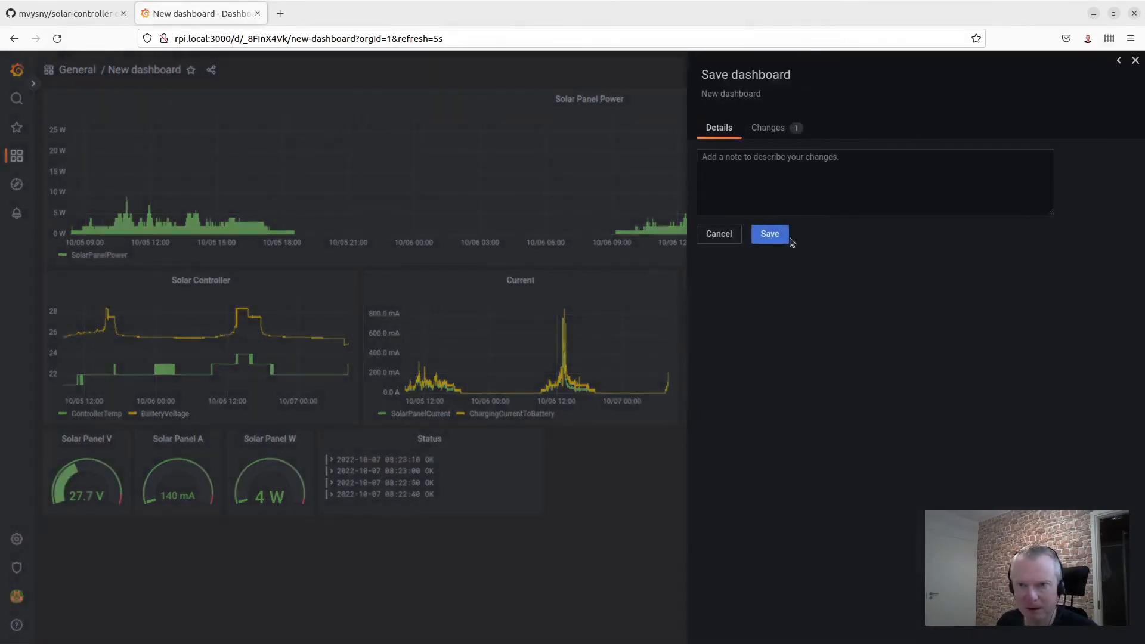
left_click(772, 234)
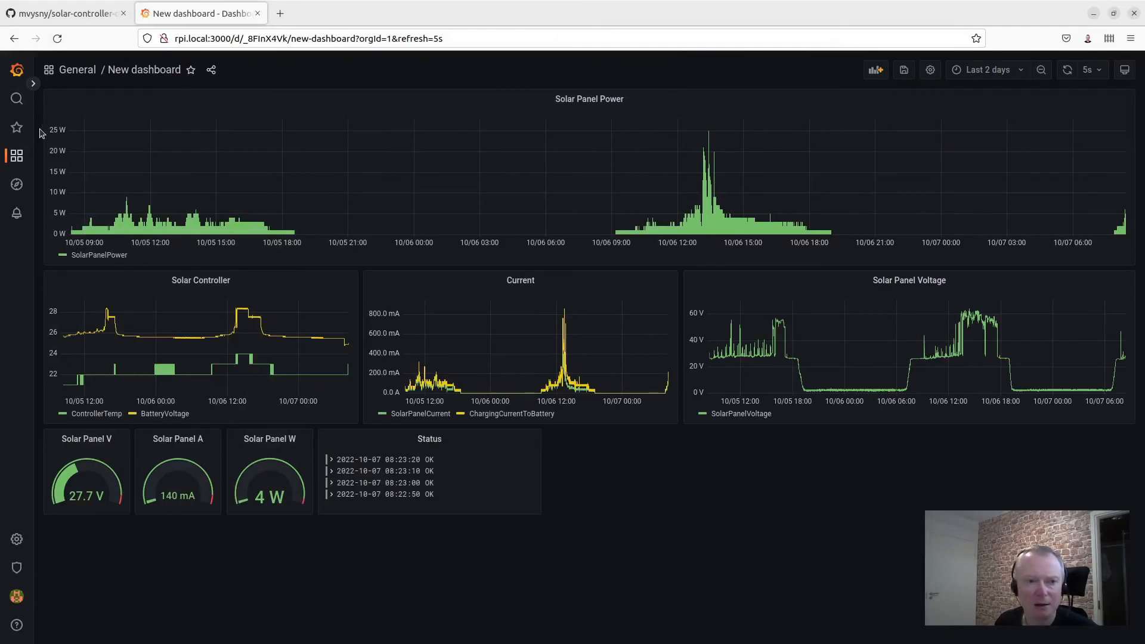
Step: Open the Renogy Sqlite dashboard and open its Status panel in the panel editor
mouse_move(16, 156)
left_click(87, 178)
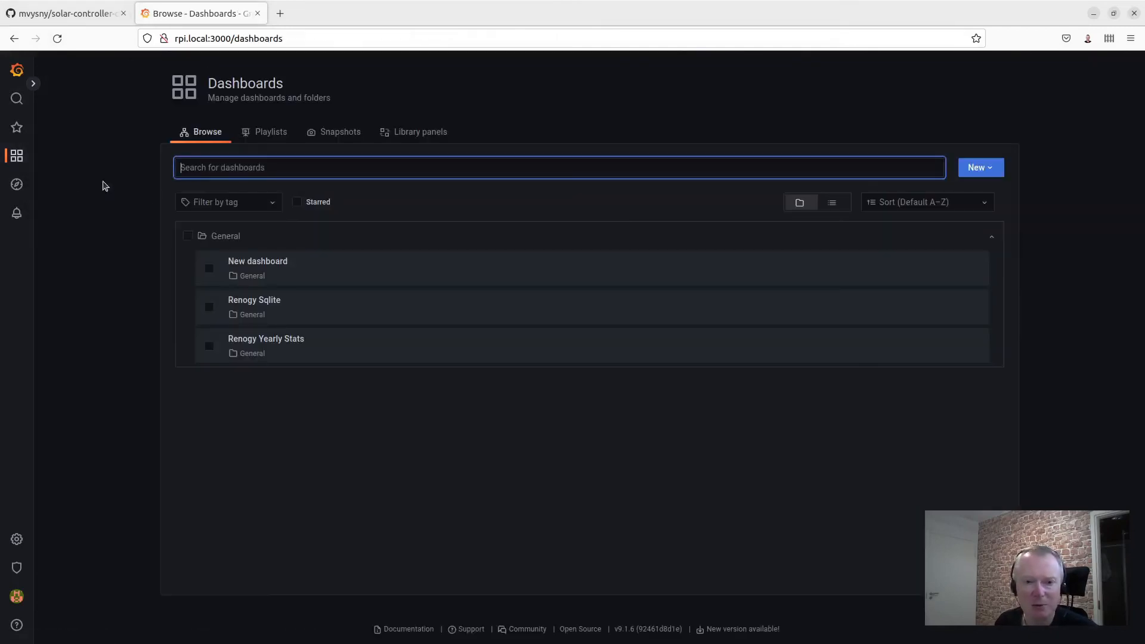
left_click(257, 301)
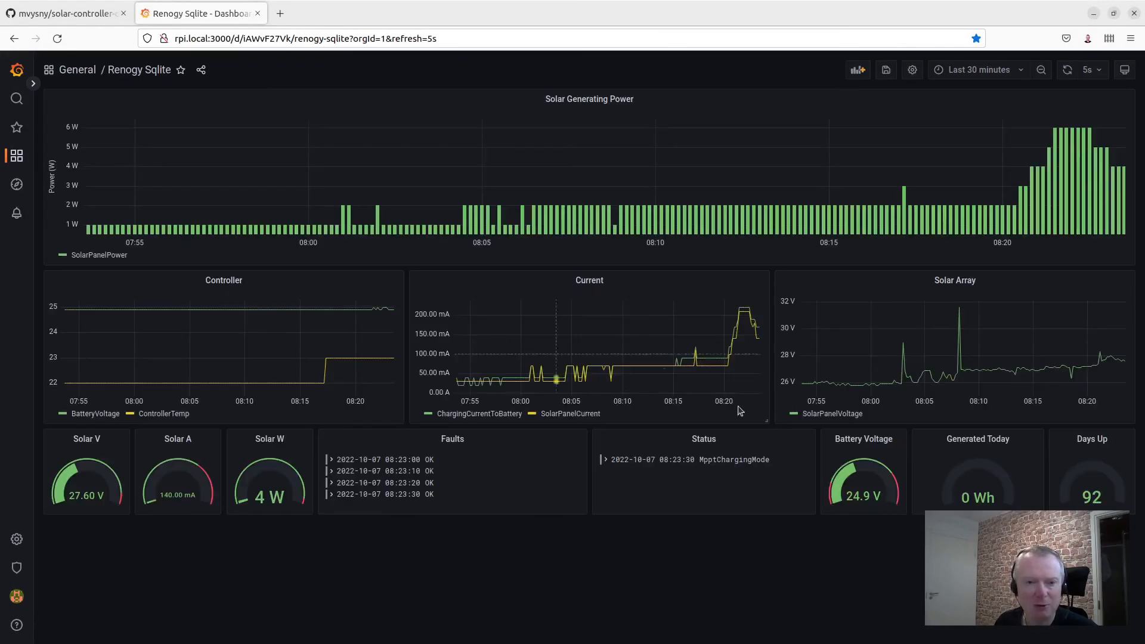
left_click(719, 439)
left_click(698, 477)
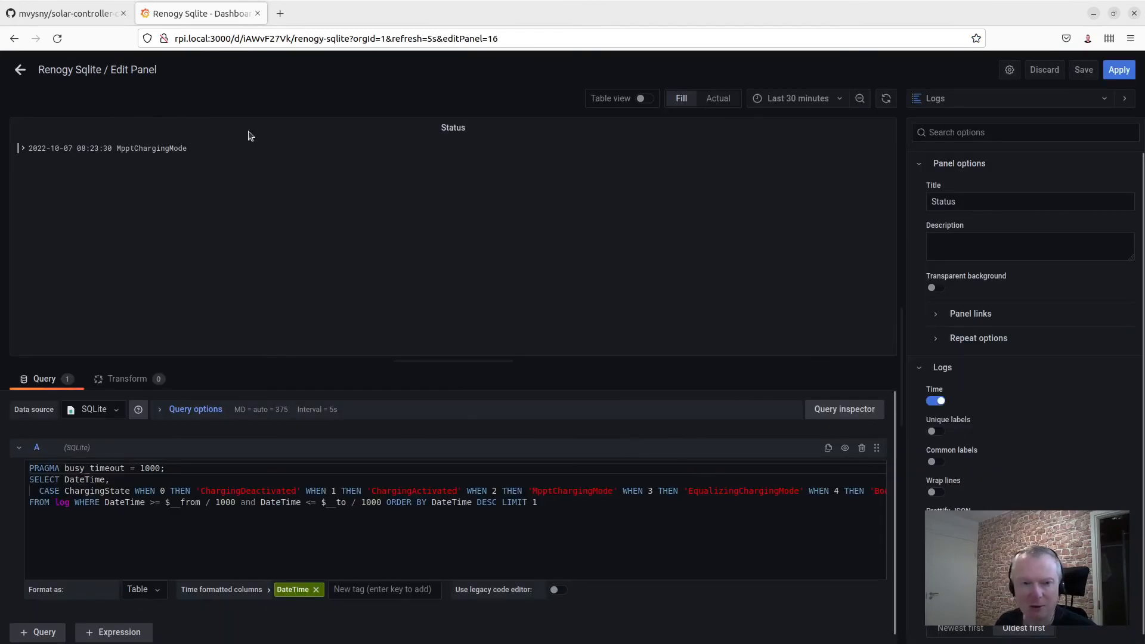
Step: Review the ChargingState values and their meanings in the solar-controller-client README on GitHub, and return to the Grafana panel editor
left_click(66, 13)
scroll(395, 487, "down", 3)
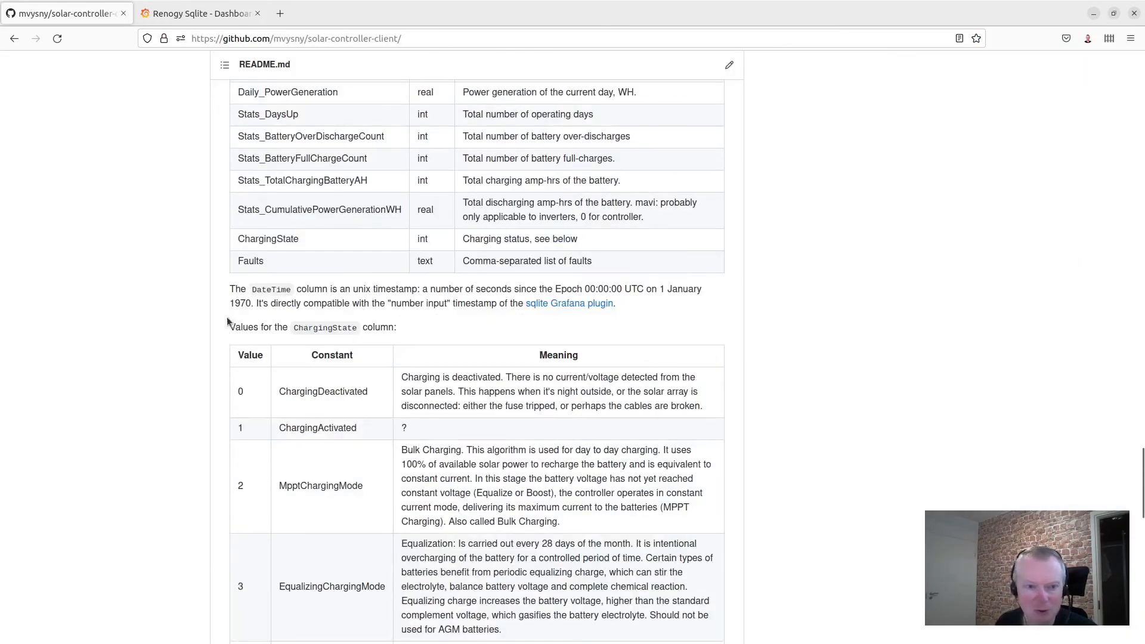
scroll(410, 469, "down", 1)
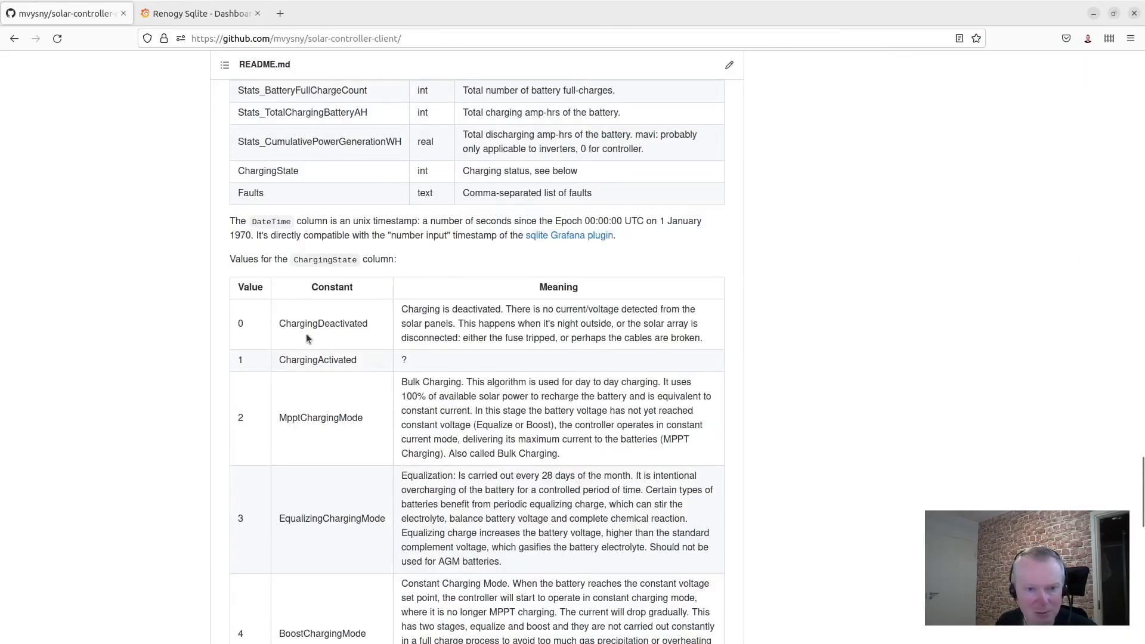
double_click(325, 324)
left_click(359, 434)
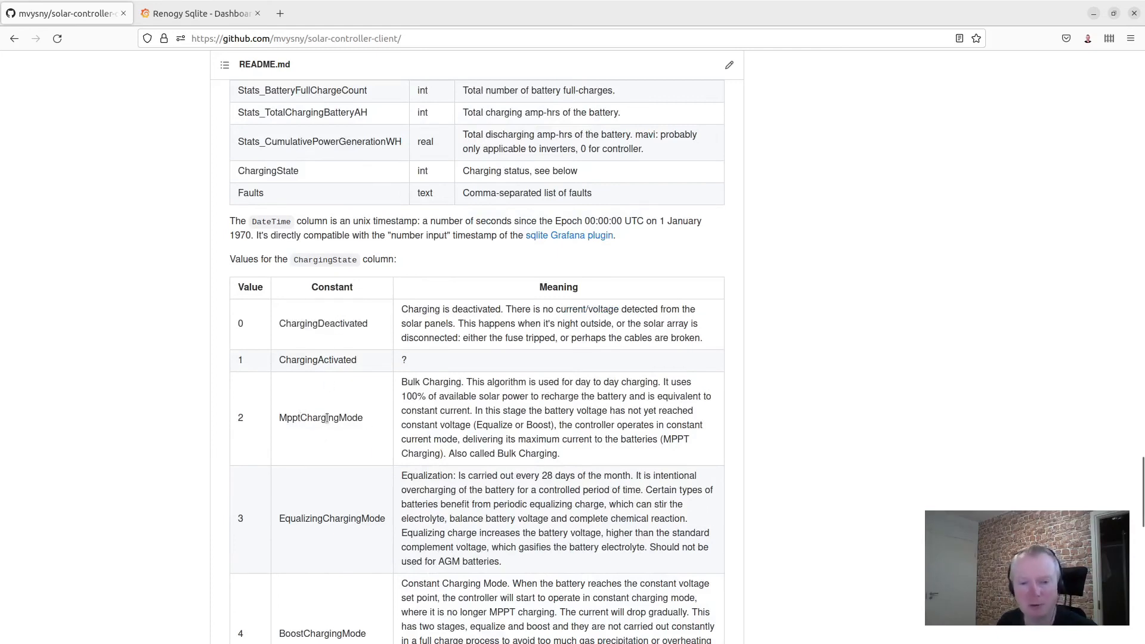
scroll(415, 544, "down", 2)
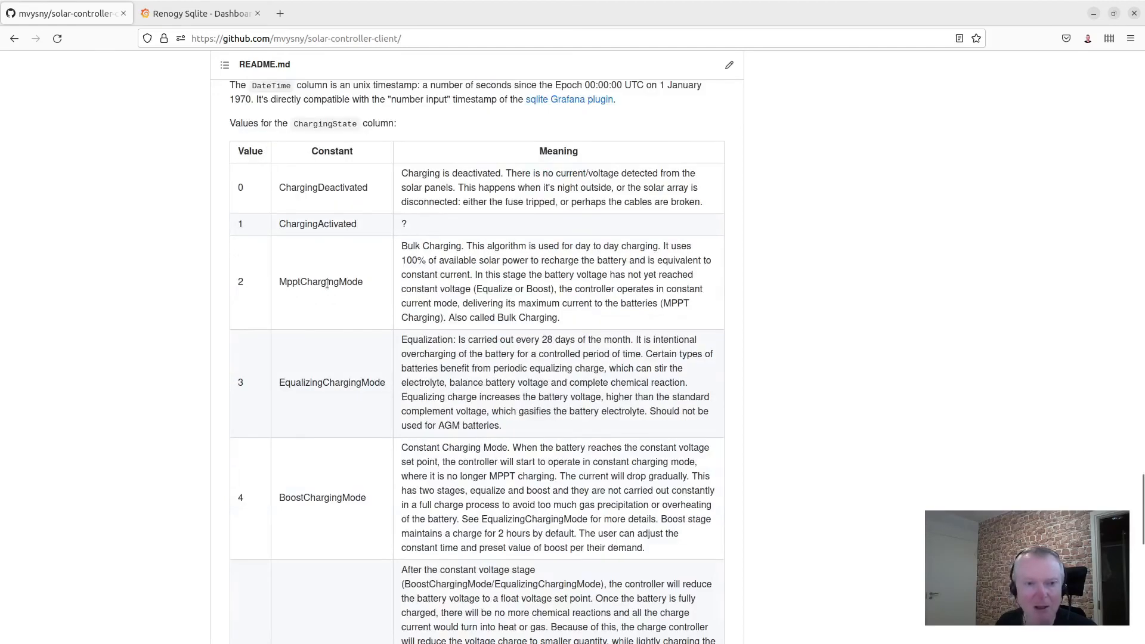
scroll(436, 503, "down", 1)
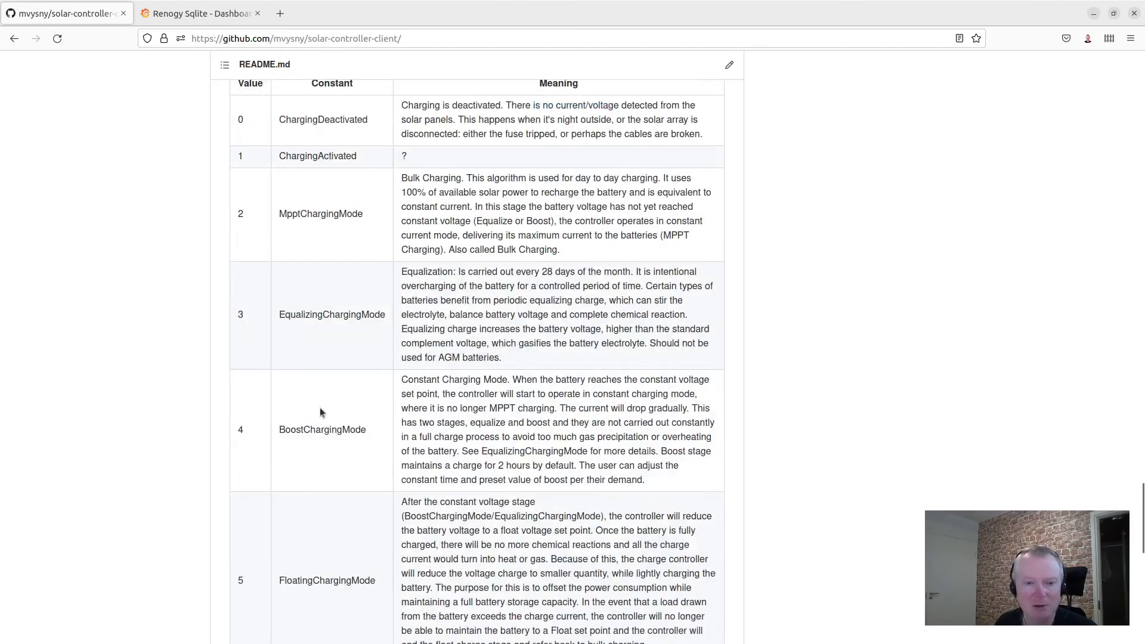
left_click(204, 18)
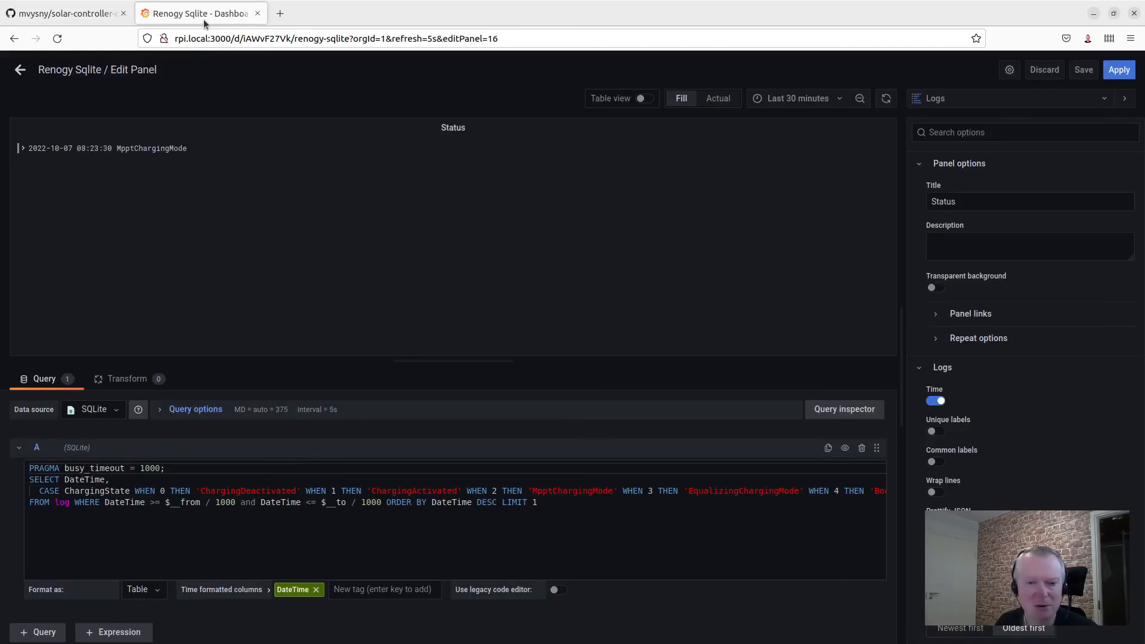
Step: Check the ChargingState column's entry in the README's database column table against its list of constants
left_click(55, 16)
scroll(375, 356, "up", 5)
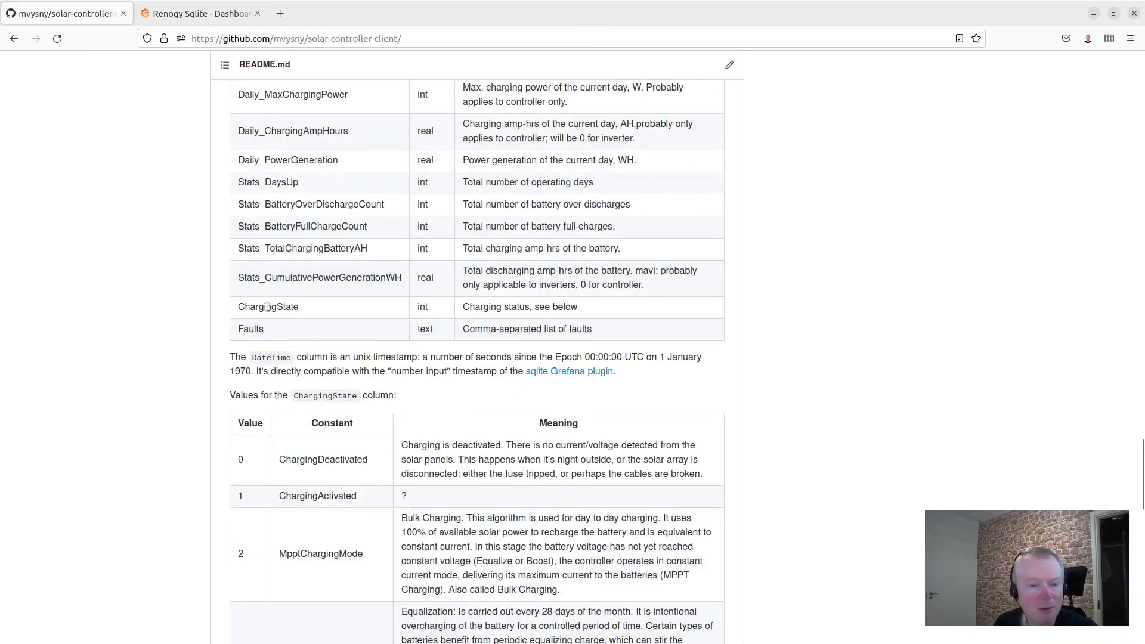
double_click(248, 308)
left_click(300, 311)
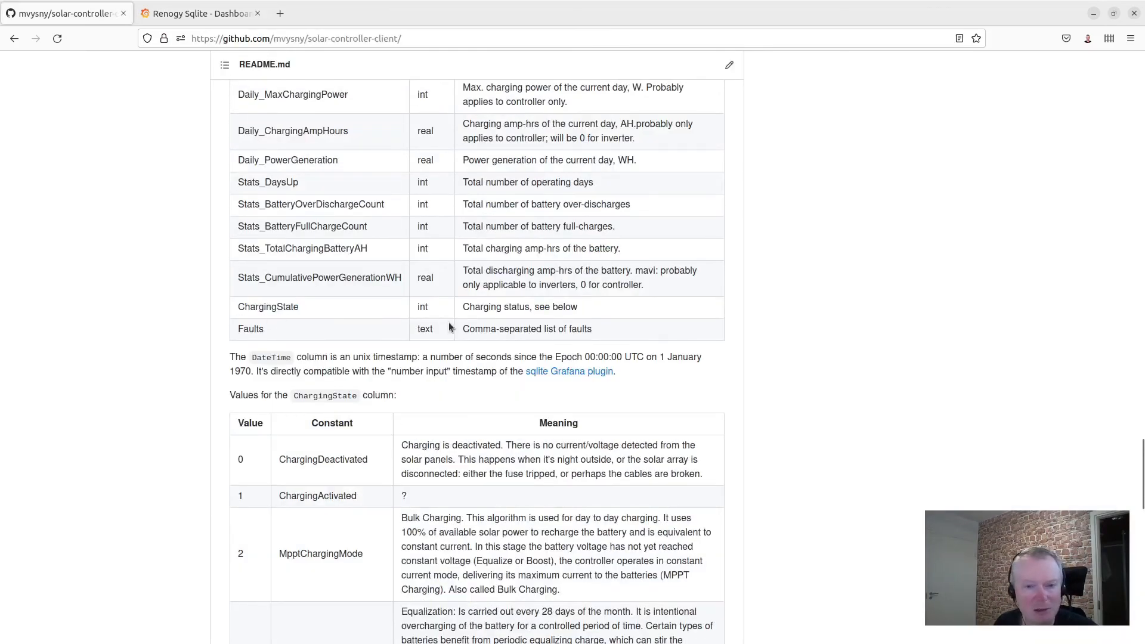
scroll(449, 327, "up", 1)
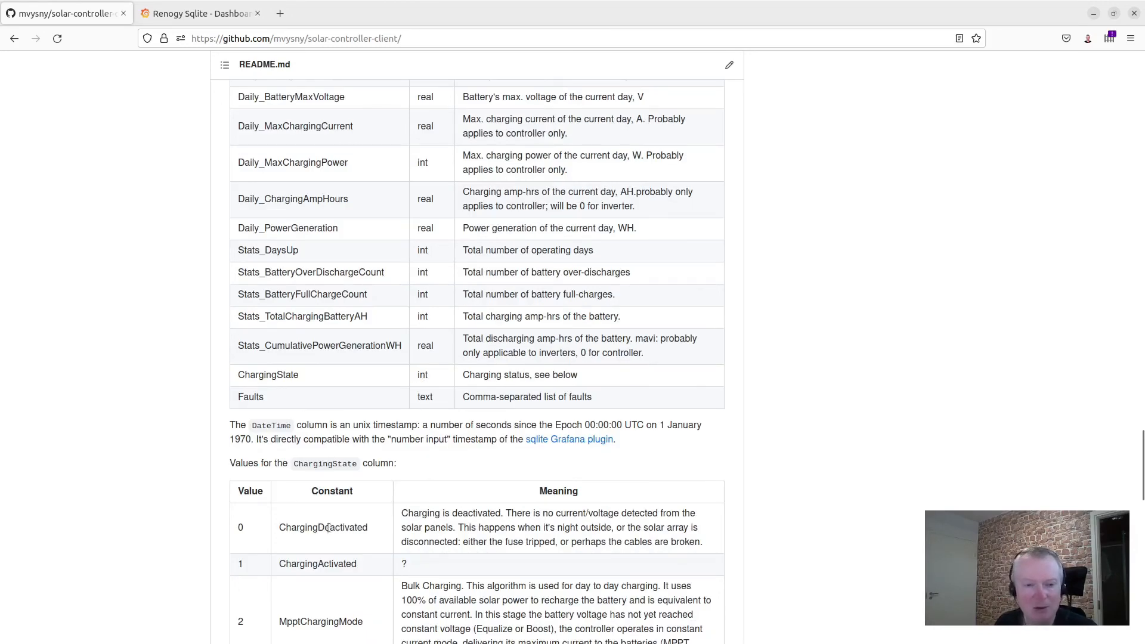
double_click(329, 528)
left_click(325, 532)
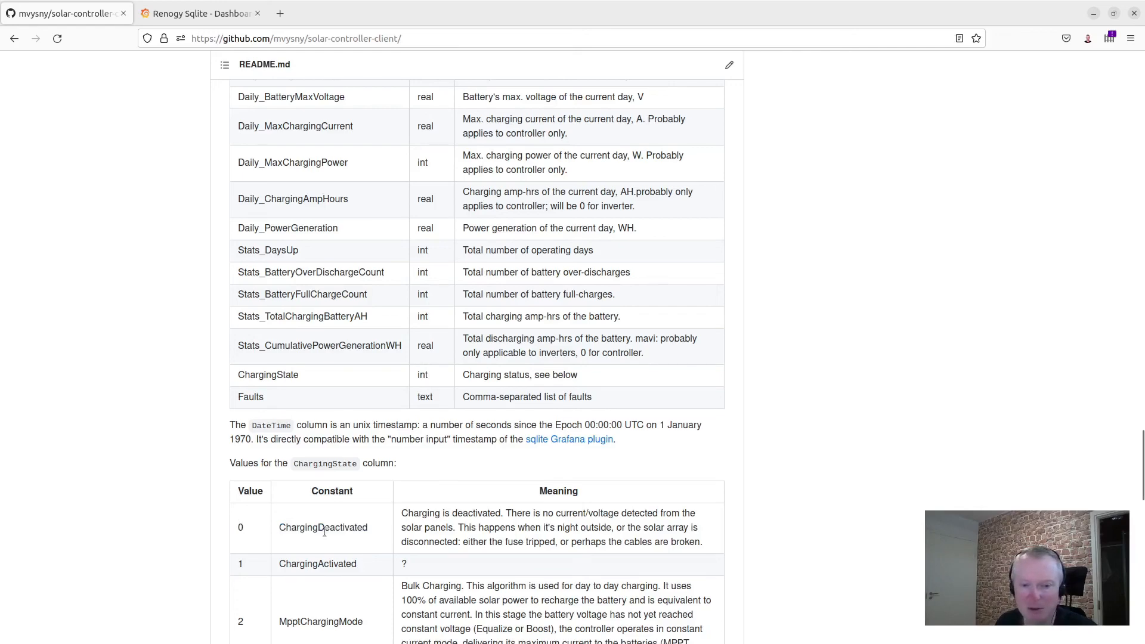
scroll(241, 346, "down", 3)
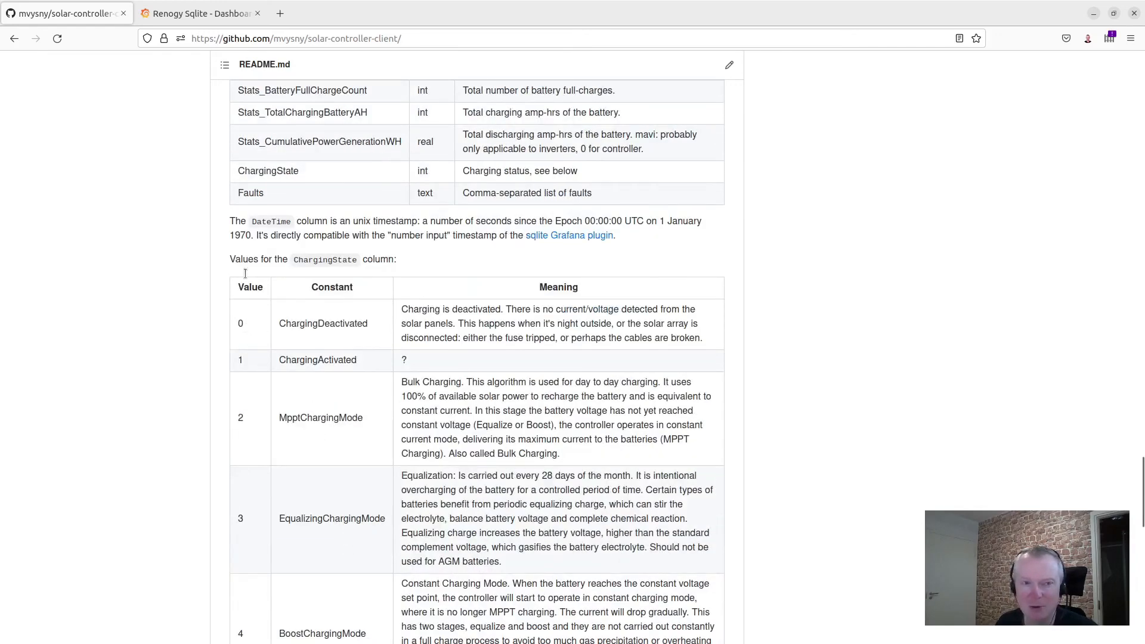
Step: Switch back to Grafana and examine the CASE ChargingState expression in the Renogy Sqlite Status query
left_click(191, 18)
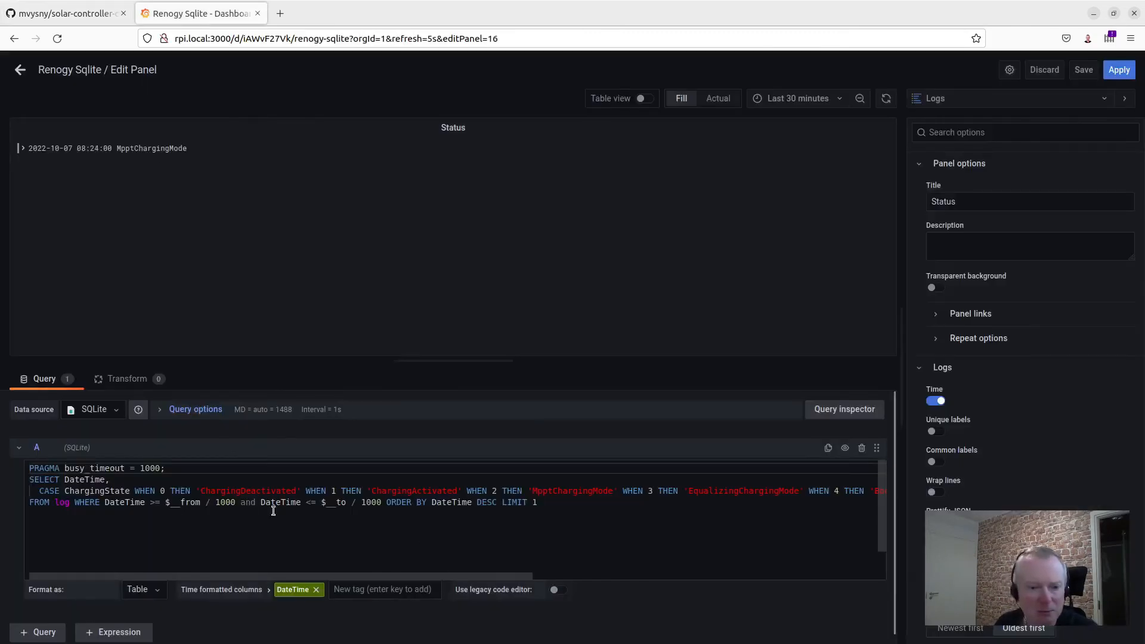
left_click_drag(39, 492, 776, 489)
left_click(776, 491)
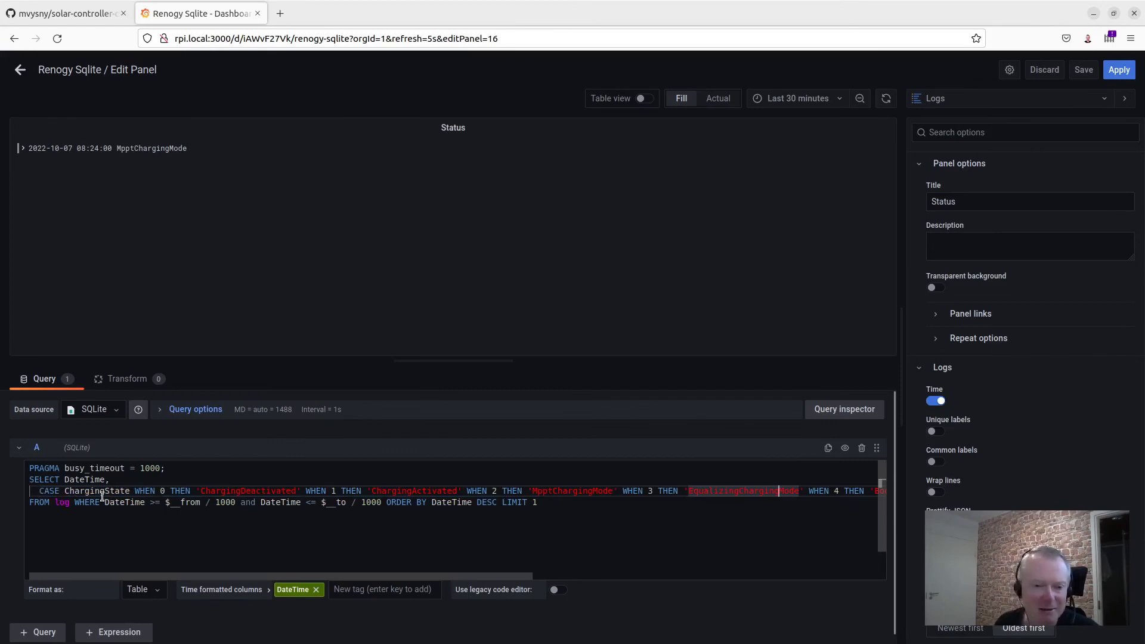
Step: Compare the ChargingState mappings for 0, 1 and 2 in the Status query with the constants in the GitHub README, and return to Grafana
left_click(134, 490)
left_click(252, 491)
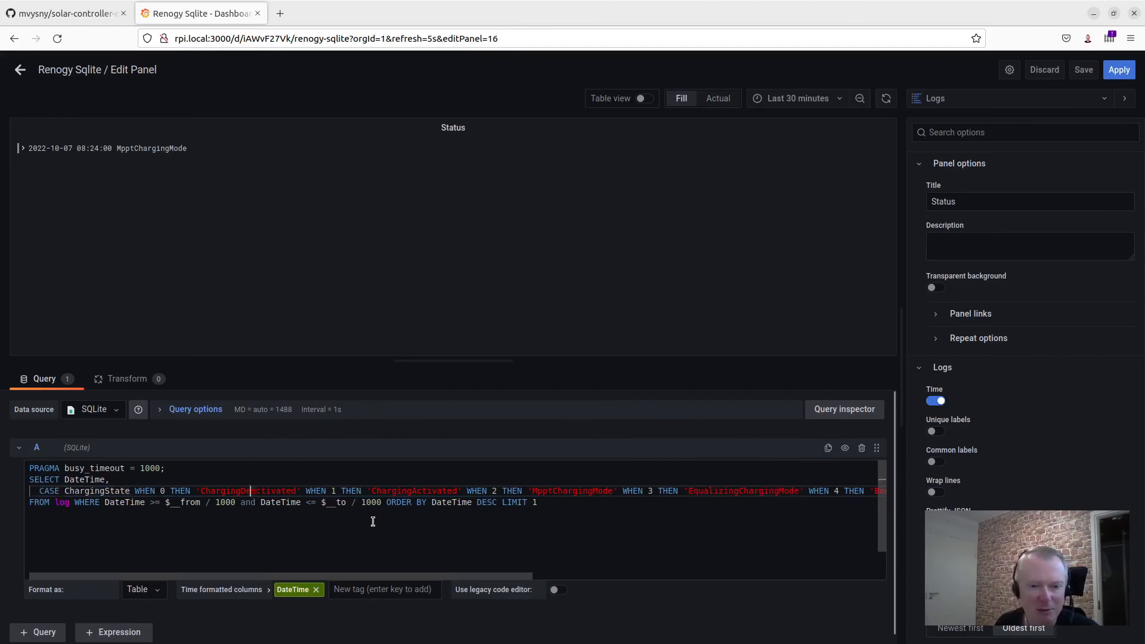
left_click(336, 491)
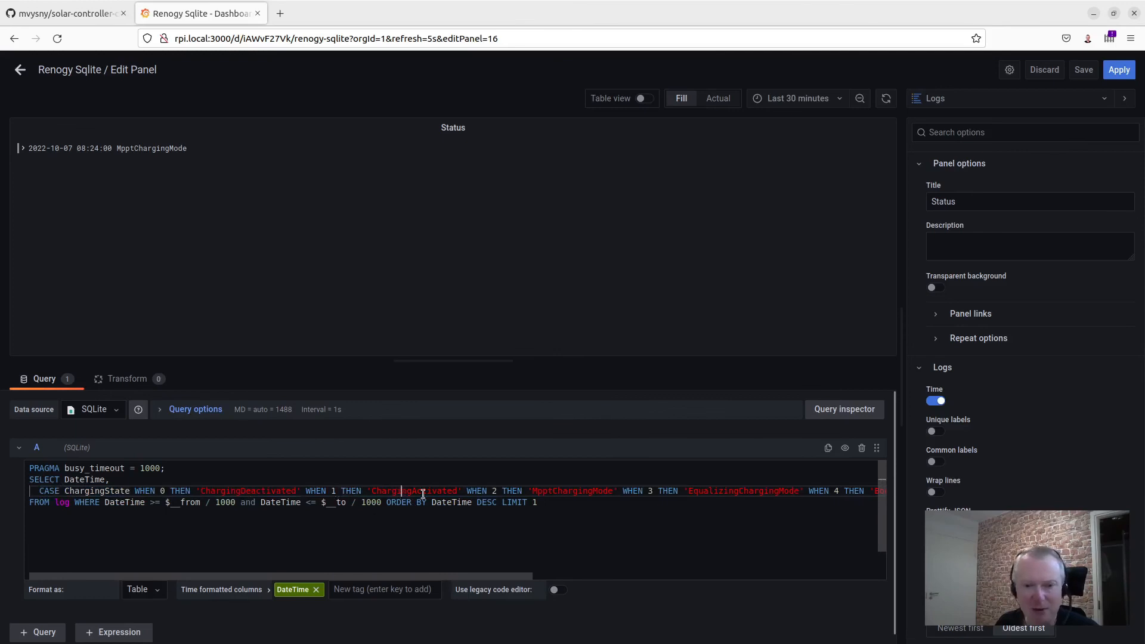
left_click(611, 491)
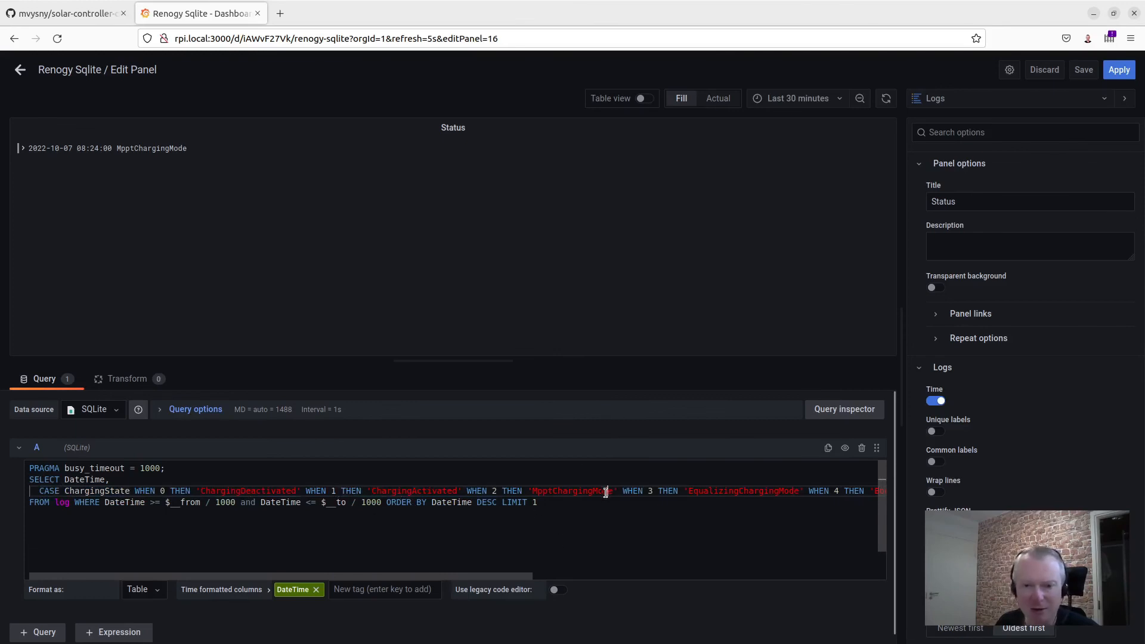
left_click(83, 12)
scroll(302, 399, "down", 2)
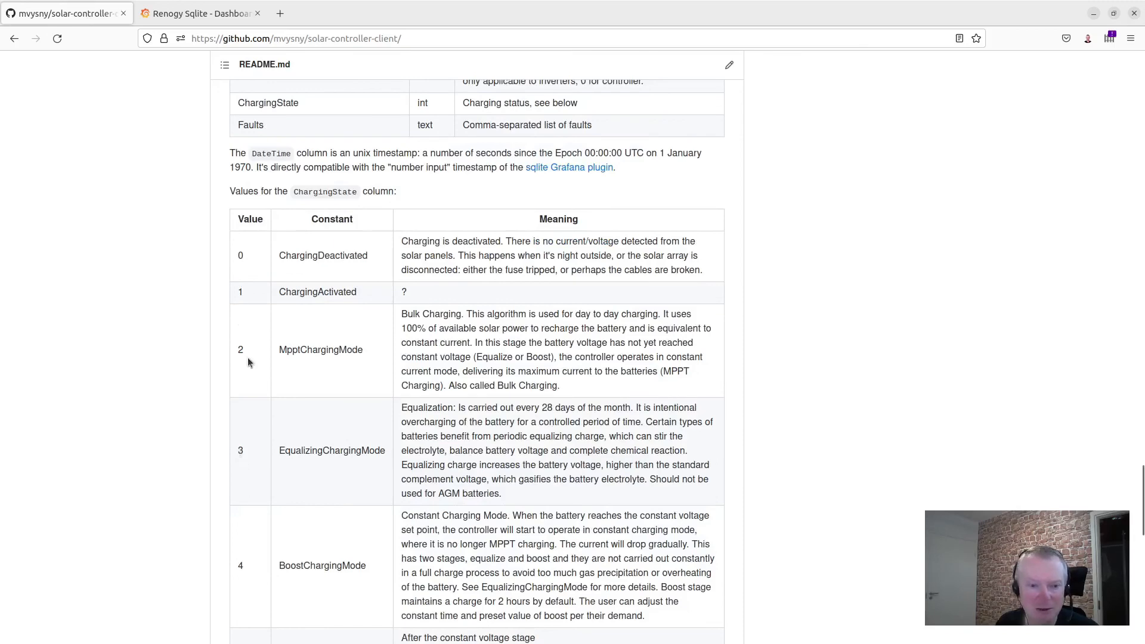
double_click(322, 351)
scroll(389, 445, "down", 4)
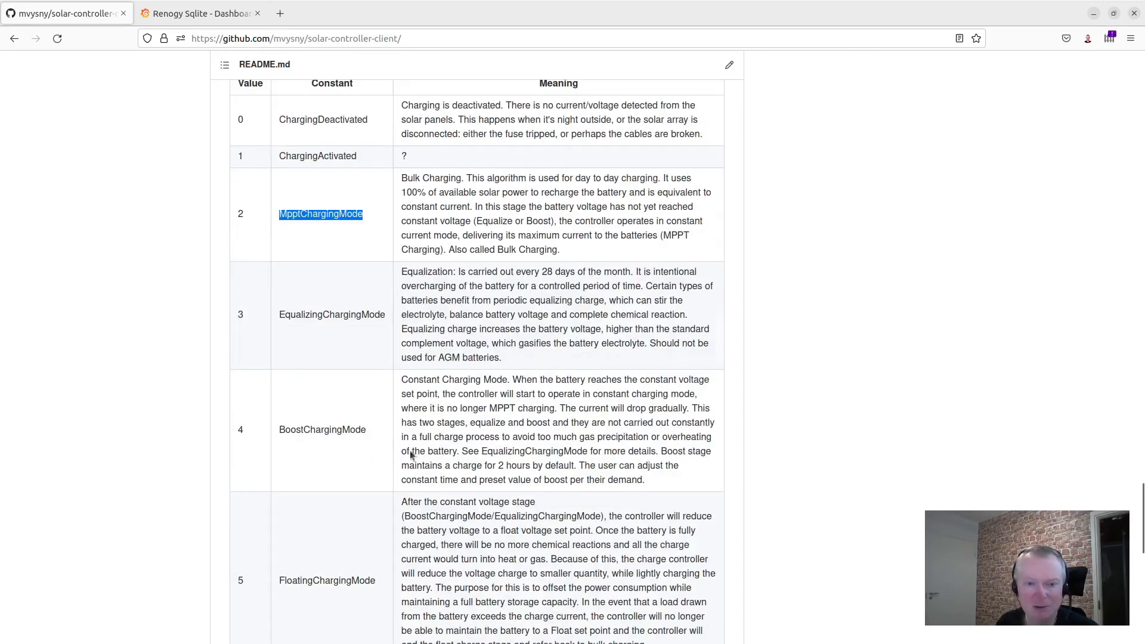
scroll(412, 455, "up", 1)
left_click(192, 13)
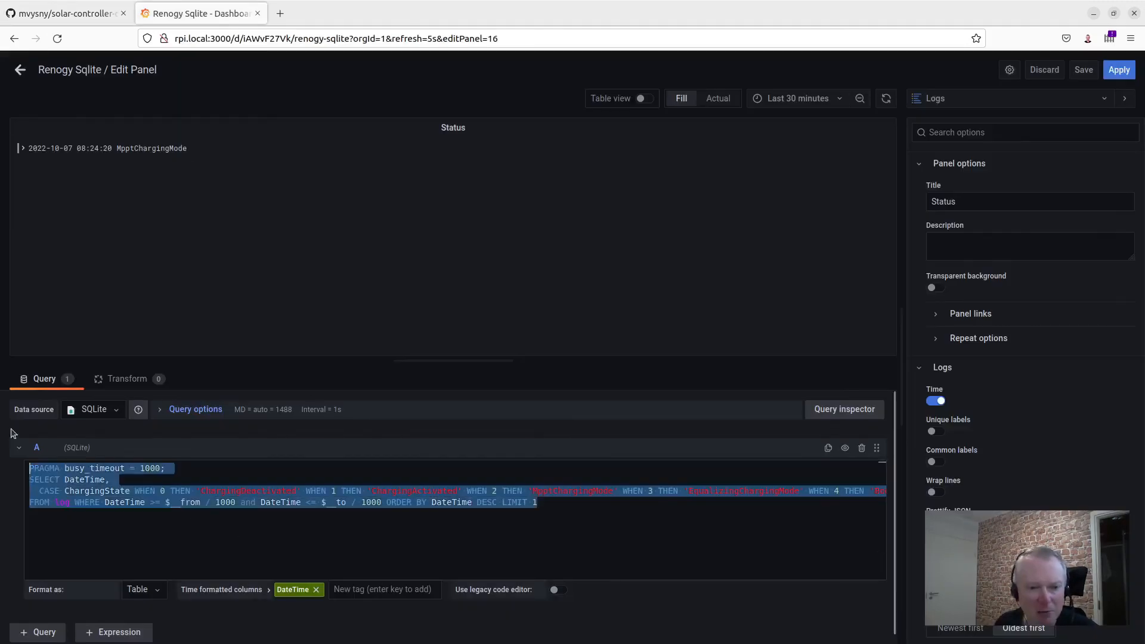
Step: Examine the remainder of the Status query's CASE expression through to its ELSE 'Unknown' branch
key("ctrl+a")
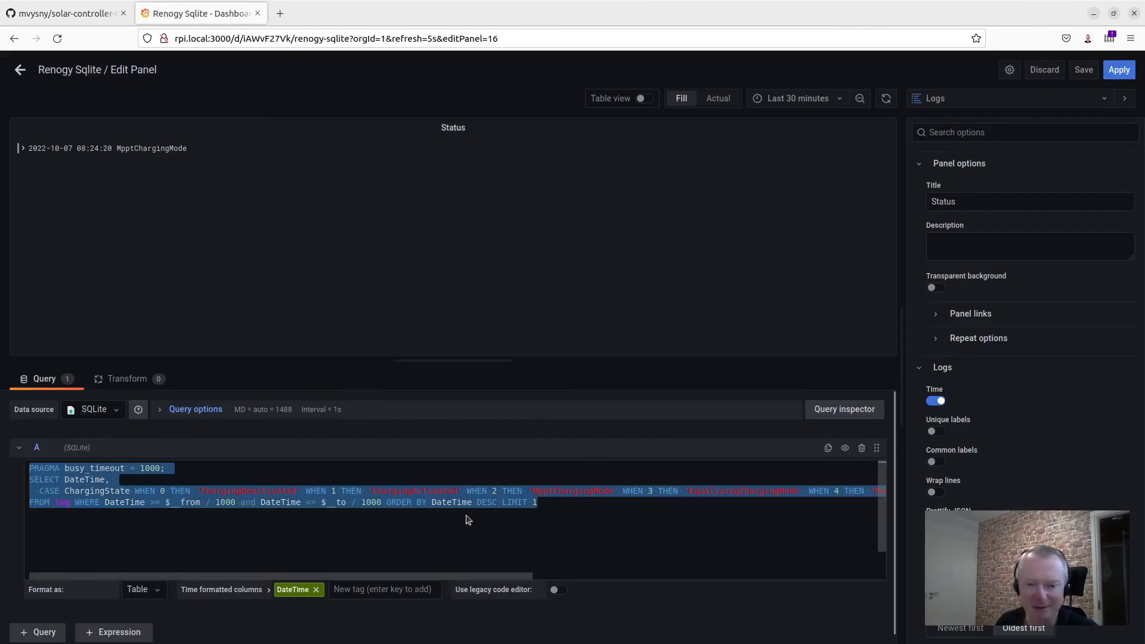
left_click(477, 491)
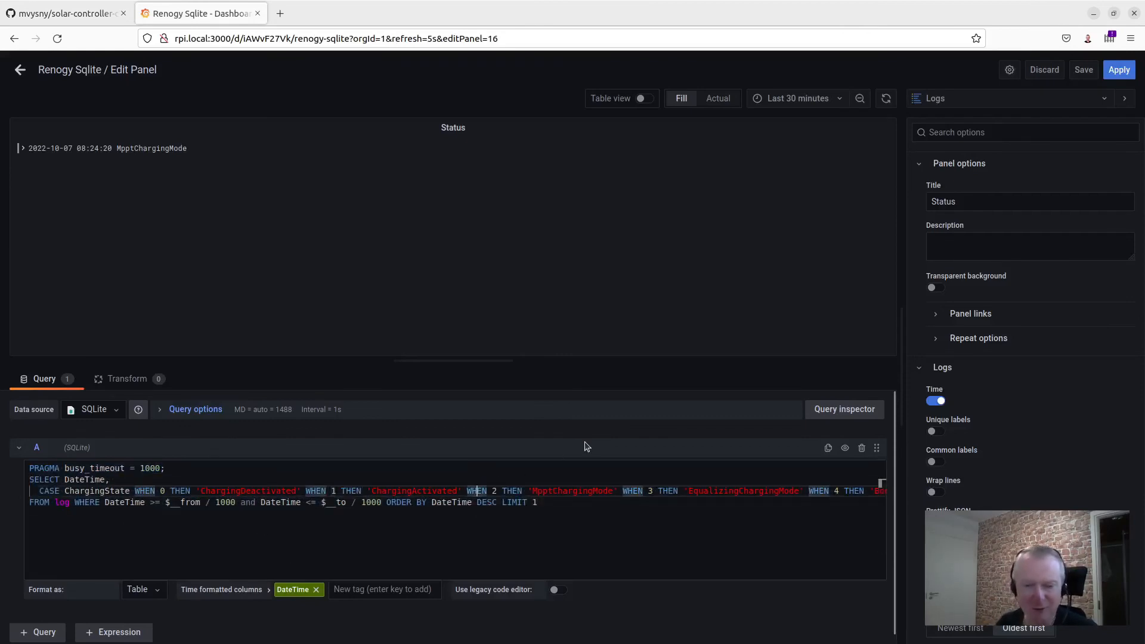
scroll(695, 531, "right", 10)
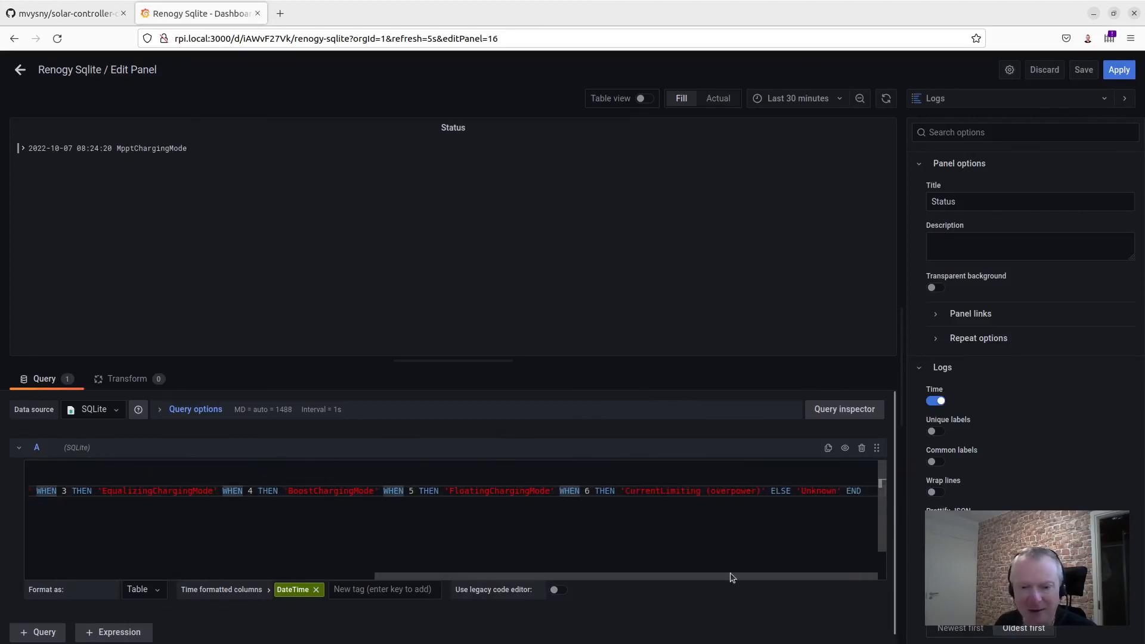
left_click(780, 492)
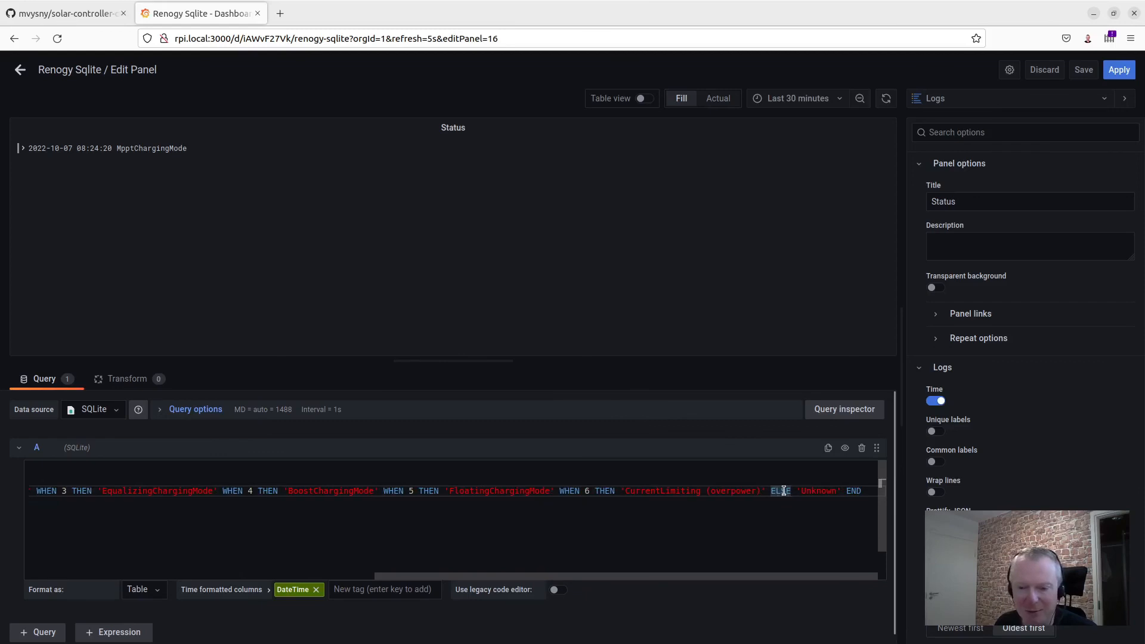
double_click(825, 493)
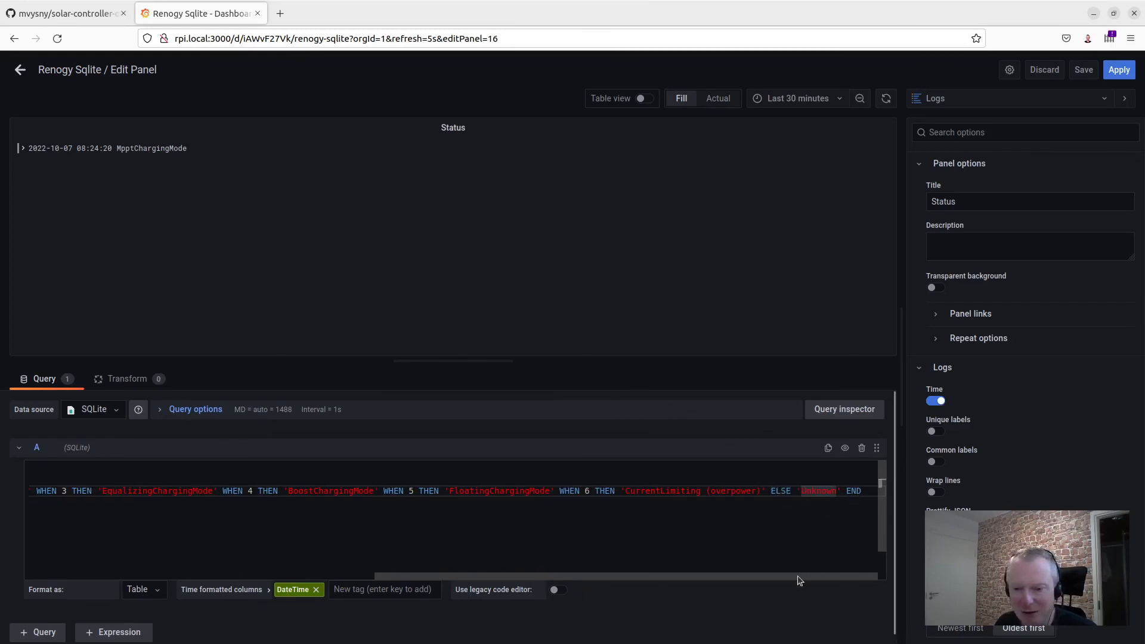
left_click_drag(799, 578, 8, 557)
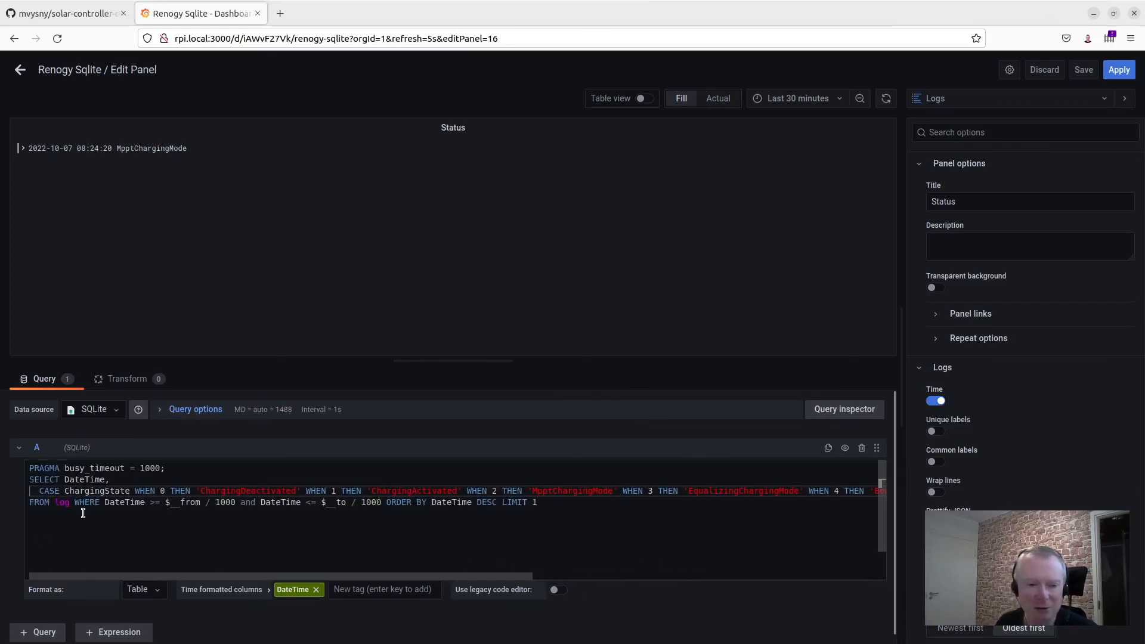
Step: Copy the whole Status panel query, leave the panel editor and open the dashboard named New dashboard
key("ctrl+a")
key("ctrl+c")
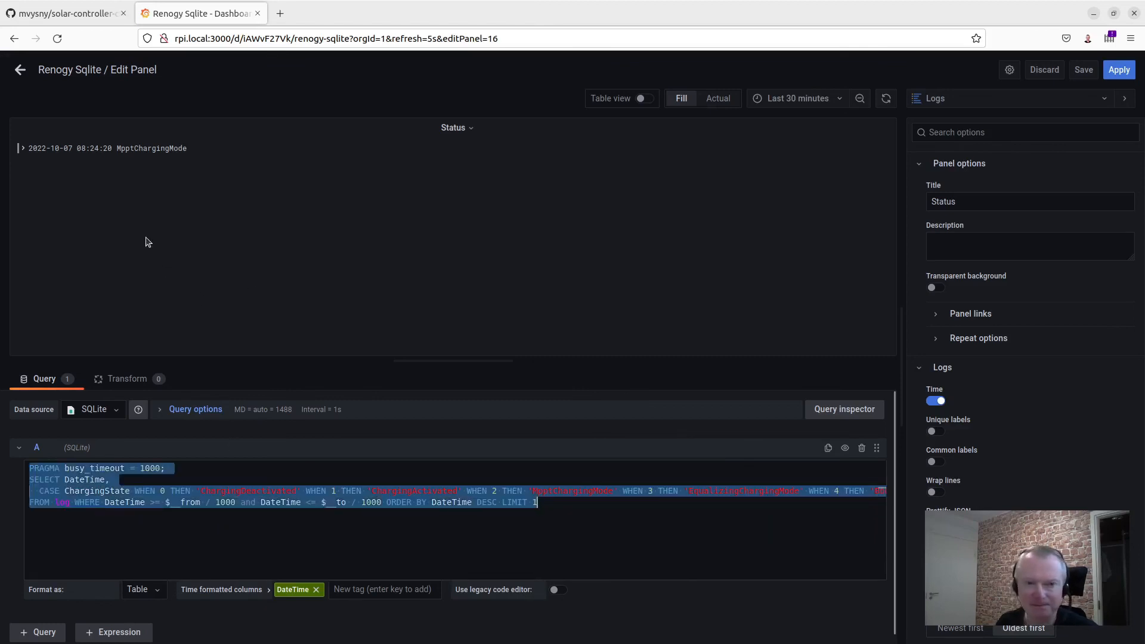
left_click(17, 70)
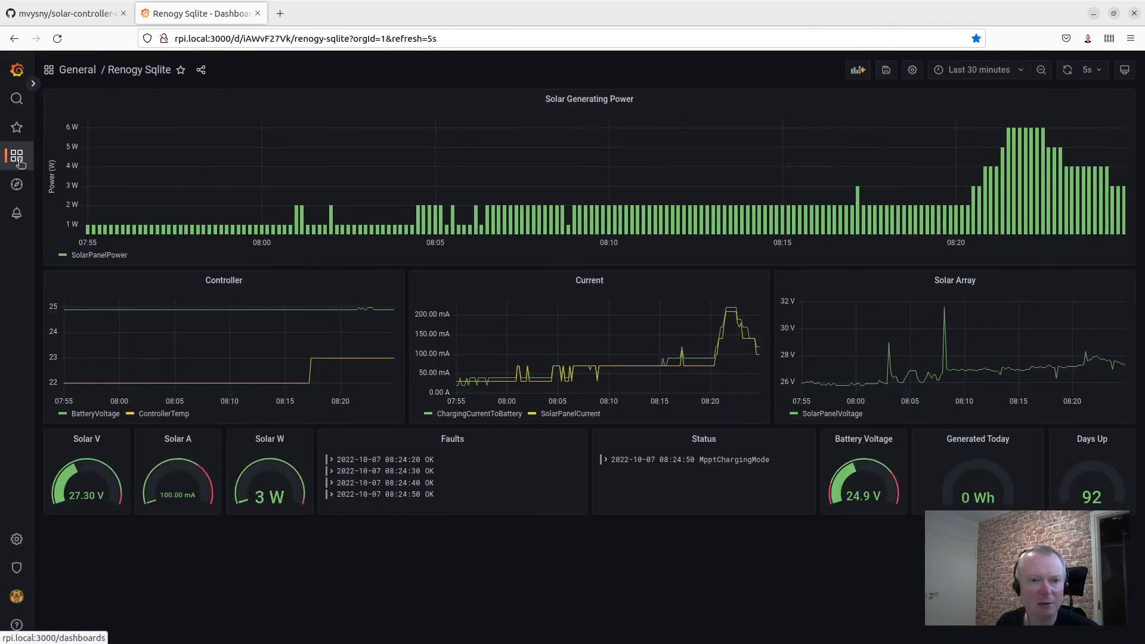
left_click(17, 156)
left_click(585, 204)
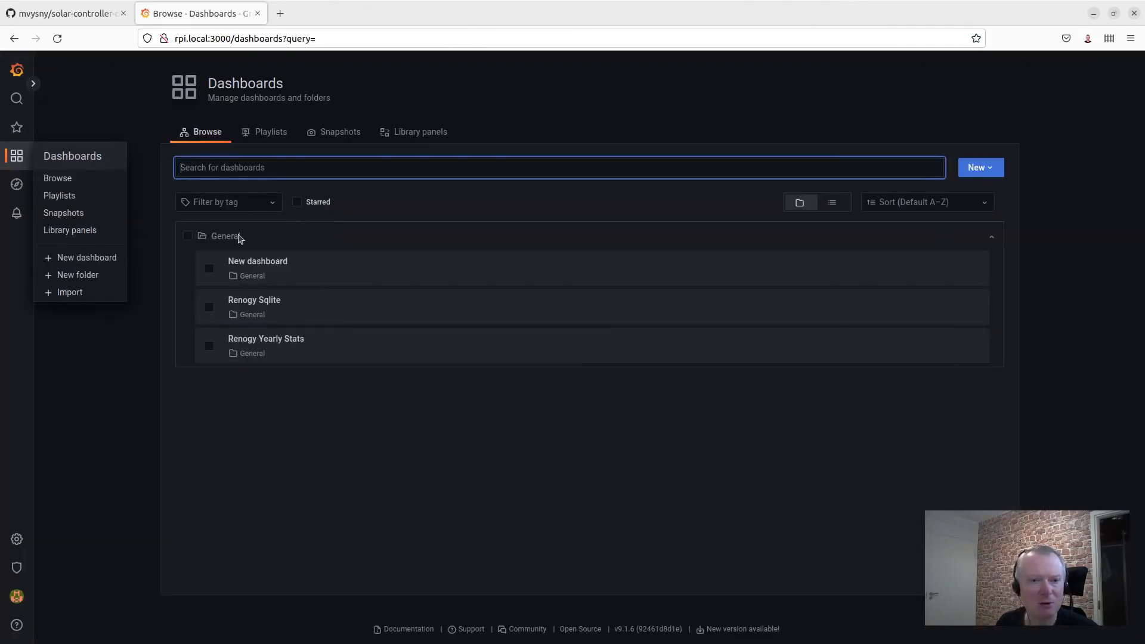
left_click(251, 261)
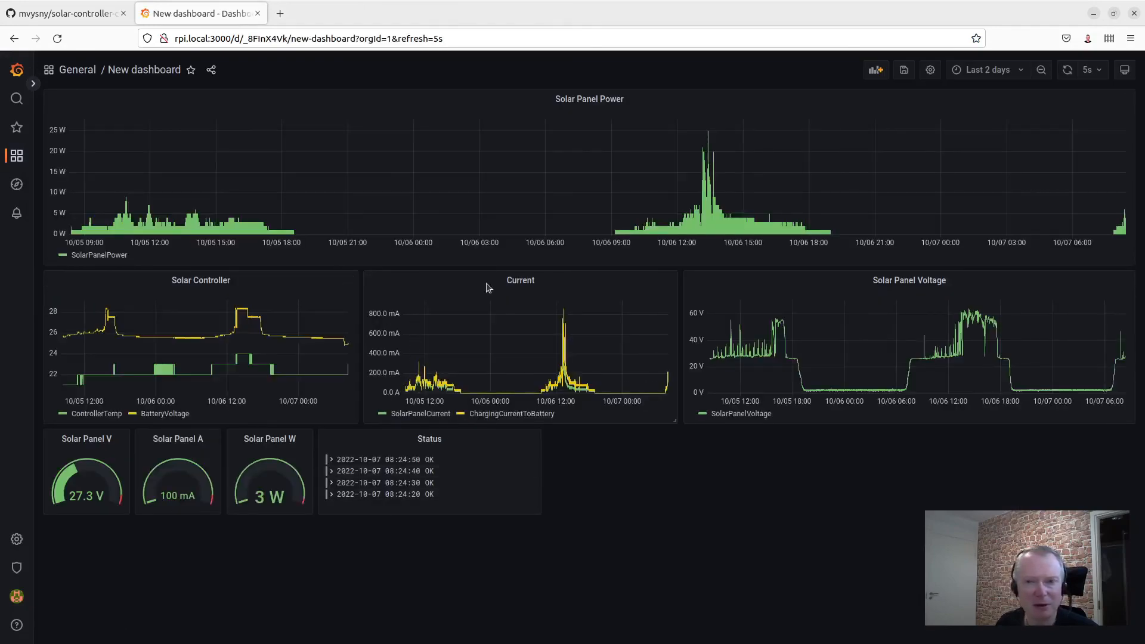
Step: Add a new panel to the dashboard and replace its default SQLite query with the copied charging status query
left_click(876, 70)
left_click(197, 152)
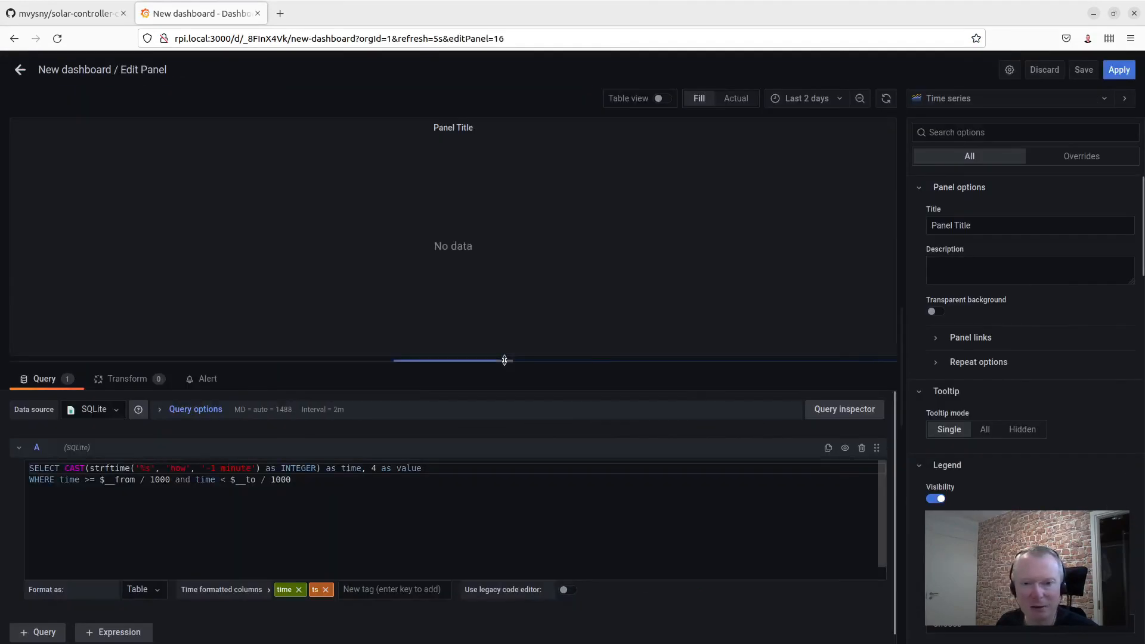
key("ctrl+a")
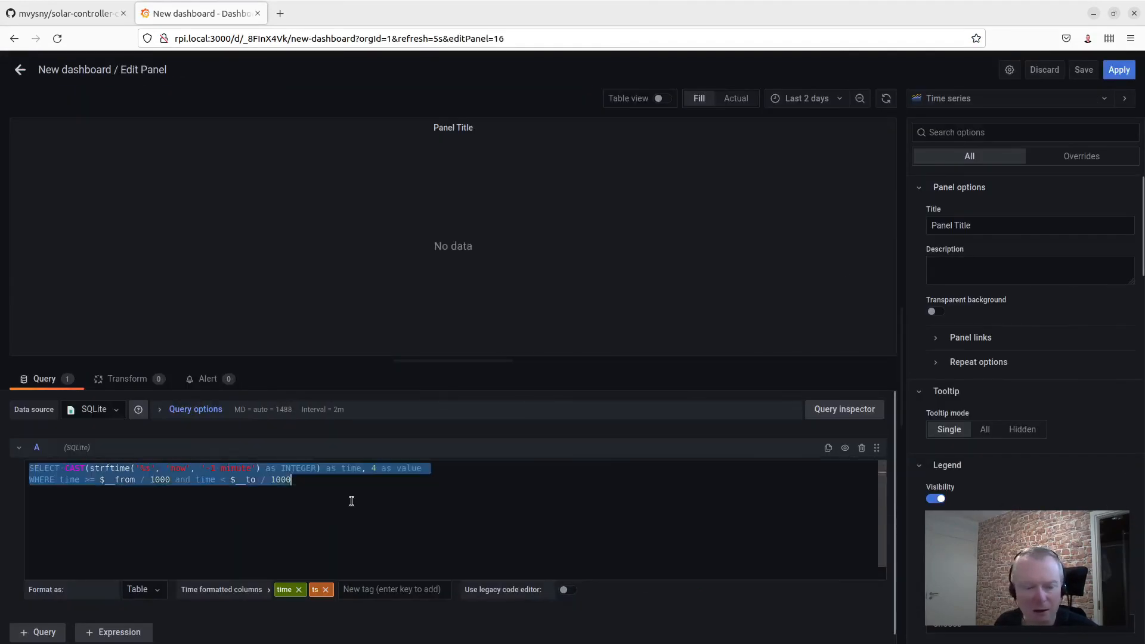
key("ctrl+v")
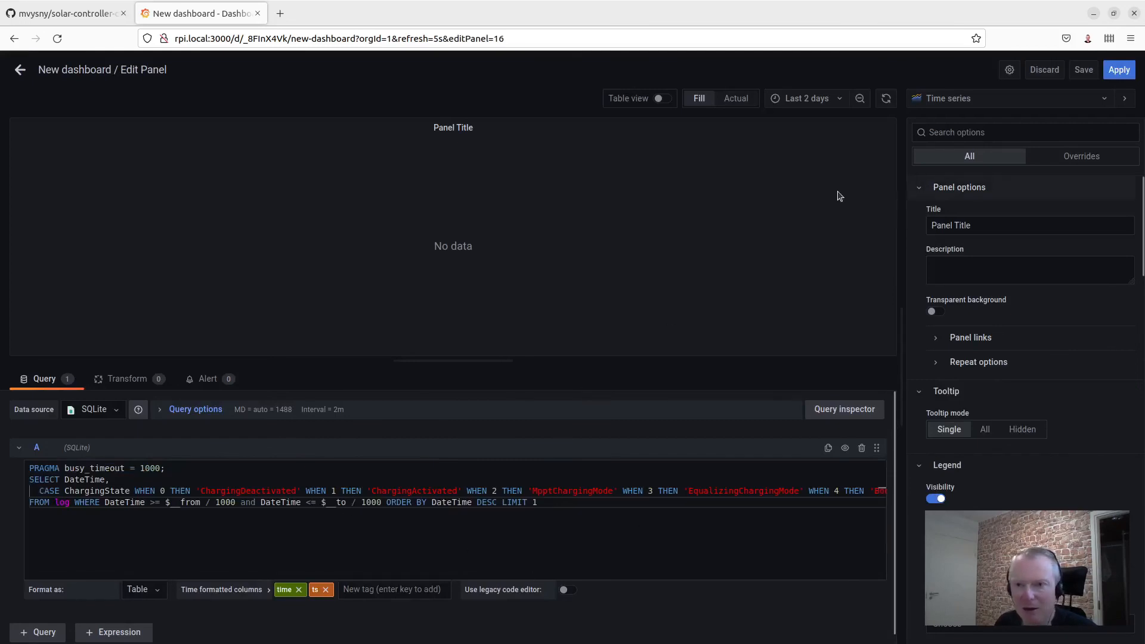
Step: Set the new panel's visualization to Logs and show the query data in table view
left_click(967, 102)
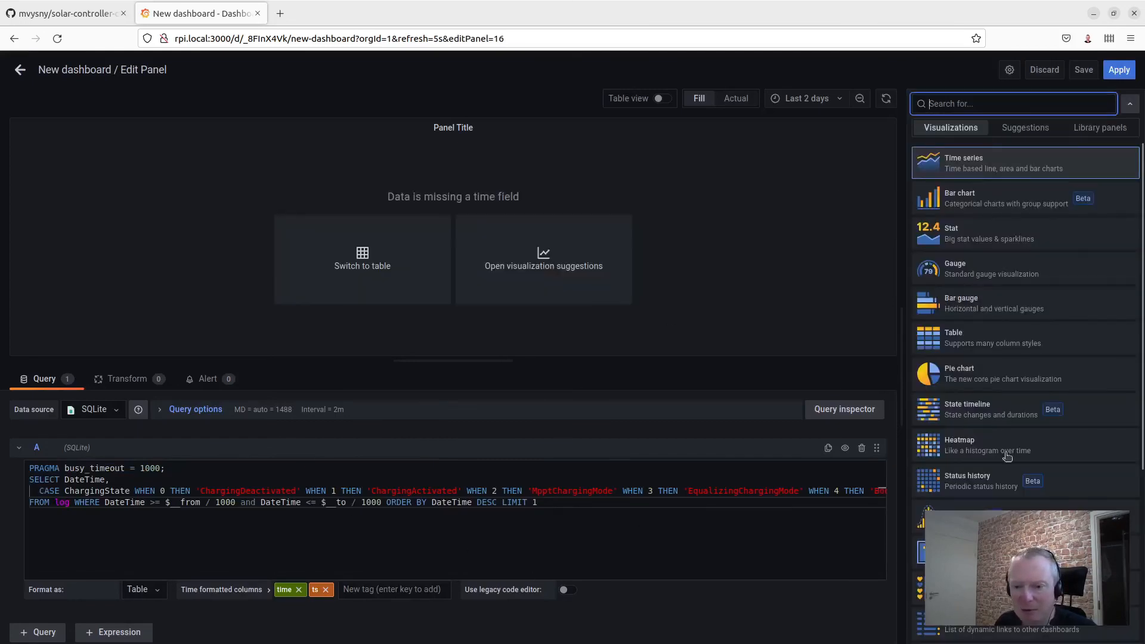
scroll(1008, 457, "down", 4)
left_click(1013, 555)
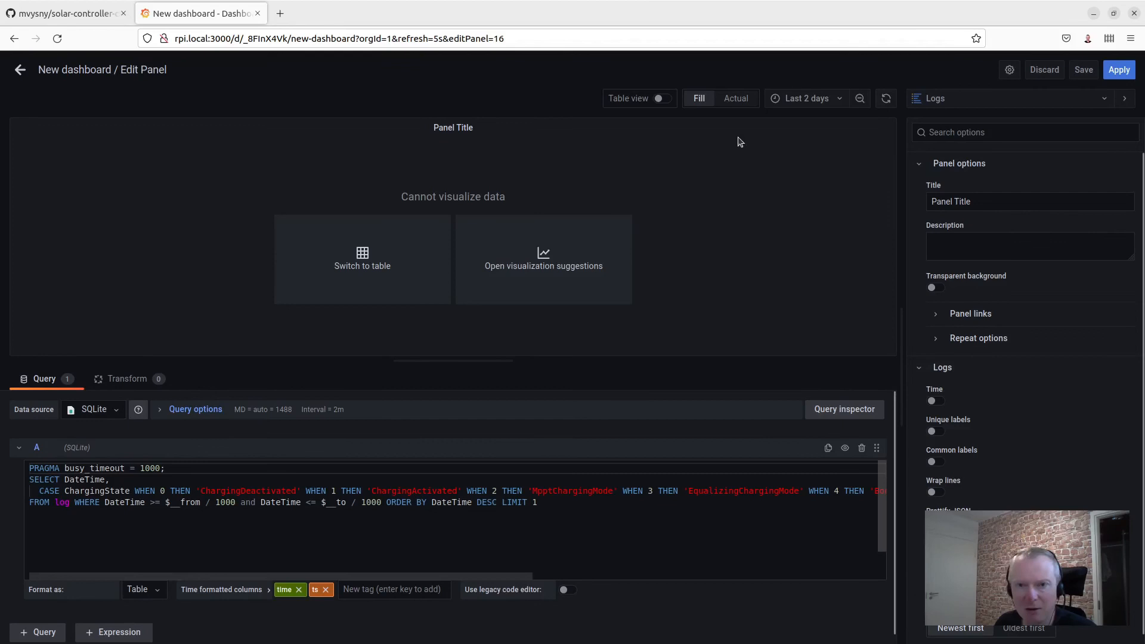
left_click(661, 98)
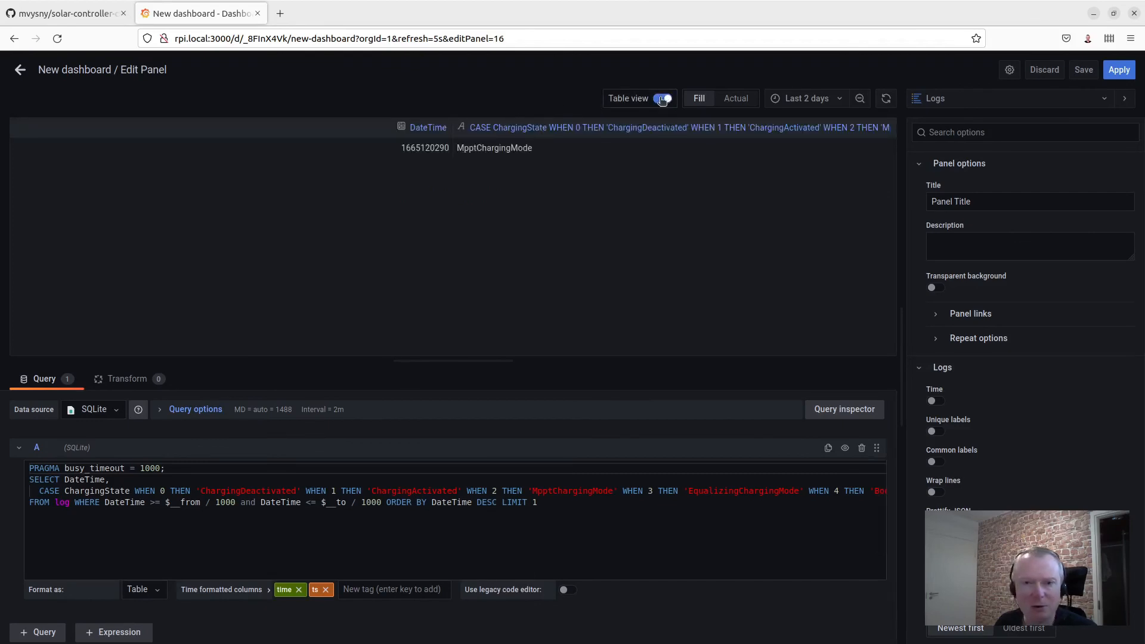
Step: Replace the time and ts tags in the query's time formatted columns with DateTime
left_click(111, 481)
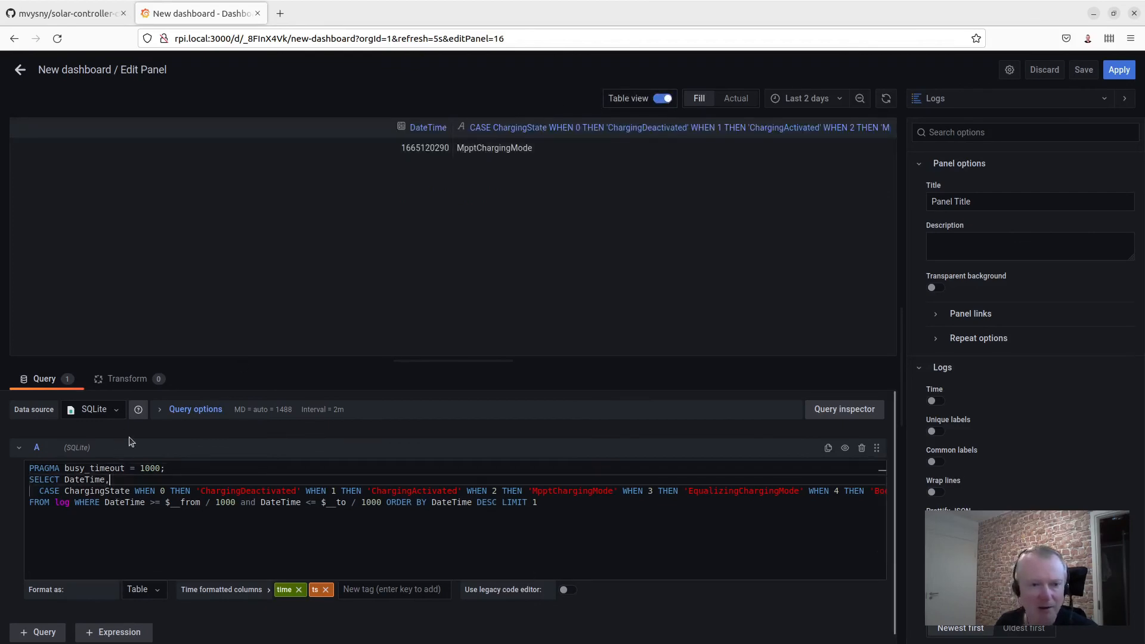
left_click(299, 590)
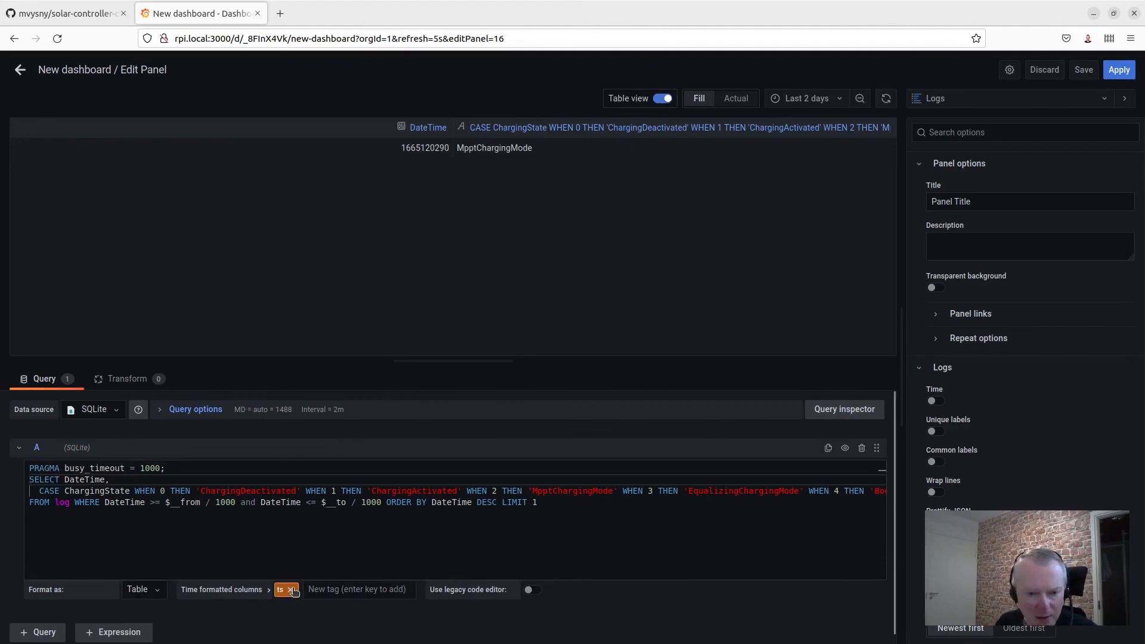
left_click(290, 590)
double_click(125, 502)
key("ctrl+c")
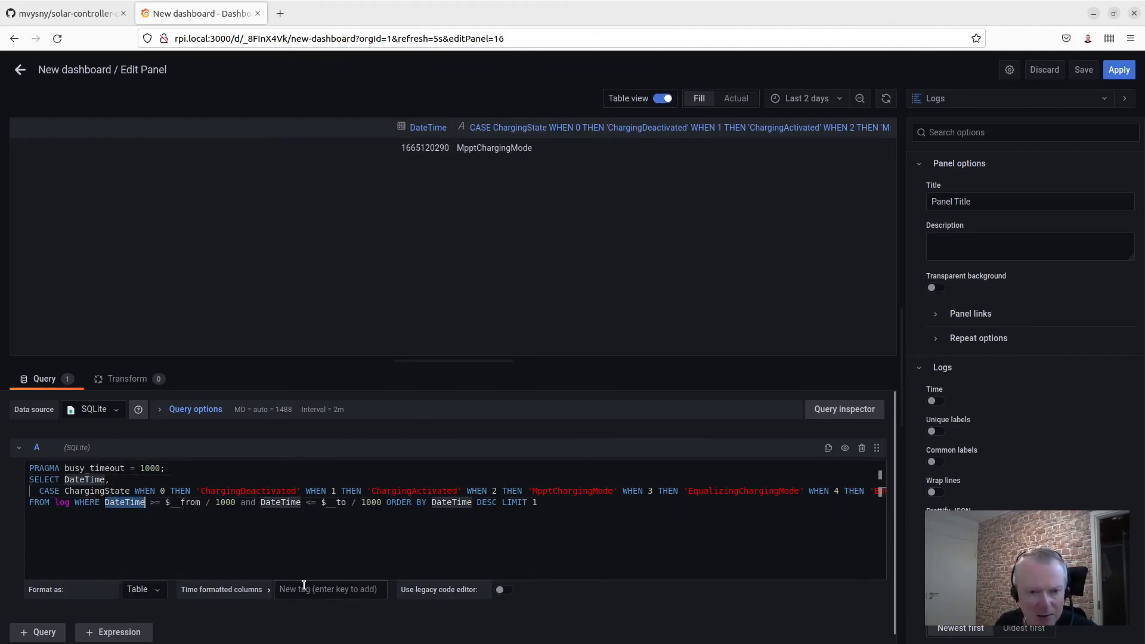
left_click(323, 597)
key("ctrl+v")
key("Return")
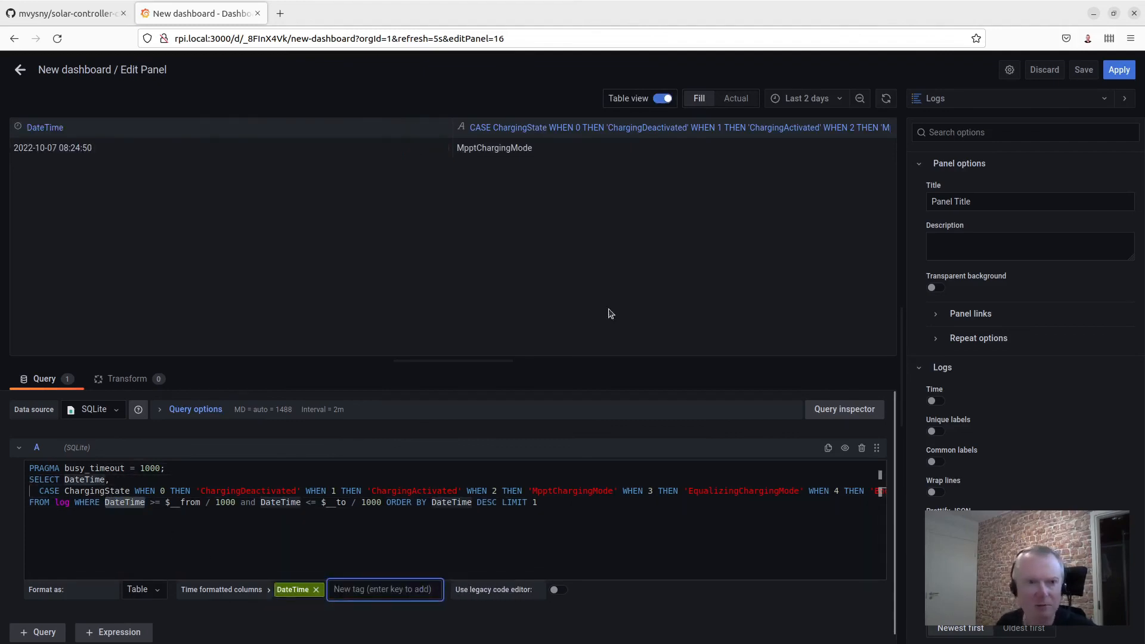
Step: Enable the Time option for the log entries and turn off table view
left_click(596, 505)
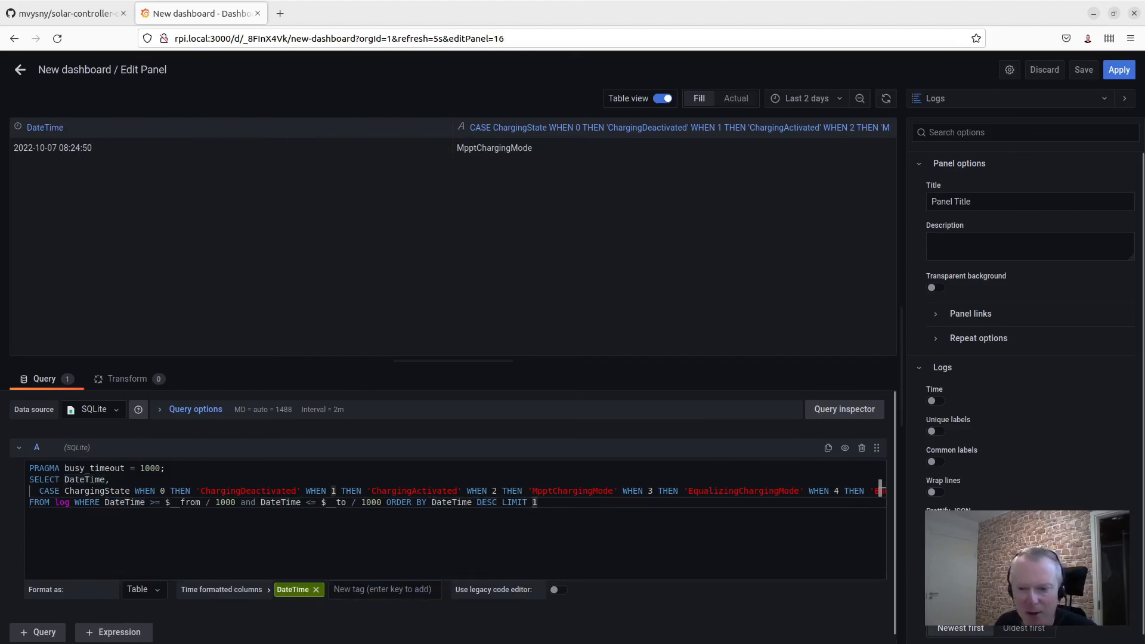
left_click(931, 399)
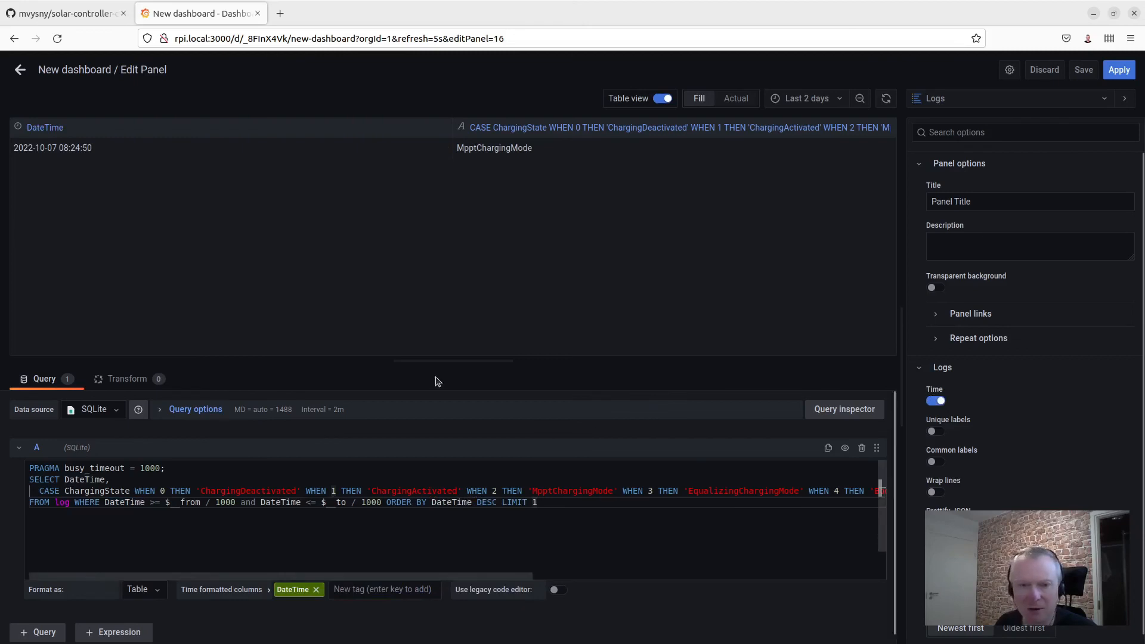
left_click(662, 99)
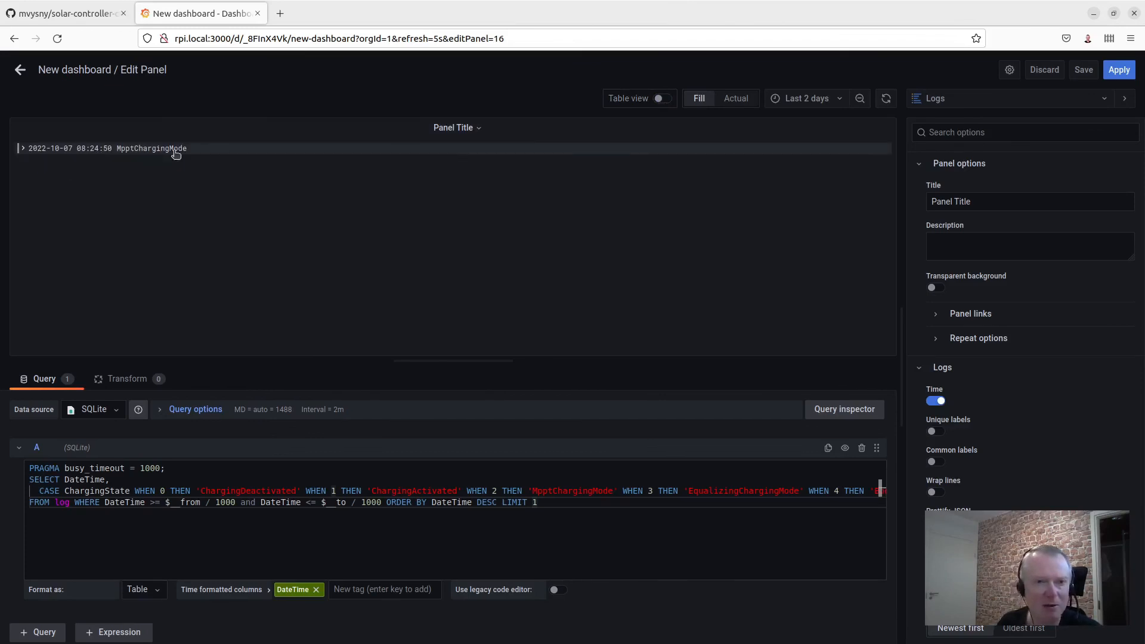
Step: Apply the new panel, shrink it to about a quarter of the dashboard's width and place it beside the Status panel
left_click(1120, 70)
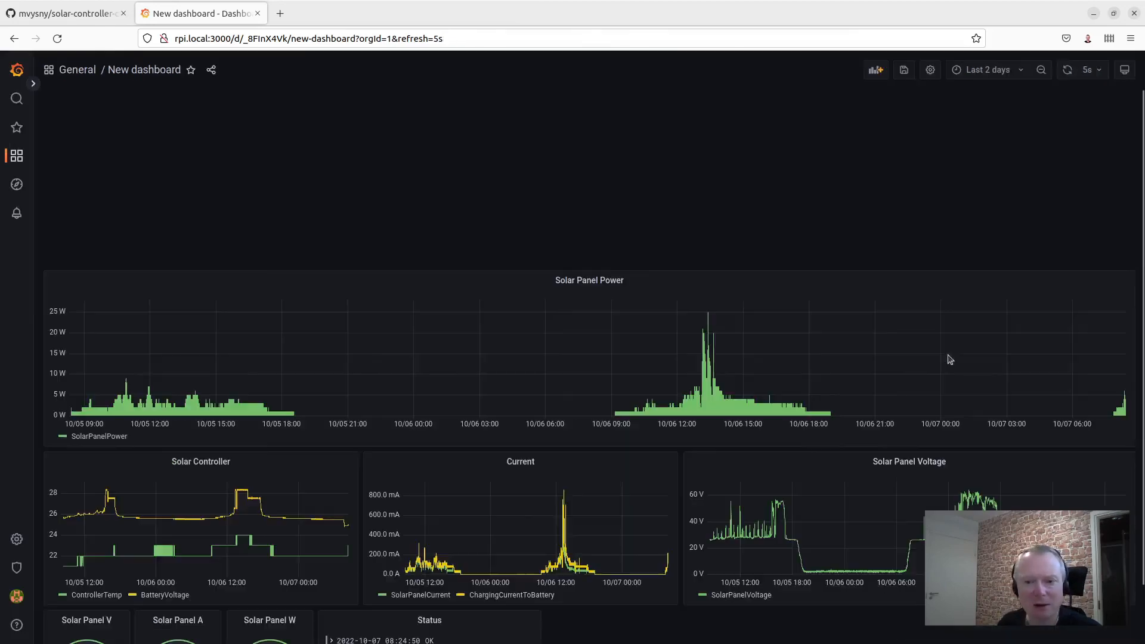
left_click_drag(589, 264, 296, 181)
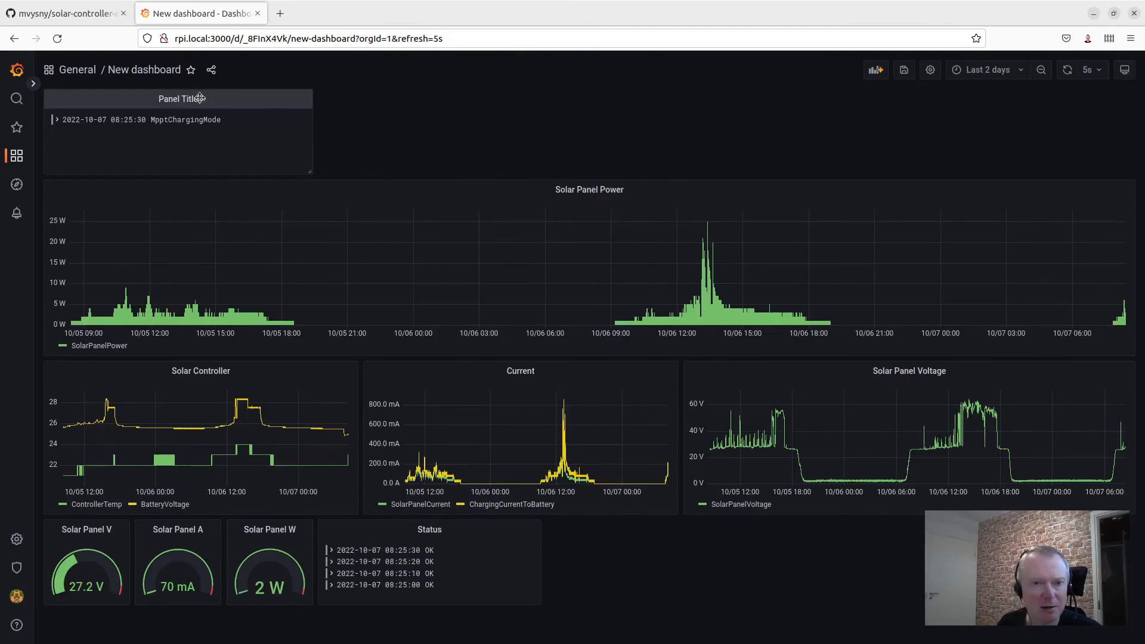
left_click_drag(200, 98, 704, 510)
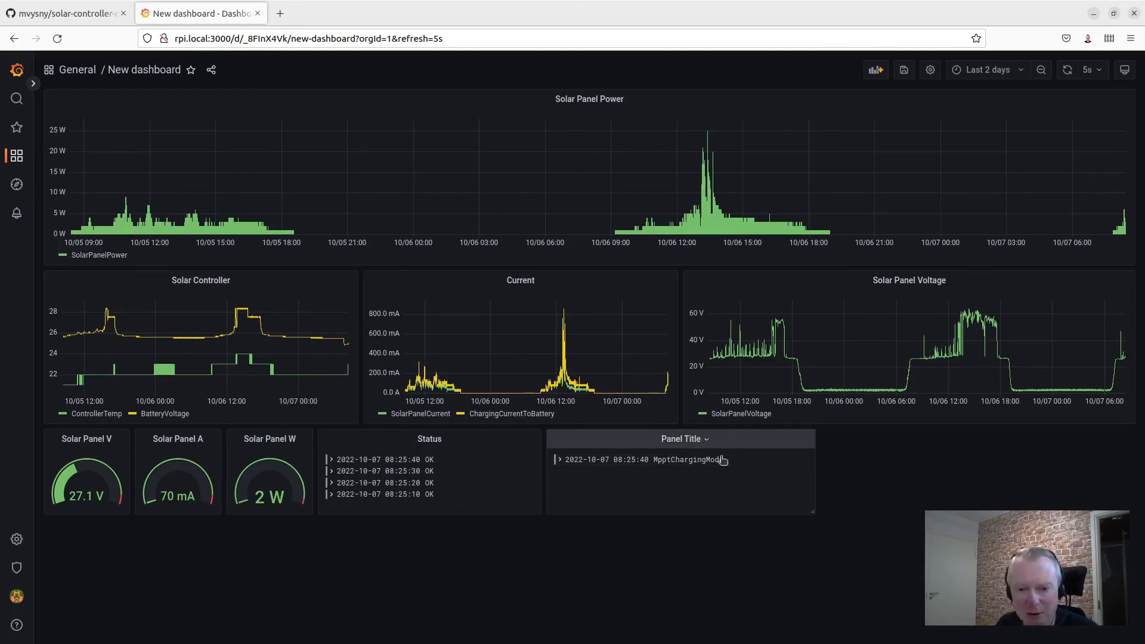
Step: Title the charging log panel beside the Status panel Charging State, checking the column name in the GitHub README
left_click(704, 441)
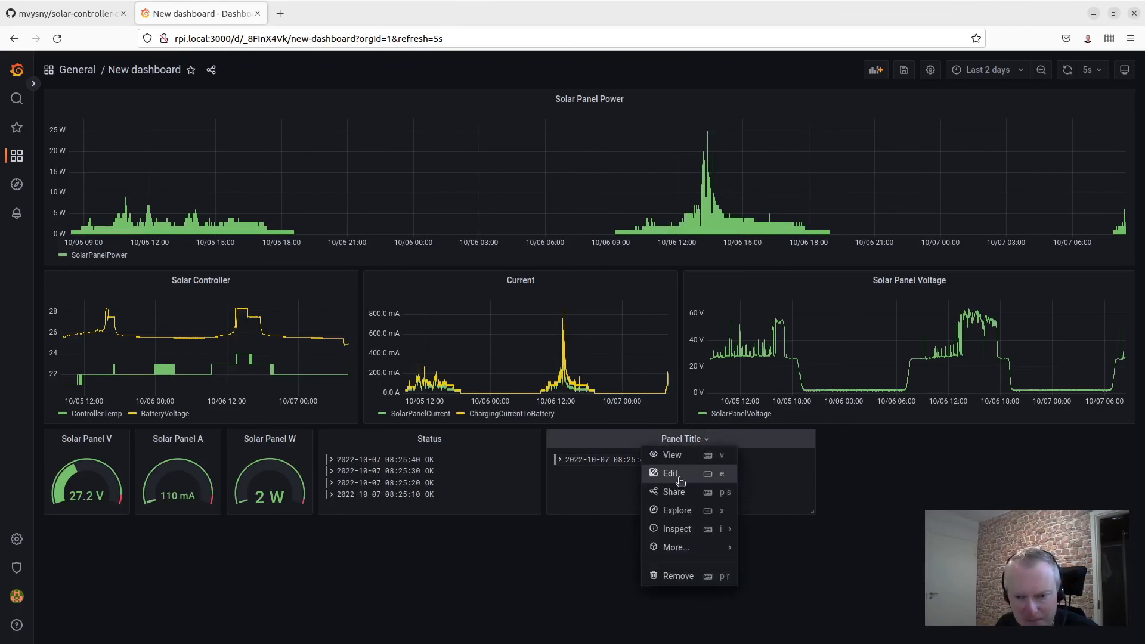
left_click(680, 481)
left_click(997, 203)
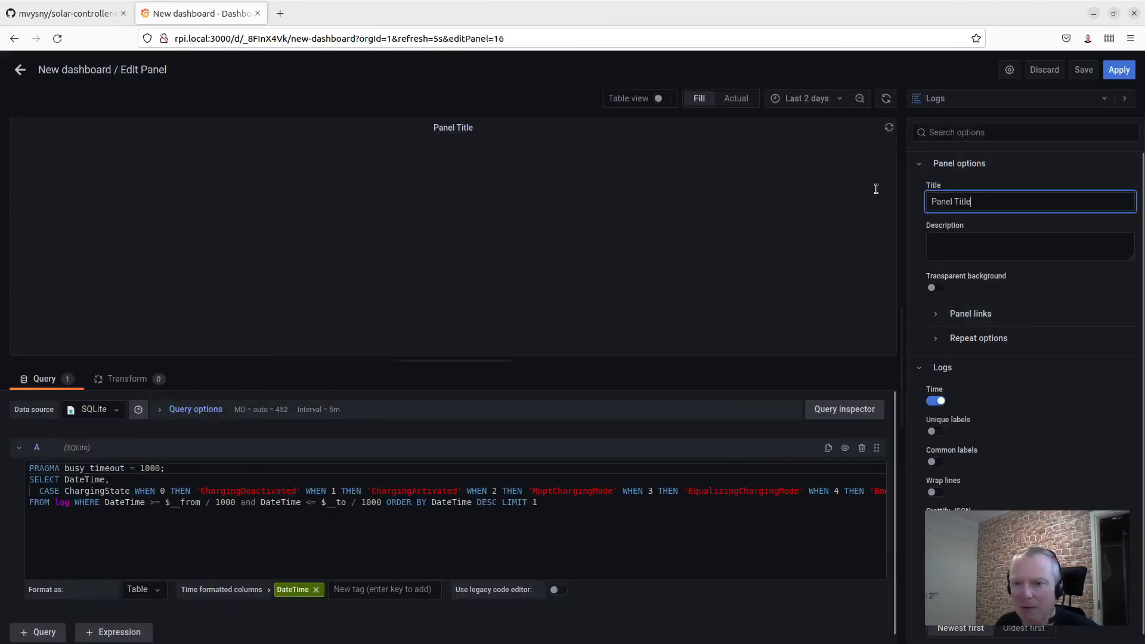
key("ctrl+a")
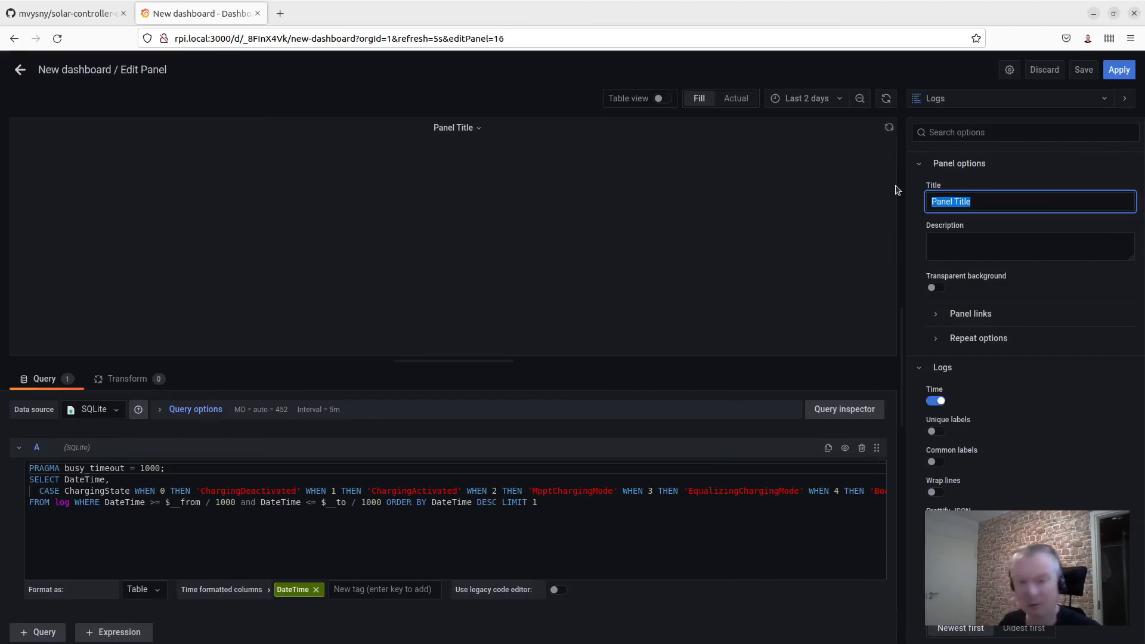
left_click(73, 18)
scroll(471, 439, "up", 5)
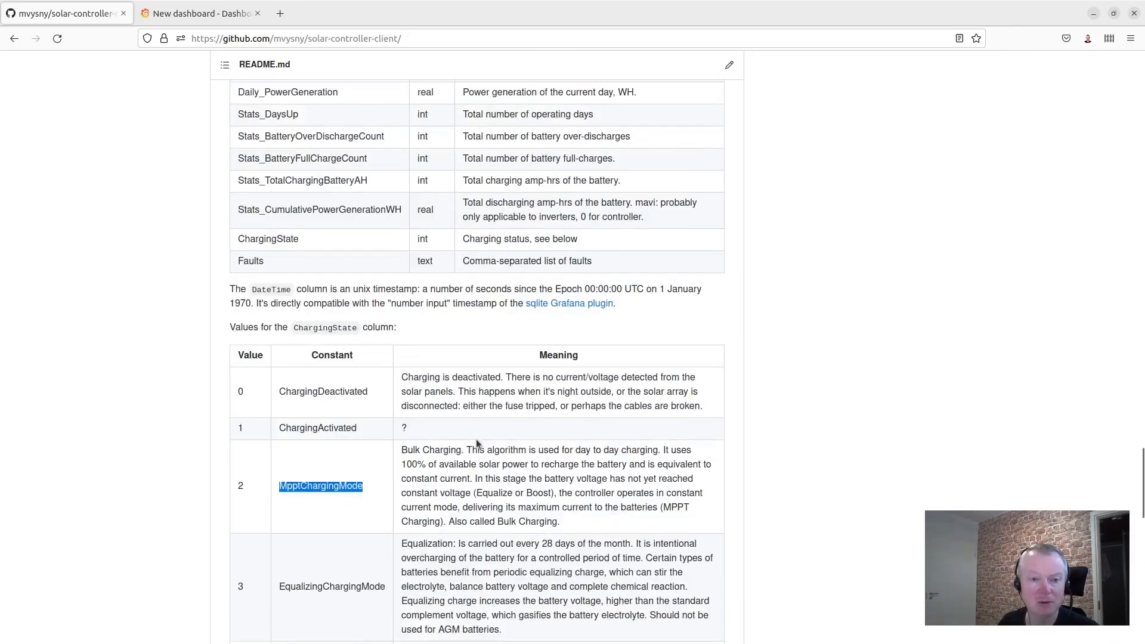
left_click(194, 13)
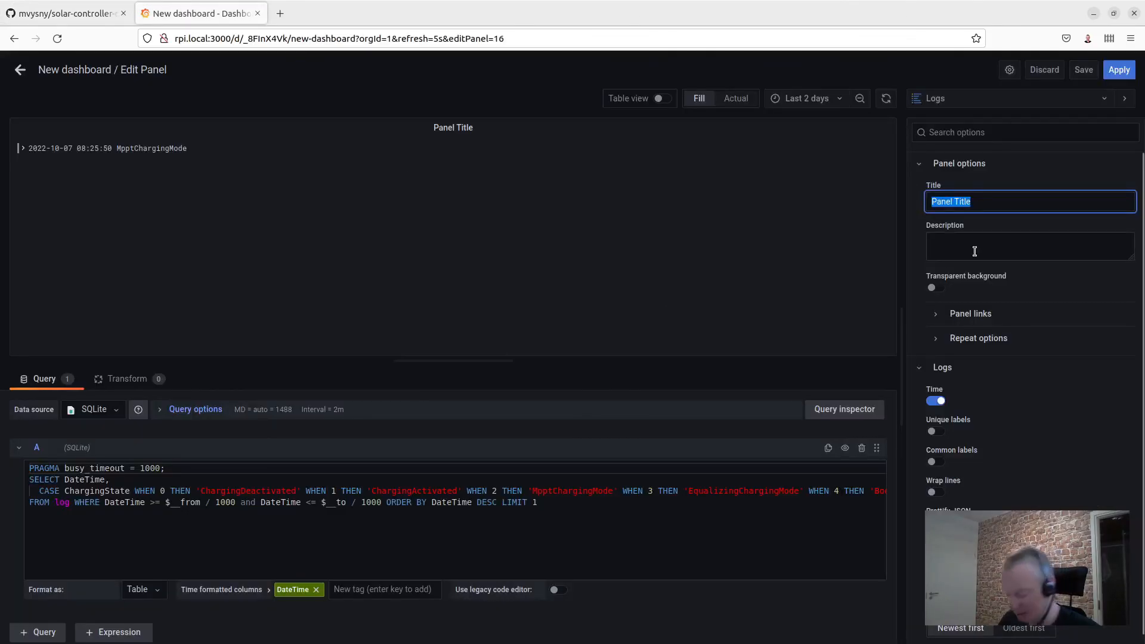
type("Charging State")
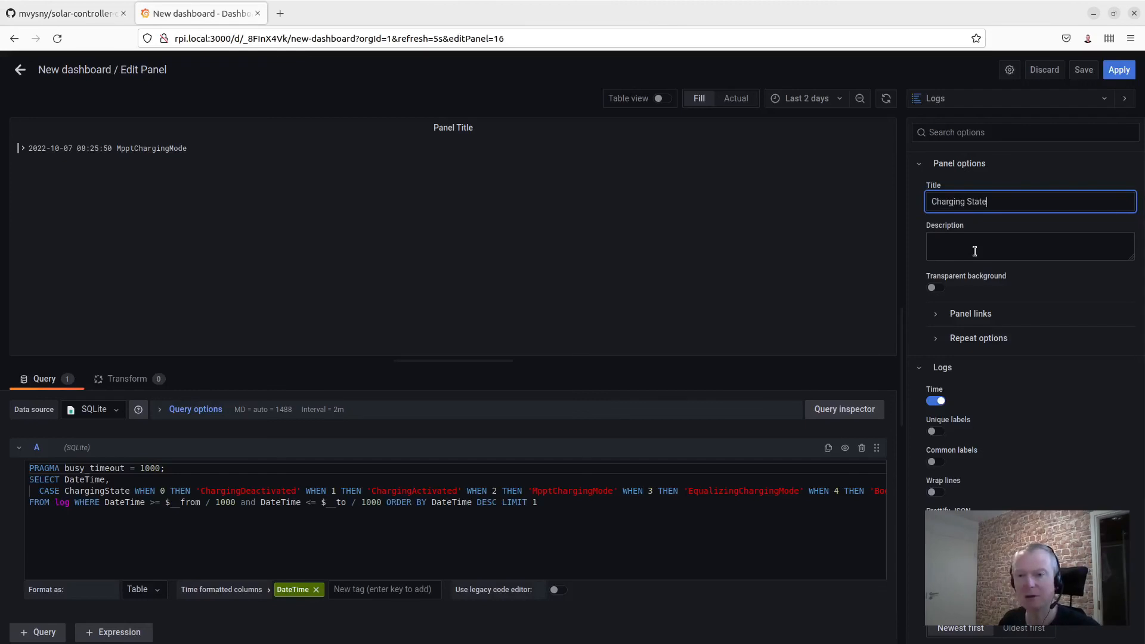
Step: Apply the panel changes and save the dashboard
left_click(1119, 71)
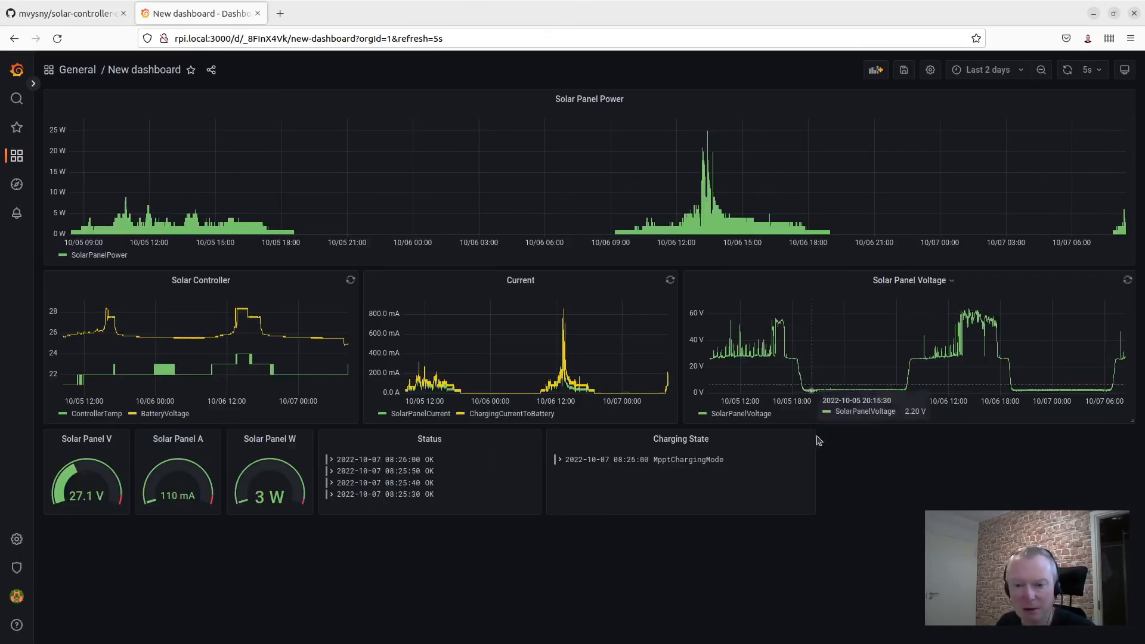
left_click(904, 70)
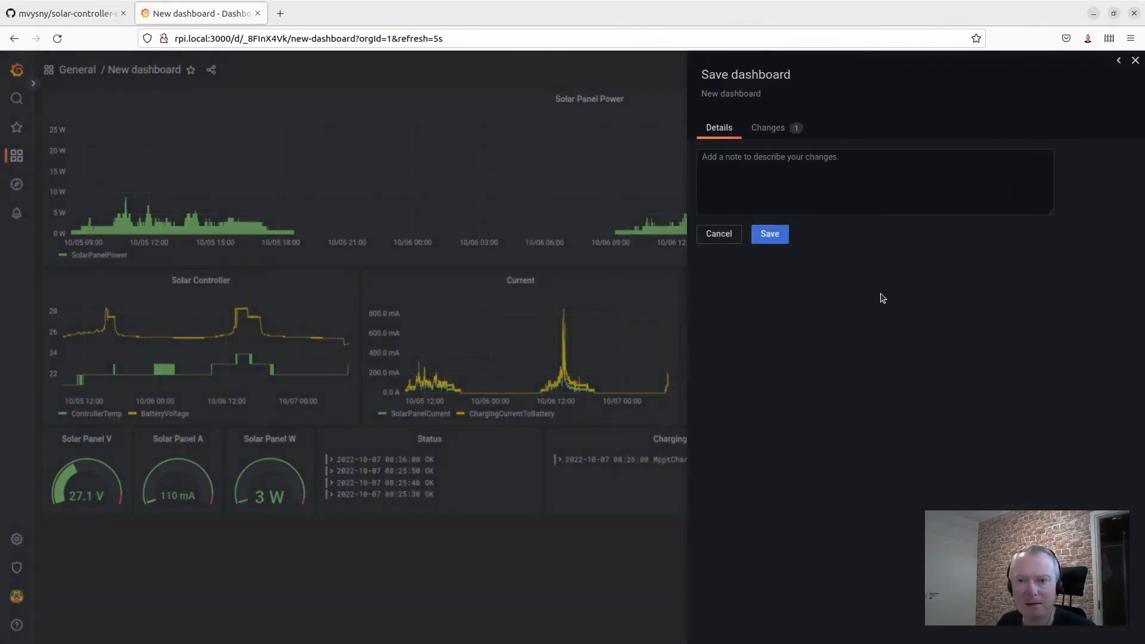
left_click(777, 237)
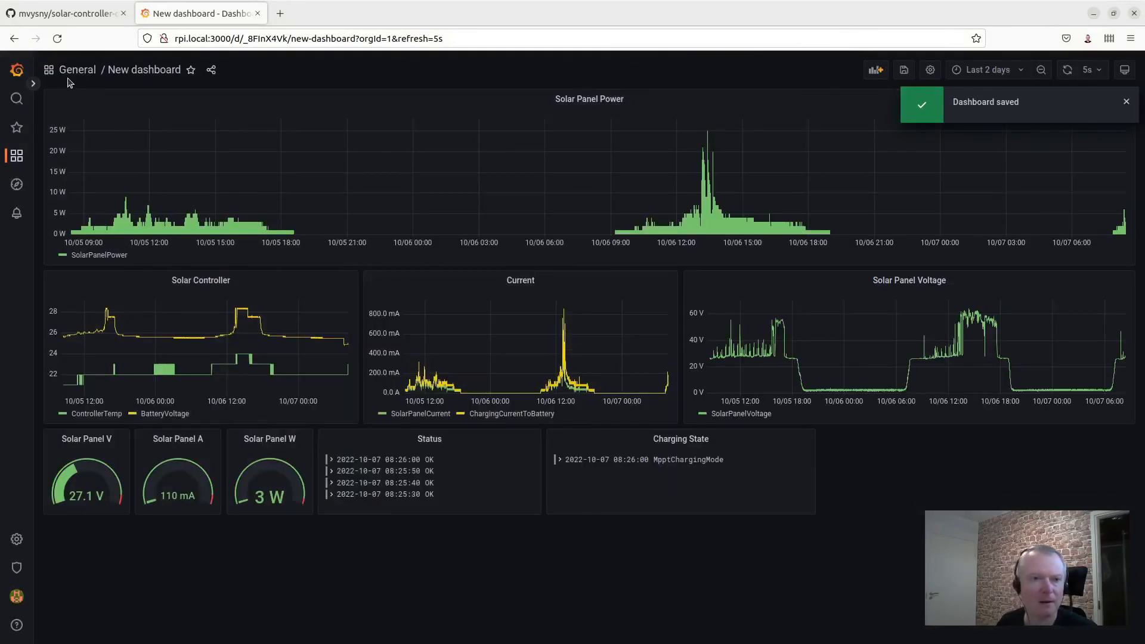
Step: Open the existing Renogy Sqlite dashboard from the list of dashboards
mouse_move(16, 158)
left_click(79, 183)
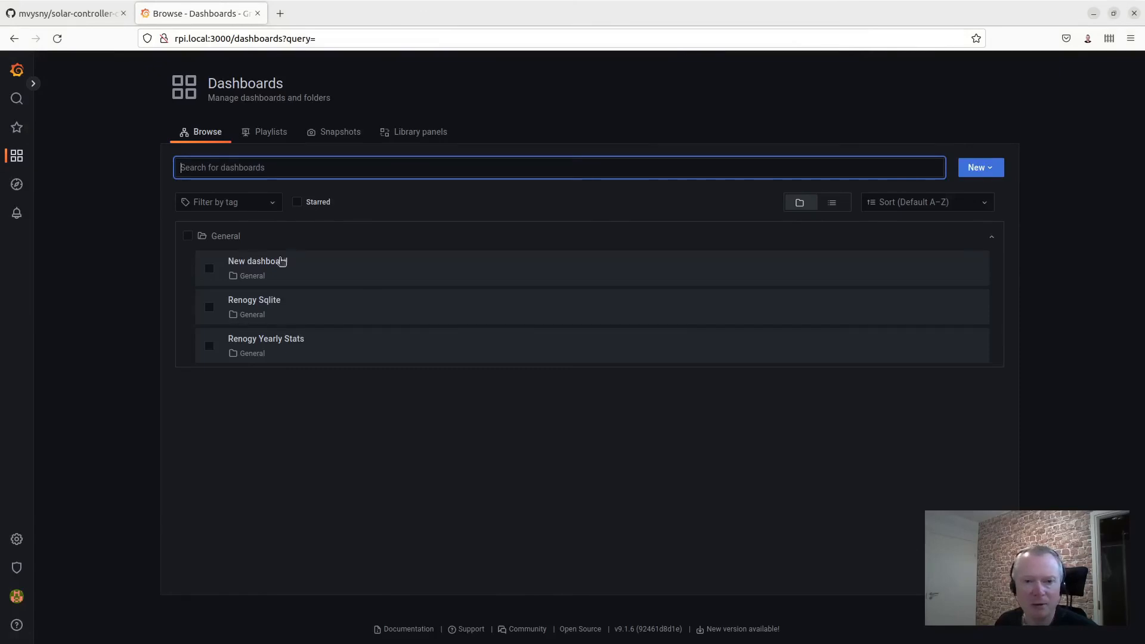
left_click(237, 298)
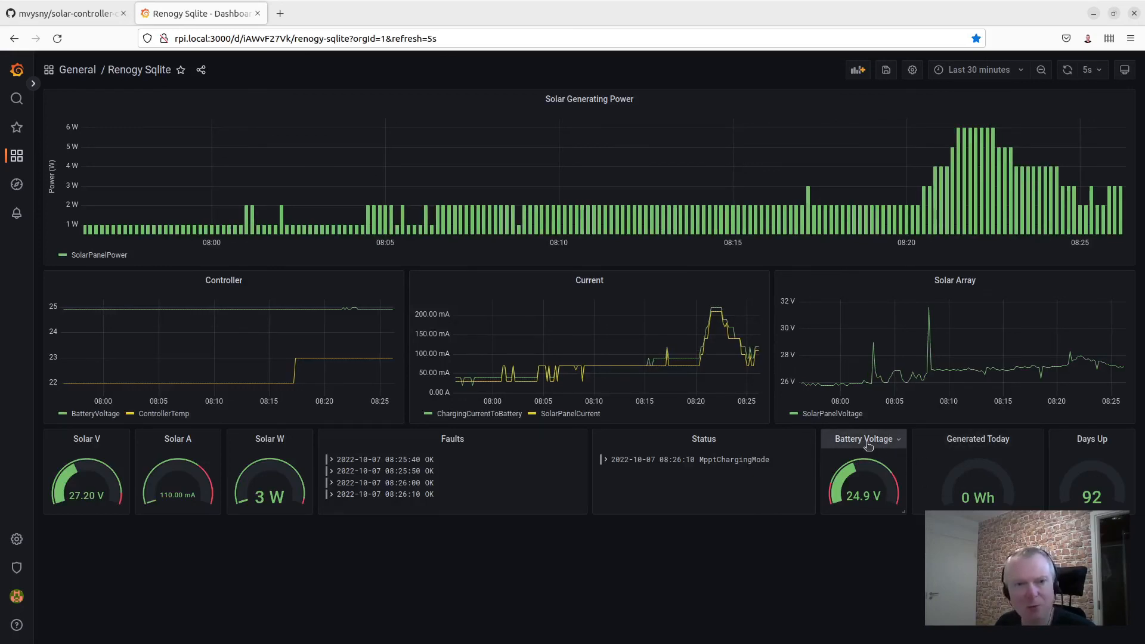
Step: Compare the README's log table columns, including Daily_PowerGeneration and Stats_DaysUp, with the Battery Voltage, Generated Today and Days Up gauges in Grafana
left_click(65, 14)
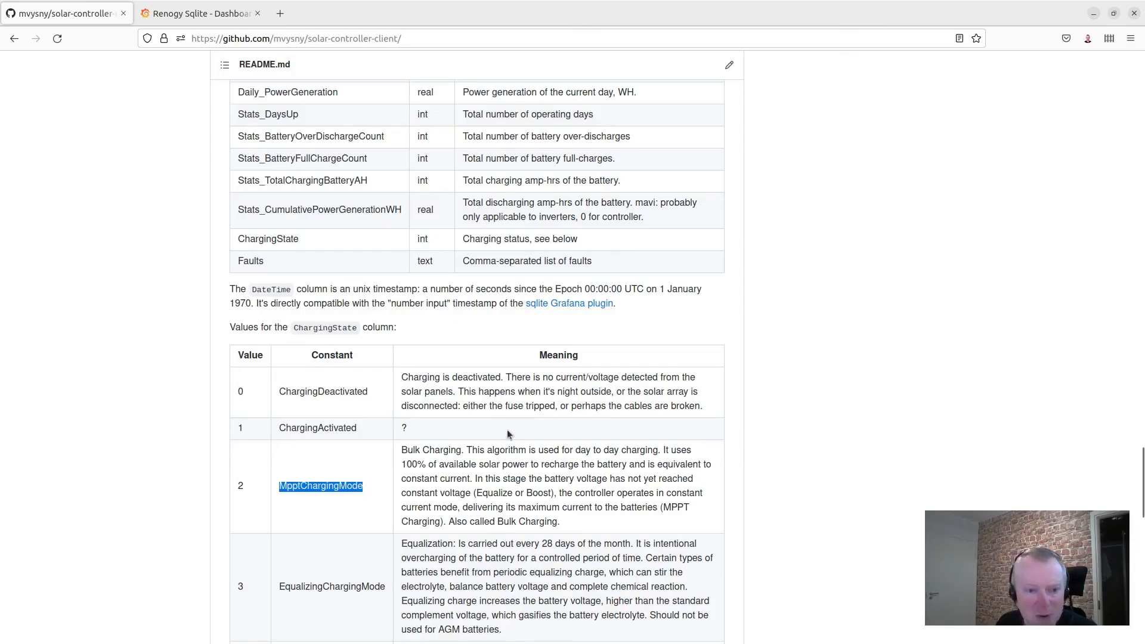
scroll(508, 434, "up", 6)
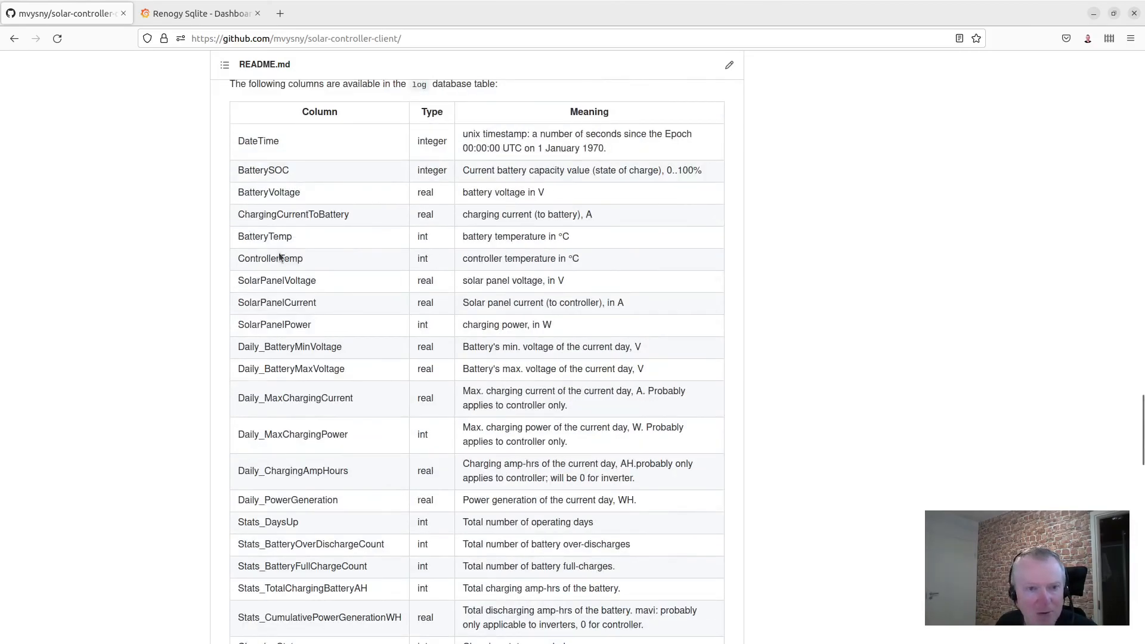
left_click(191, 13)
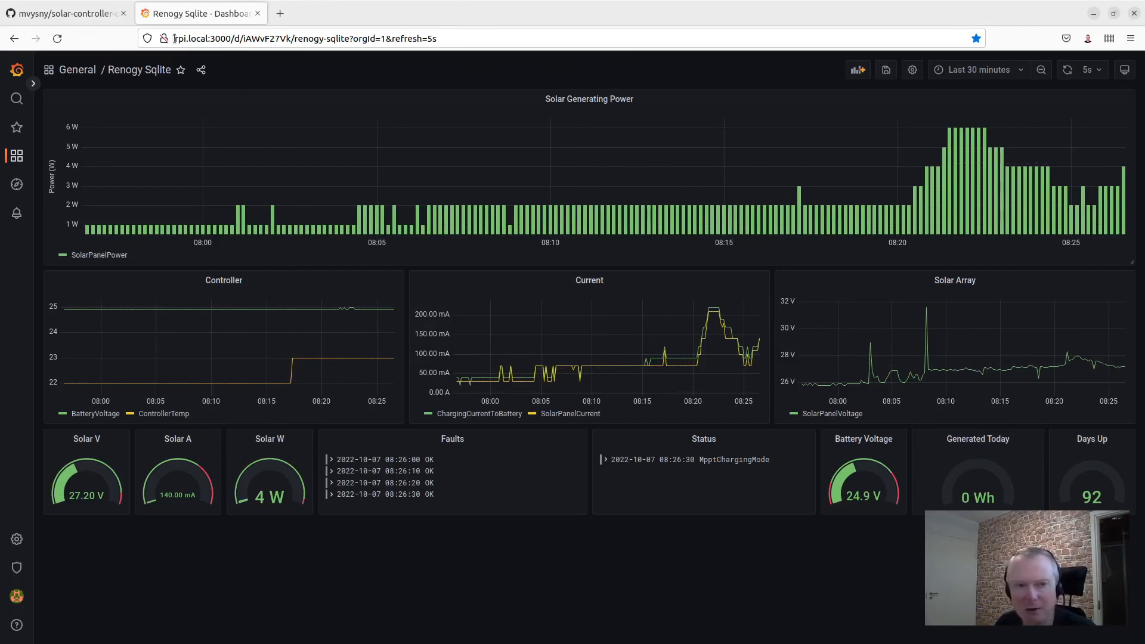
left_click(83, 22)
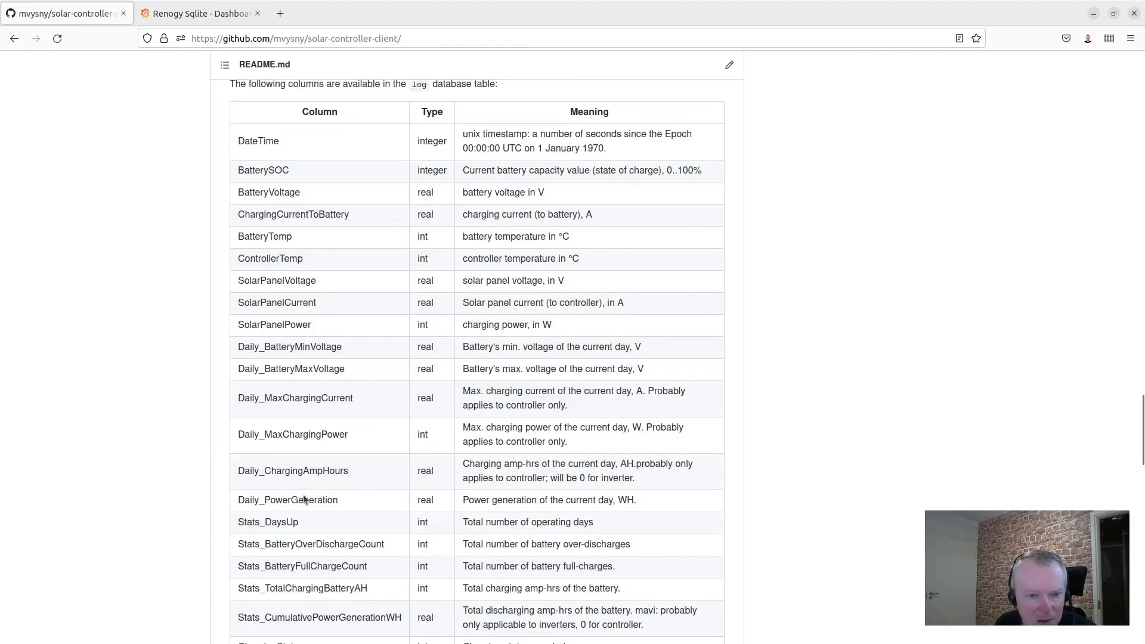
scroll(299, 525, "down", 2)
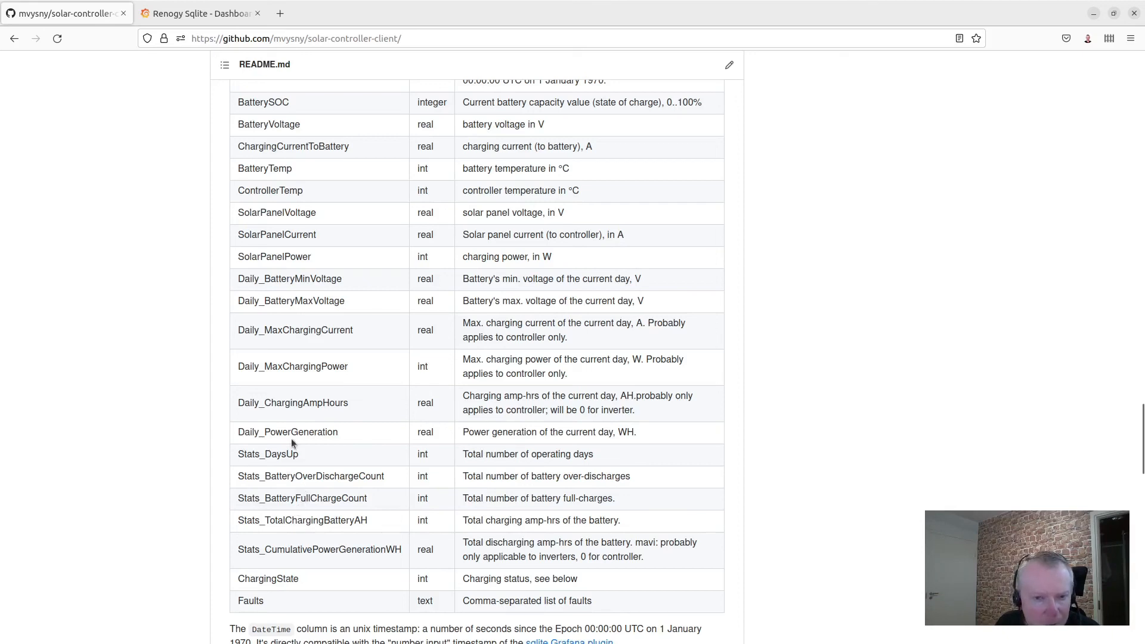
double_click(352, 434)
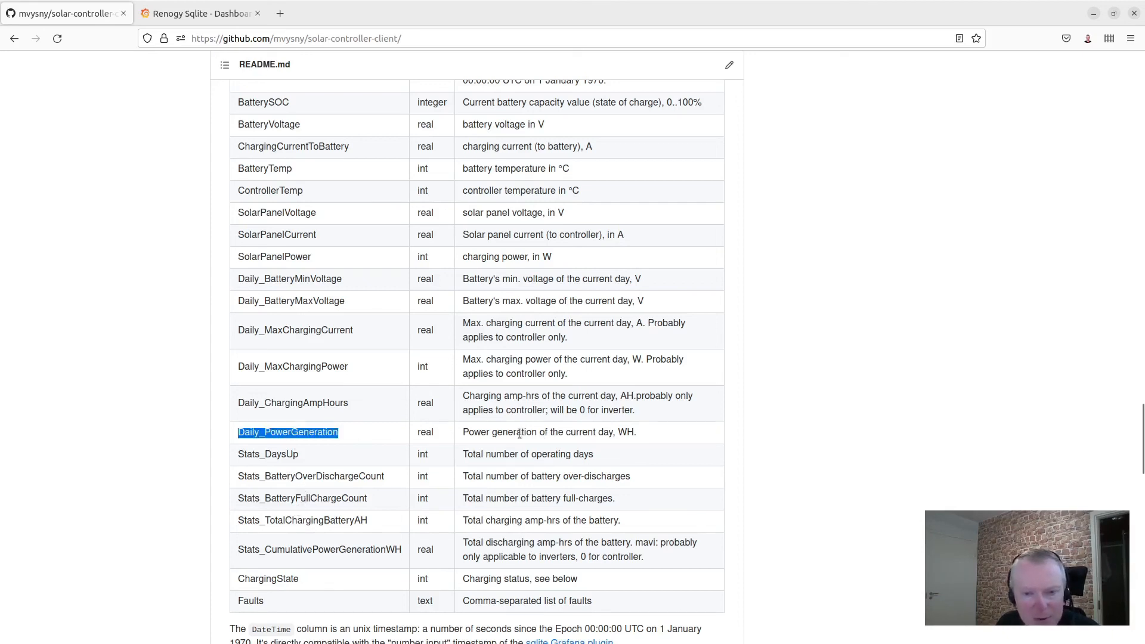
left_click(627, 434)
key("ctrl+Tab")
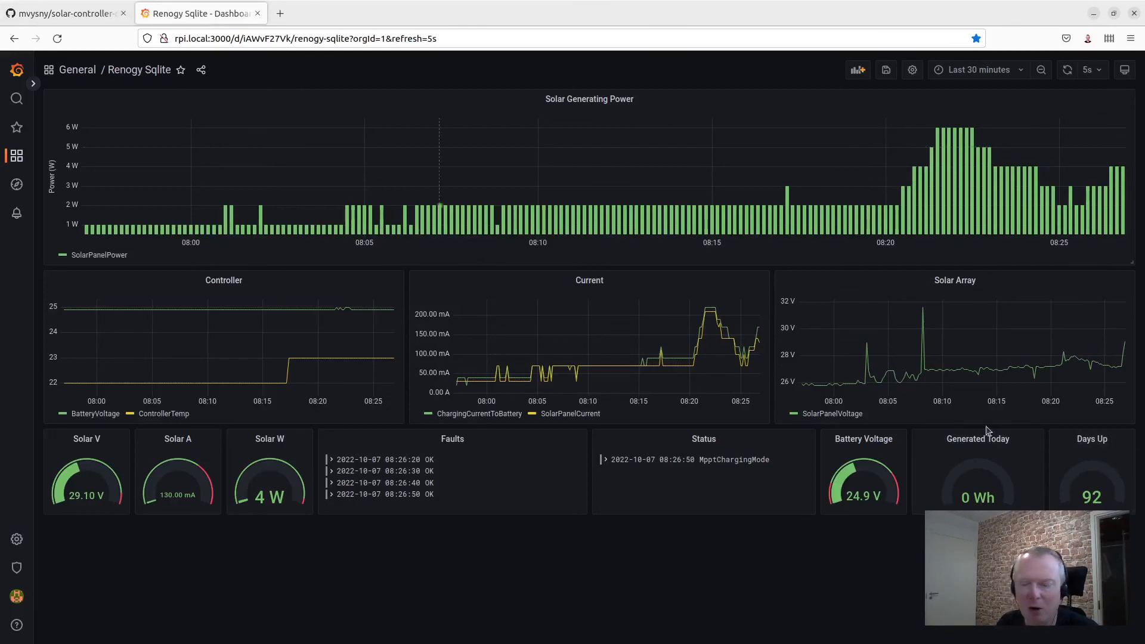
left_click(50, 11)
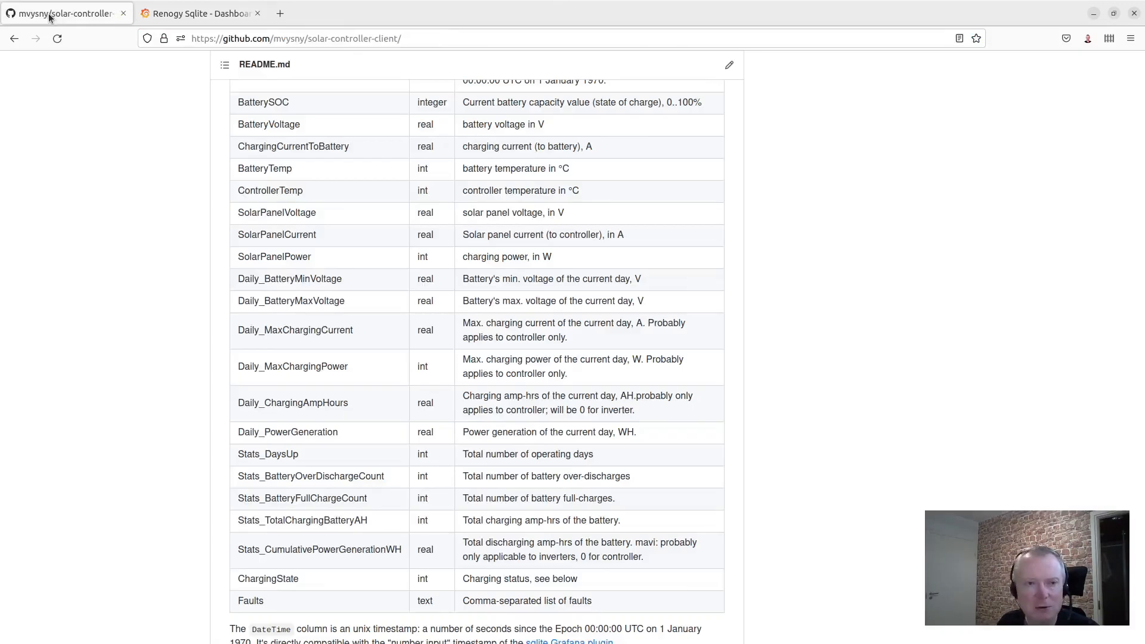
scroll(353, 476, "up", 2)
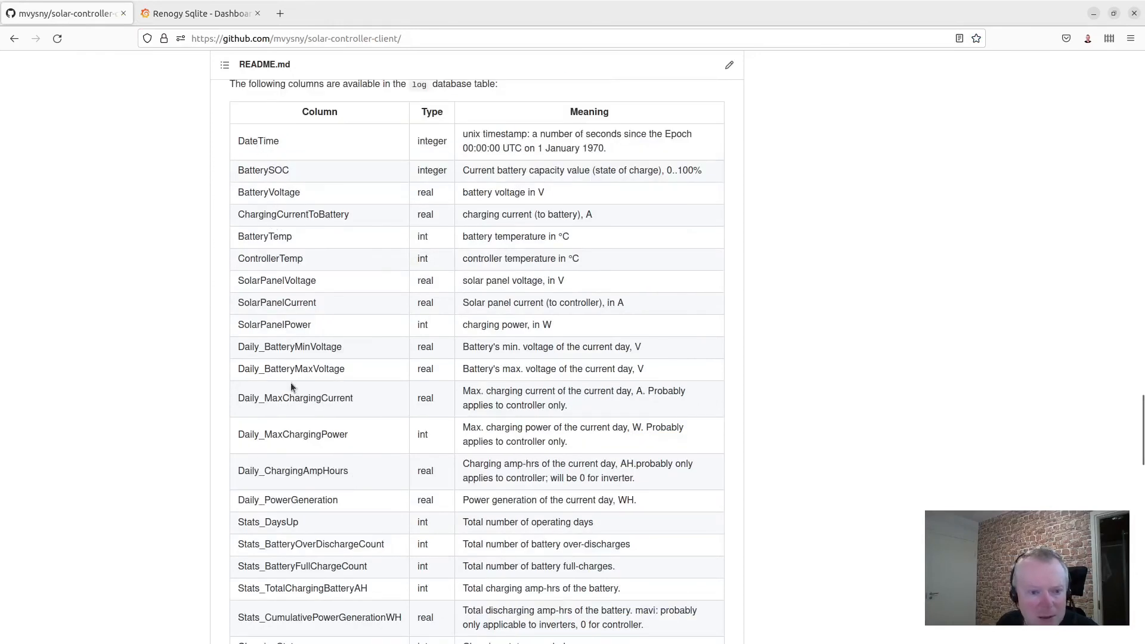
double_click(283, 522)
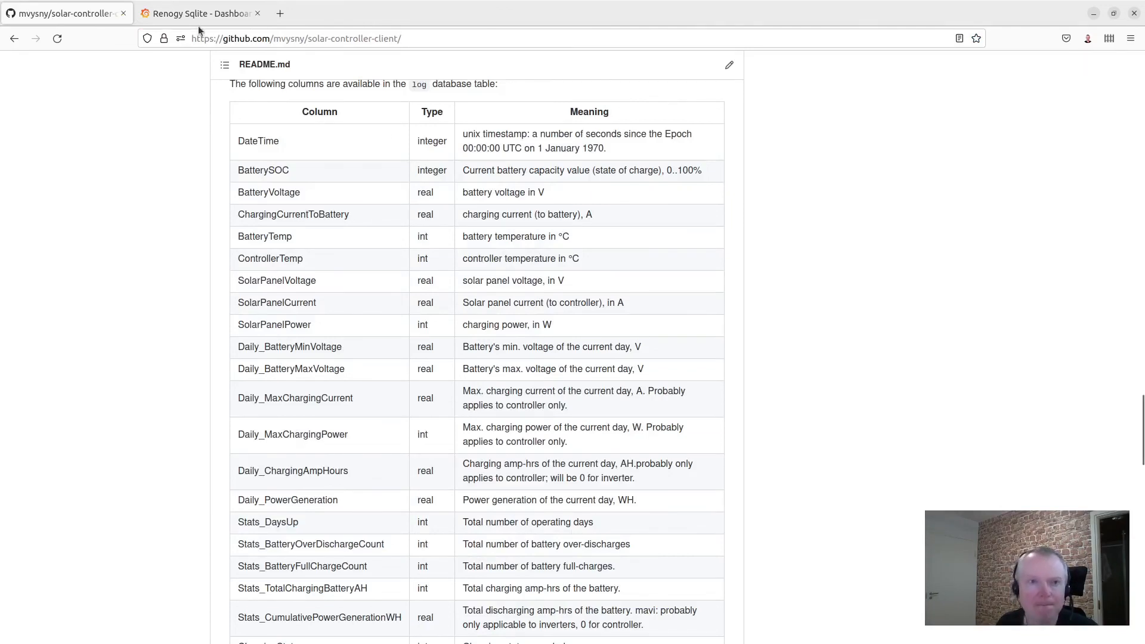